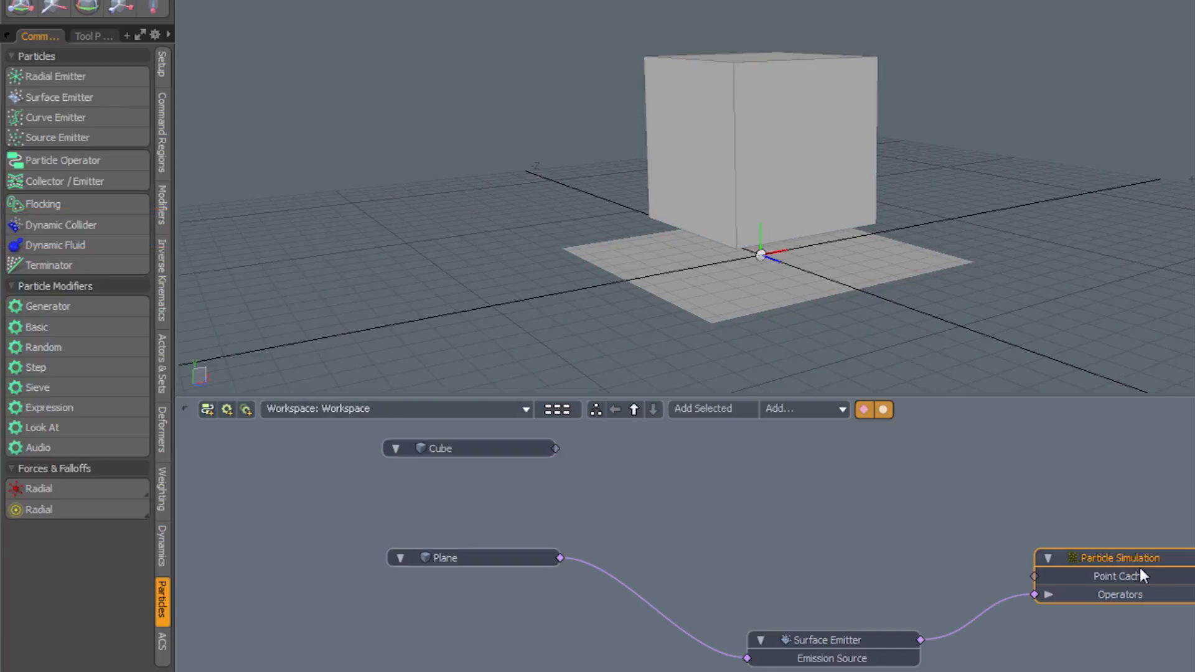
Nudge the Surface Emitter node in the schematic to tidy the Plane-to-Particle Simulation graph.
left_click_drag(839, 639, 825, 630)
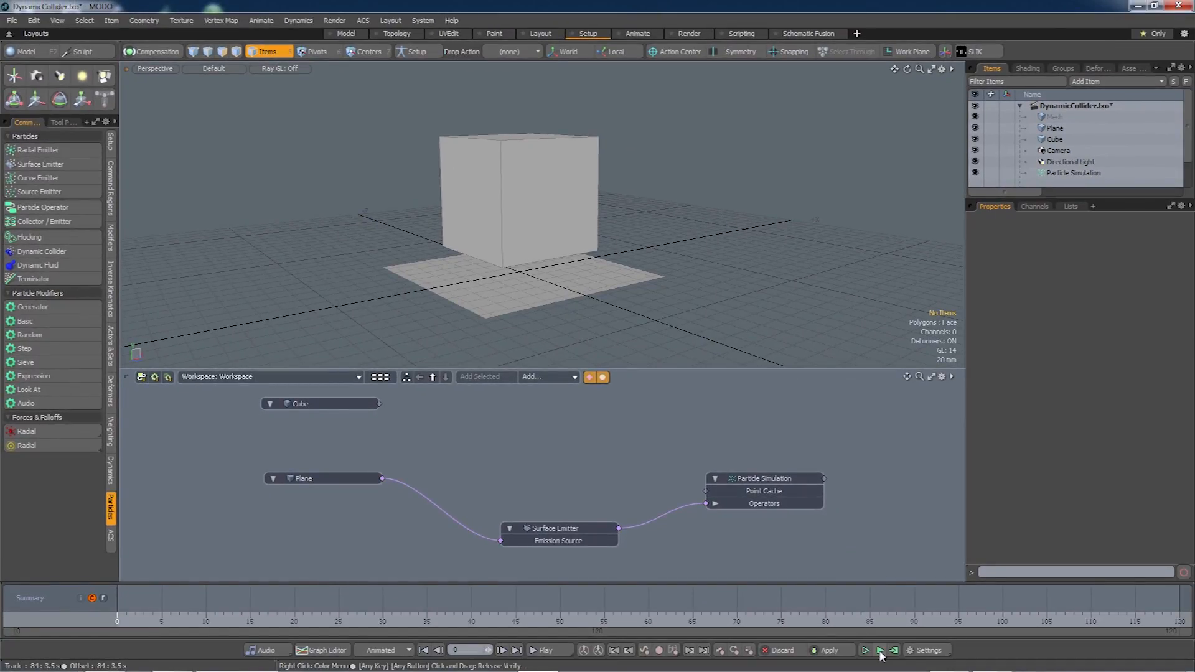
Test-play the particle emission, stop it, and select Particle Simulation to view its properties.
left_click(879, 650)
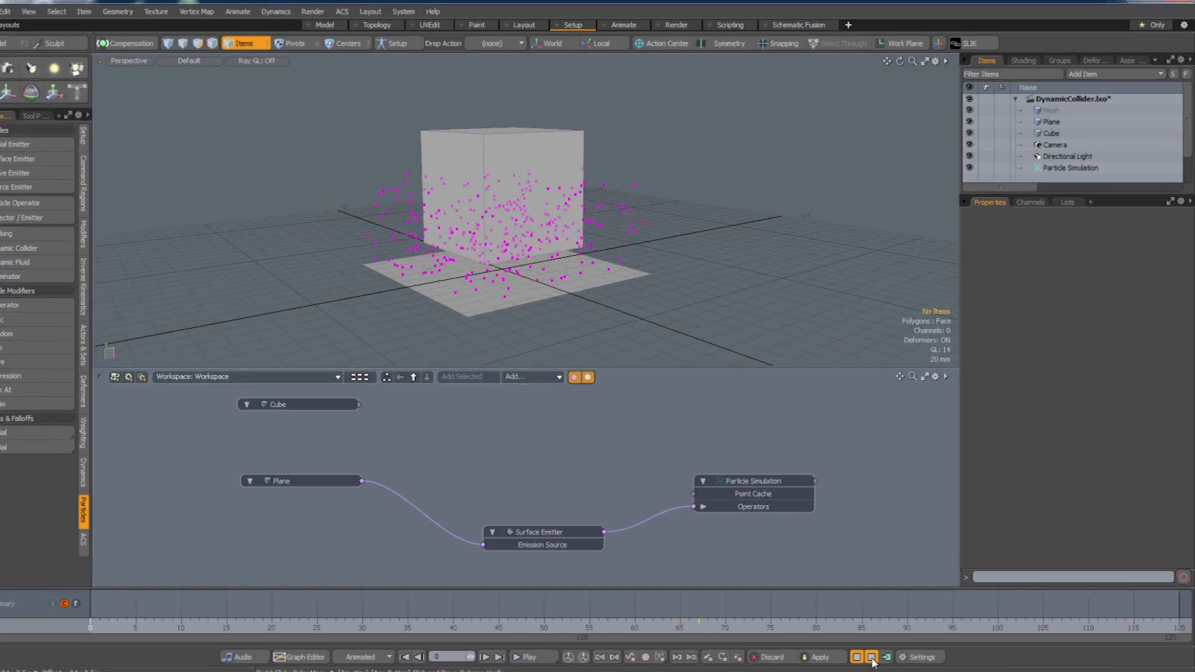
left_click(871, 657)
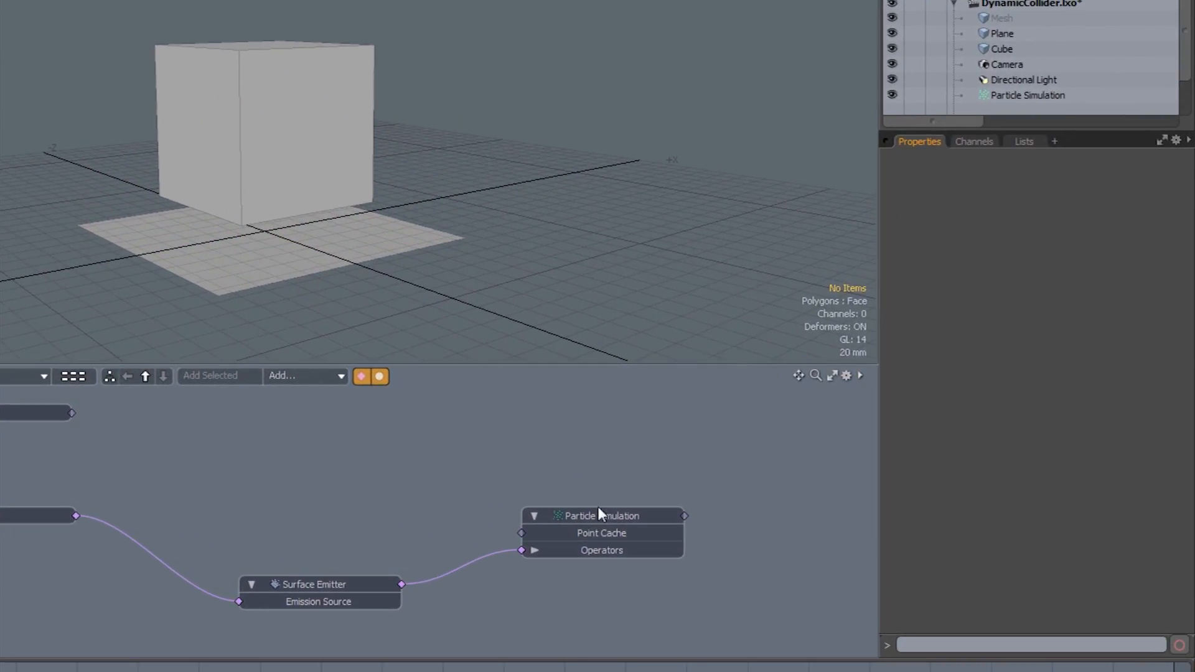
left_click(596, 516)
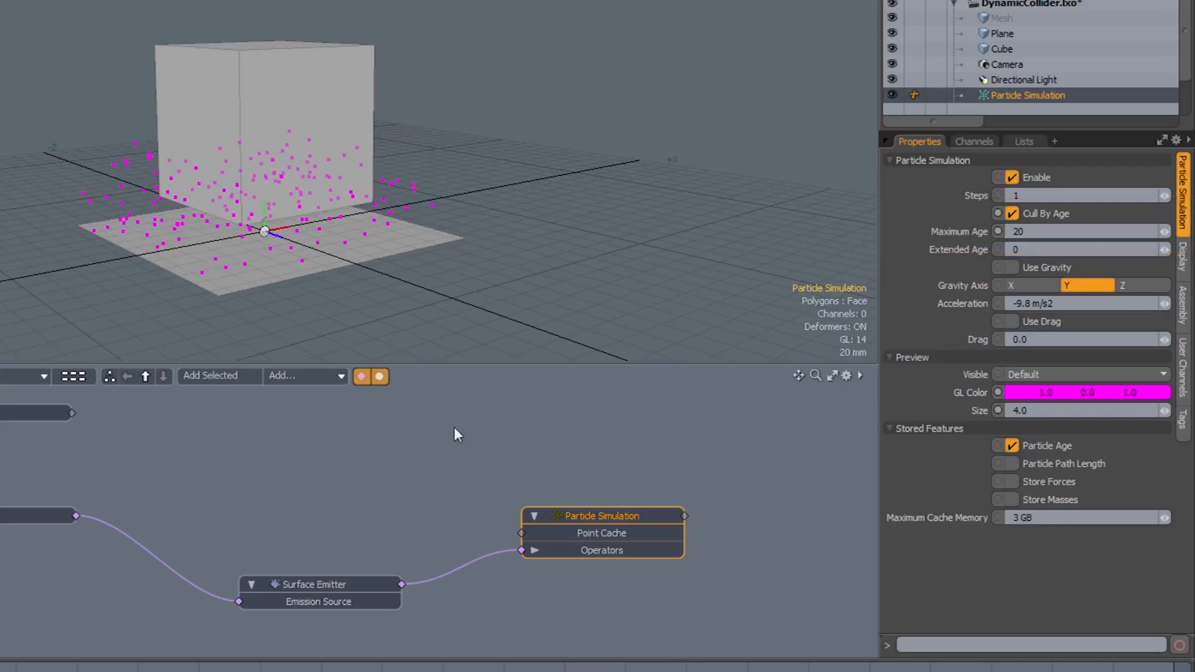
left_click_drag(286, 268, 370, 261, "alt")
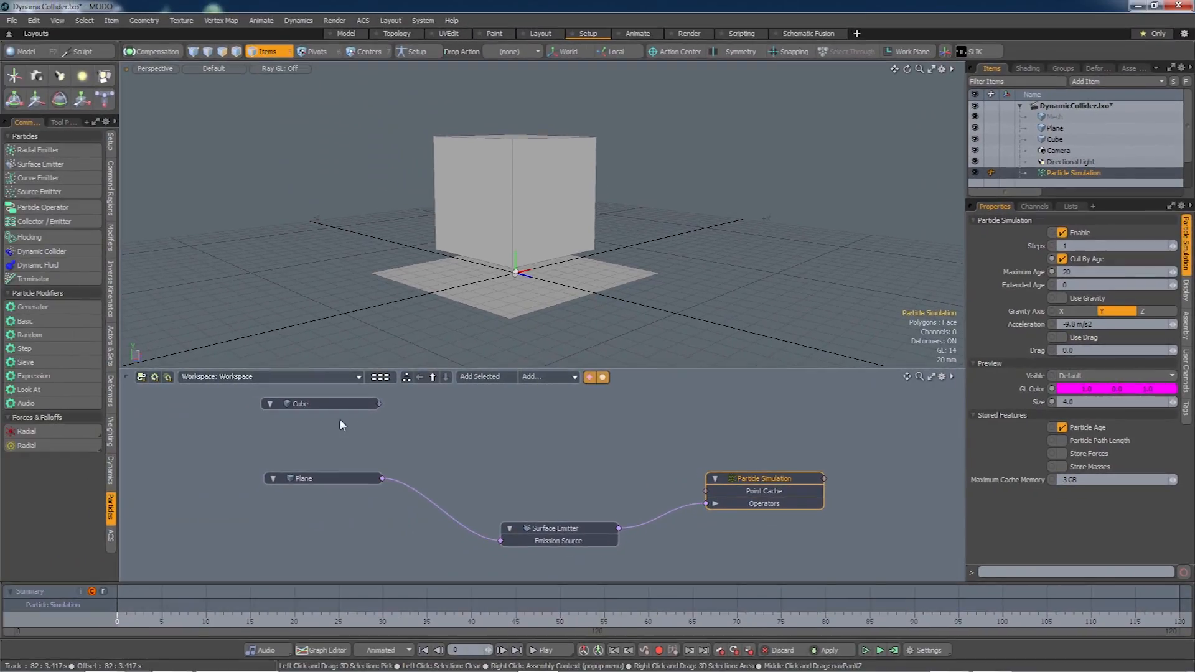
Make the plane a static rigid body using the Dynamics tools.
left_click(111, 471)
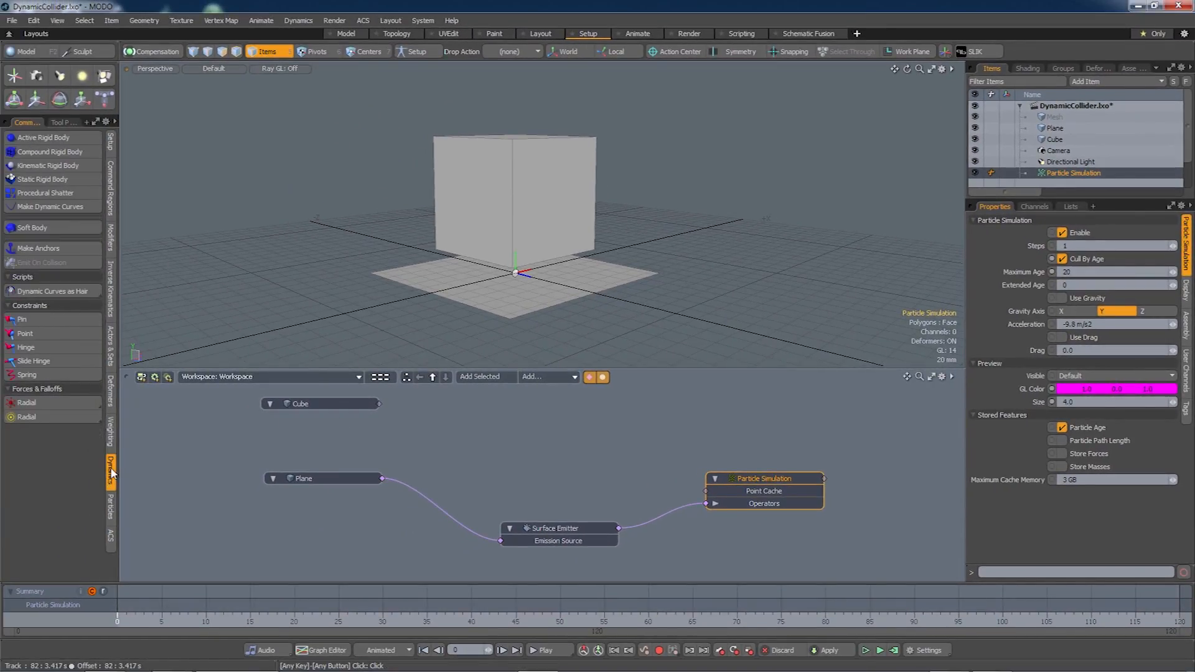
left_click(303, 478)
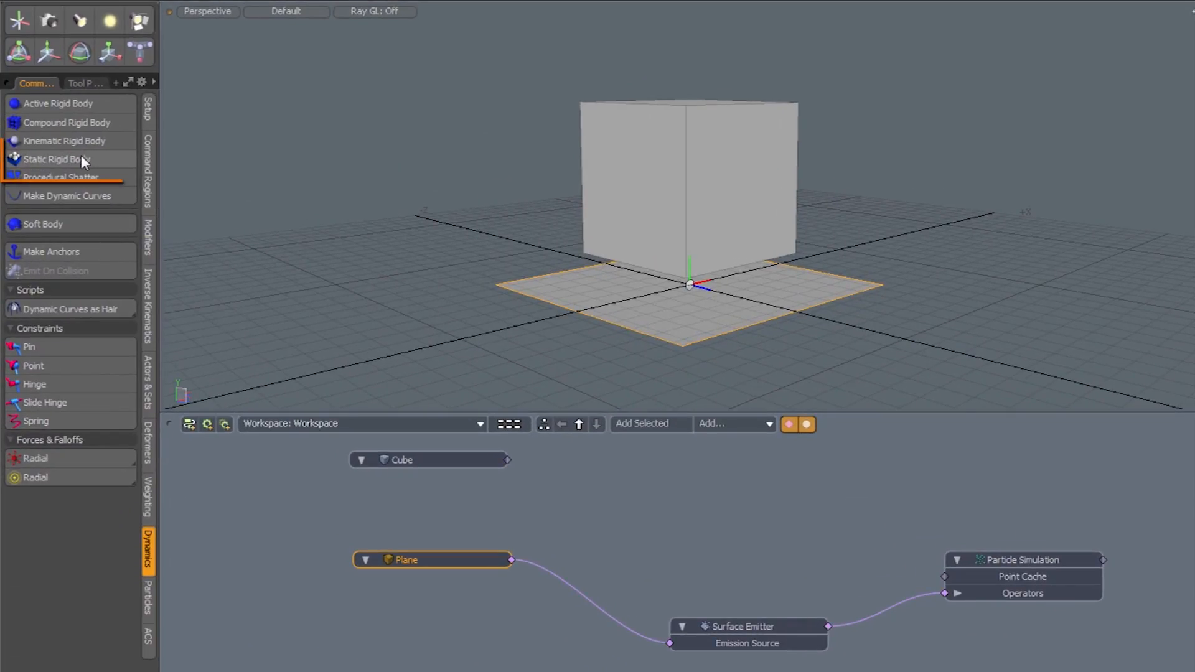
left_click(81, 159)
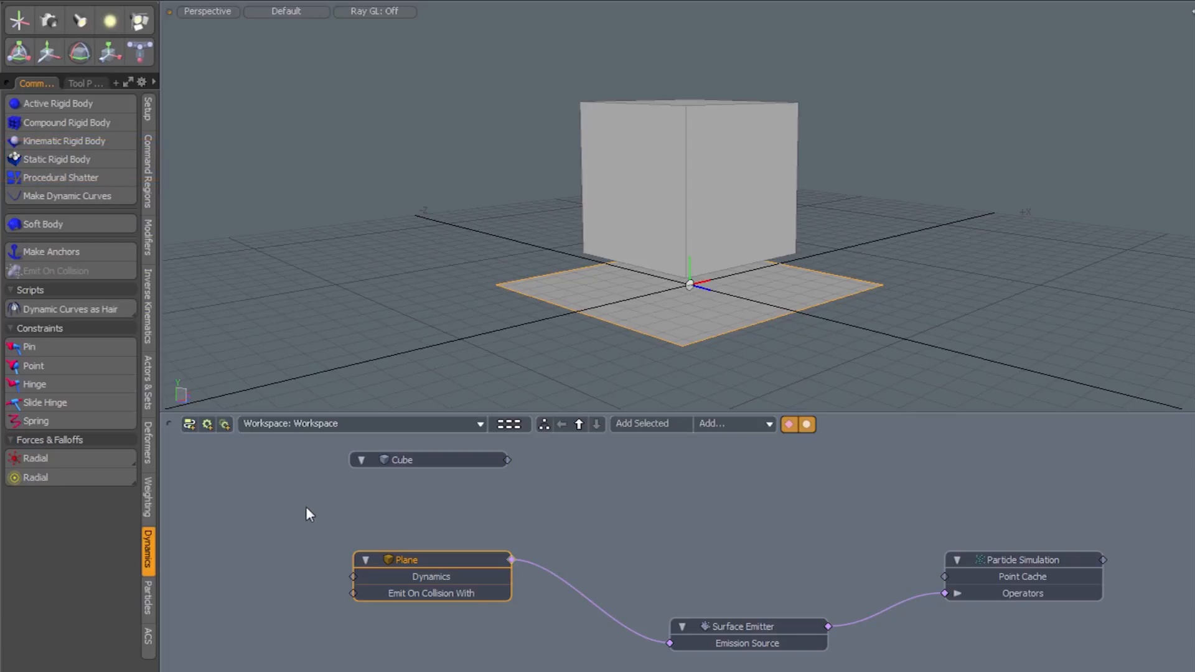
Make the cube an active rigid body and place the new solver node to the right.
left_click(410, 460)
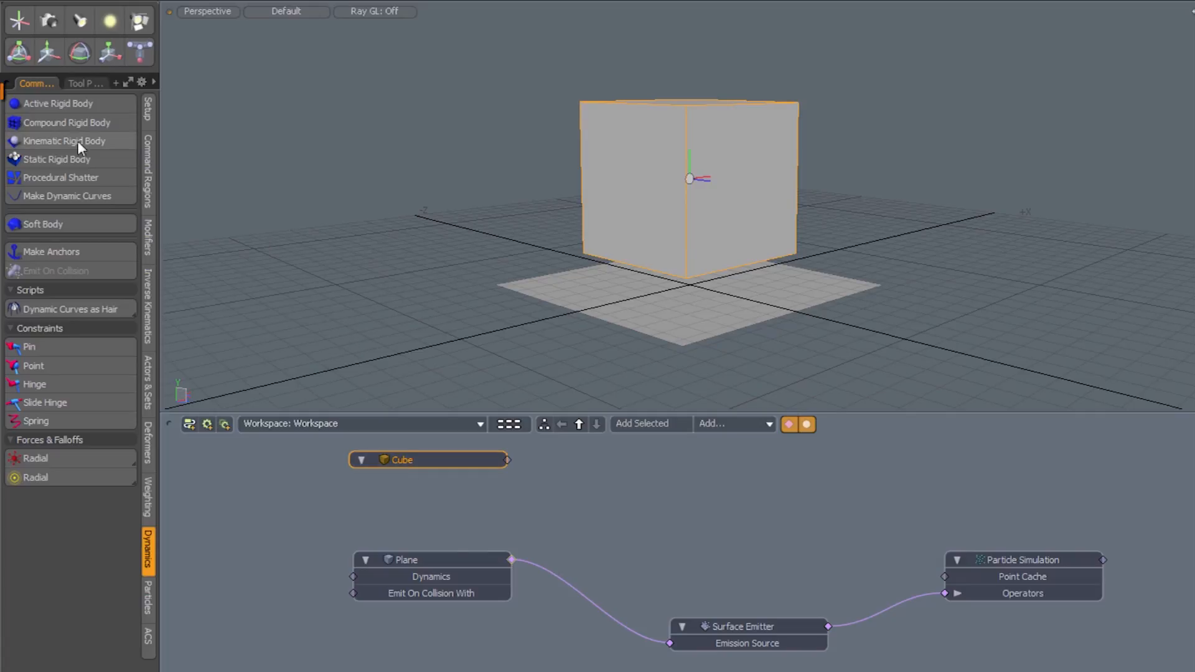
left_click(61, 104)
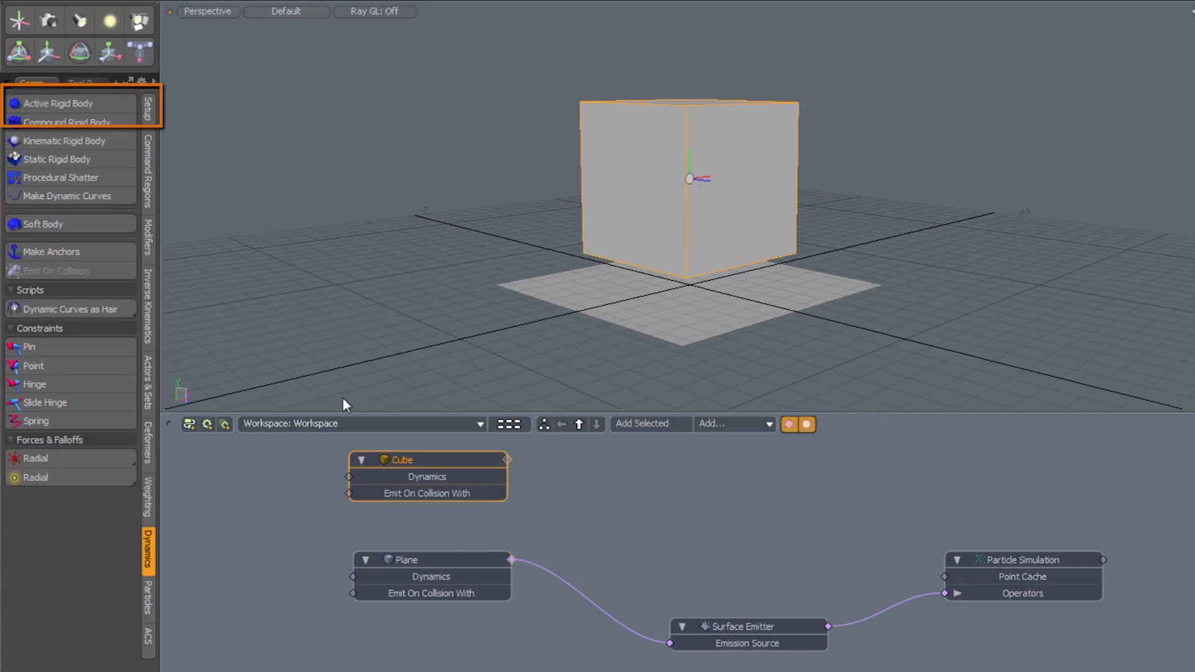
double_click(508, 458)
left_click_drag(610, 449, 1002, 458)
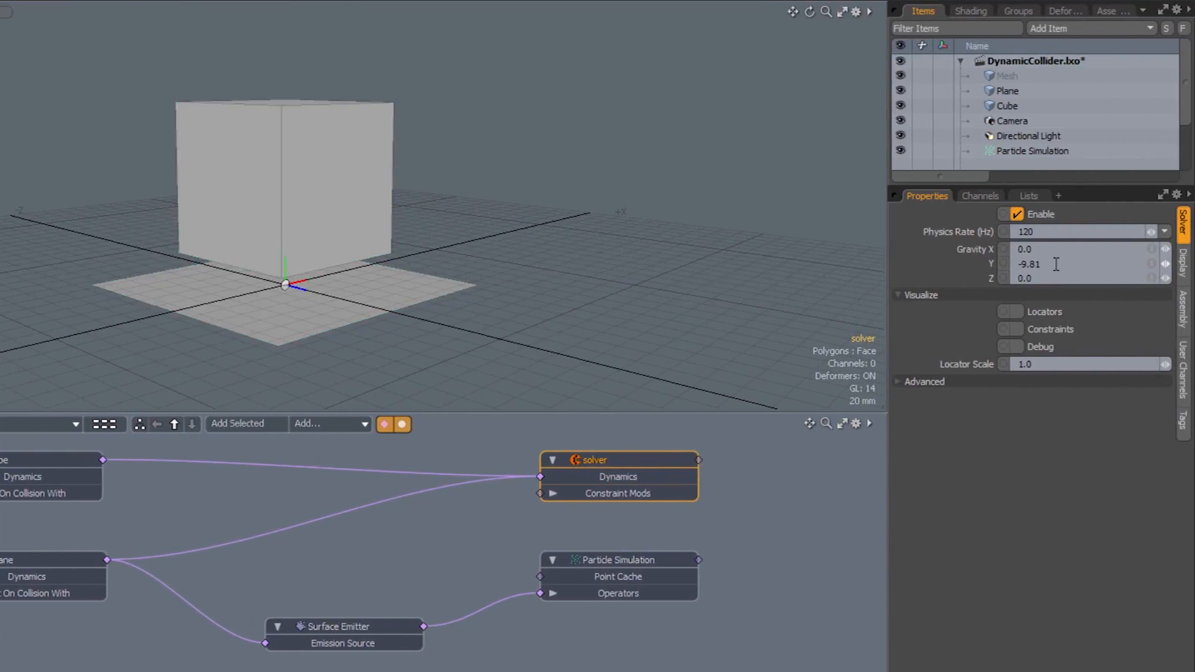
Set the solver's Gravity Y to -0.1.
left_click(1056, 263)
type("-0.1")
key("Return")
Run the live simulation to test the new gravity, restarting it, then stop it.
left_click(879, 651)
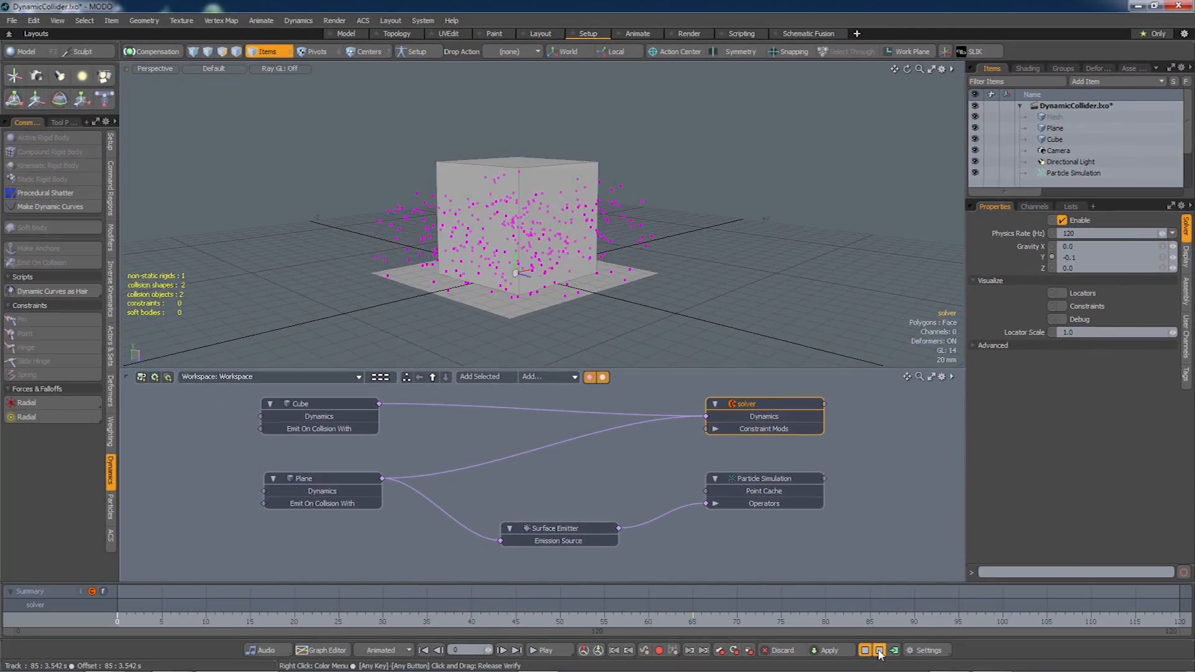
left_click(879, 651)
left_click(879, 651)
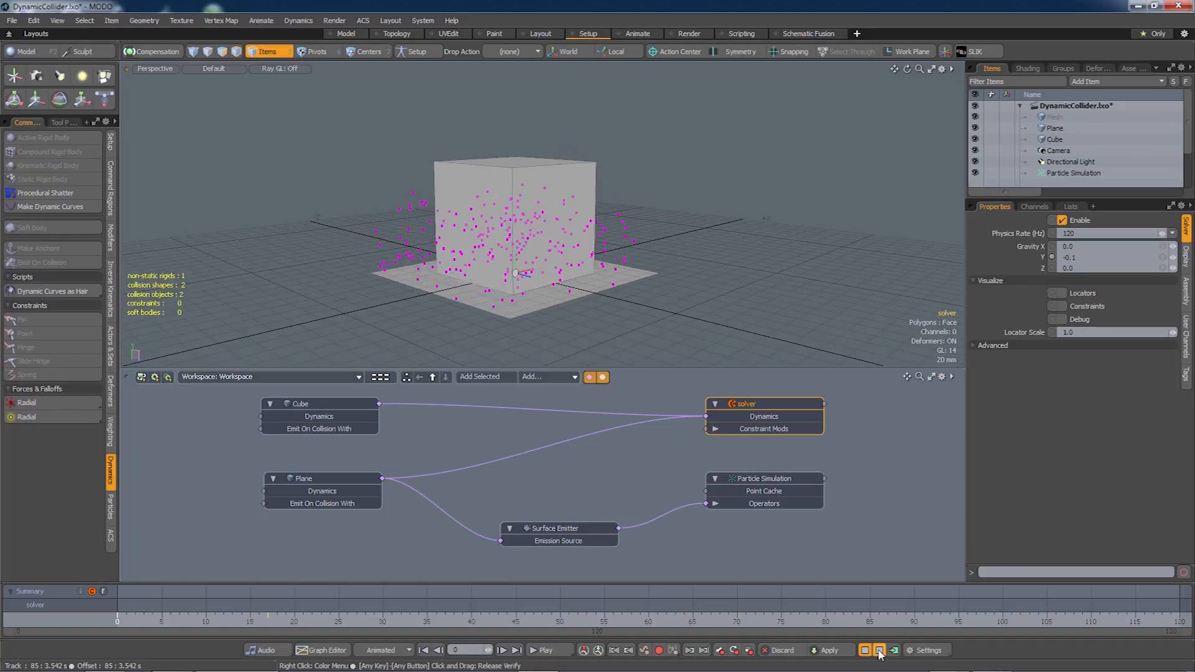
left_click(878, 651)
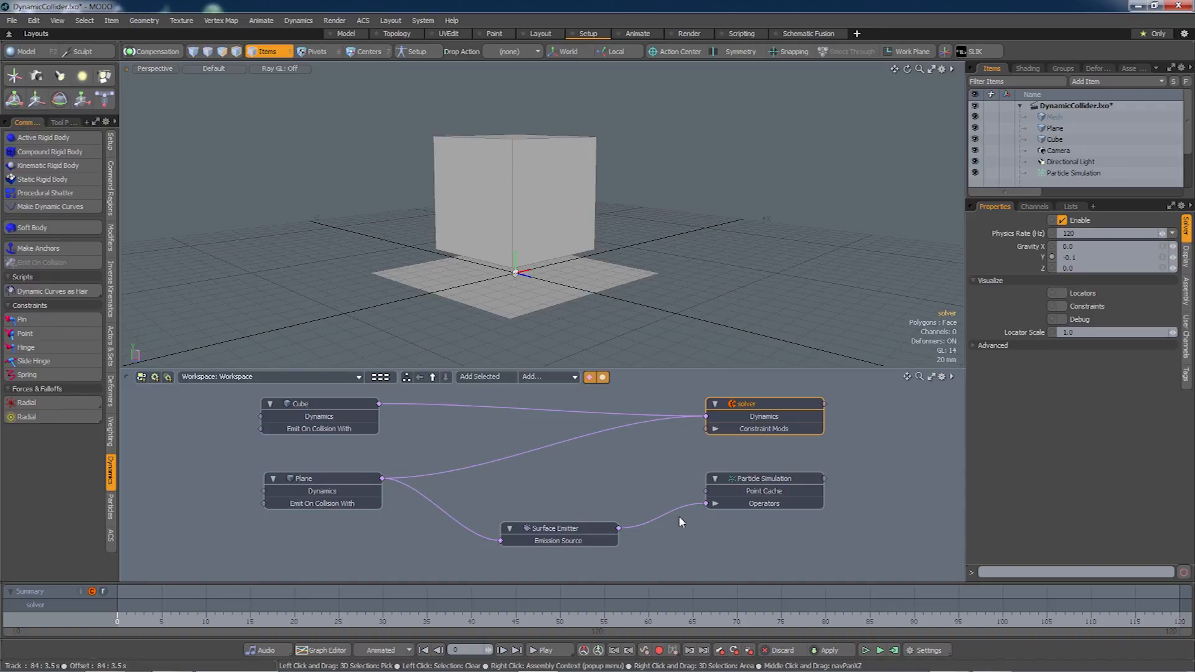
Add a Dynamic Collider from the Particles tools and place its node below the solver.
left_click(110, 505)
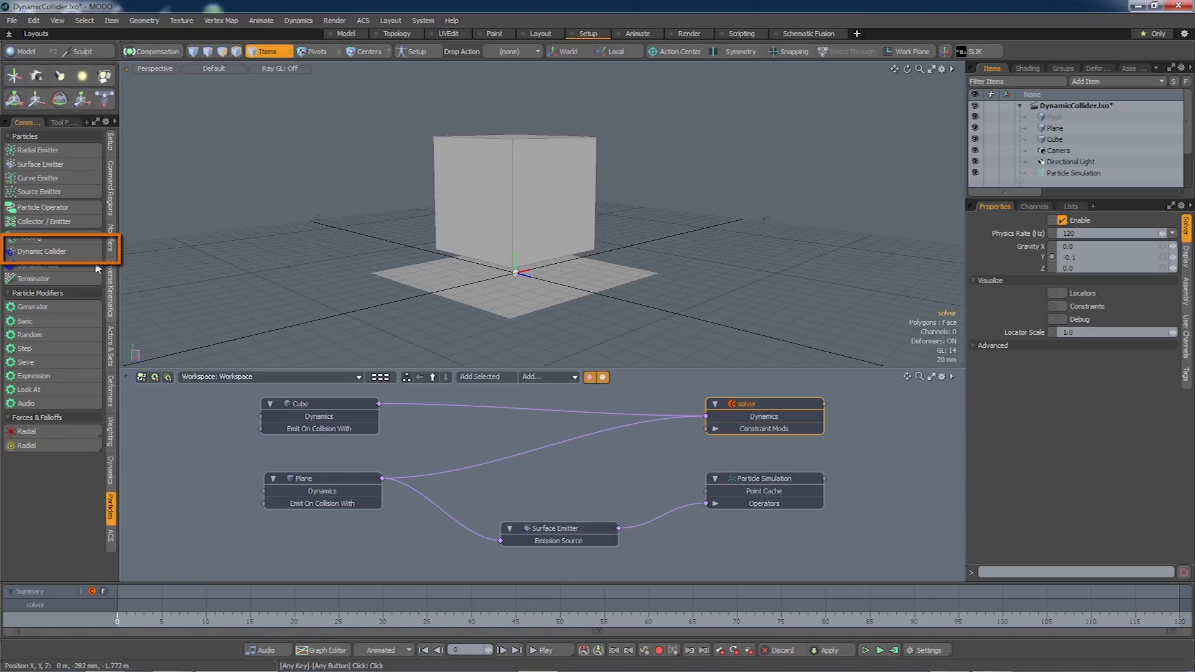
left_click(55, 252)
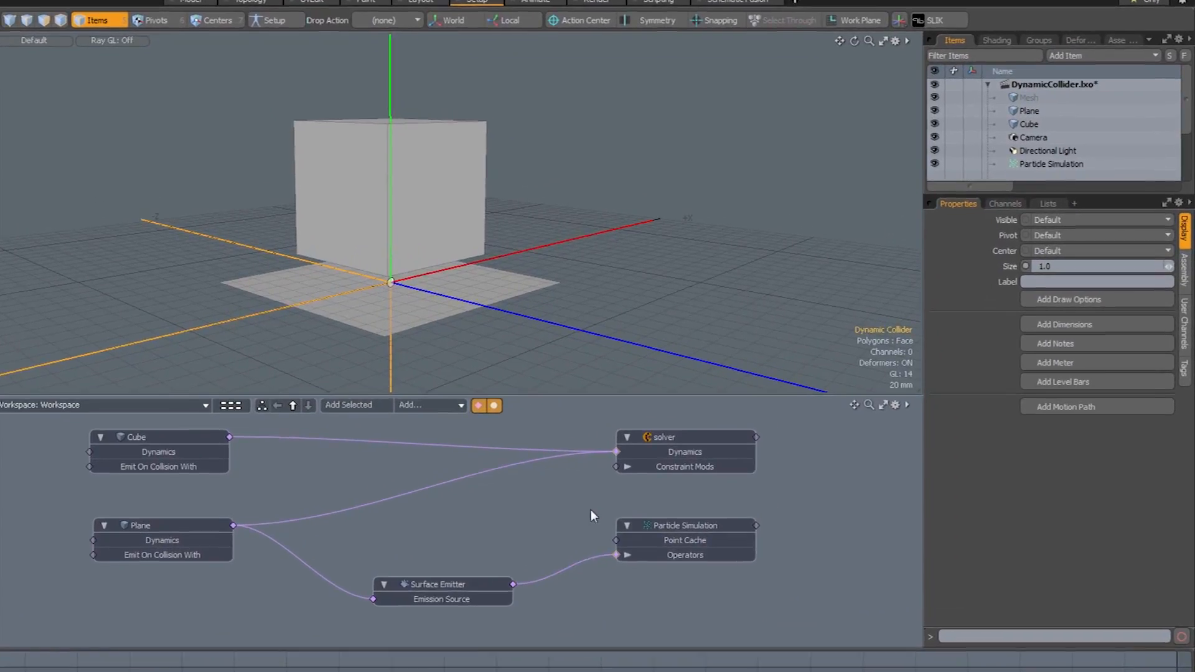
left_click_drag(445, 483, 402, 558)
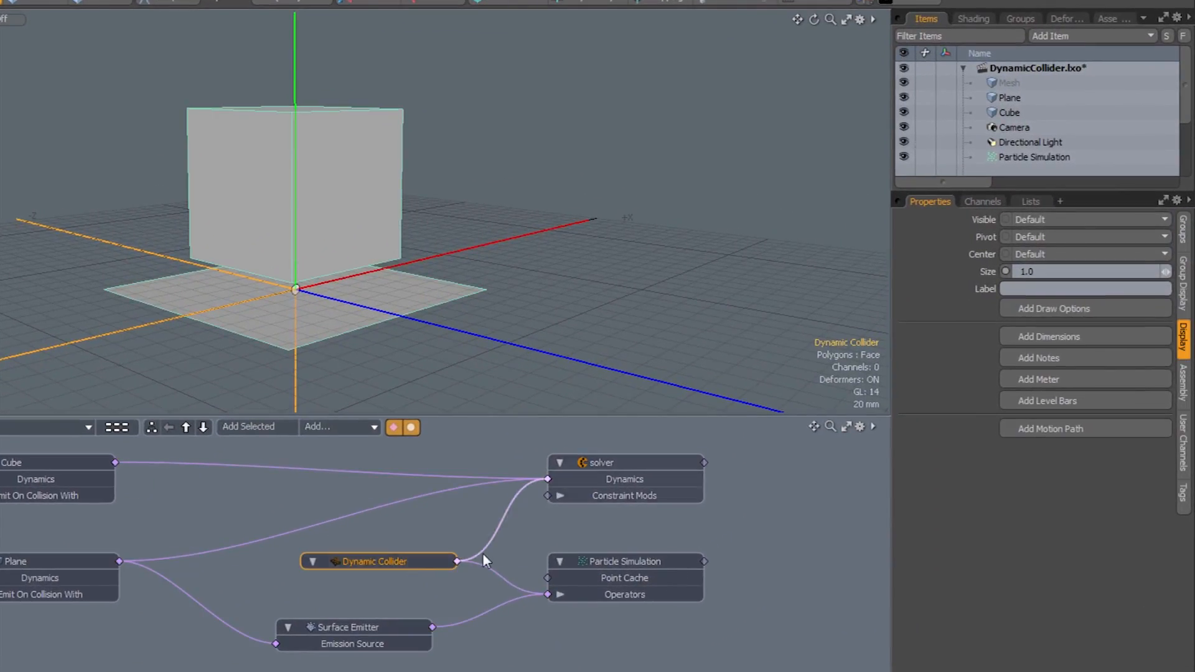
left_click(523, 663)
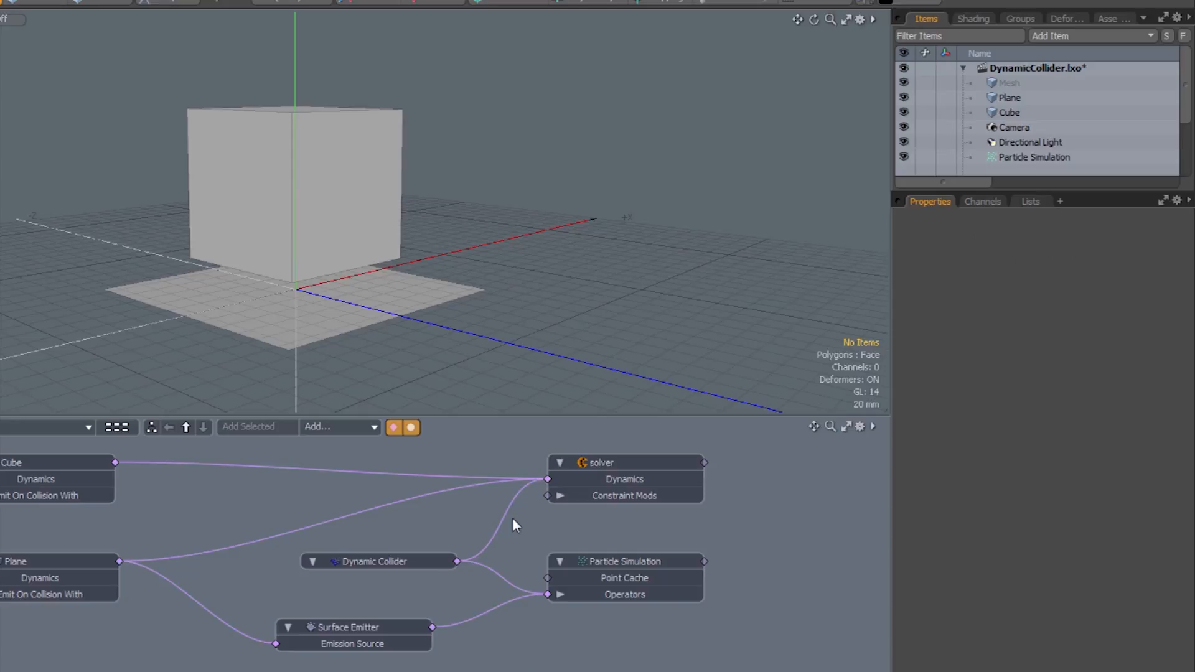
Inspect the solver and Particle Simulation settings, then clear the selection.
left_click(617, 462)
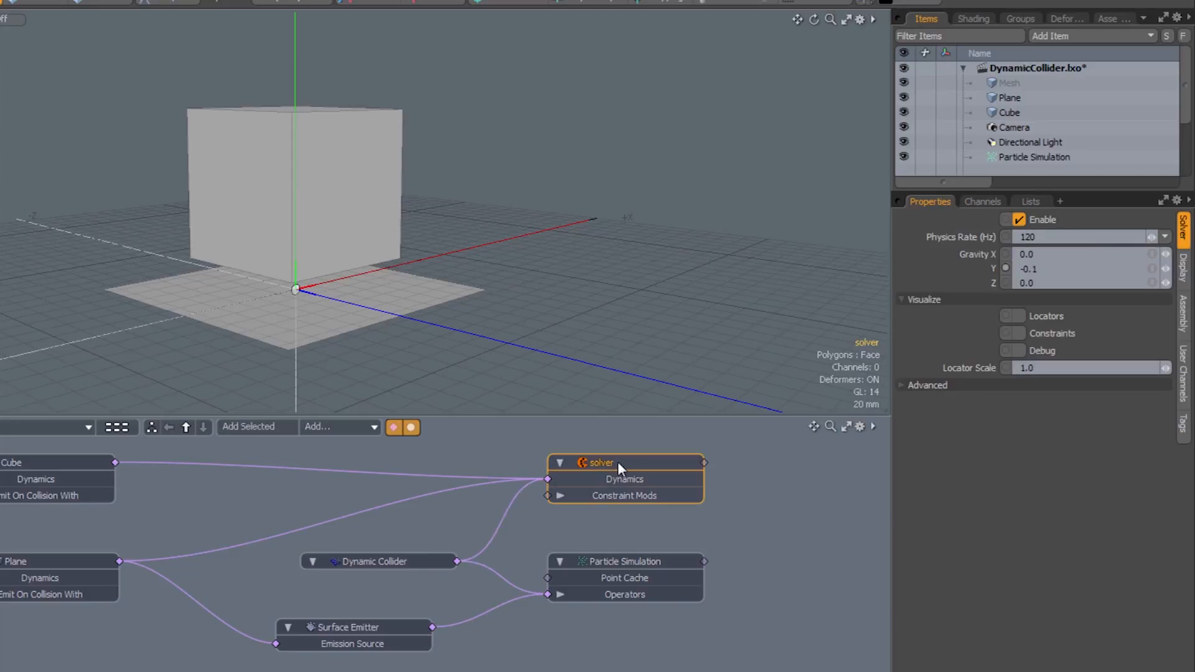
left_click(597, 559)
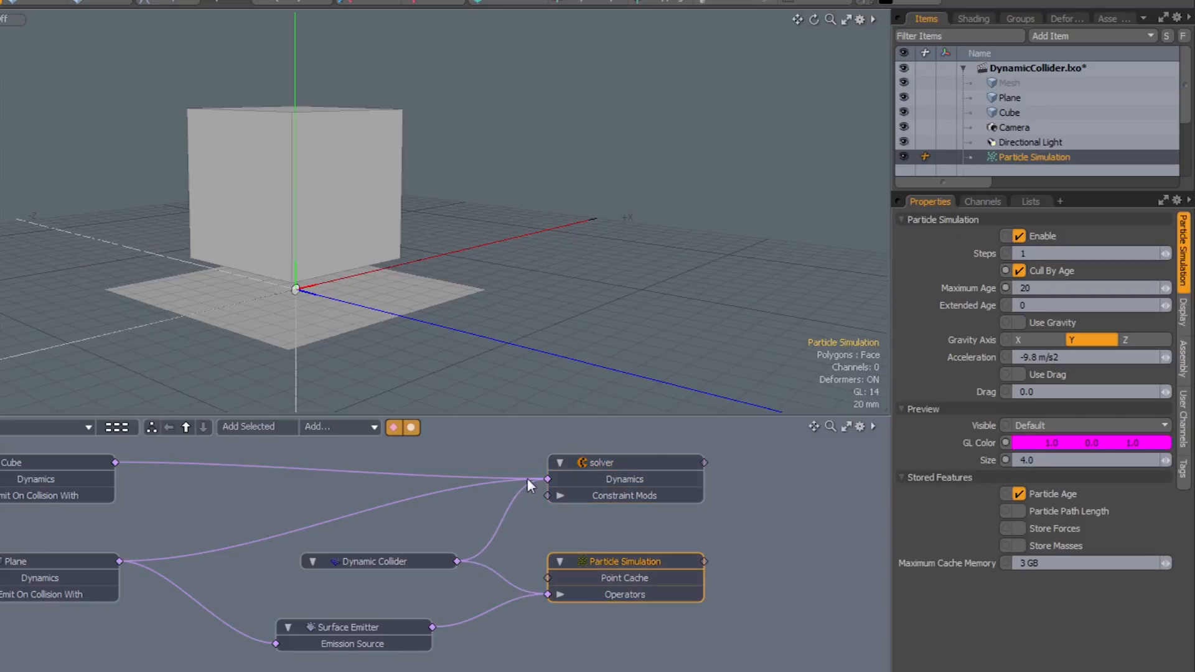
left_click(622, 468)
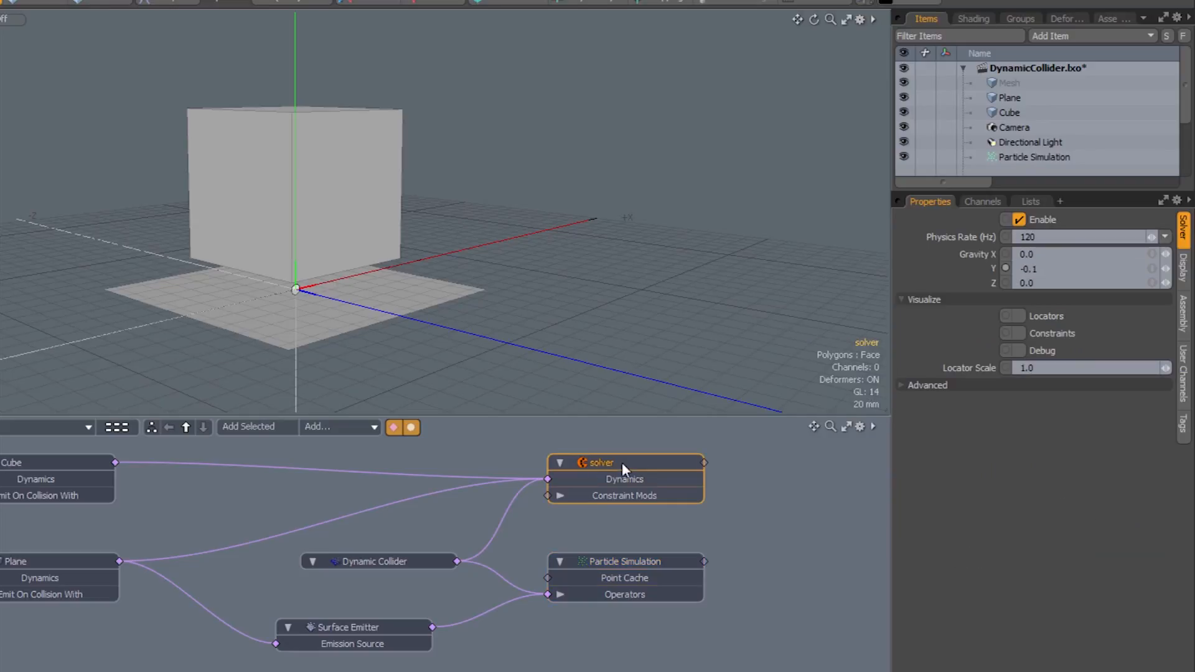
left_click(571, 535)
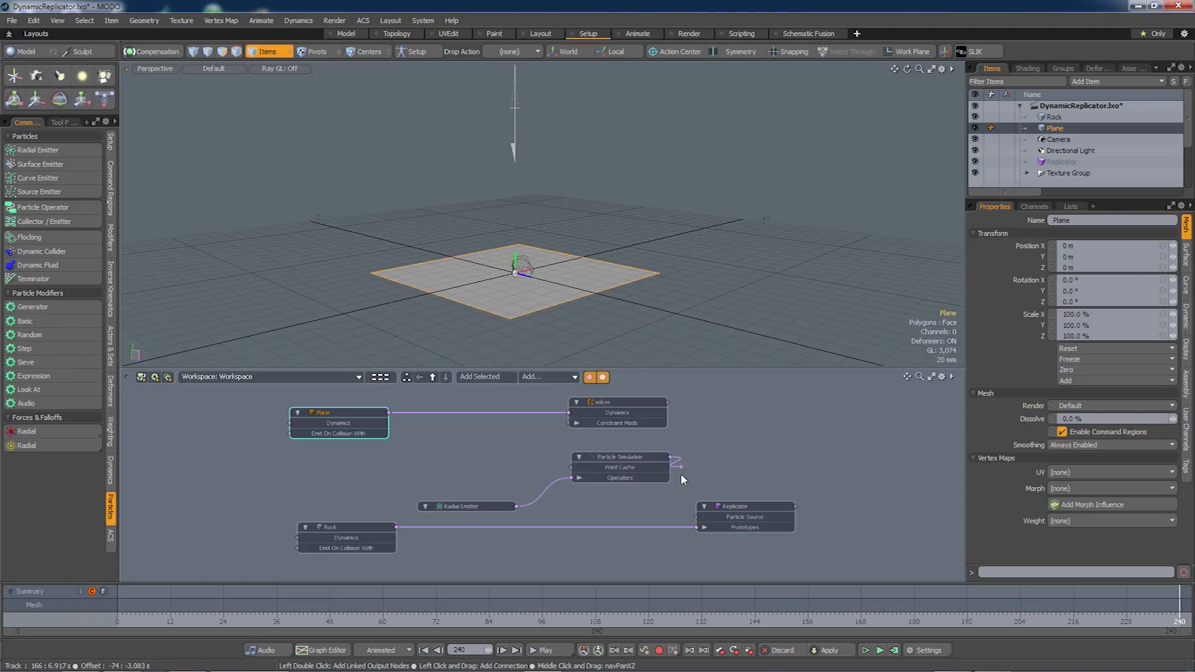
Wire Particle Simulation into the Replicator's Particle Source and test-play the rocks.
left_click_drag(681, 473, 696, 516)
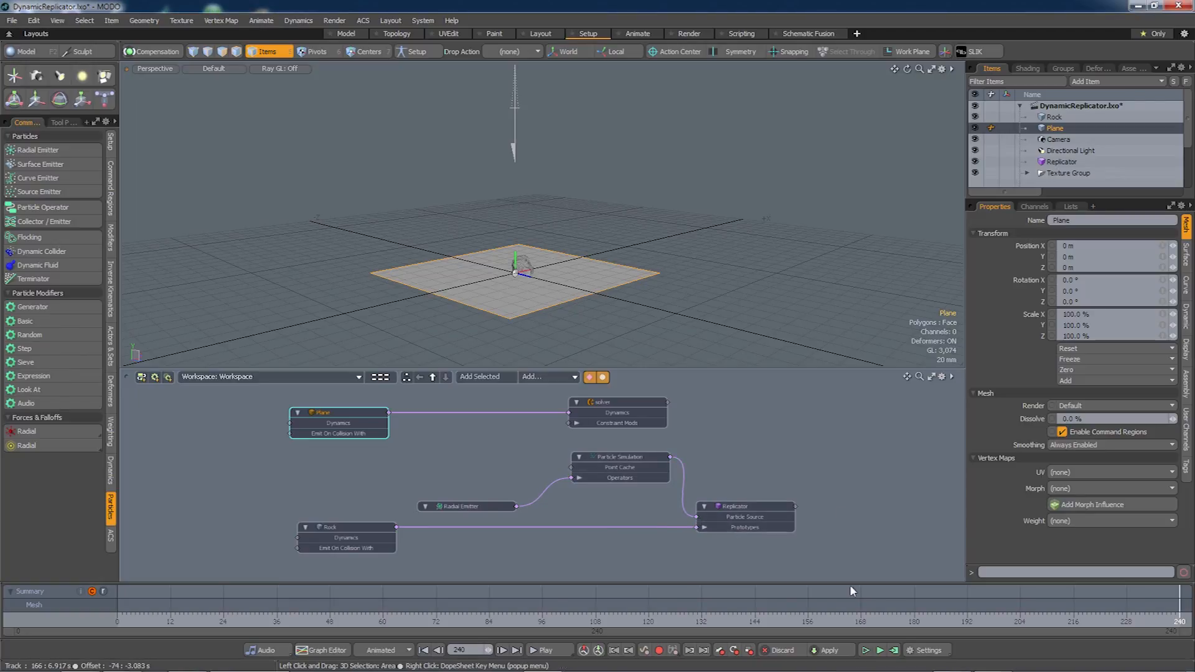
left_click(879, 650)
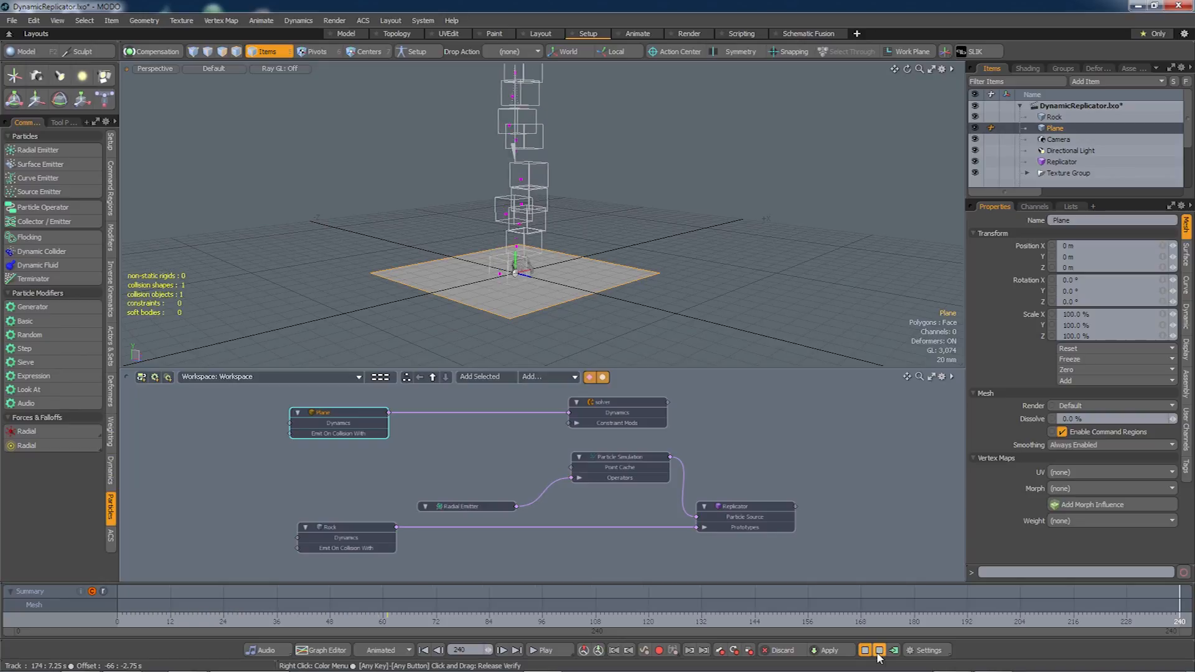
left_click(878, 651)
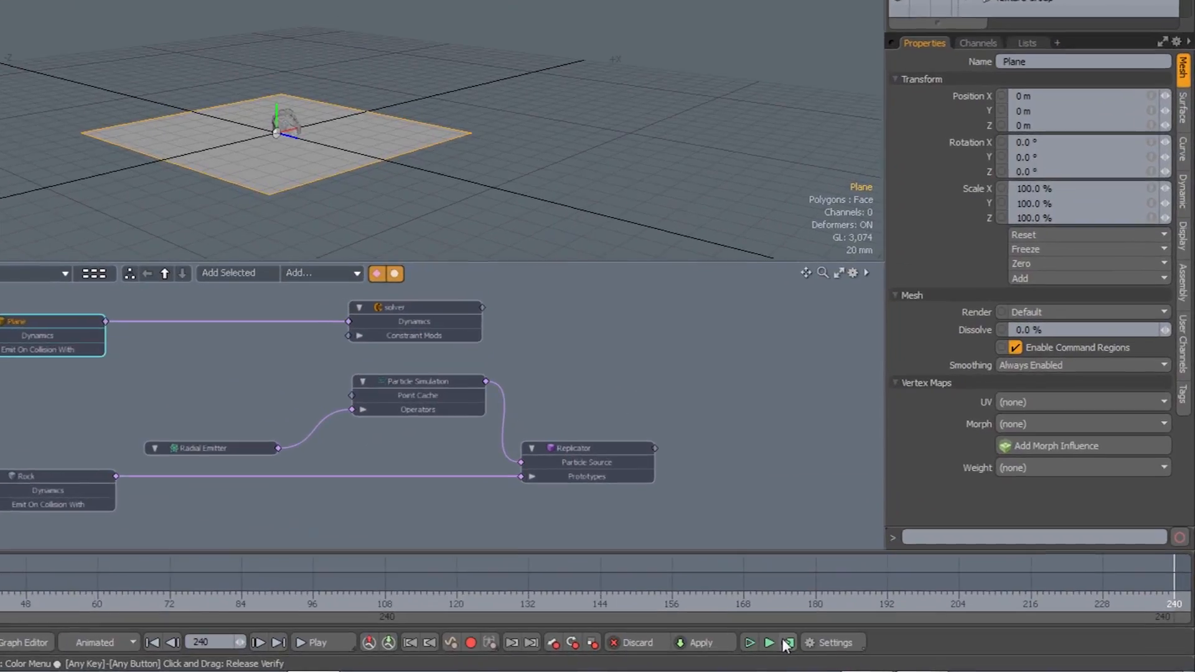
Compute the simulation from frame 0 to 240 and inspect the rocks in the preview render.
left_click(787, 643)
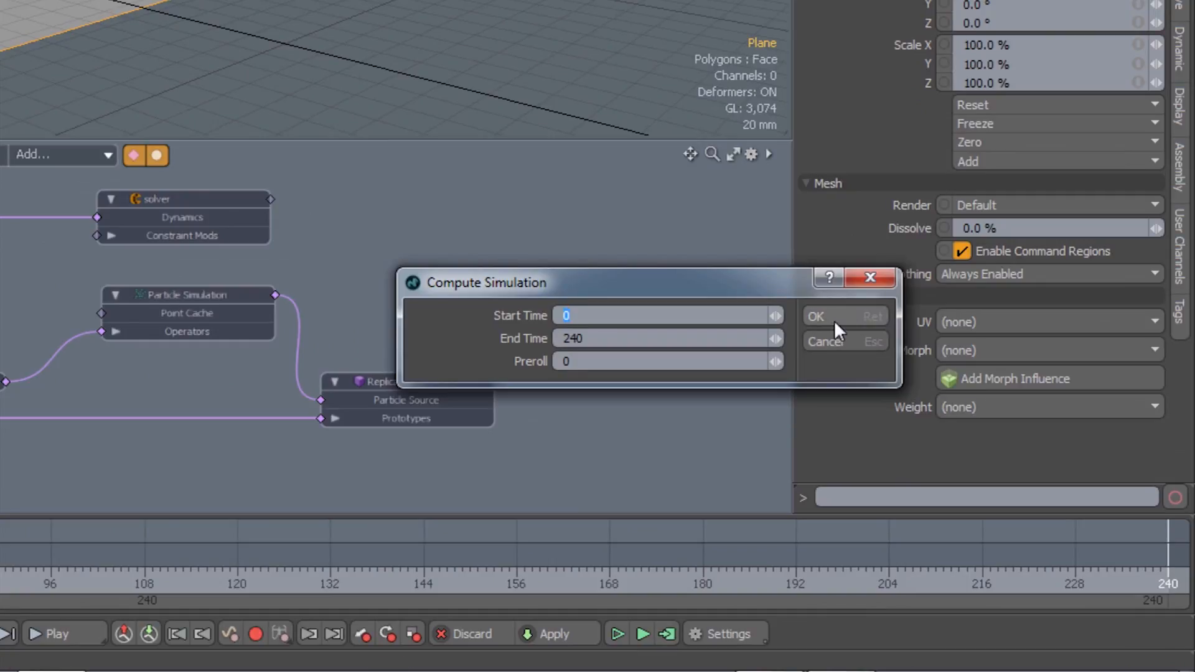
left_click(833, 319)
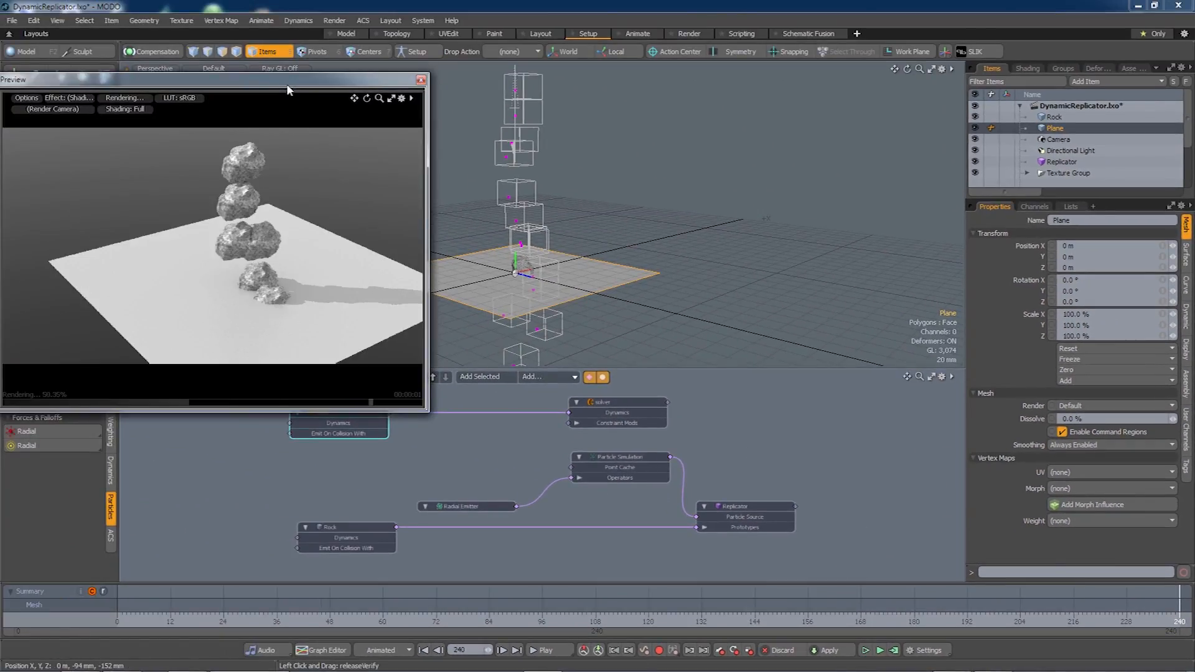
left_click_drag(287, 85, 395, 89)
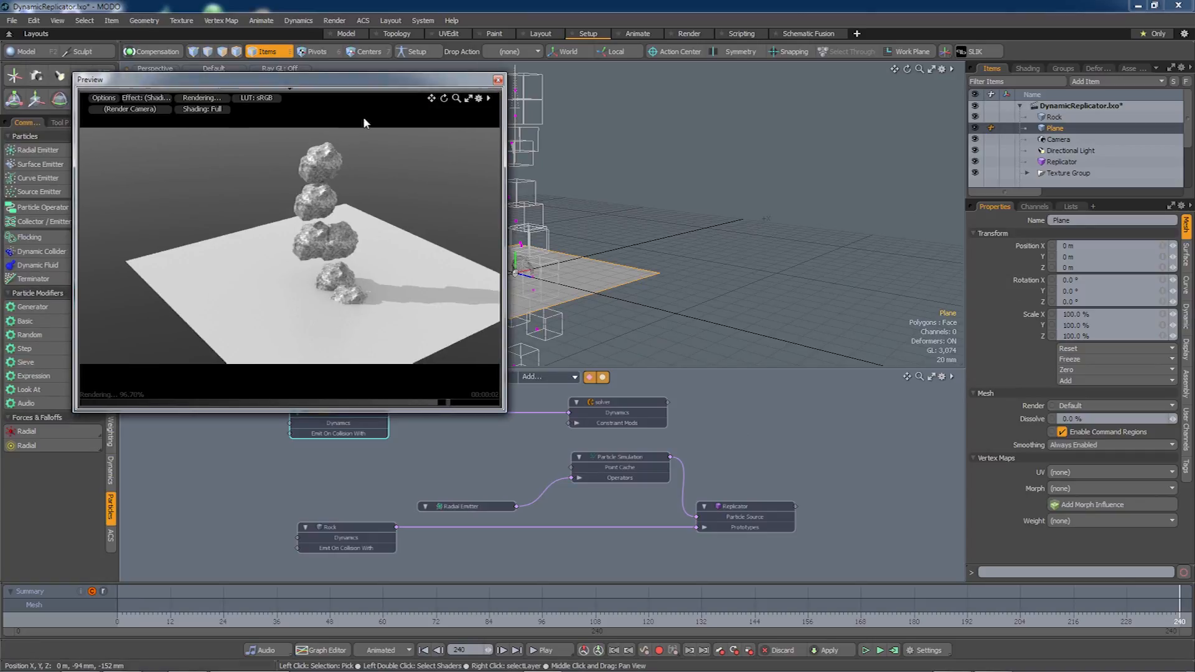
left_click_drag(336, 288, 355, 281, "alt")
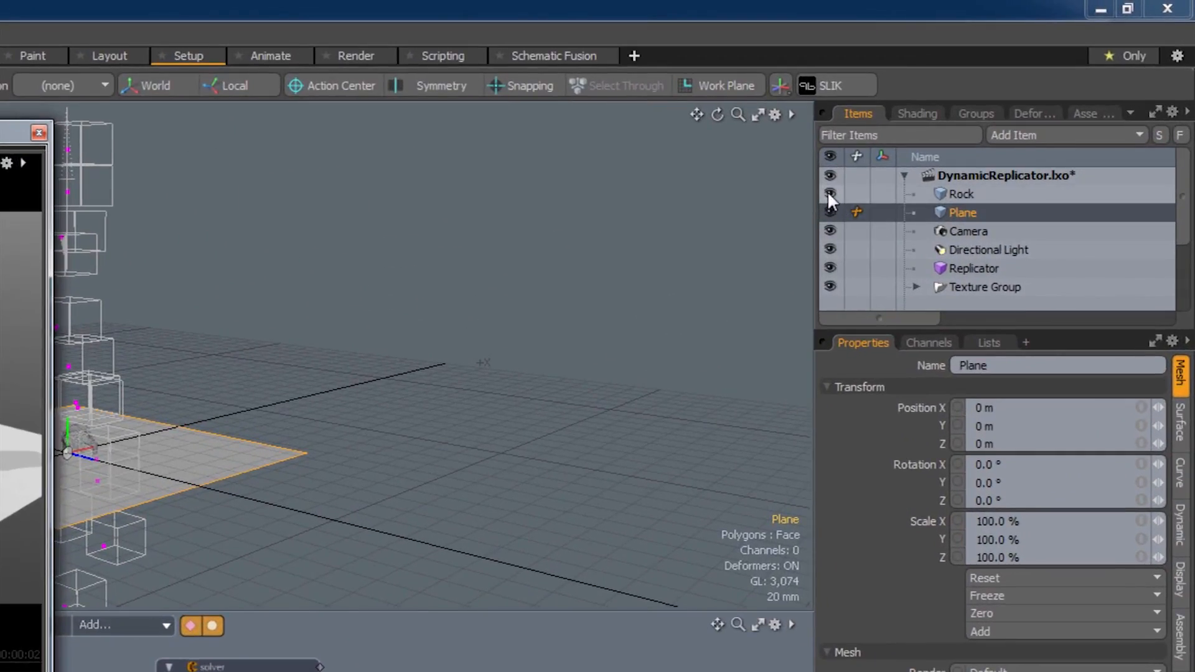
Hide the original Rock mesh and close the preview render.
left_click(829, 194)
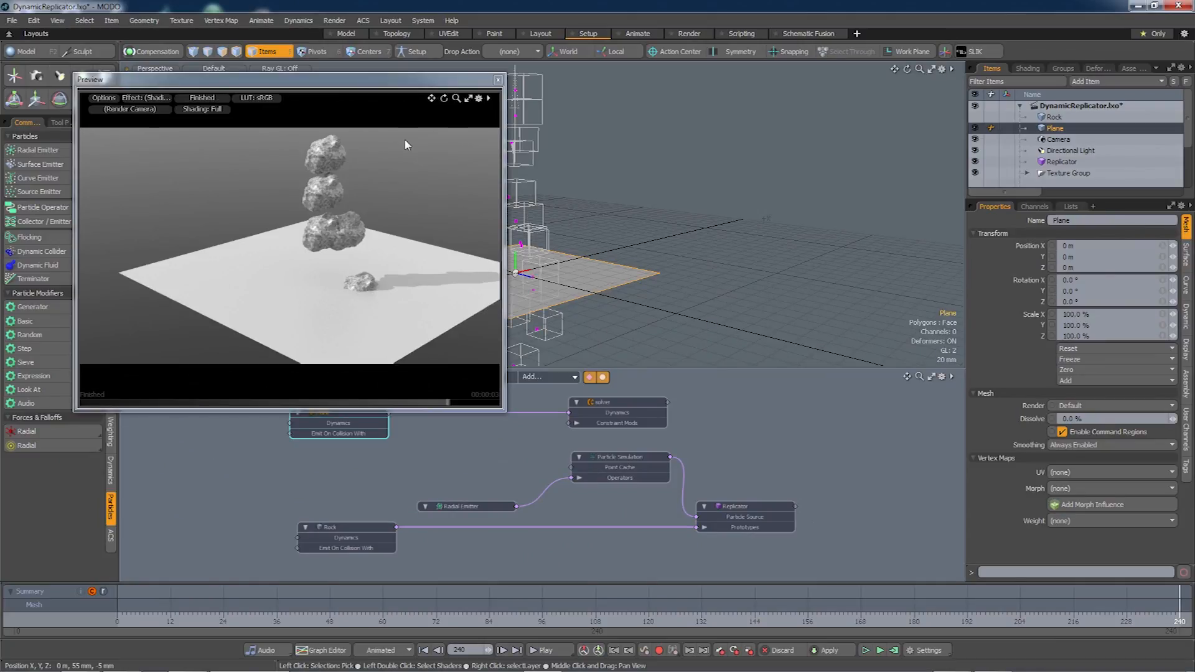
left_click(498, 80)
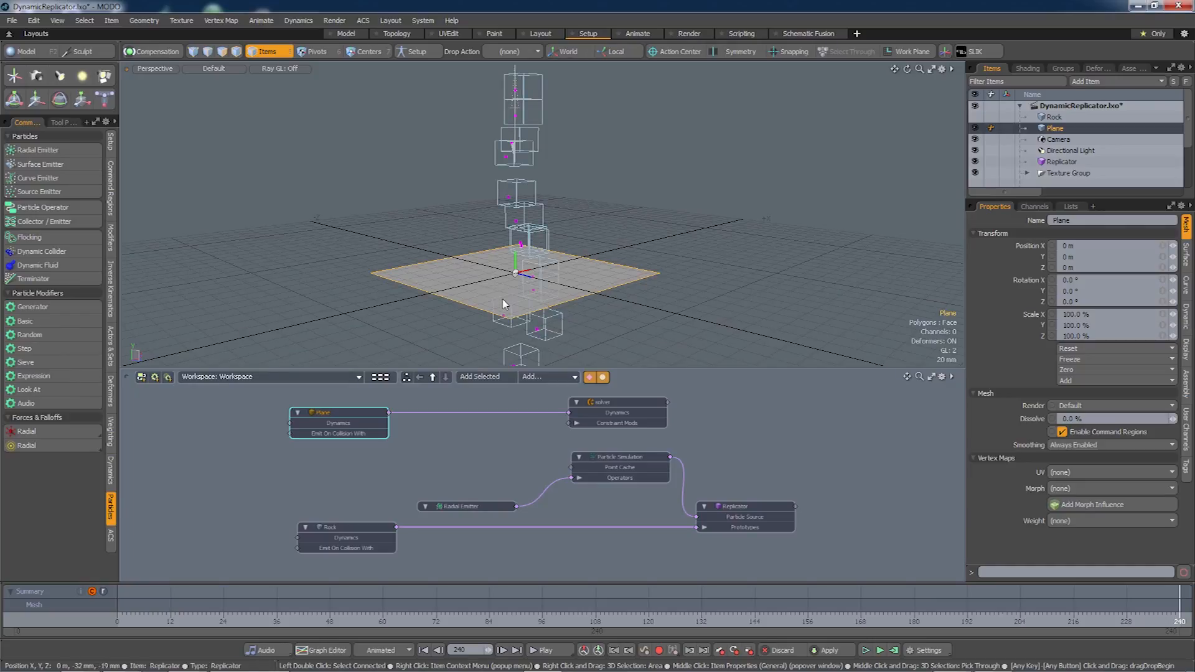
left_click_drag(486, 298, 493, 298, "alt")
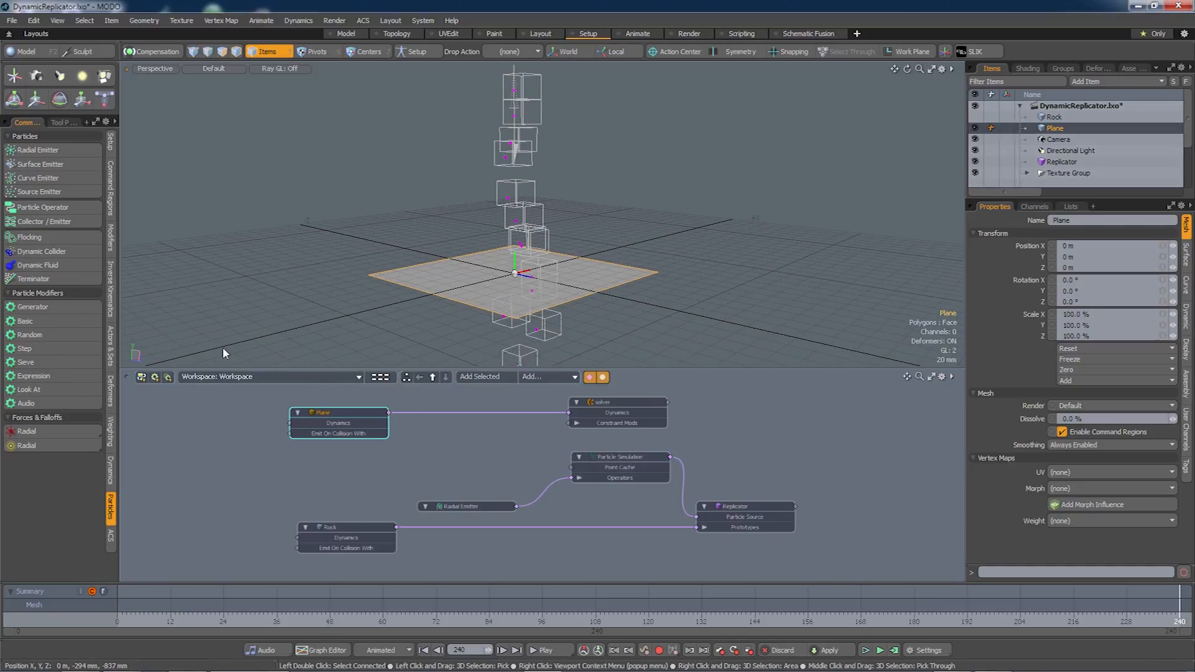
Add a Dynamic Collider to the rock scene from the Particles tools.
left_click(39, 251)
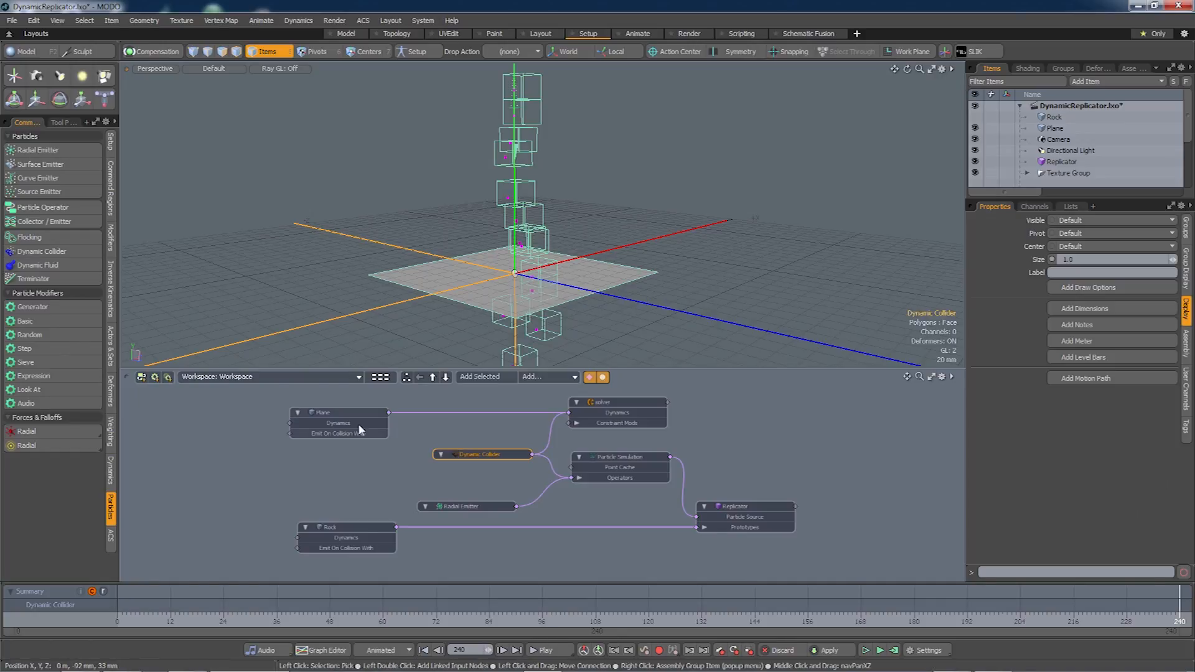
Compute the simulation for frames 0–240 and scrub the timeline to watch rocks pile up.
left_click(894, 651)
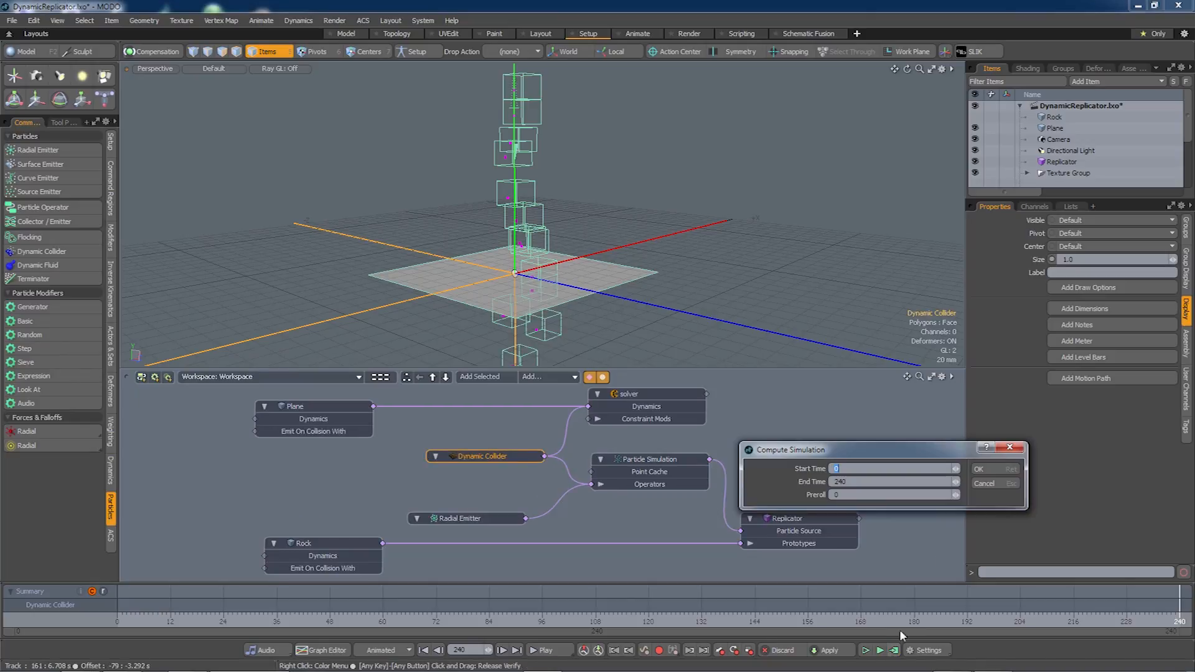
left_click(996, 470)
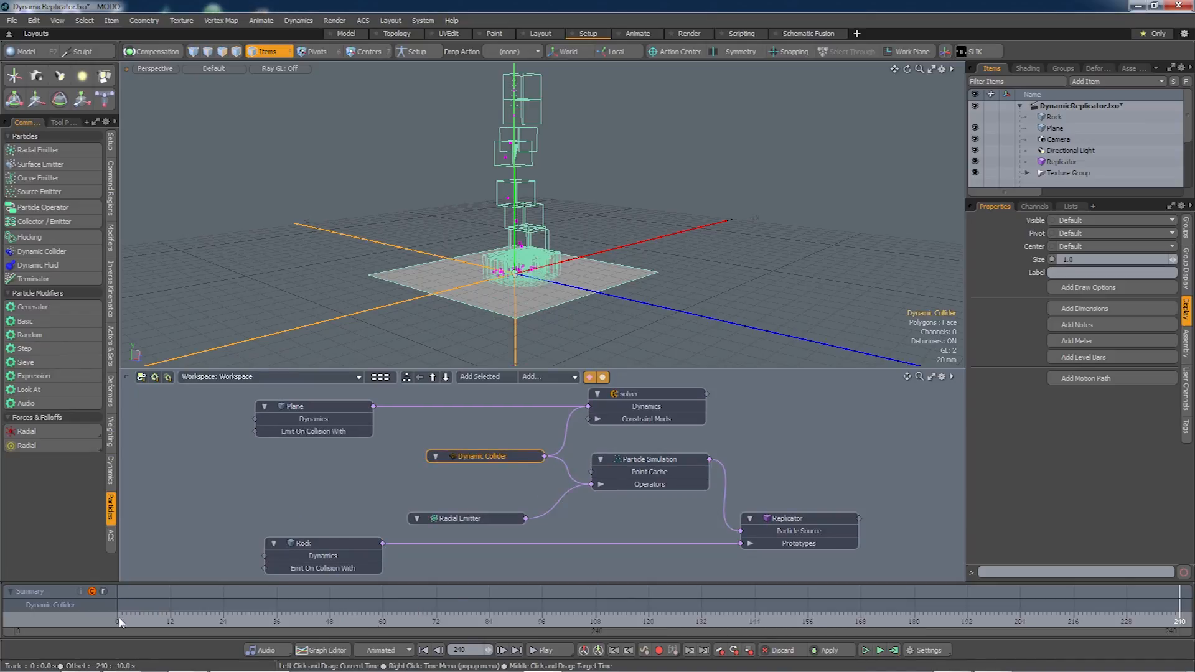
left_click(117, 619)
left_click_drag(135, 619, 865, 619)
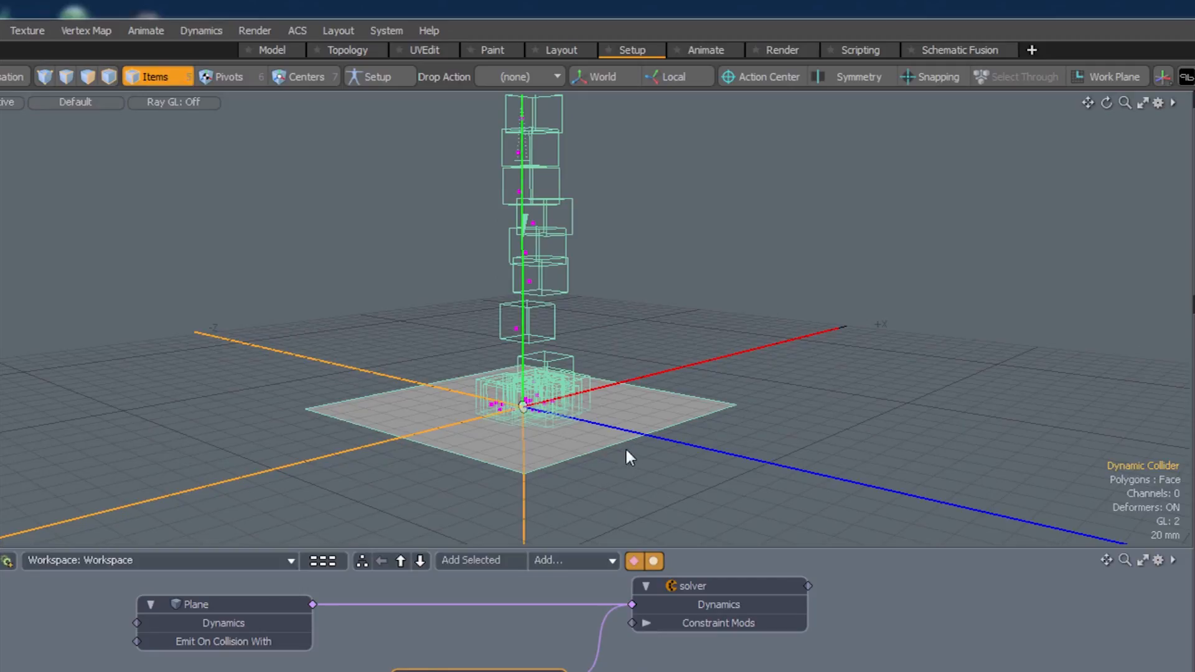
left_click_drag(573, 483, 522, 529, "alt")
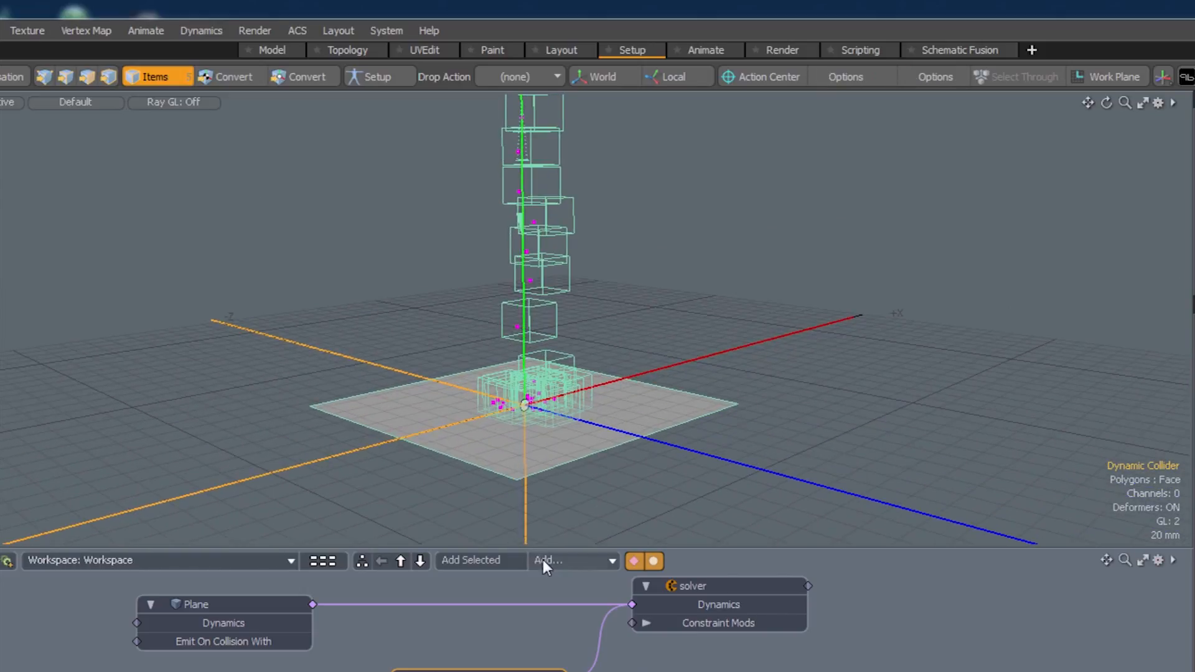
key("F9")
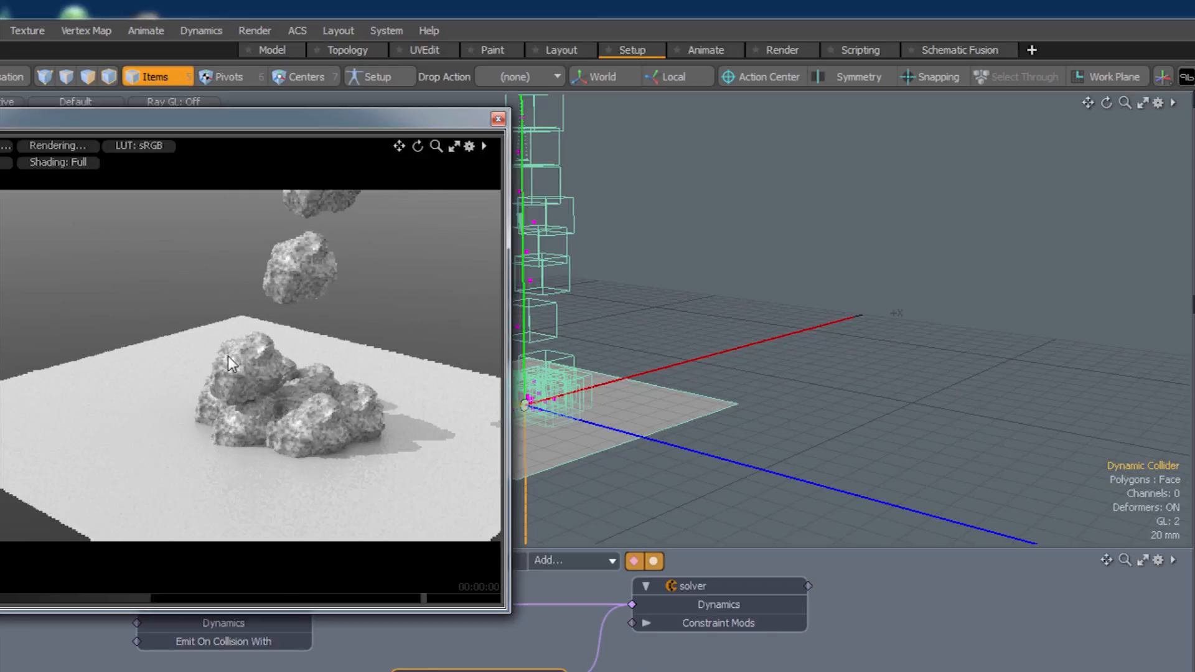
left_click_drag(358, 488, 338, 421, "alt")
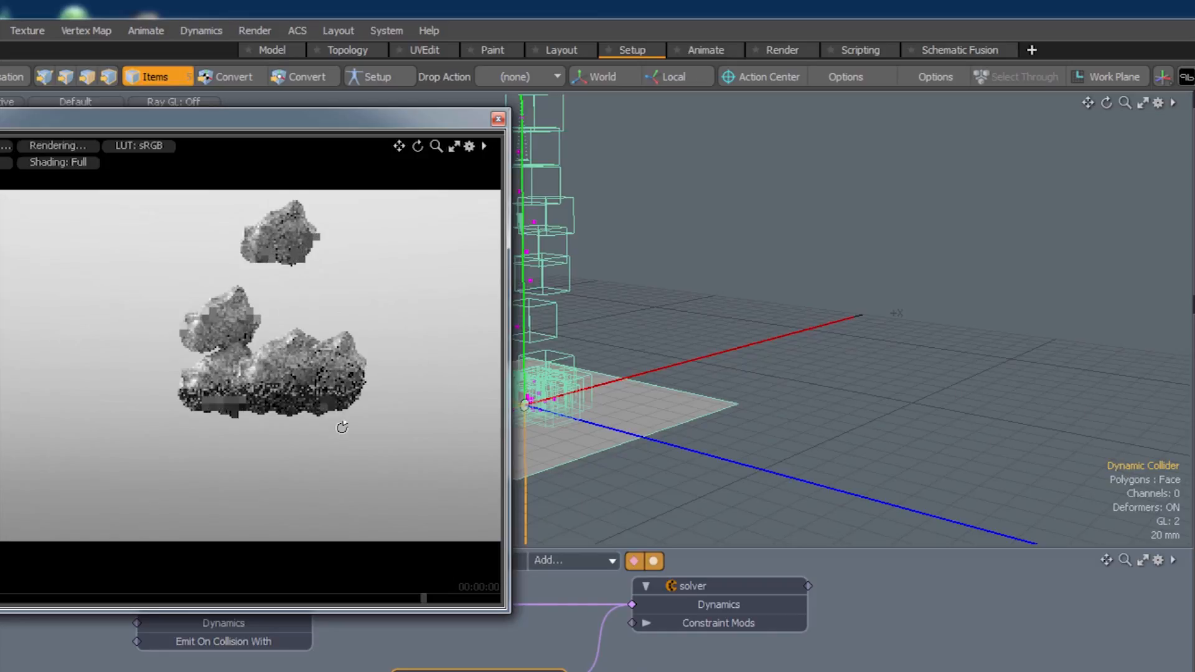
left_click_drag(338, 395, 333, 453, "alt")
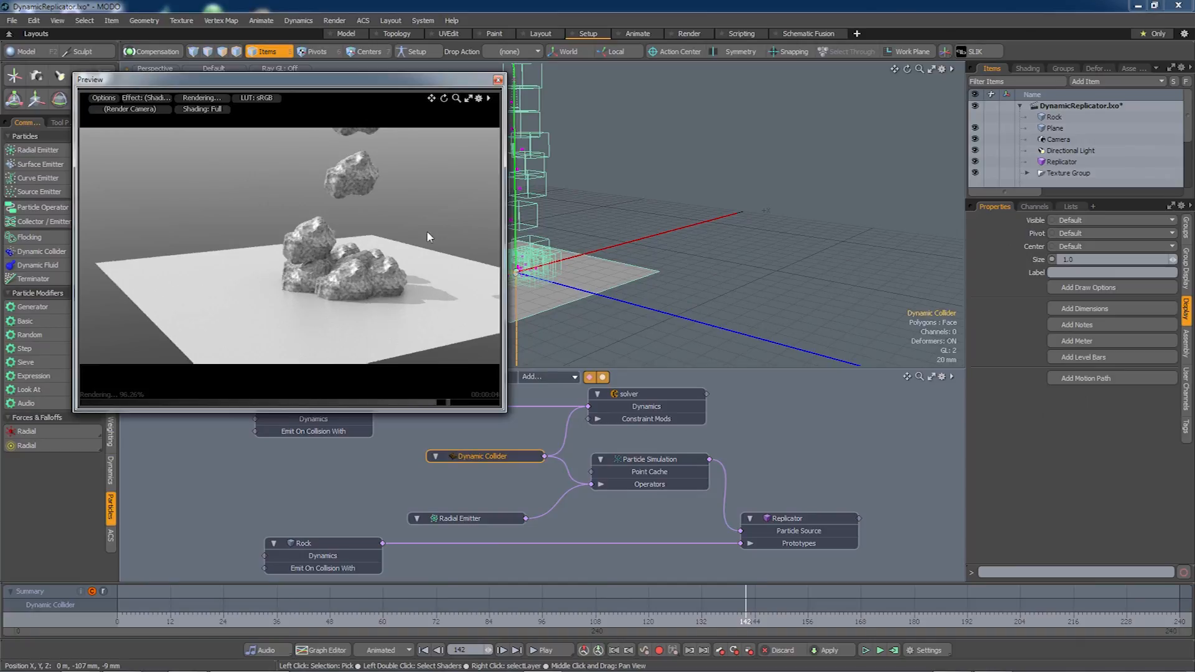
left_click(497, 80)
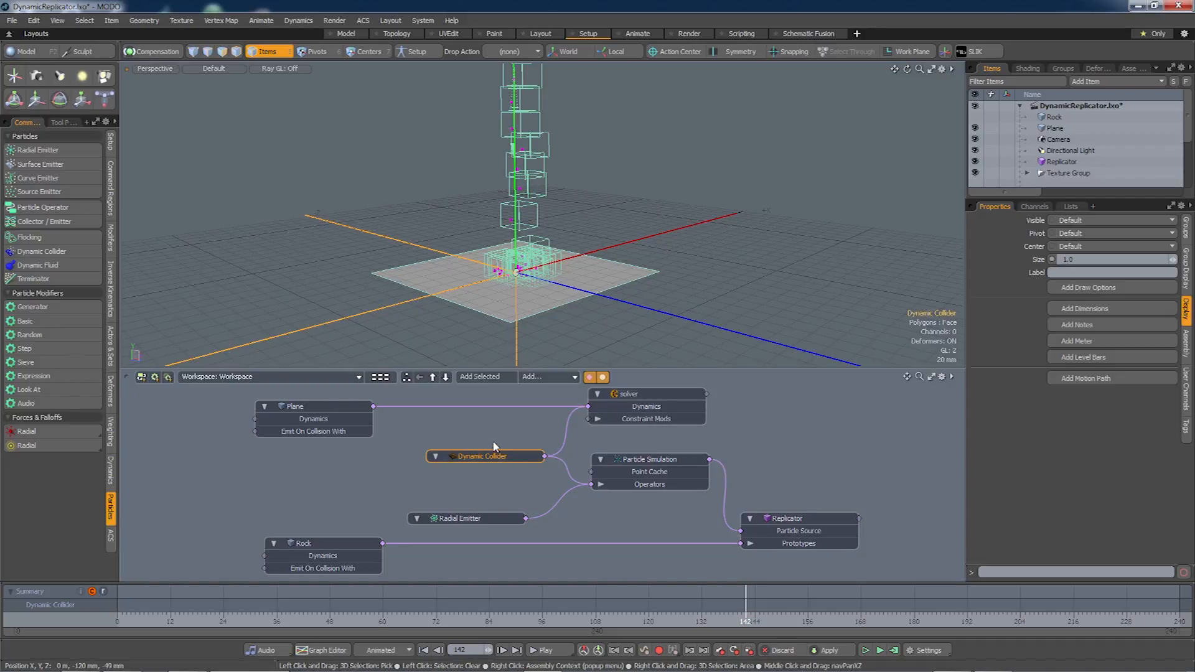
Delete the Dynamic Collider node from the schematic and select the Replicator.
middle_click_drag(488, 441, 524, 438)
left_click(515, 459)
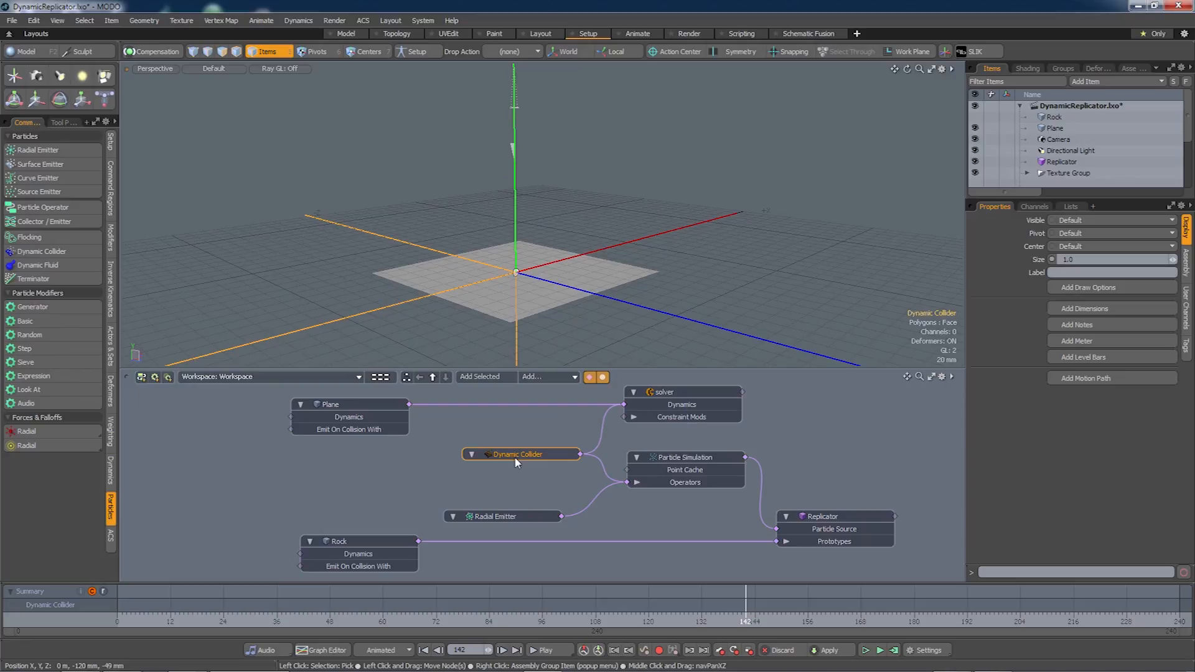
key("Delete")
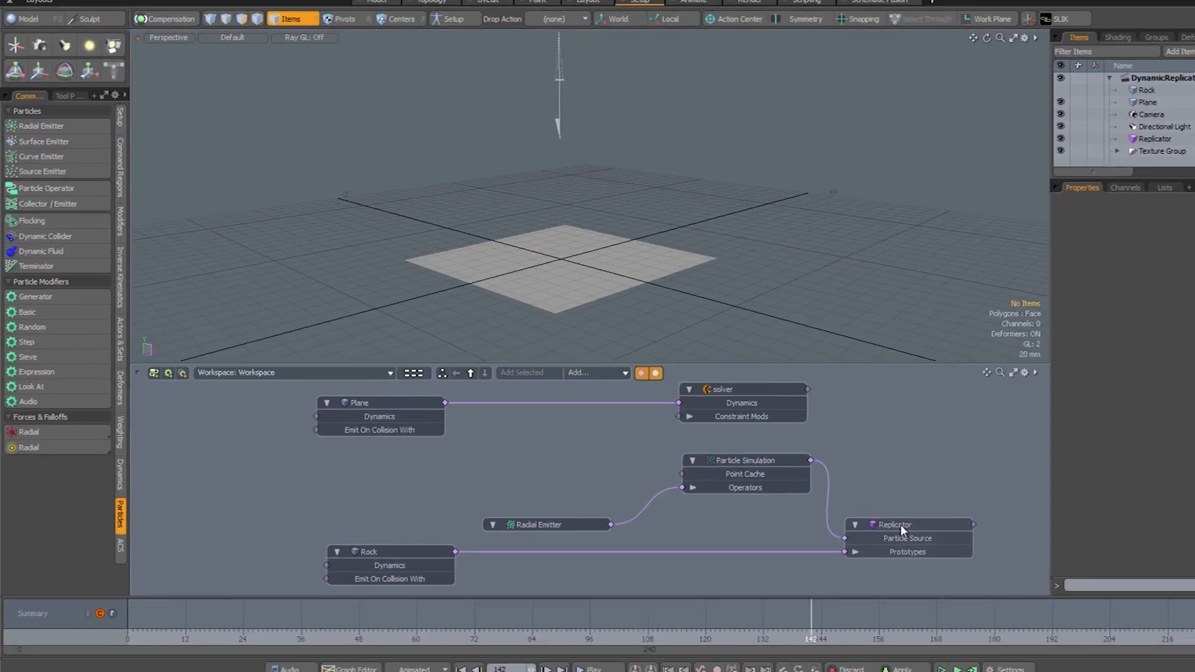
left_click(828, 520)
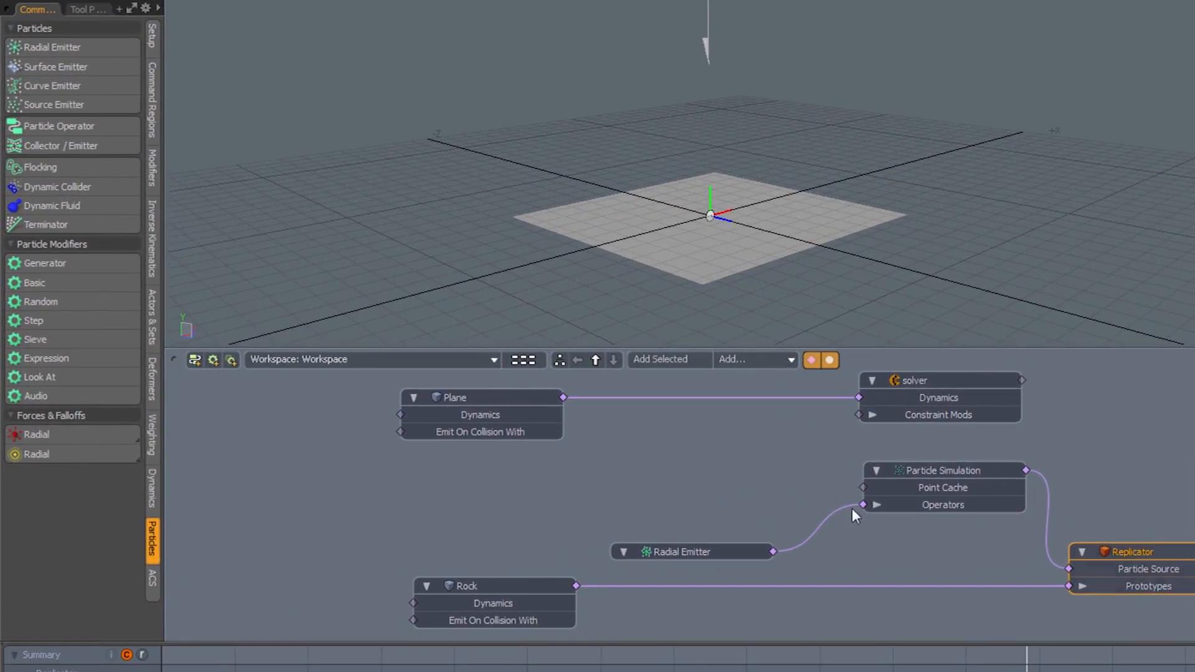
Make the replicated rocks active rigid bodies and move the Dynamic Replicator node lower-left.
left_click(151, 488)
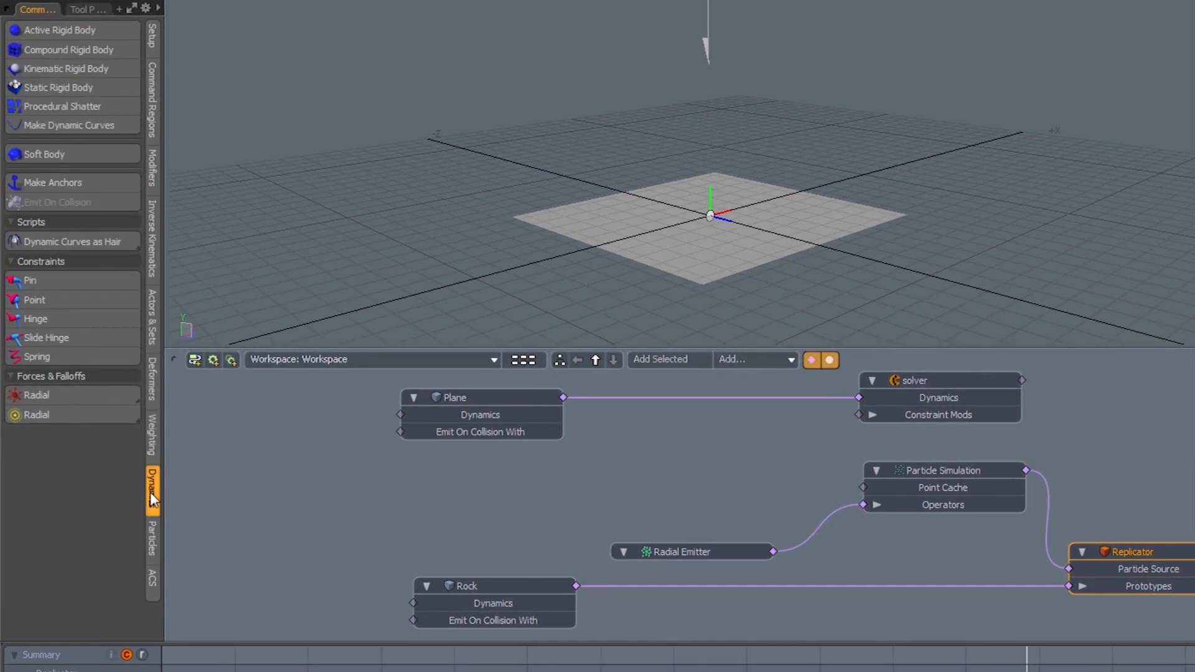
left_click(68, 31)
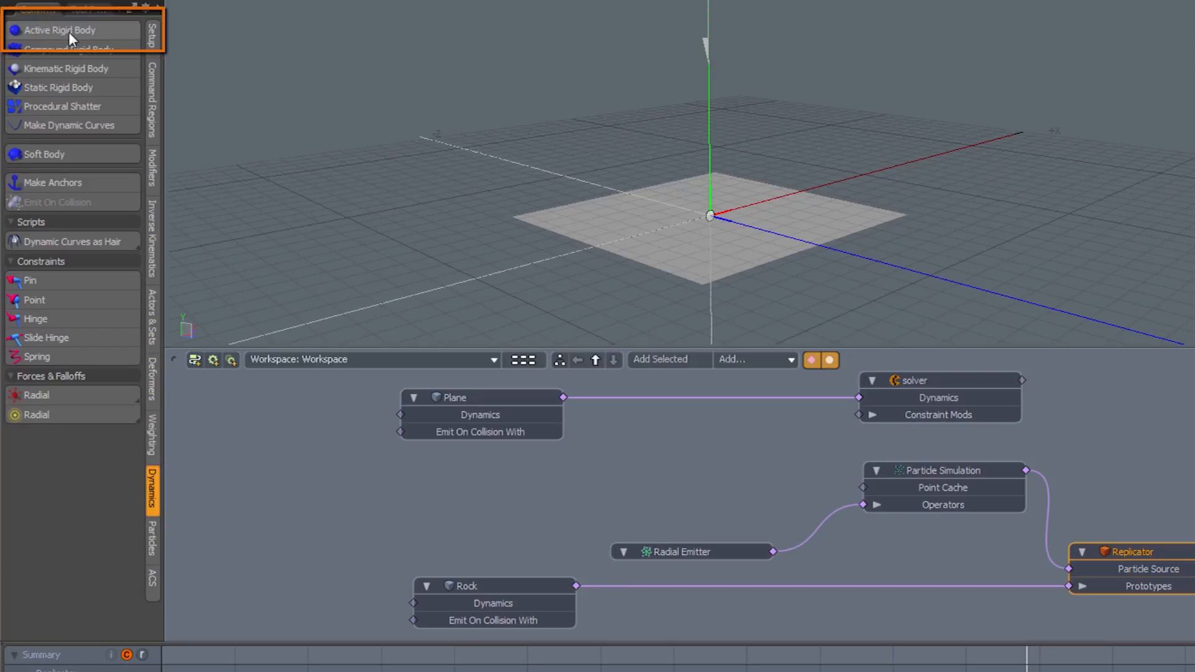
left_click_drag(749, 374, 726, 438)
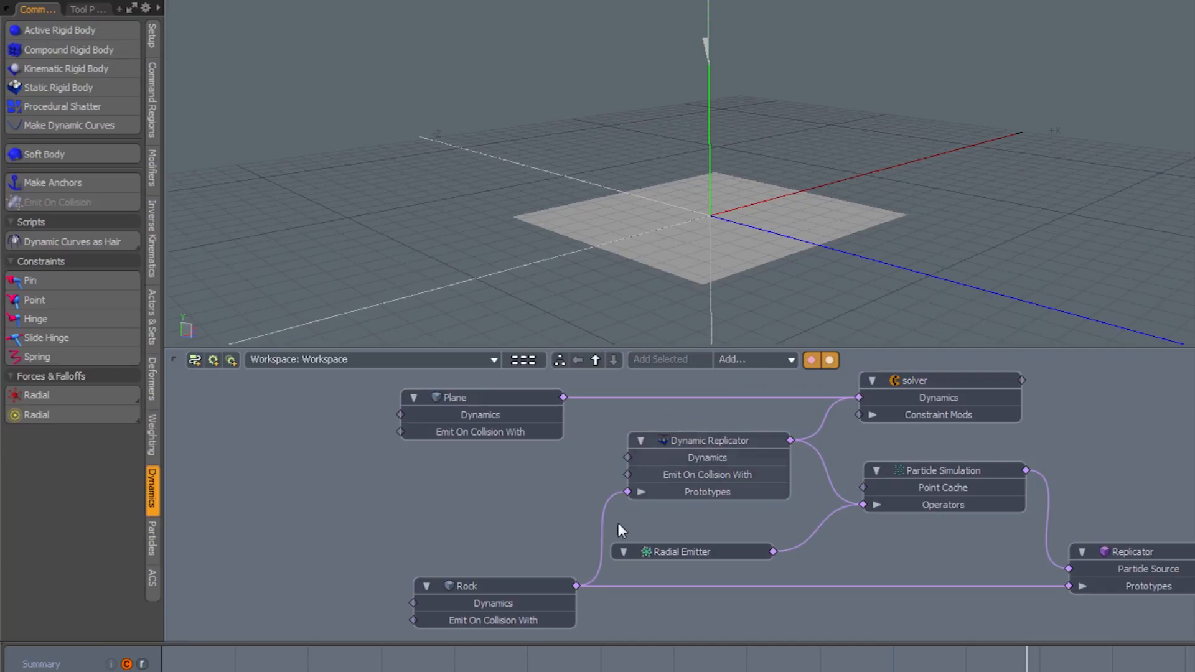
left_click(510, 588)
left_click(520, 544)
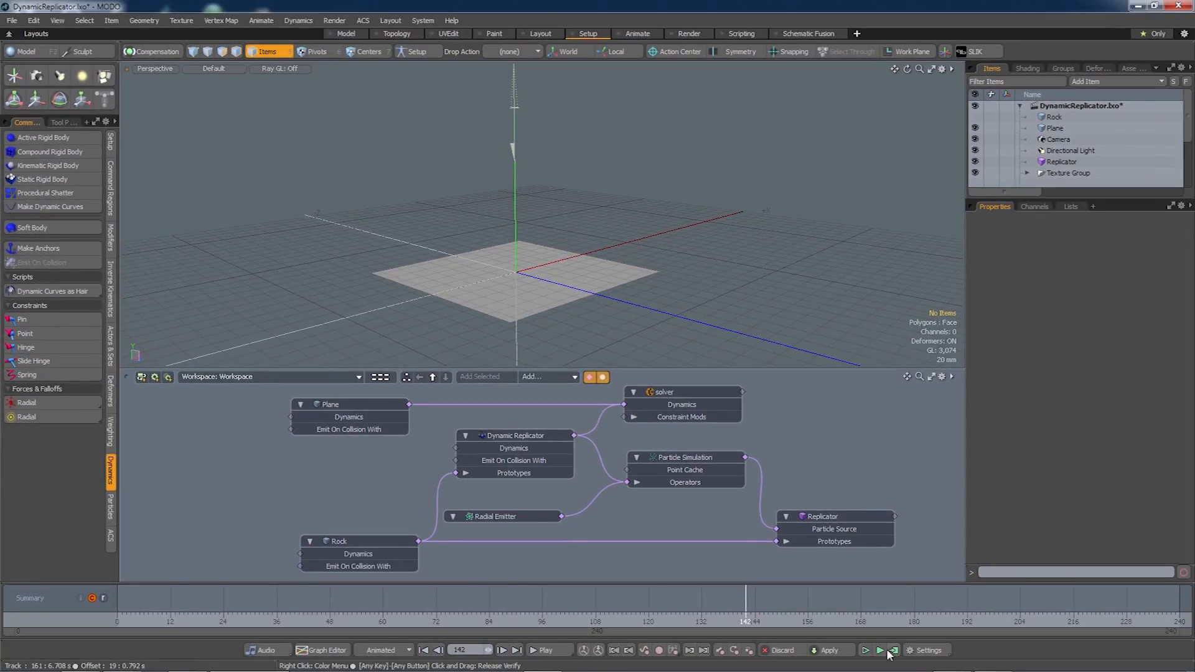
Run and stop a live simulation, then compute the rigid-body simulation over frames 0–240.
left_click(879, 651)
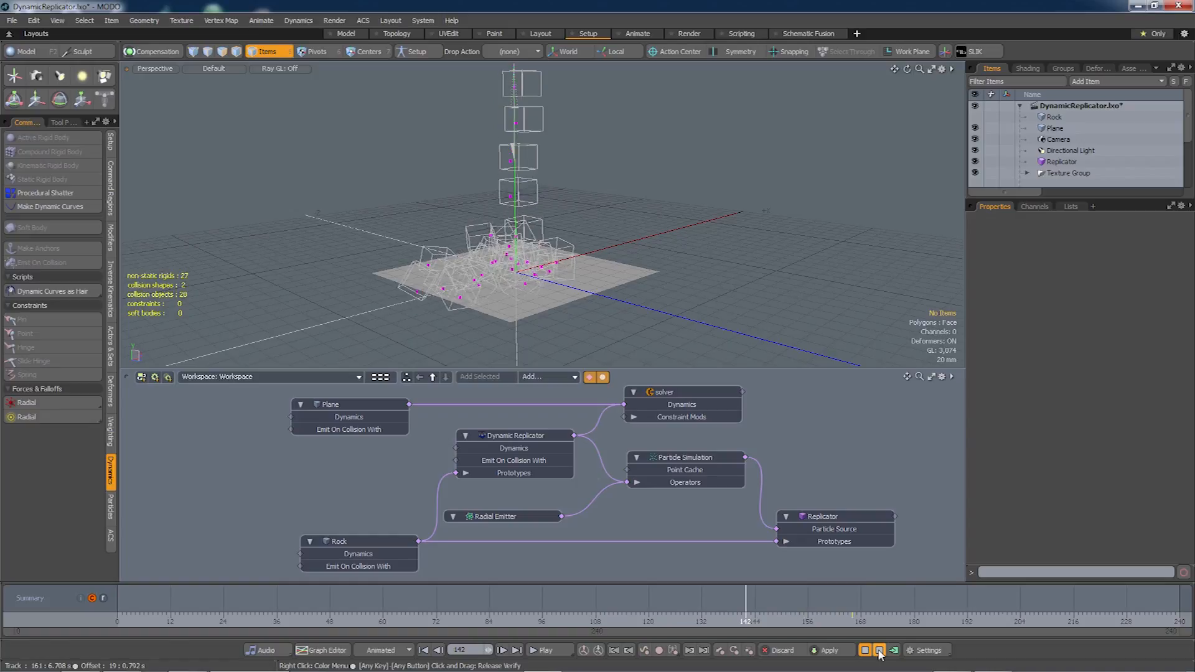
left_click(879, 650)
left_click(894, 650)
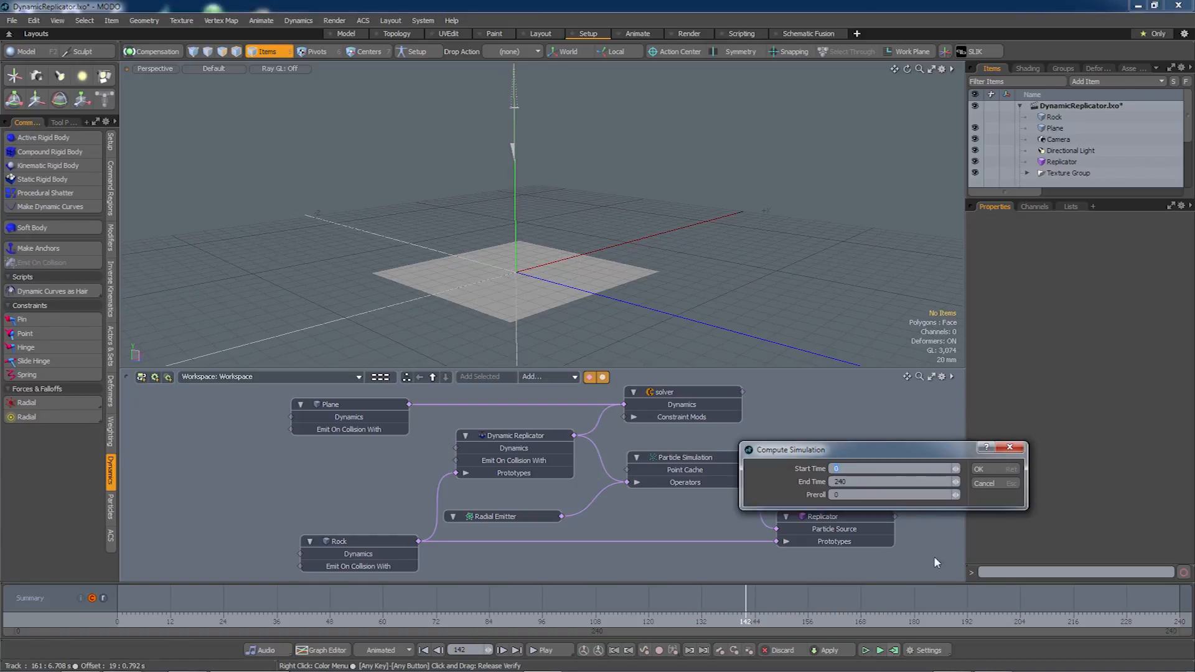
left_click(984, 483)
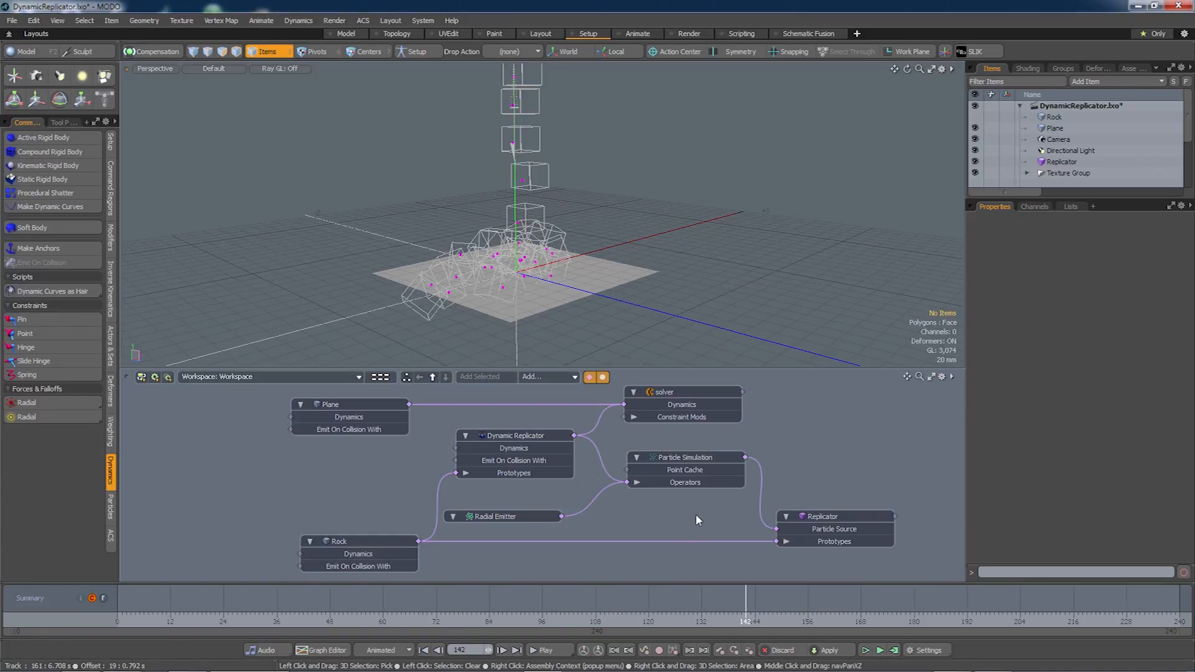
key("F9")
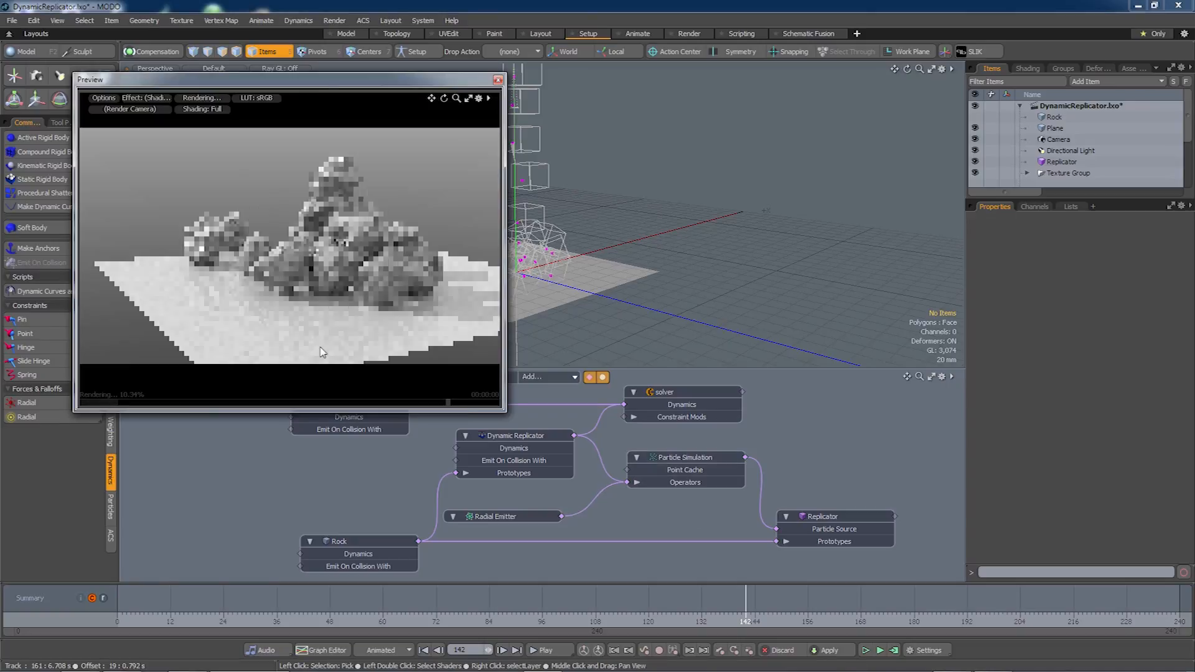
left_click_drag(400, 297, 415, 336, "alt")
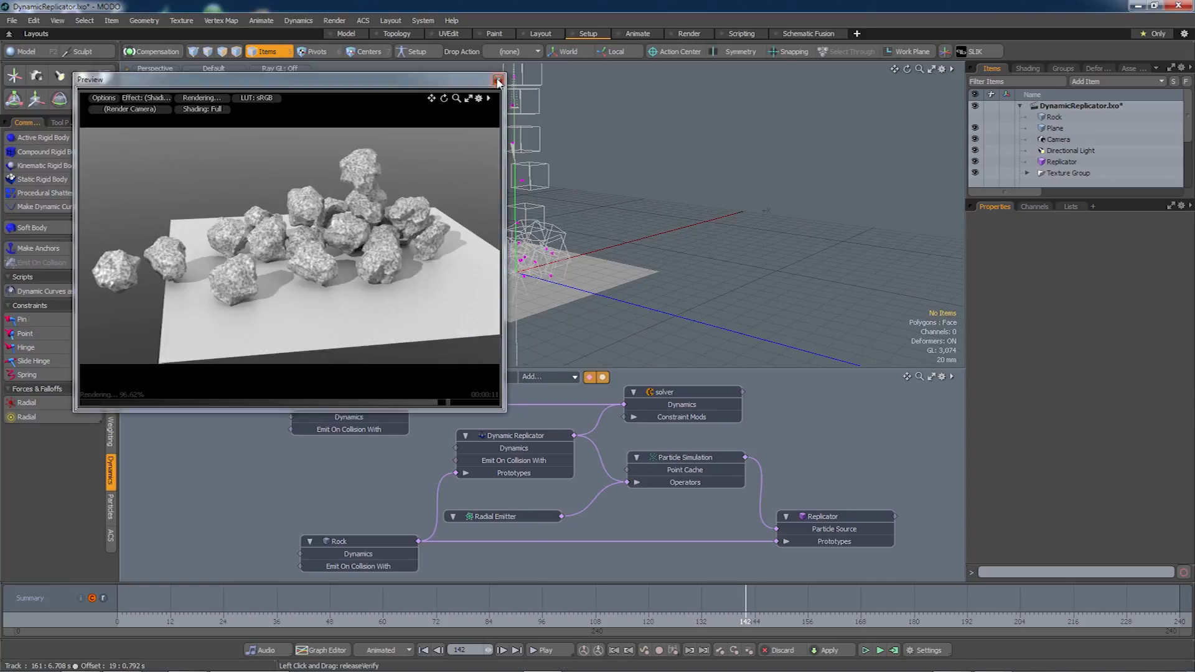
left_click(498, 81)
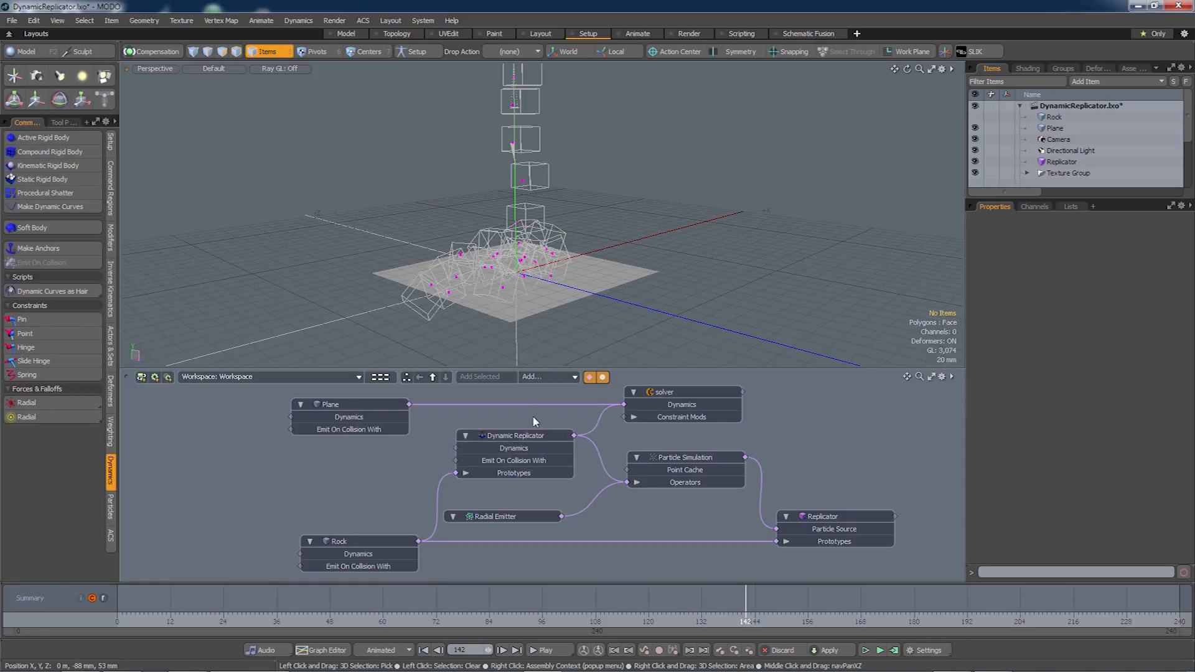
Change the Dynamic Replicator's Collision Shape from Hull to Multi Hull.
left_click(524, 435)
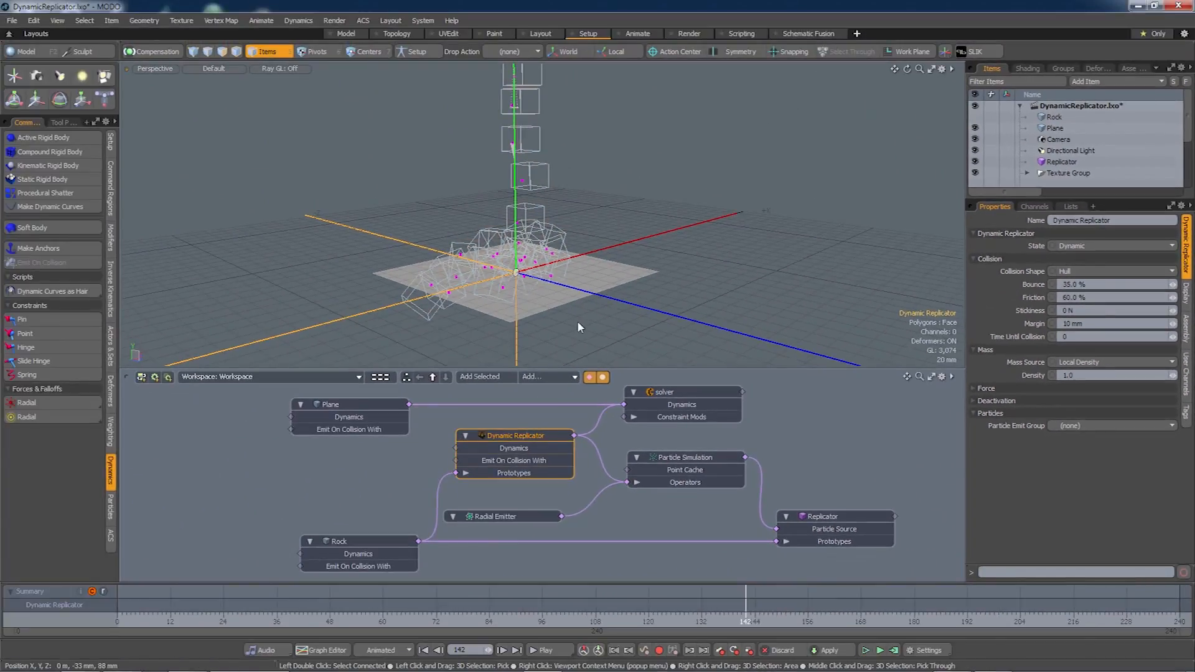
left_click_drag(578, 321, 660, 296, "alt")
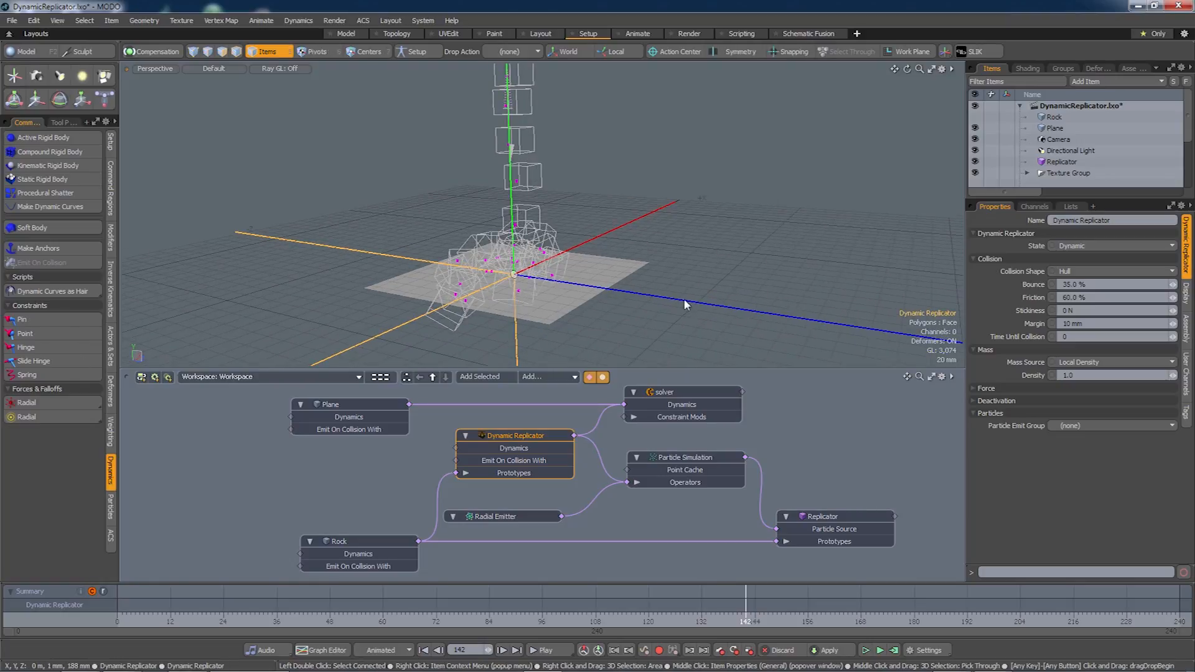
left_click(1073, 272)
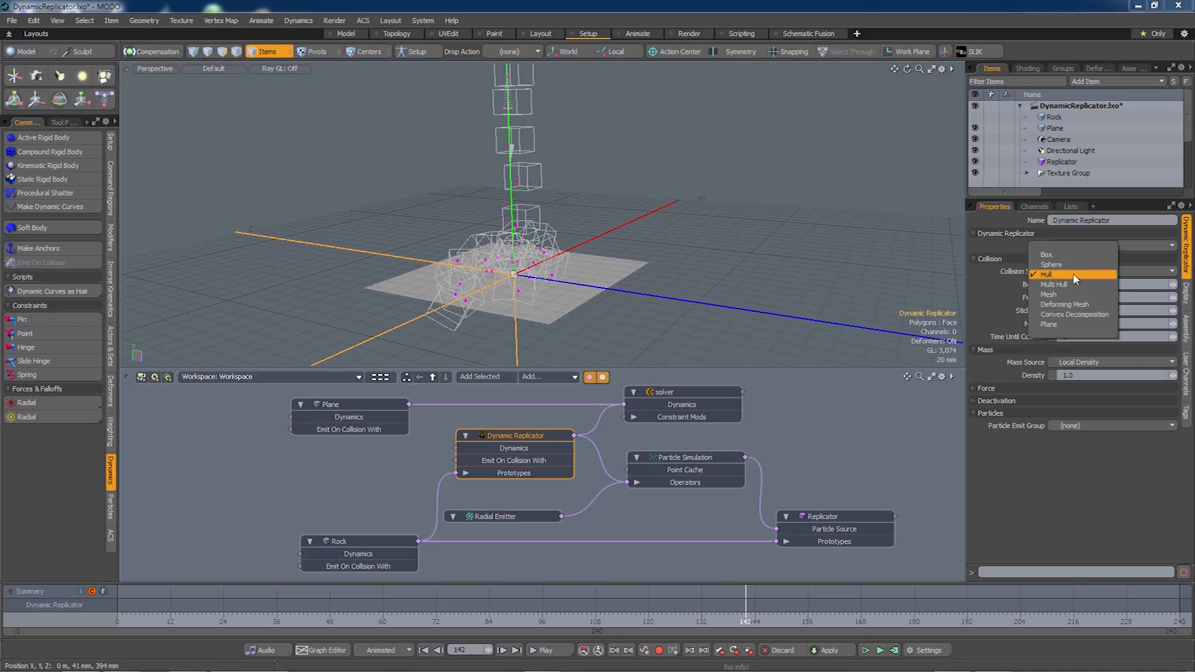
left_click(1065, 285)
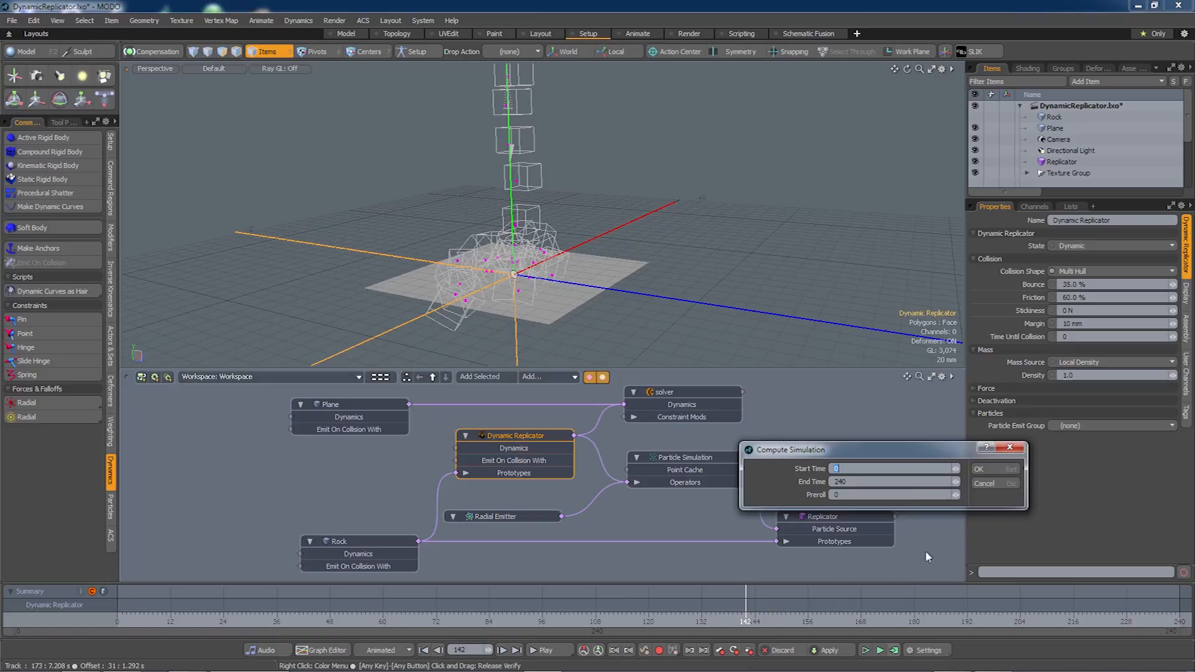
Recompute the simulation, scrub back to frame 88, and render an F9 preview of the rocks.
left_click(987, 468)
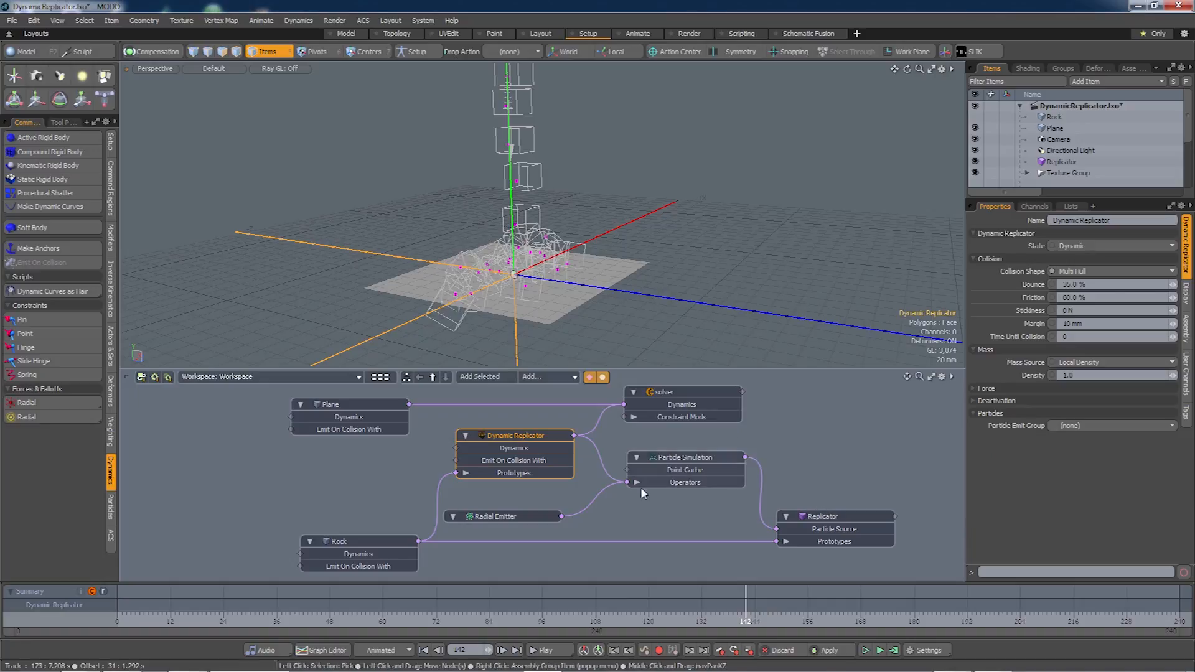
left_click_drag(480, 625, 1065, 622)
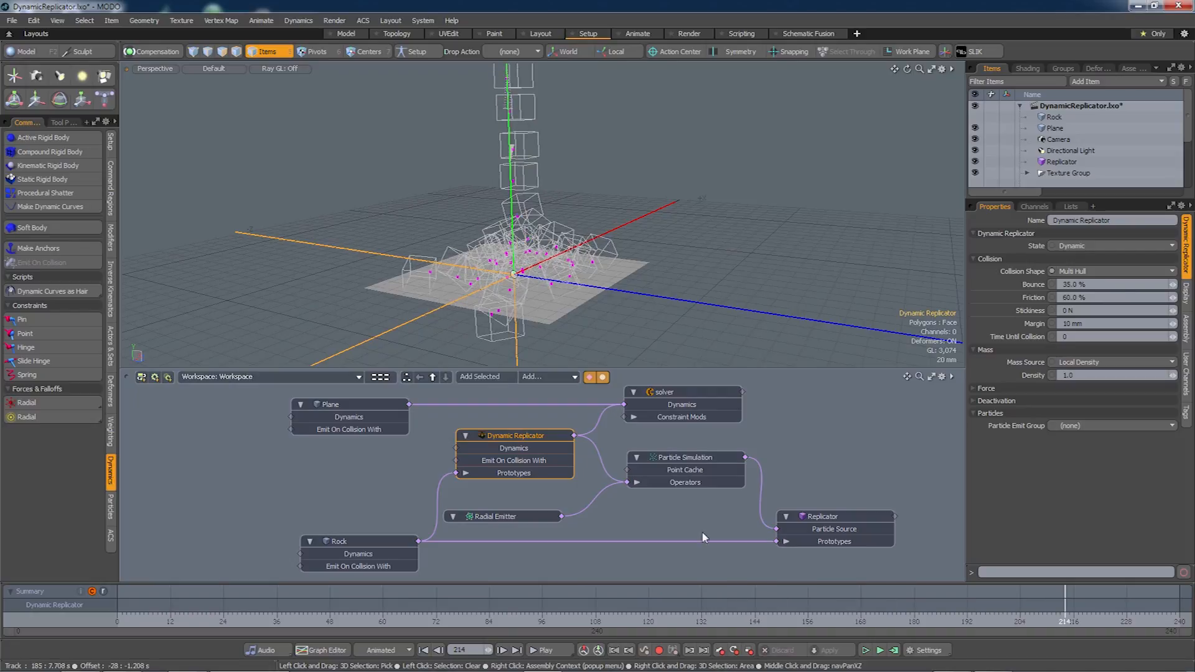
key("F9")
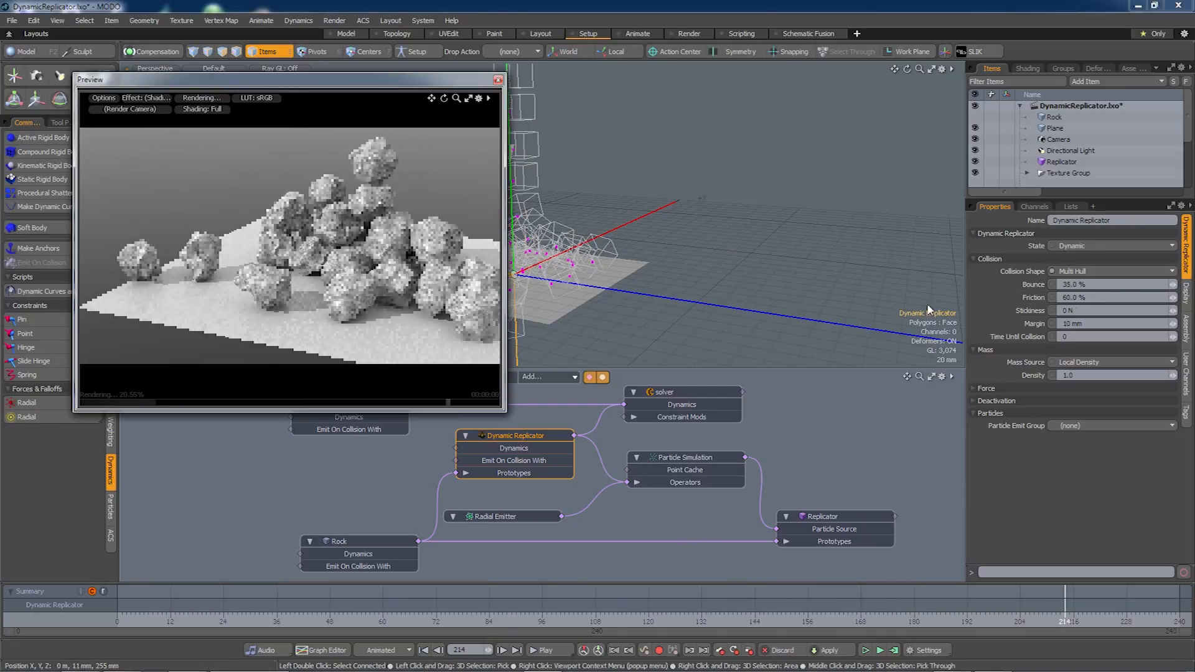
Switch the collision shape to Mesh, close the preview, and open Compute Simulation settings.
left_click(1102, 272)
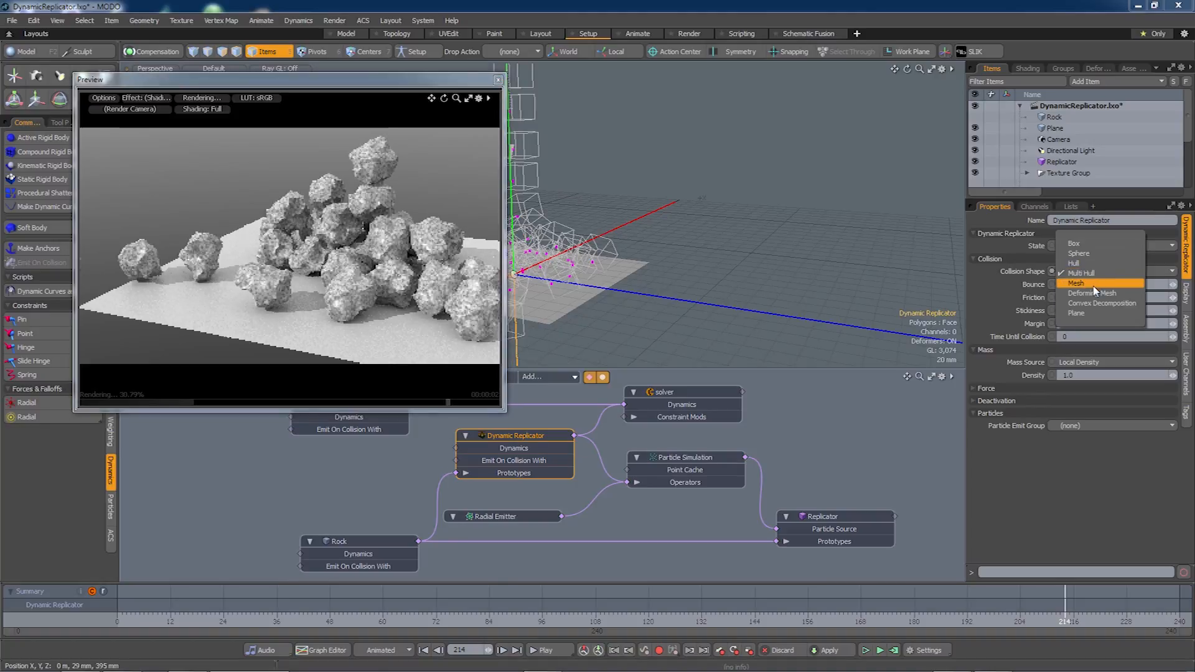
left_click(1100, 283)
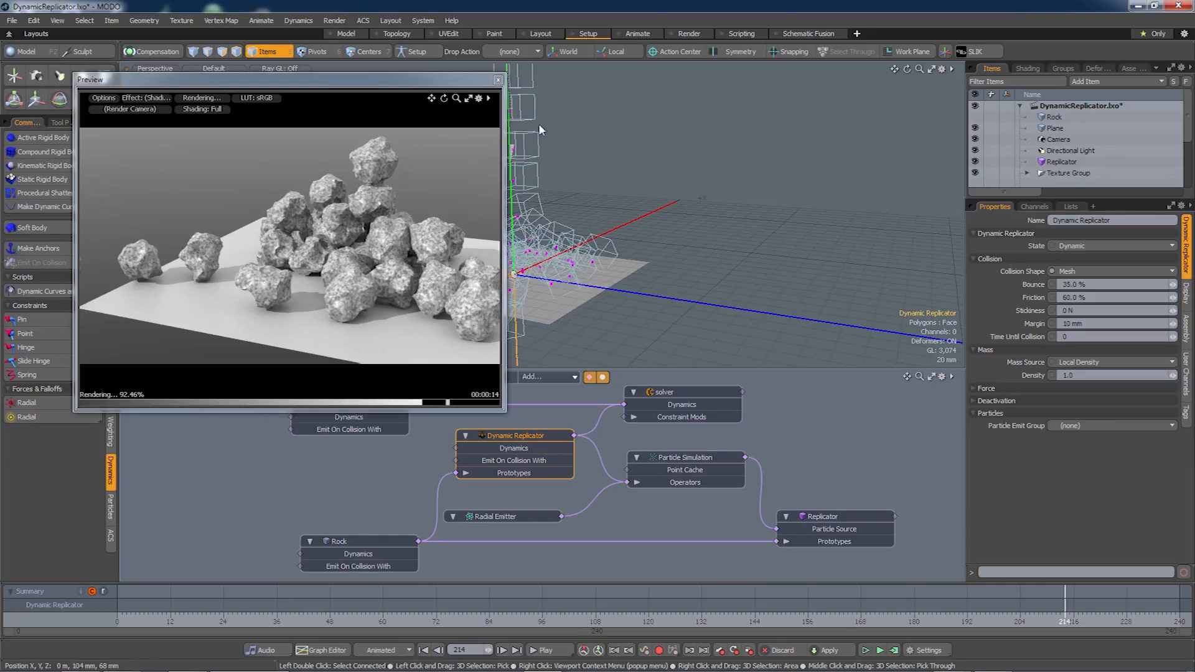
left_click(498, 80)
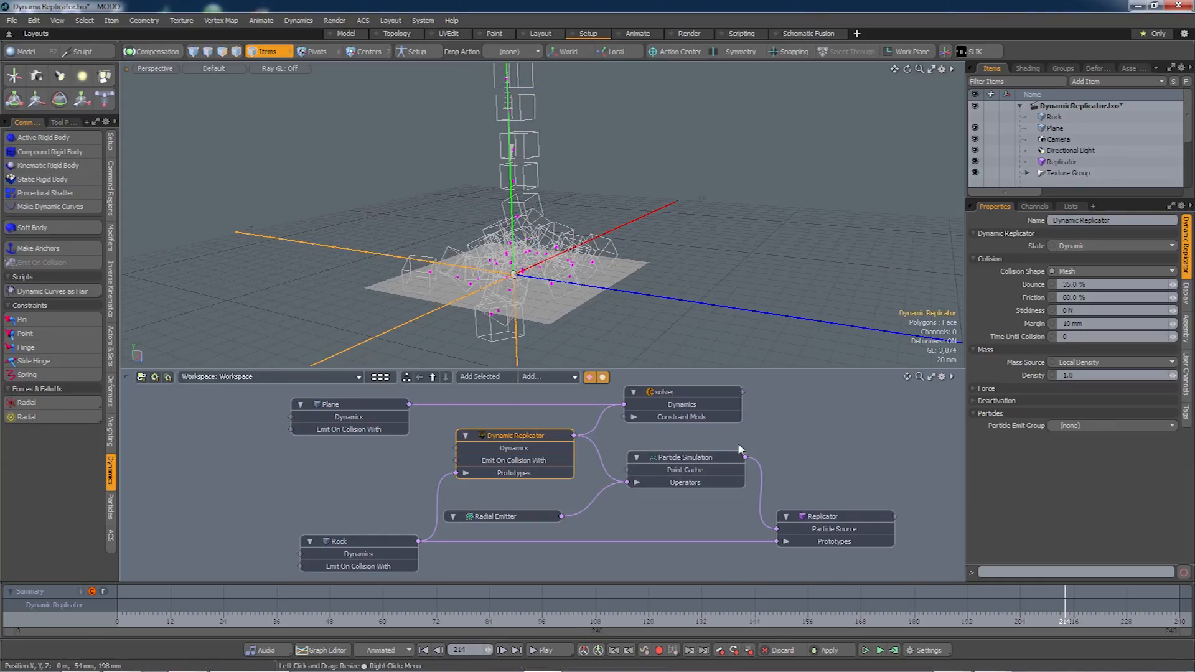
left_click(893, 650)
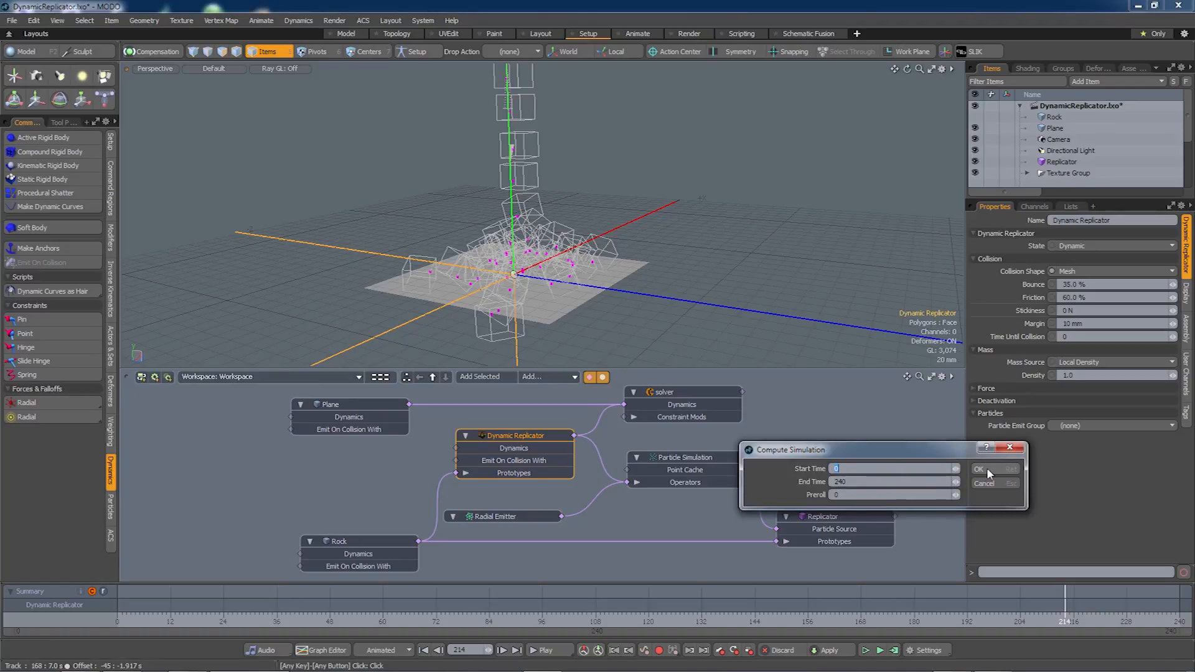
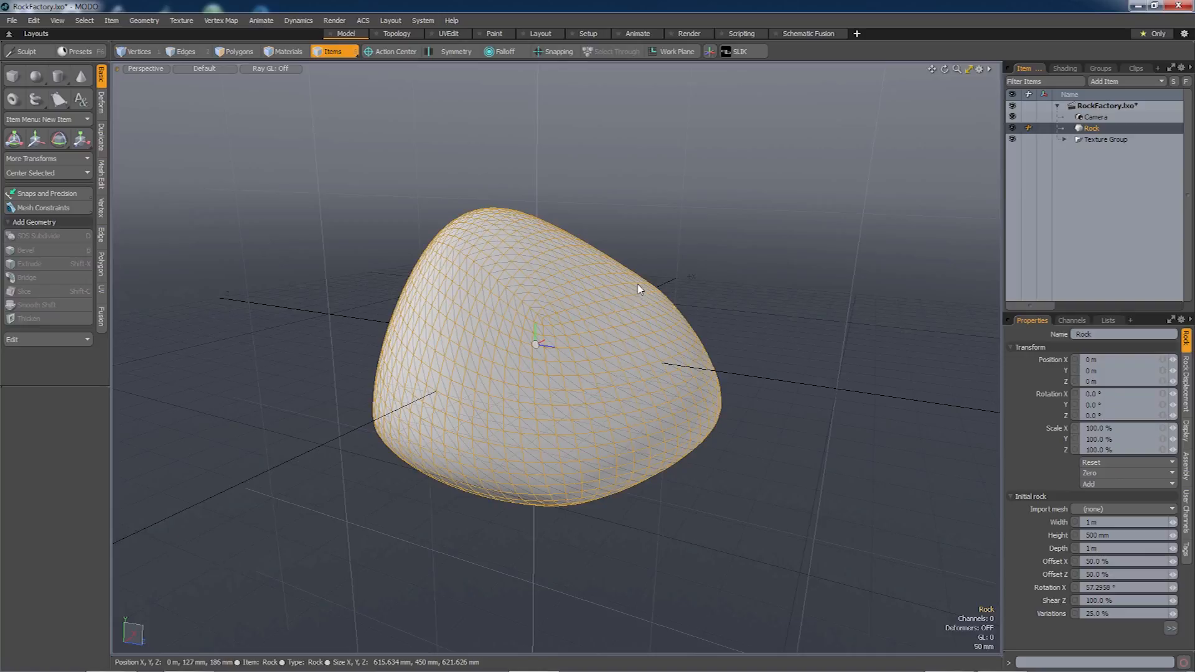
Assign a new Physically Based material to the Rock mesh.
left_click_drag(648, 346, 640, 351, "alt")
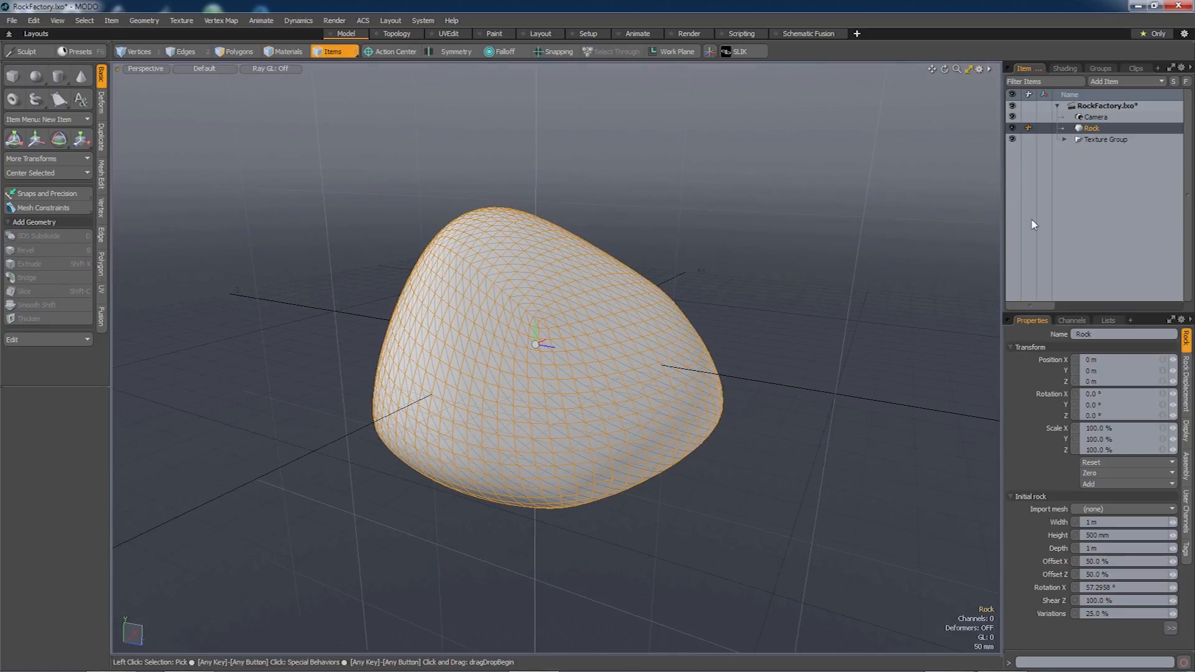
right_click(1097, 132)
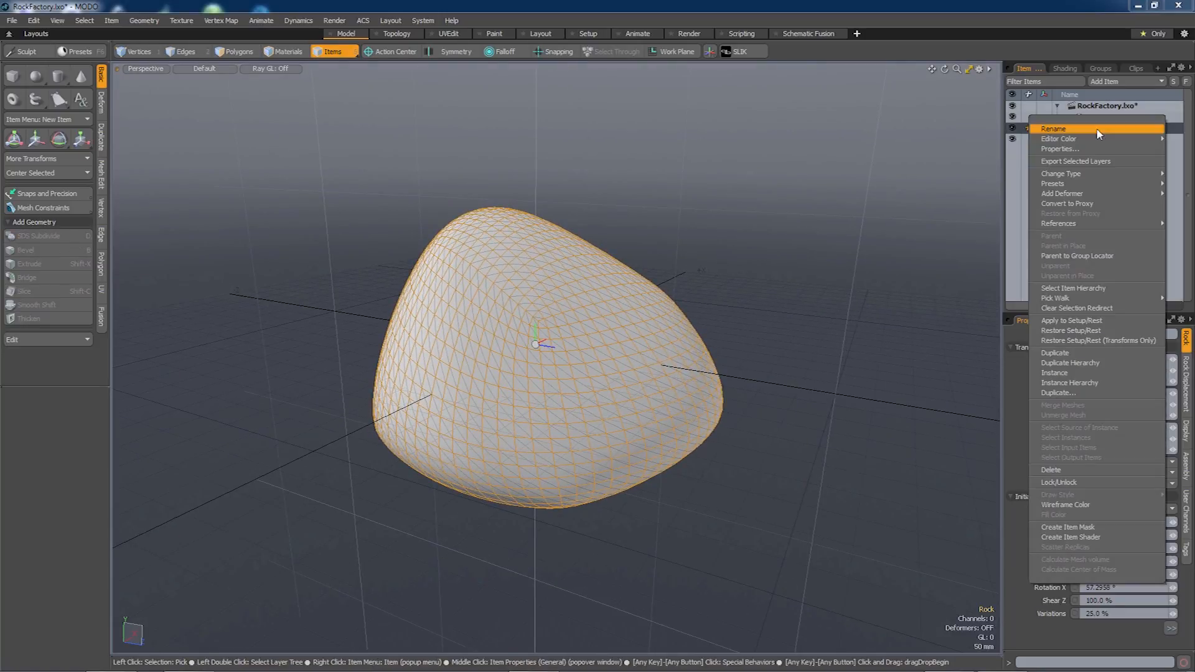
left_click(1066, 524)
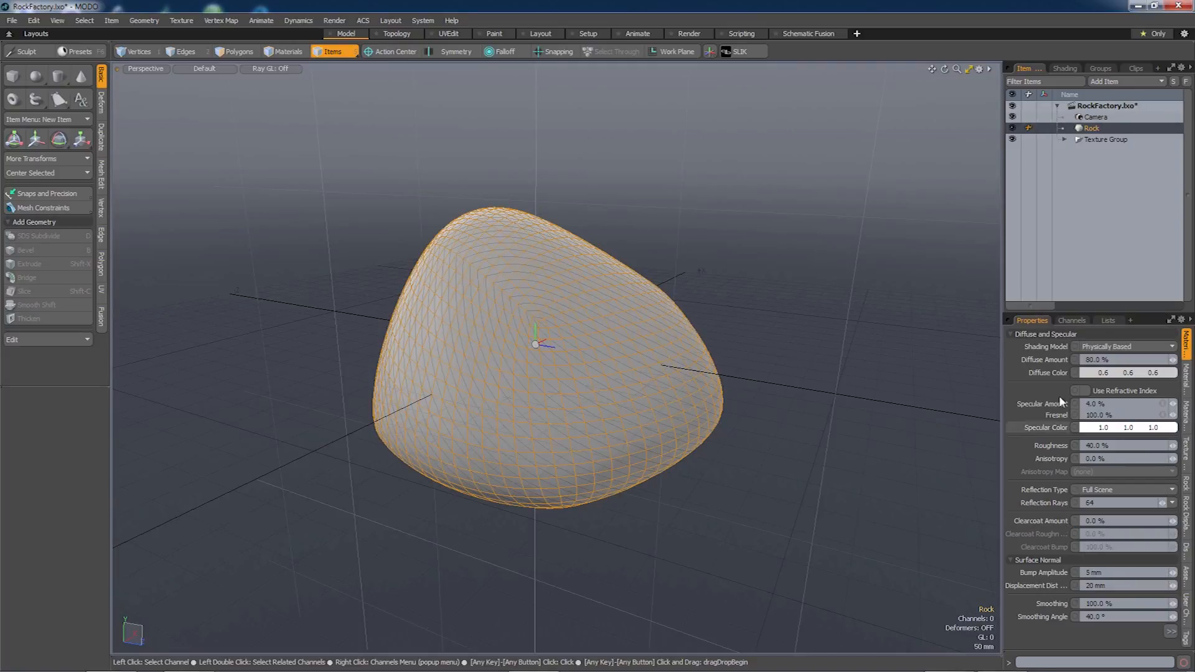
Add a Matcap Shader layer to the Rock material group in the Shader Tree.
left_click(1064, 68)
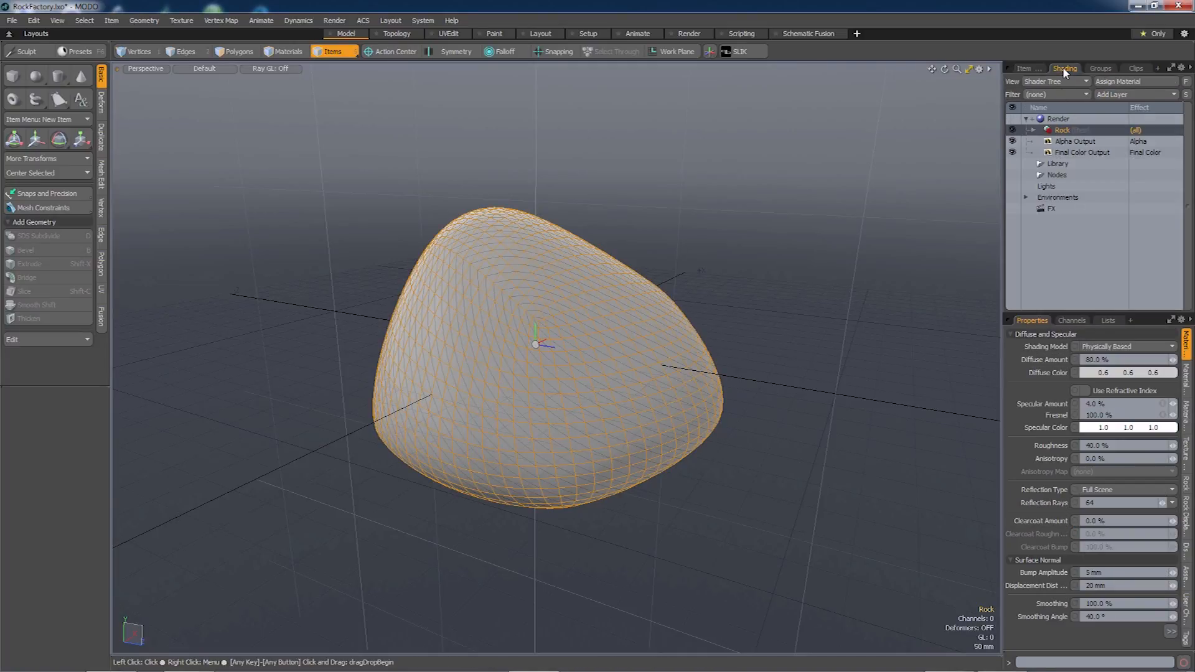
left_click(1033, 129)
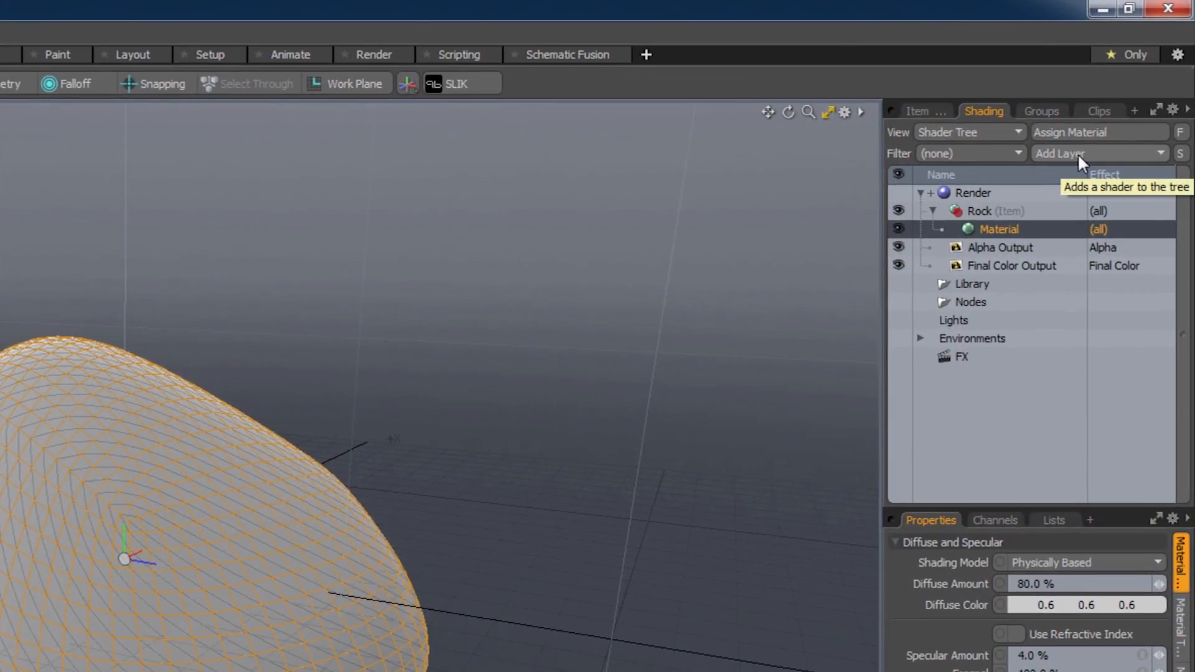
left_click(1078, 153)
mouse_move(1065, 279)
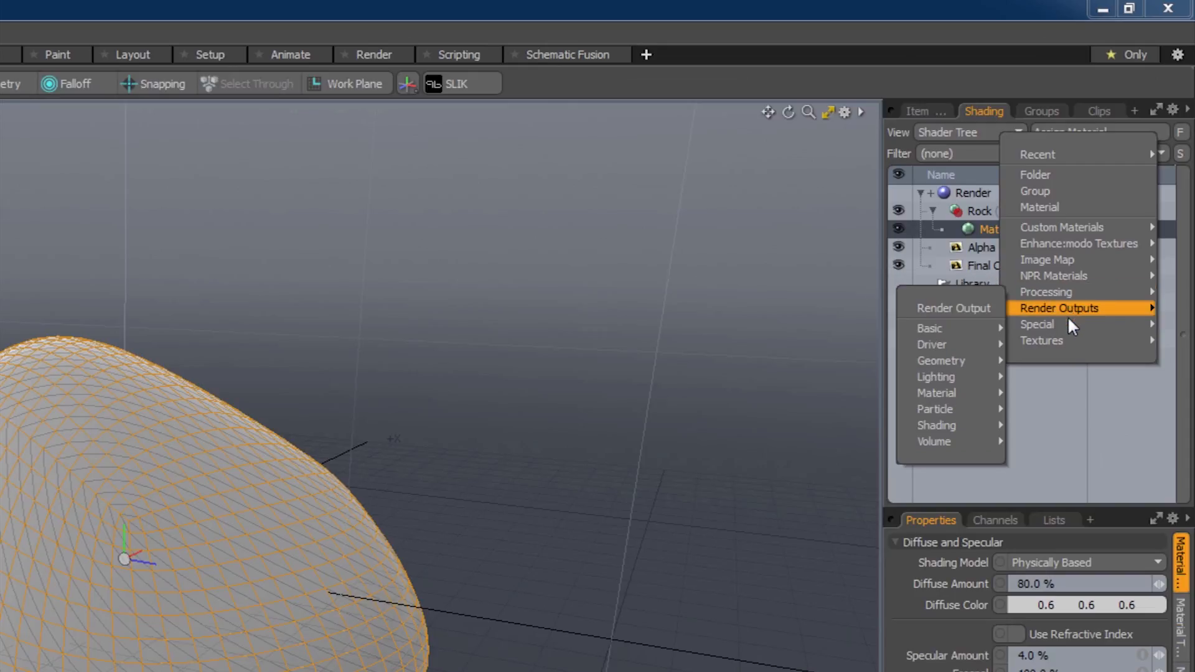
mouse_move(1068, 322)
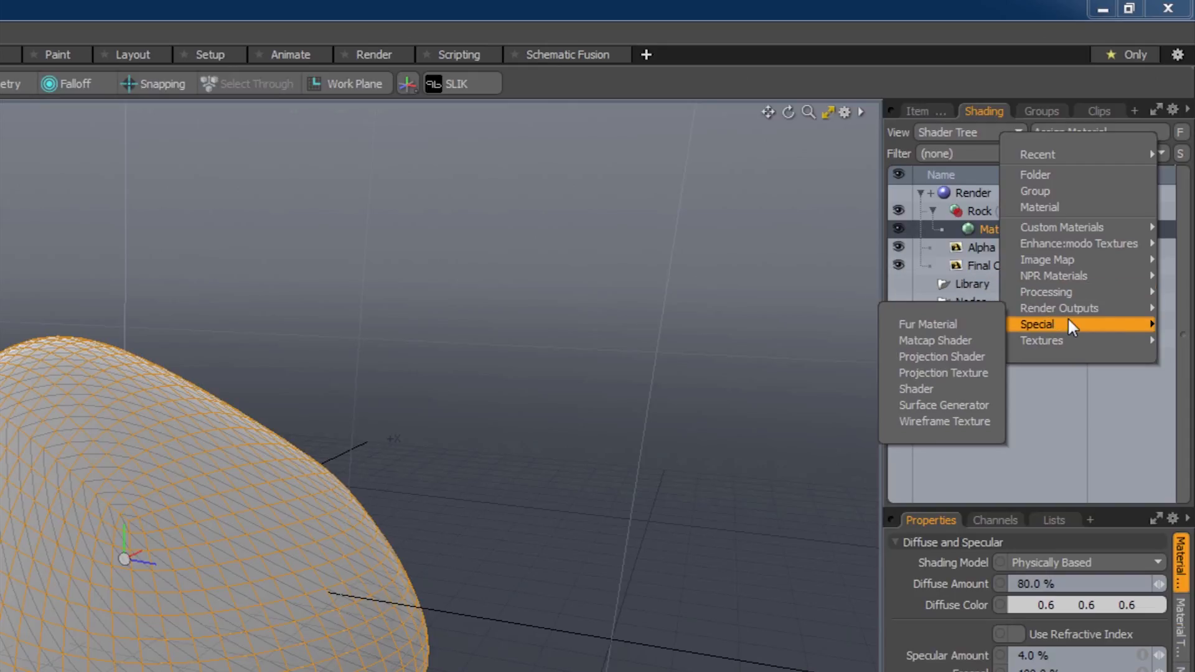
left_click(958, 342)
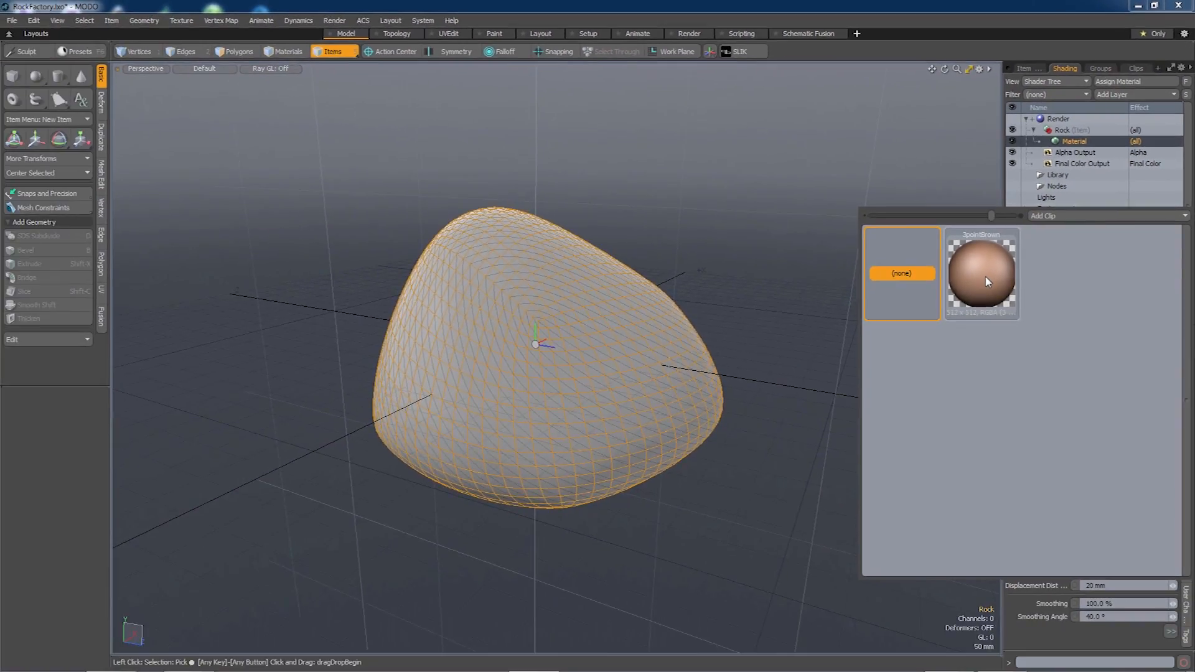
Apply the 3pointBrown matcap, switch to Polygons mode, and show full-height Rock Displacement settings.
left_click(988, 281)
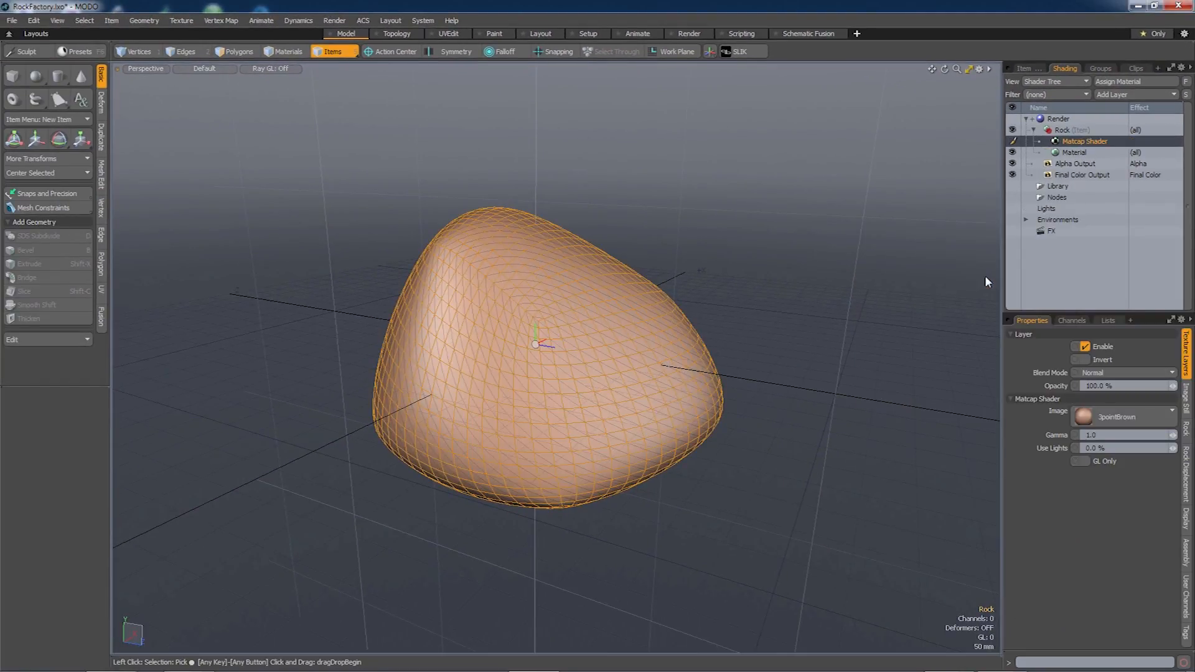
mouse_move(591, 342)
left_mouse_down("alt")
mouse_move(620, 344)
mouse_move(591, 376)
mouse_move(604, 338)
left_mouse_up("alt")
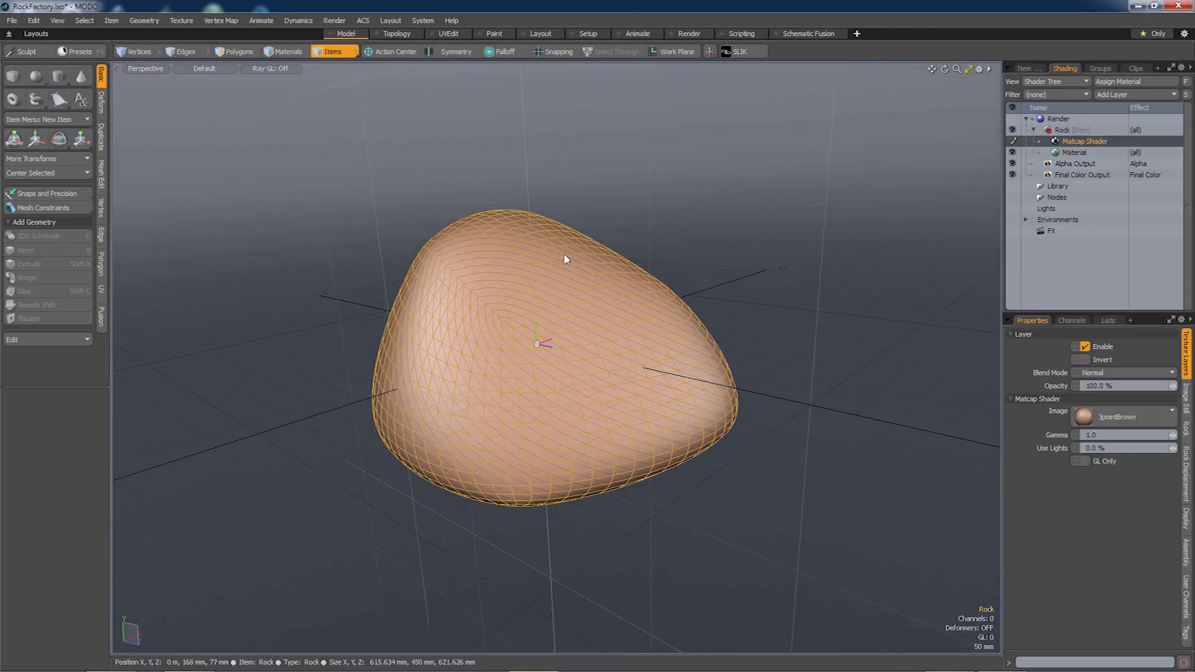
left_click(233, 52)
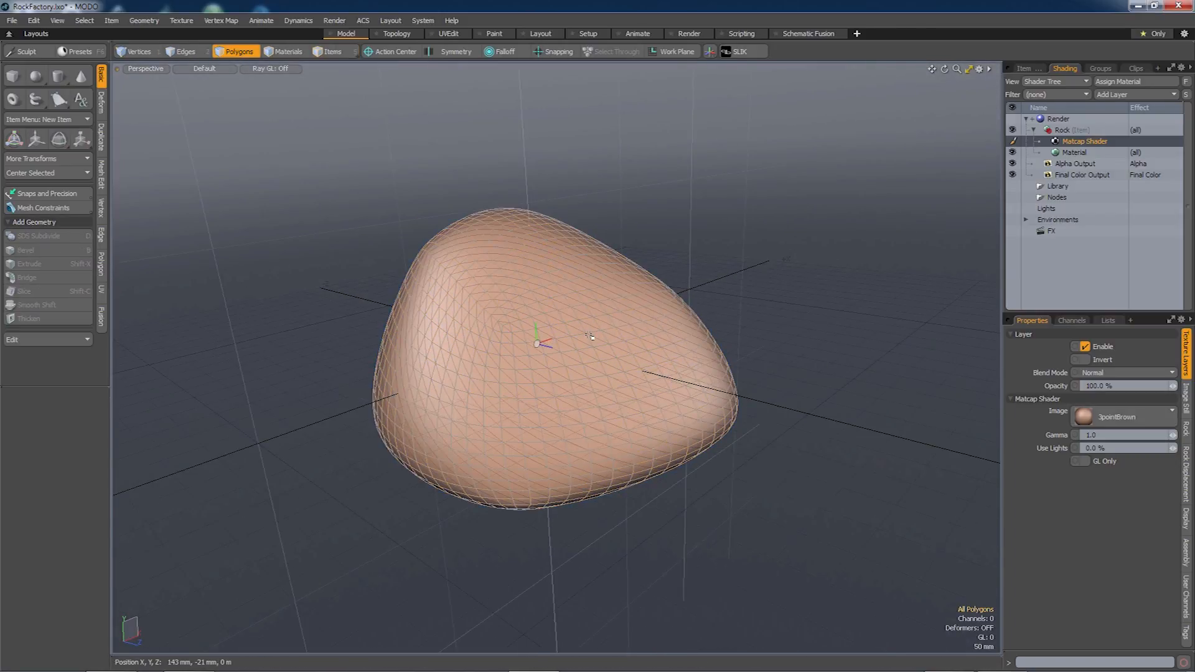
left_click_drag(579, 351, 594, 350, "alt")
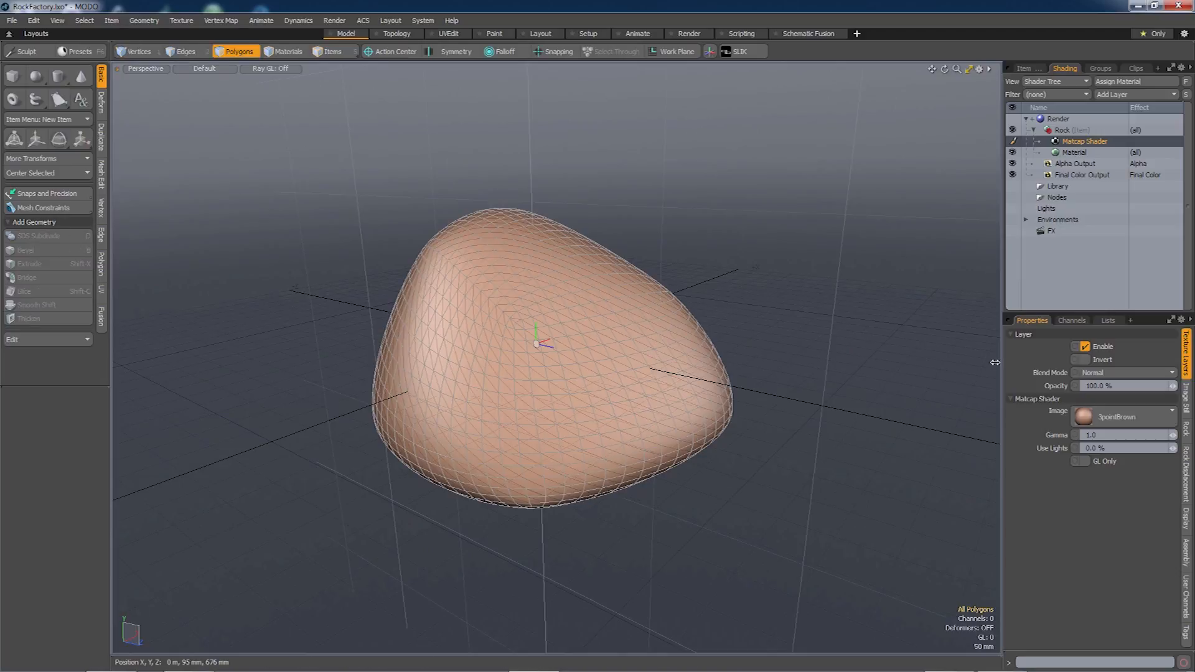
left_click(1169, 320)
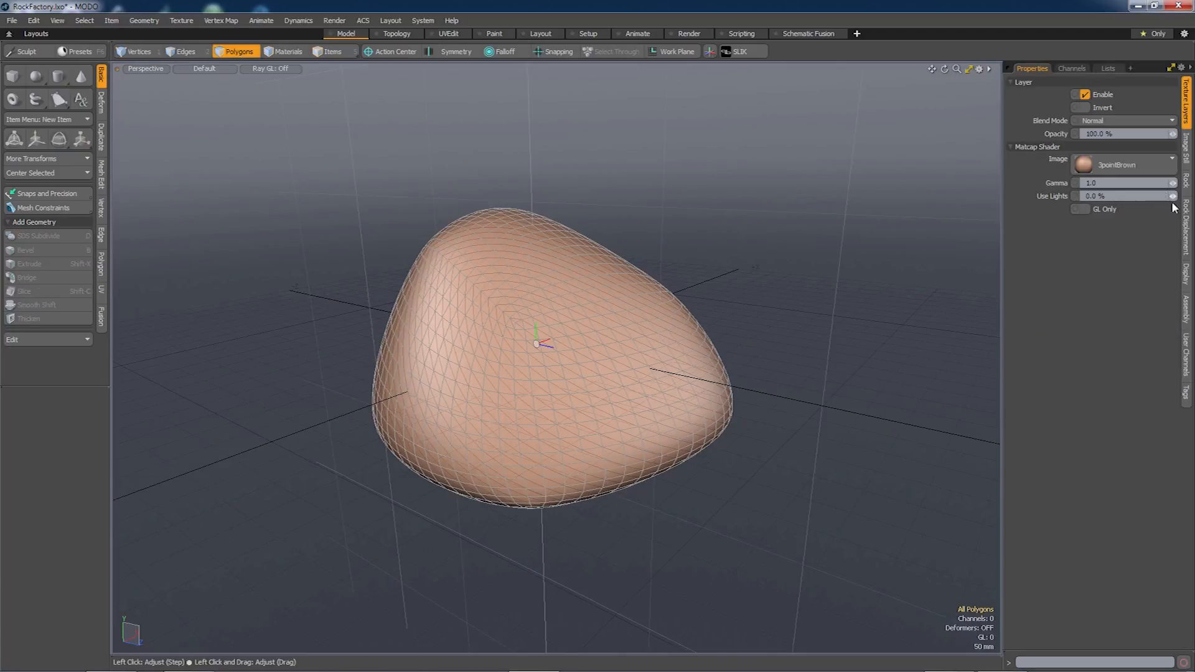
left_click(1186, 224)
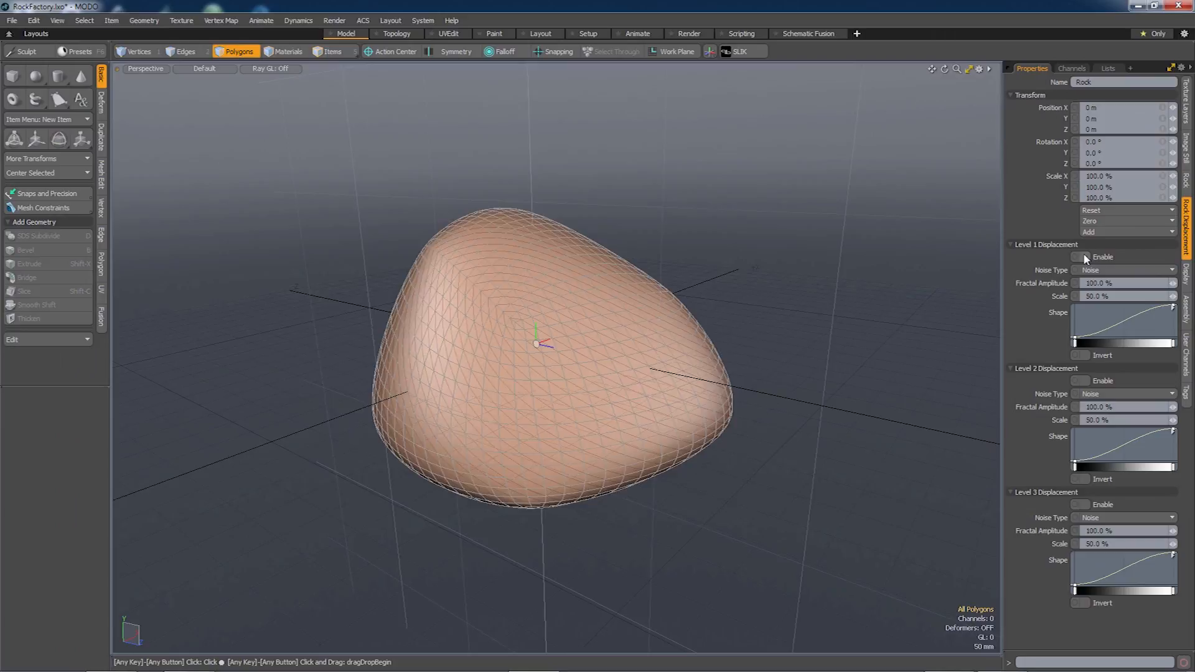
Enable Level 1 displacement at 119% fractal amplitude and 66% scale, adding Shape curve keys.
left_click(1083, 257)
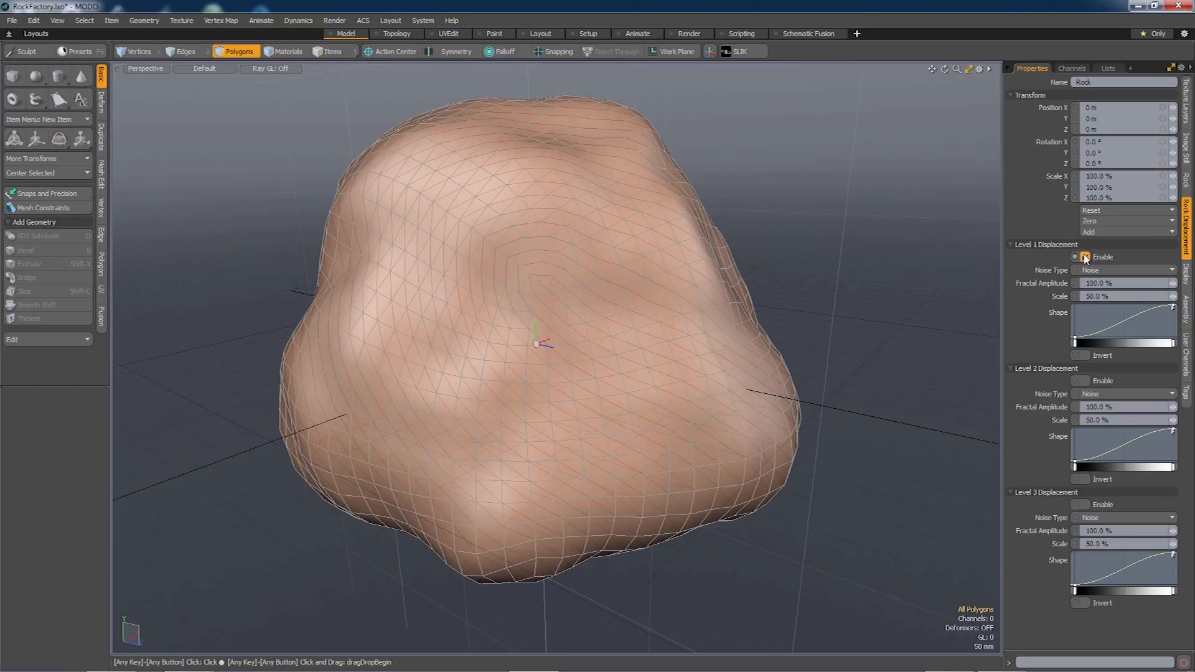
scroll(747, 340, "down", 3)
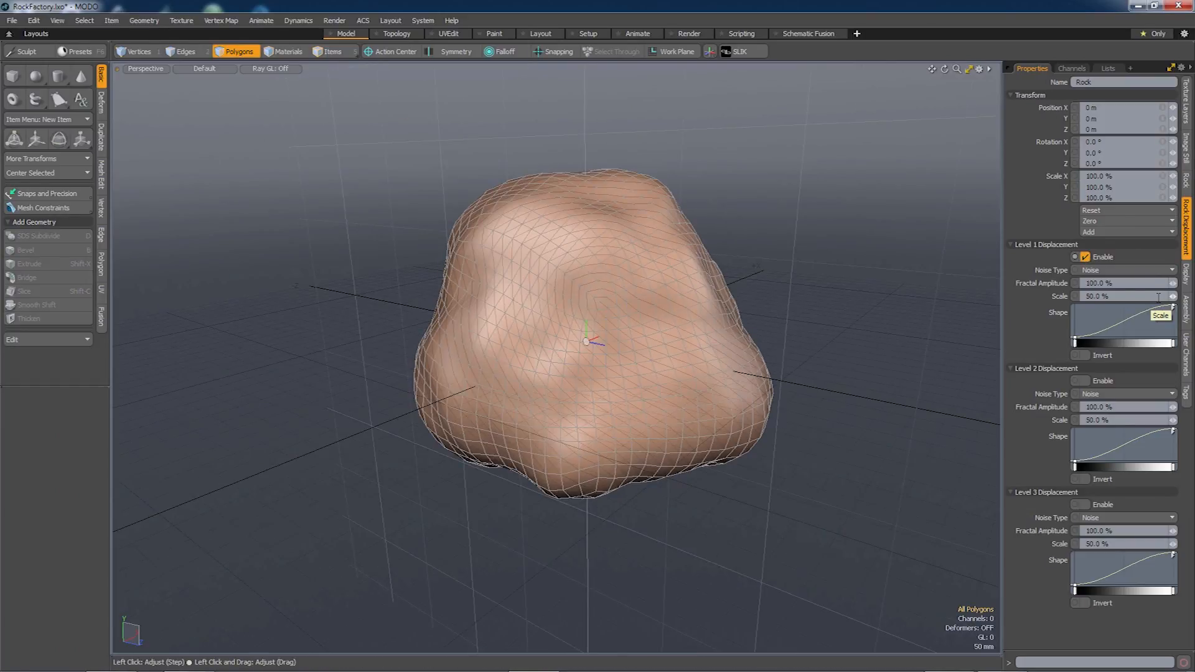
left_click_drag(1173, 300, 1185, 284)
left_click_drag(666, 255, 662, 350, "alt")
mouse_move(1112, 335)
left_mouse_down()
mouse_move(1118, 321)
mouse_move(1150, 339)
left_mouse_up()
middle_click(1149, 324)
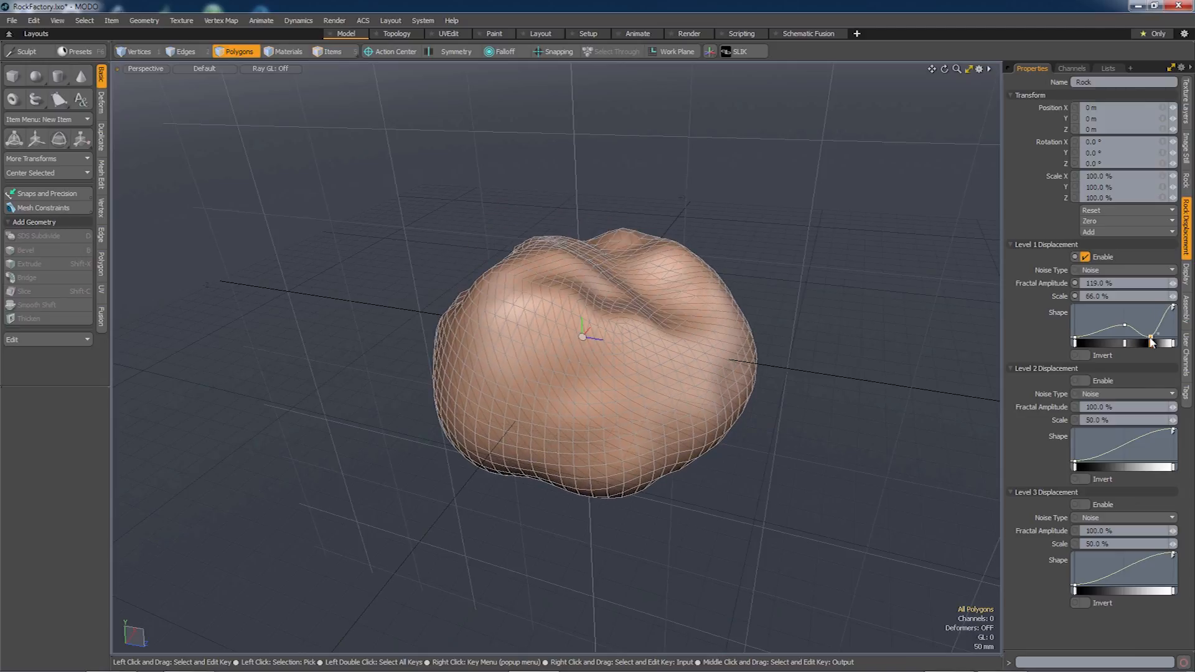
left_click_drag(893, 378, 585, 341, "alt")
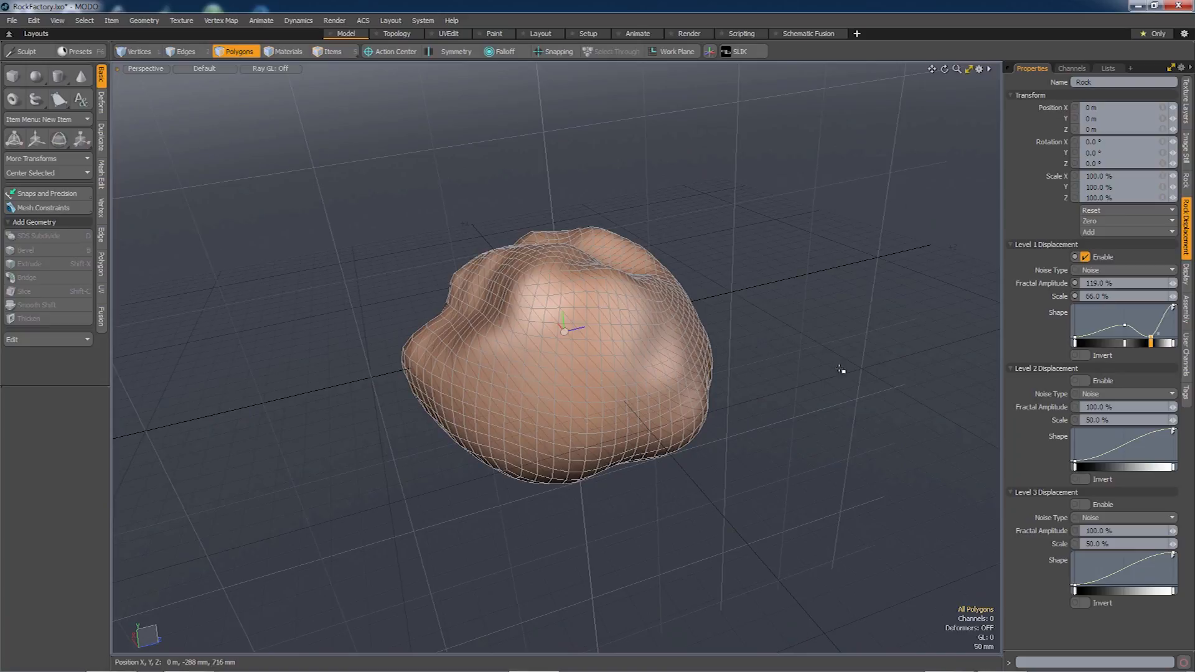
Turn on Level 2 Cellular displacement at 40% fractal amplitude and 23% scale.
left_click(1108, 394)
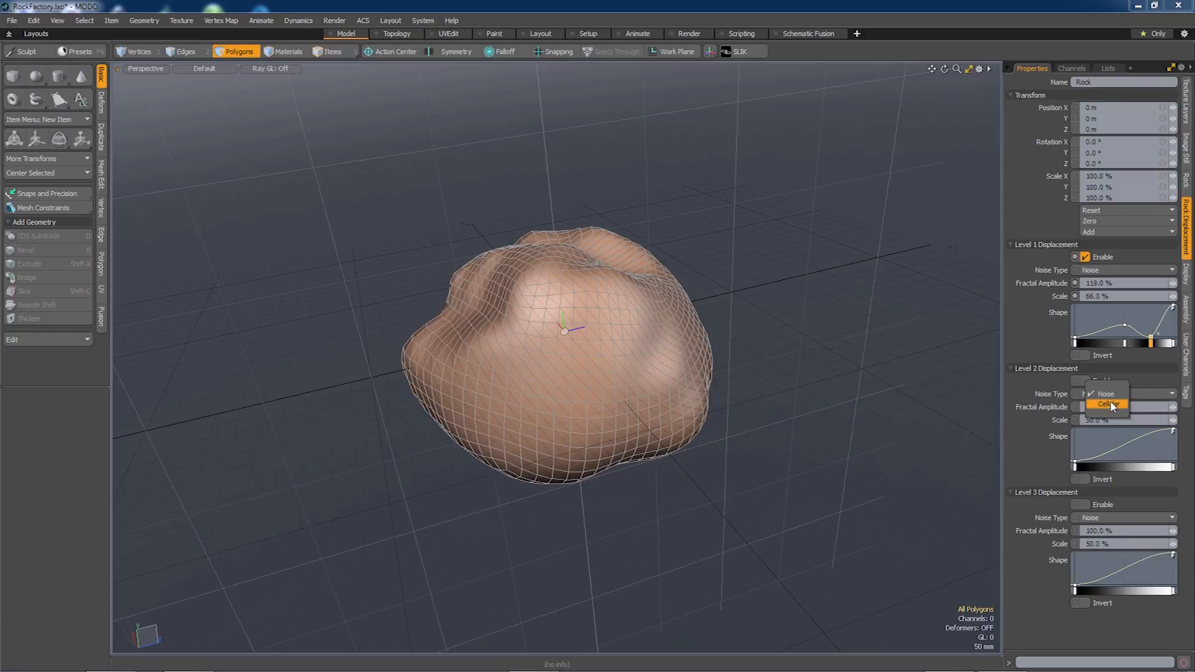
left_click(1109, 404)
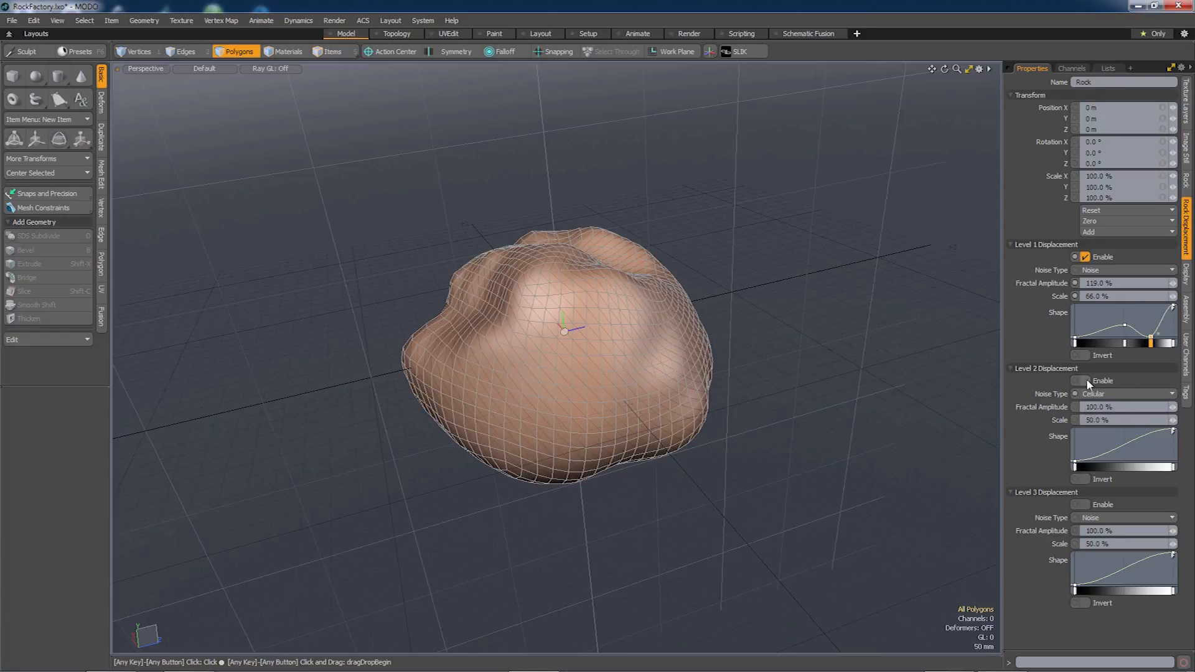
left_click(1085, 381)
left_click_drag(629, 353, 623, 383, "alt")
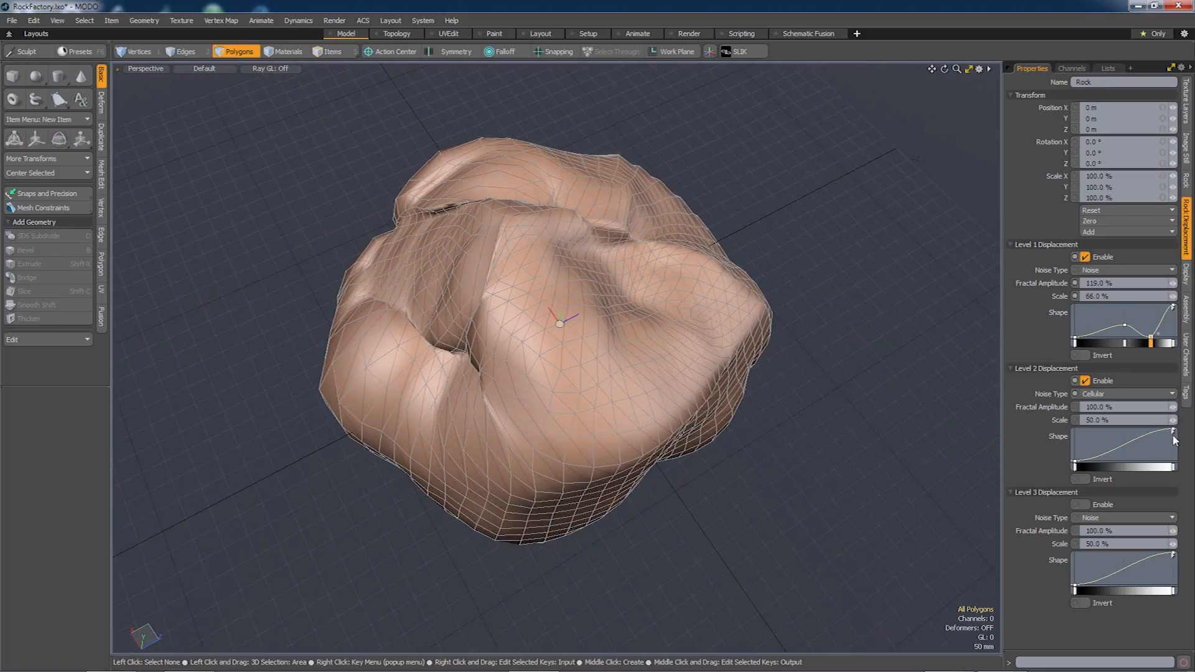
mouse_move(1173, 425)
left_mouse_down()
mouse_move(1144, 425)
mouse_move(1164, 408)
mouse_move(1129, 408)
mouse_move(1166, 421)
left_mouse_up()
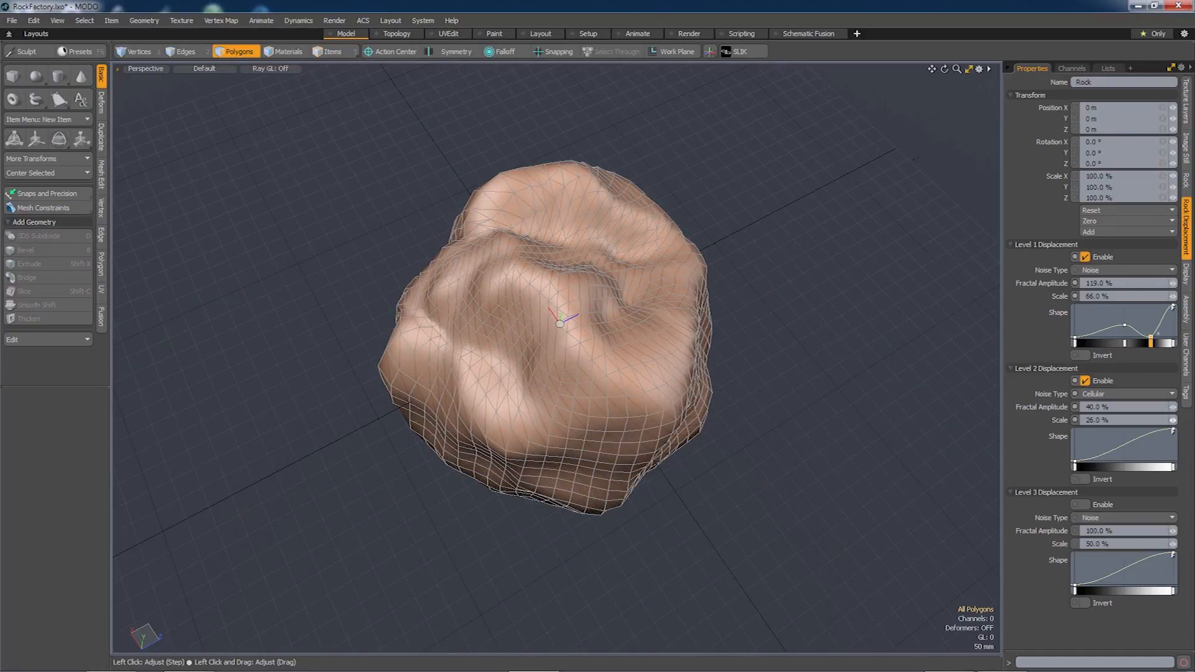
left_click_drag(697, 199, 613, 398, "alt")
left_click_drag(1172, 421, 1163, 421)
left_click_drag(598, 498, 498, 479, "alt")
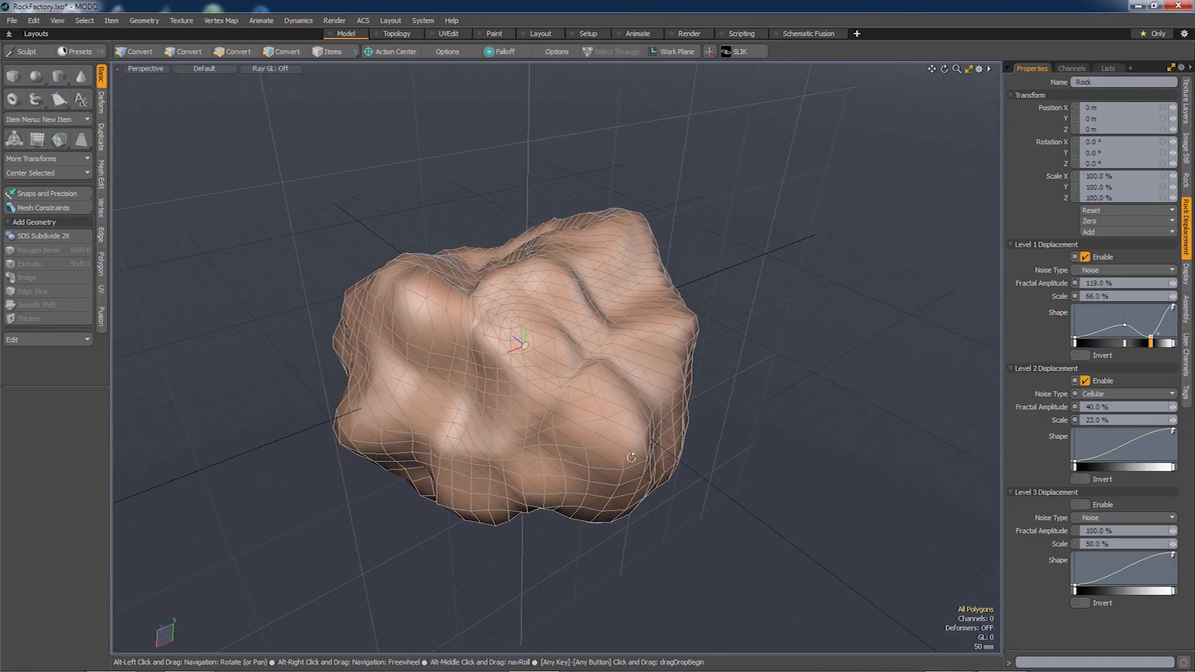
Enable Level 3 Cellular displacement at 2.5% scale and 6.5% amplitude, then restore the Properties panel.
left_click(1100, 514)
left_click(1106, 528)
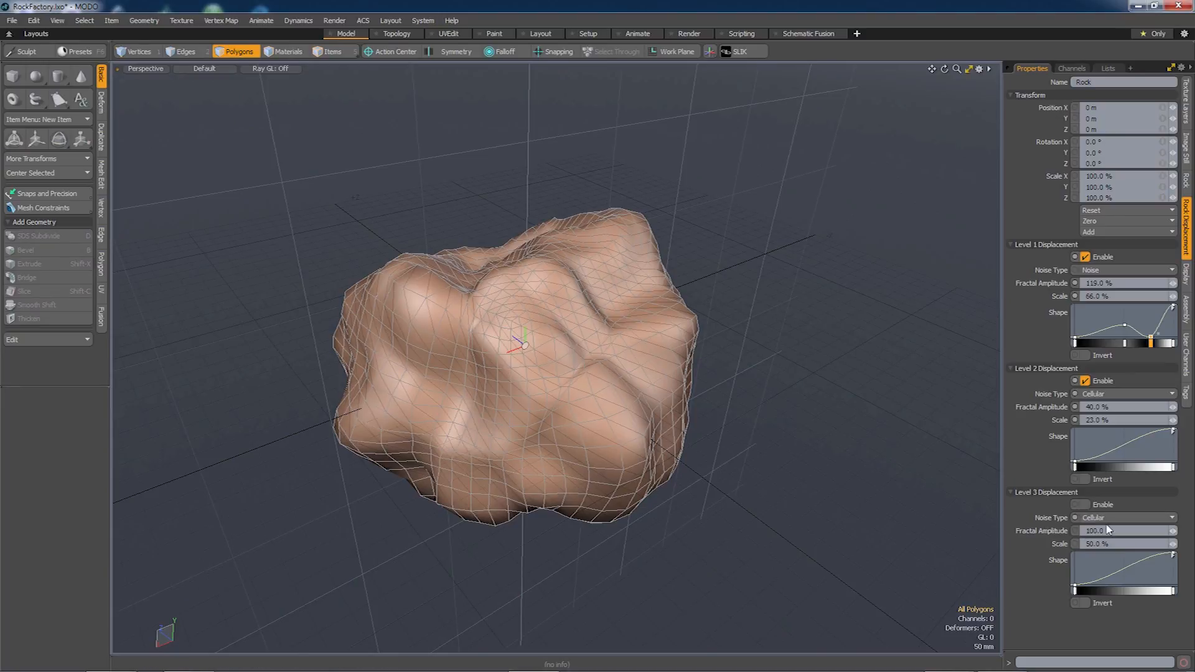
left_click(1085, 505)
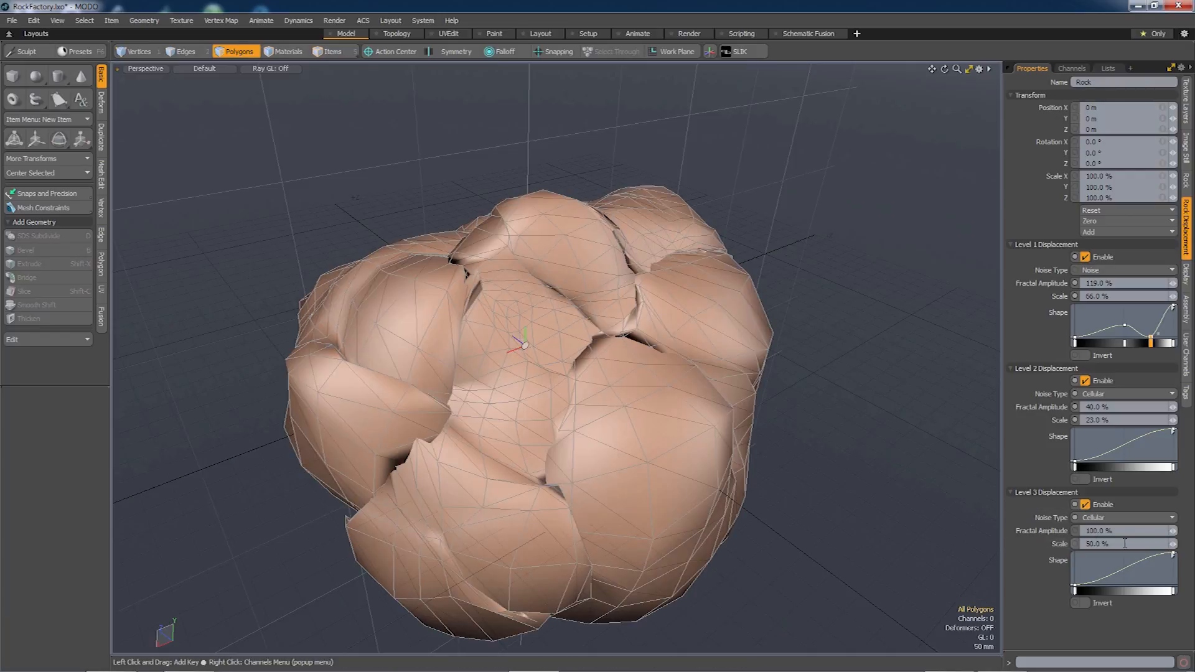
left_click_drag(1172, 544, 1120, 543)
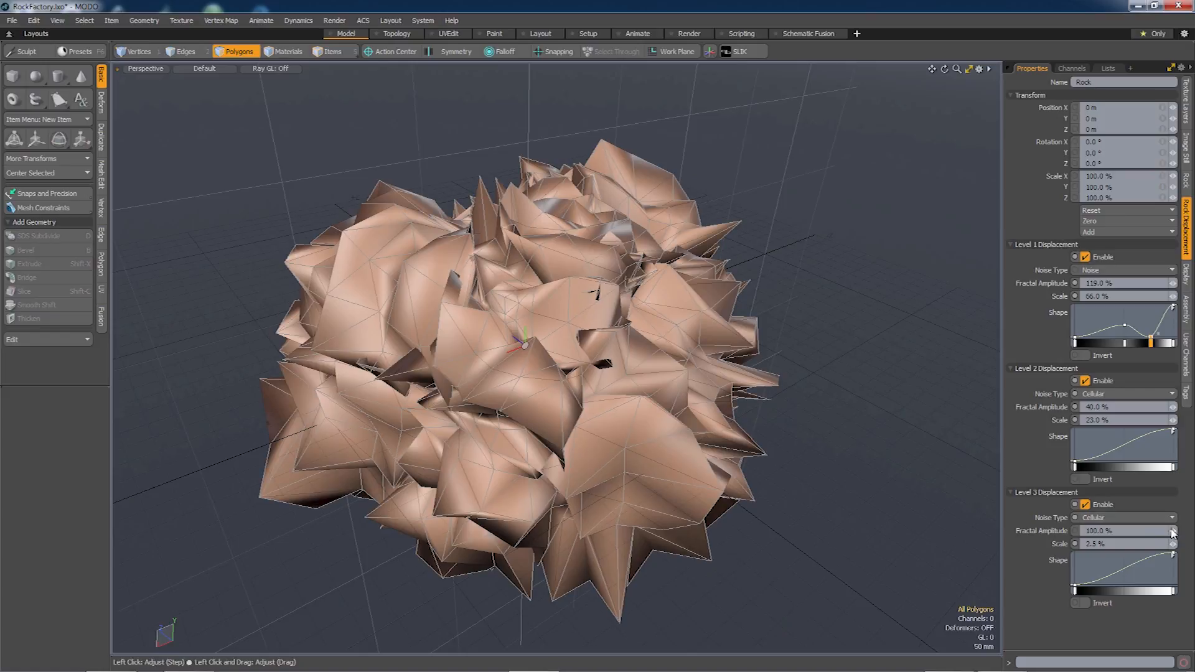
mouse_move(1172, 530)
left_mouse_down()
mouse_move(1124, 530)
mouse_move(1171, 531)
left_mouse_up()
left_click_drag(803, 467, 608, 302, "alt")
mouse_move(523, 404)
left_mouse_down("alt")
mouse_move(625, 394)
mouse_move(627, 427)
left_mouse_up("alt")
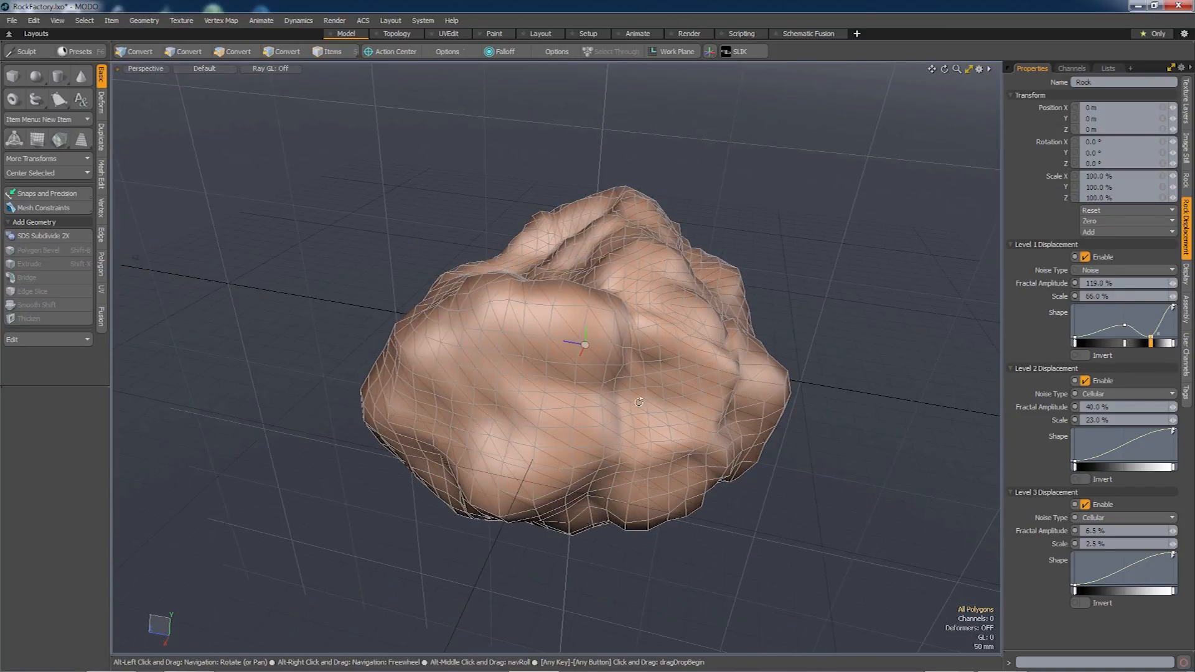
left_click(1171, 67)
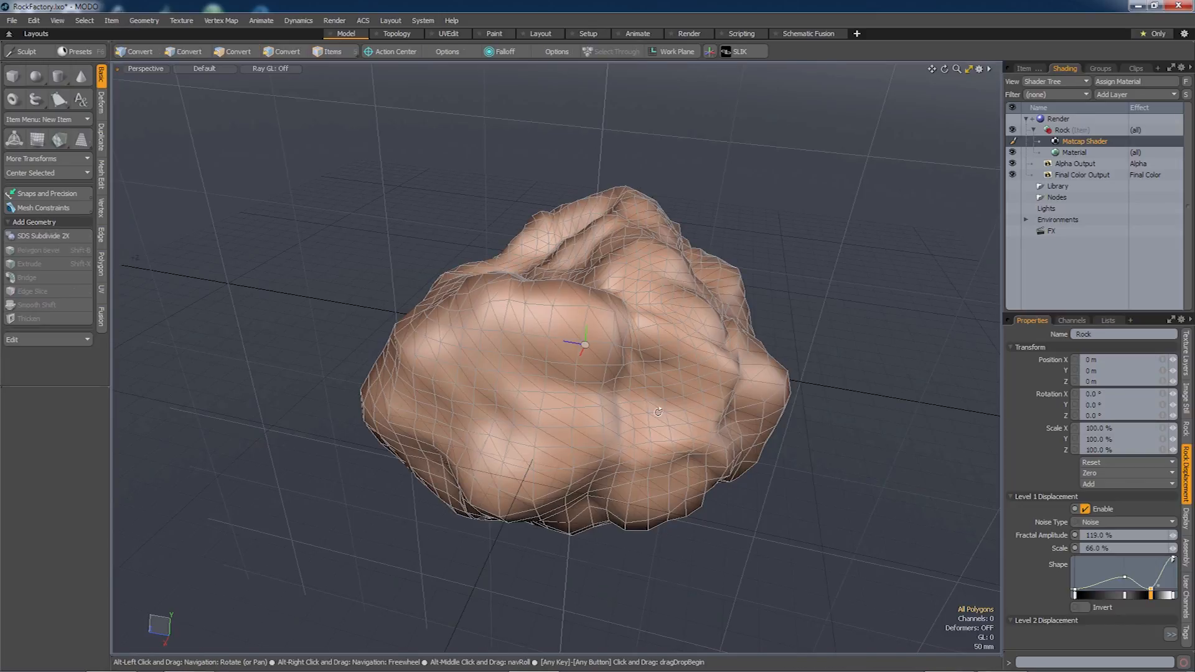
left_click_drag(636, 380, 649, 368, "alt")
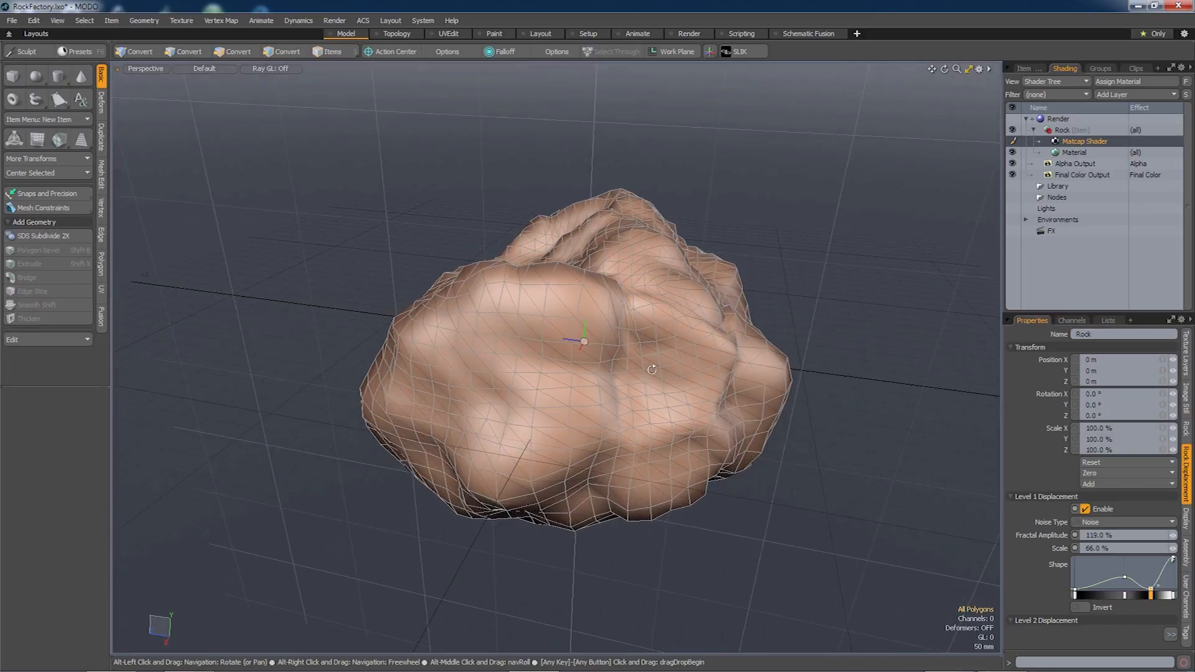
Bake the Rock's surfaces via Bake Geometry Cache and select the Surf(Rock (Item)) mesh.
left_click(1026, 69)
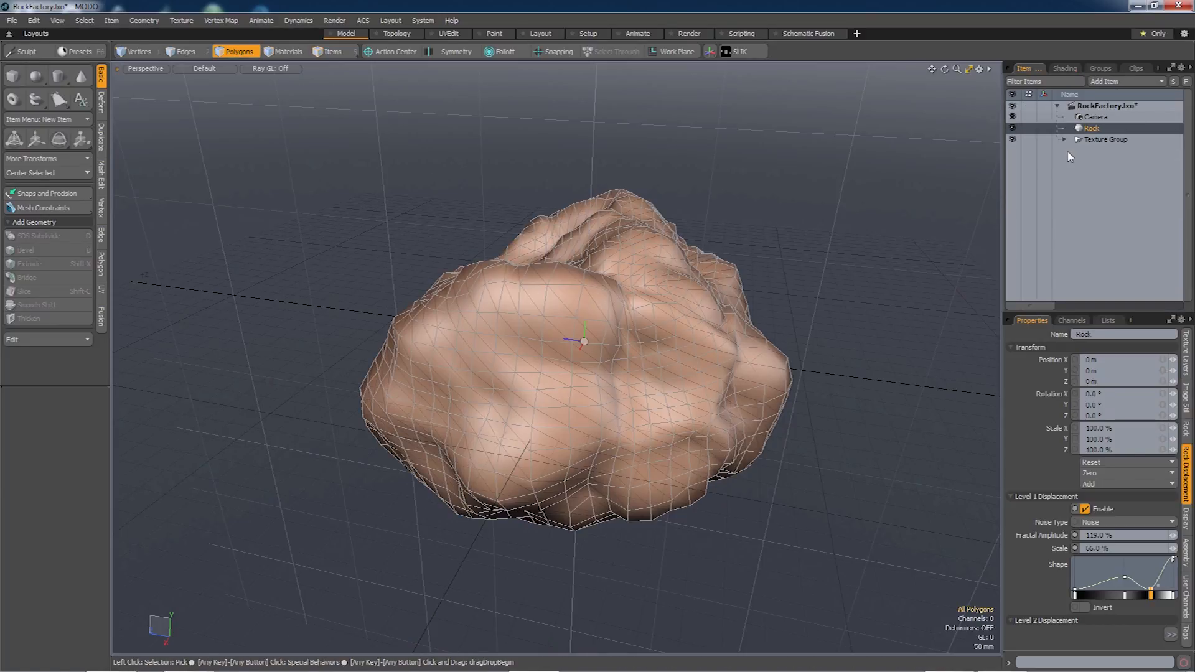
mouse_move(660, 376)
left_mouse_down("alt")
mouse_move(666, 430)
mouse_move(670, 393)
left_mouse_up("alt")
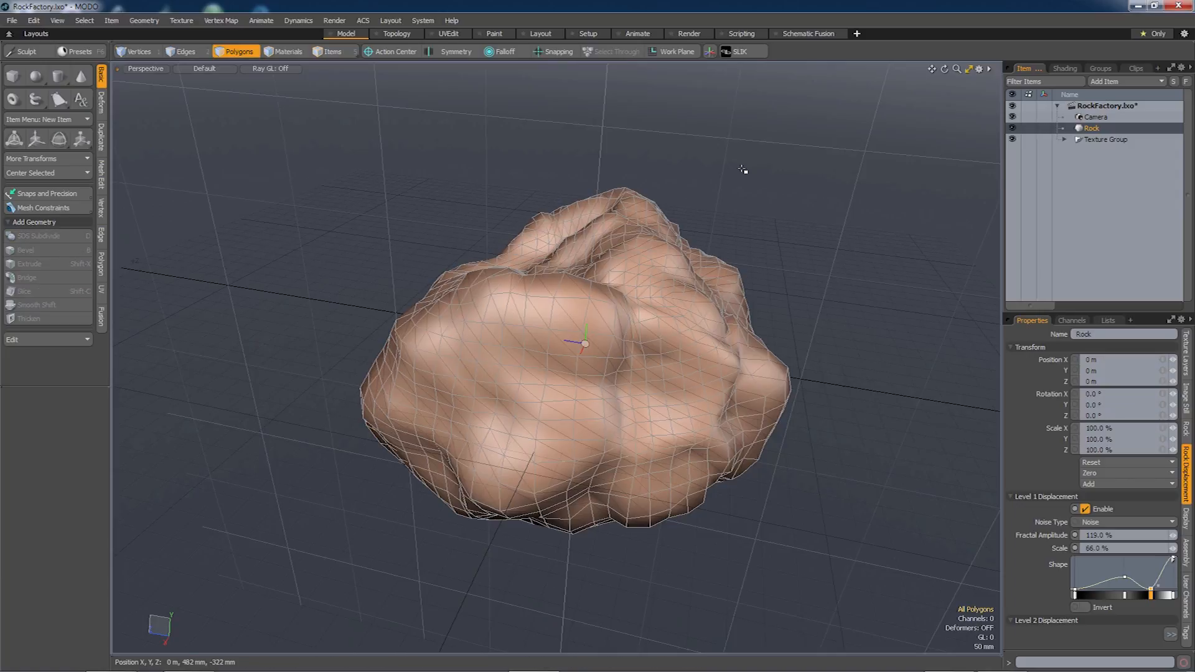
left_click(147, 20)
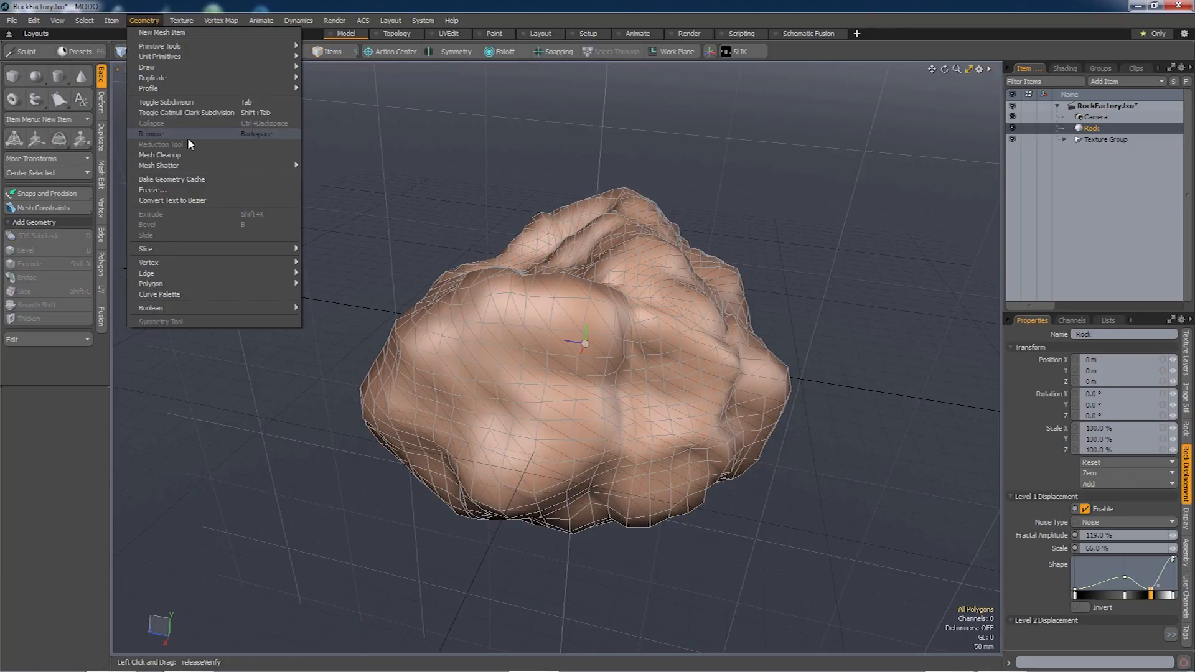
left_click(191, 179)
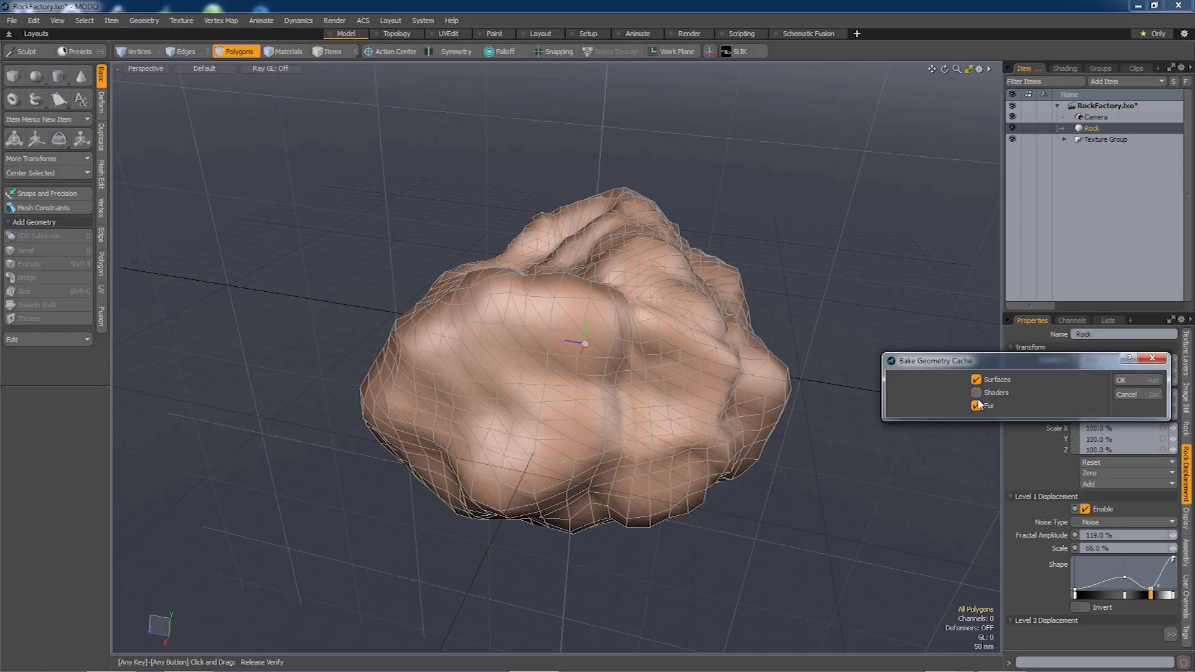
left_click(1124, 380)
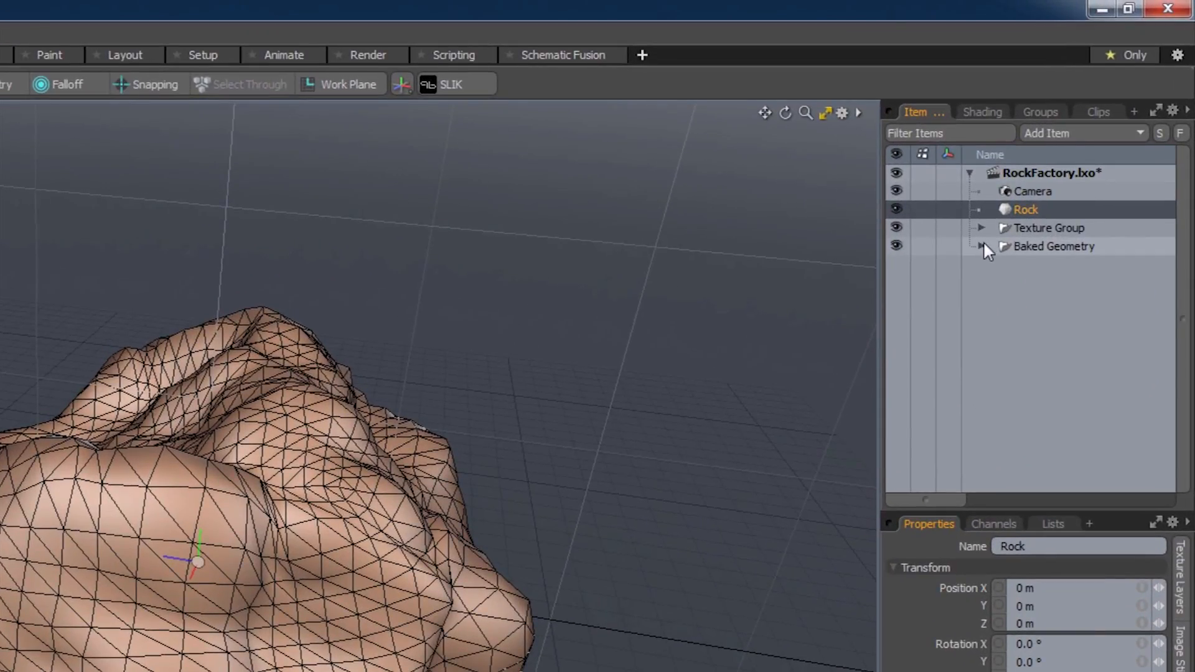
left_click(980, 246)
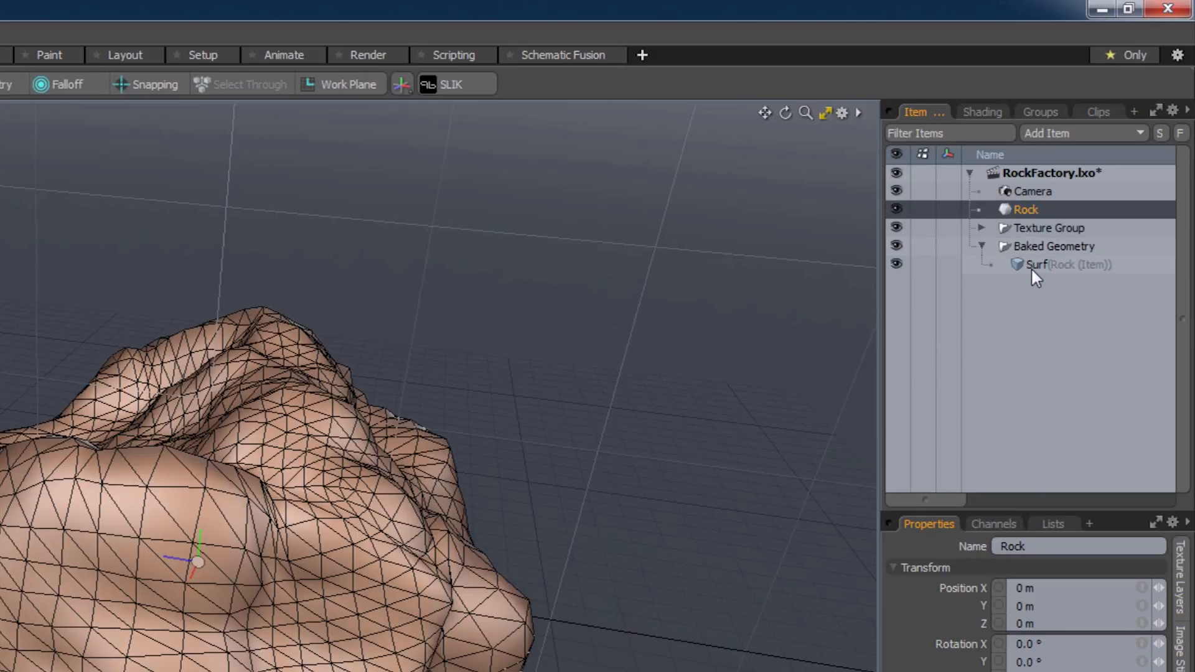
left_click(1036, 261)
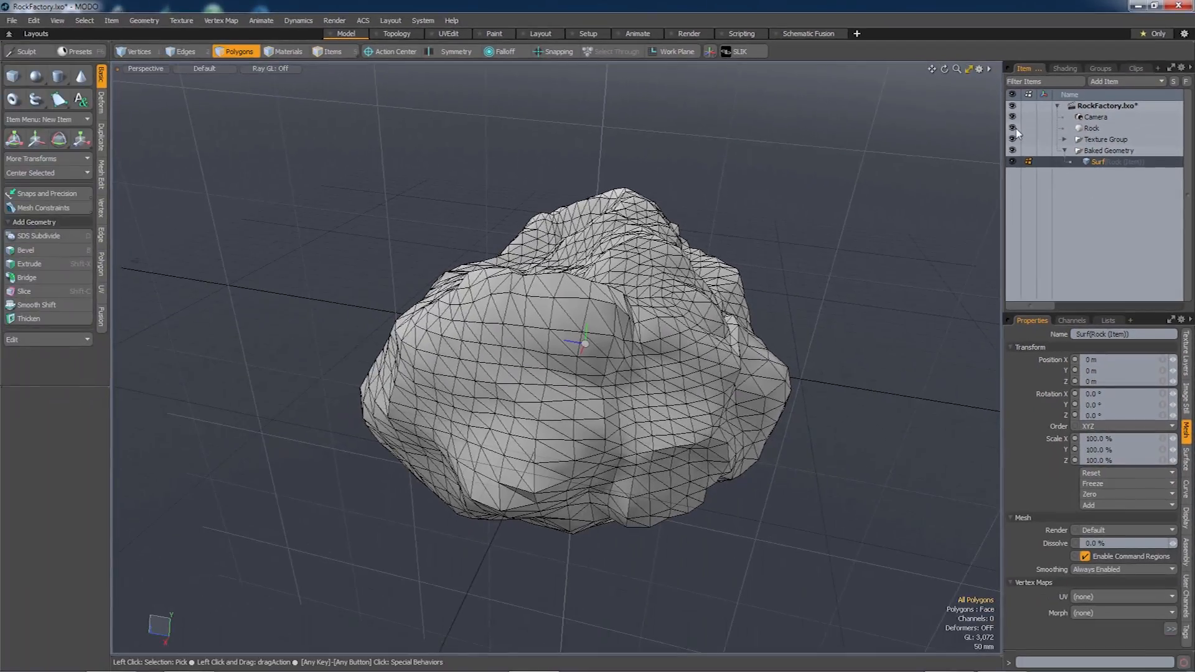
Hide the original Rock and make the baked mesh a subdivided surface.
left_click(1013, 129)
left_click_drag(848, 261, 616, 367, "alt")
key("Tab")
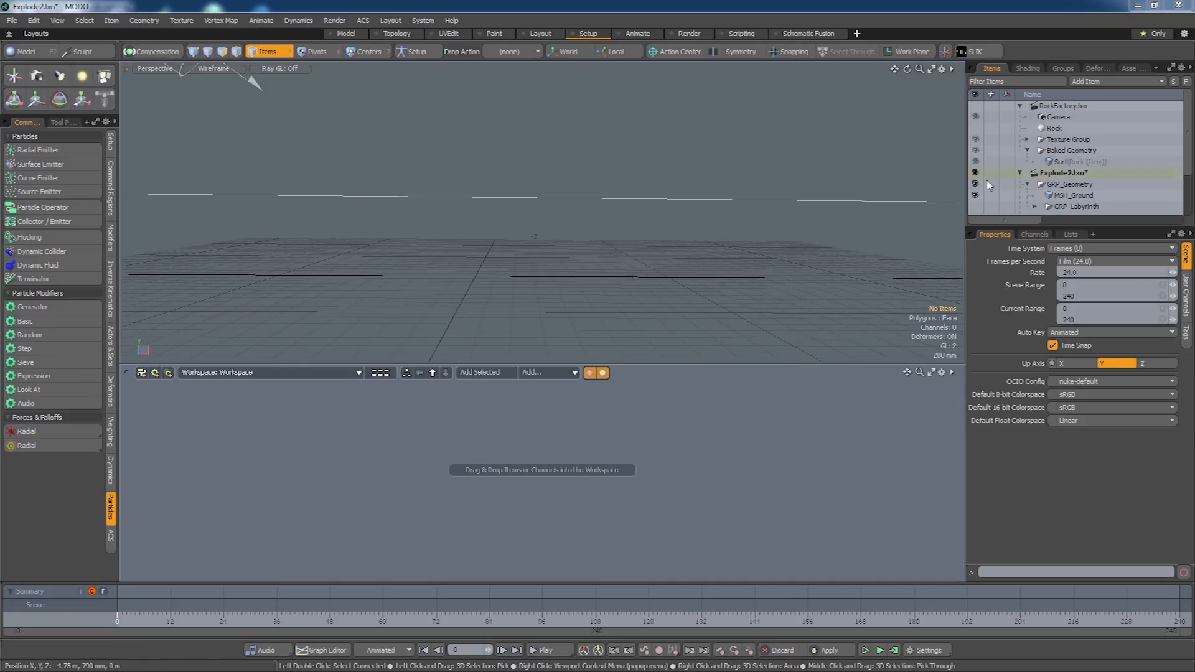
Move the baked Surf mesh into Explode2's GRP_Geometry group and rename it MSH_Rock.
left_click(1062, 163)
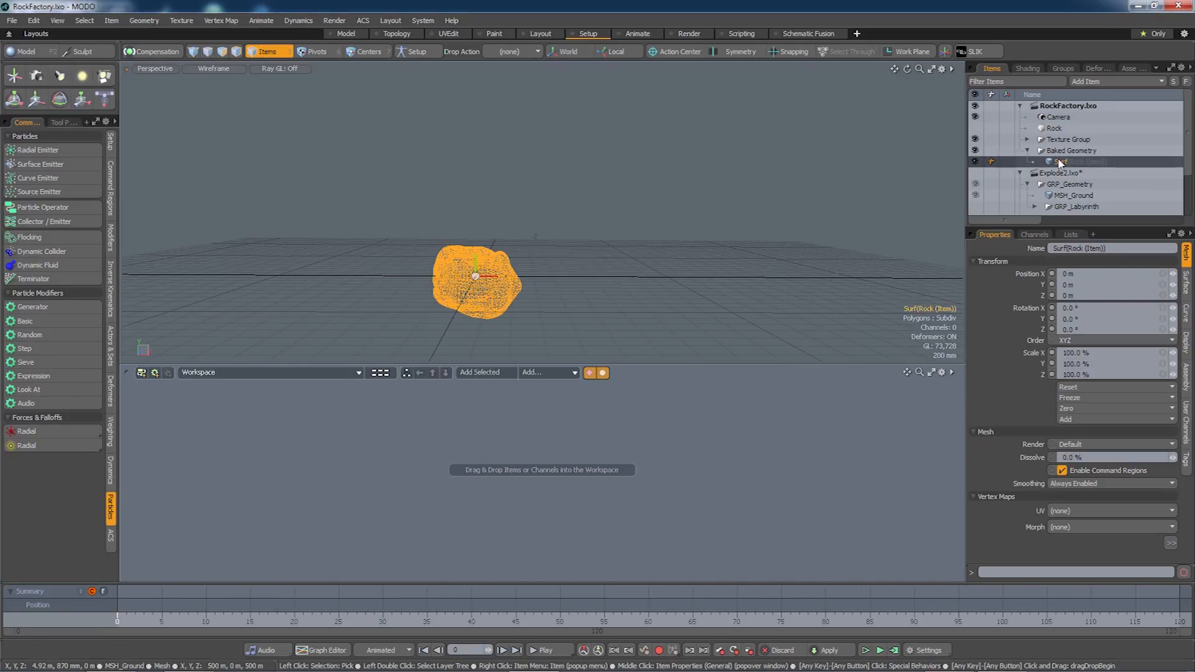
left_click_drag(1060, 163, 1062, 200)
left_click(1122, 379)
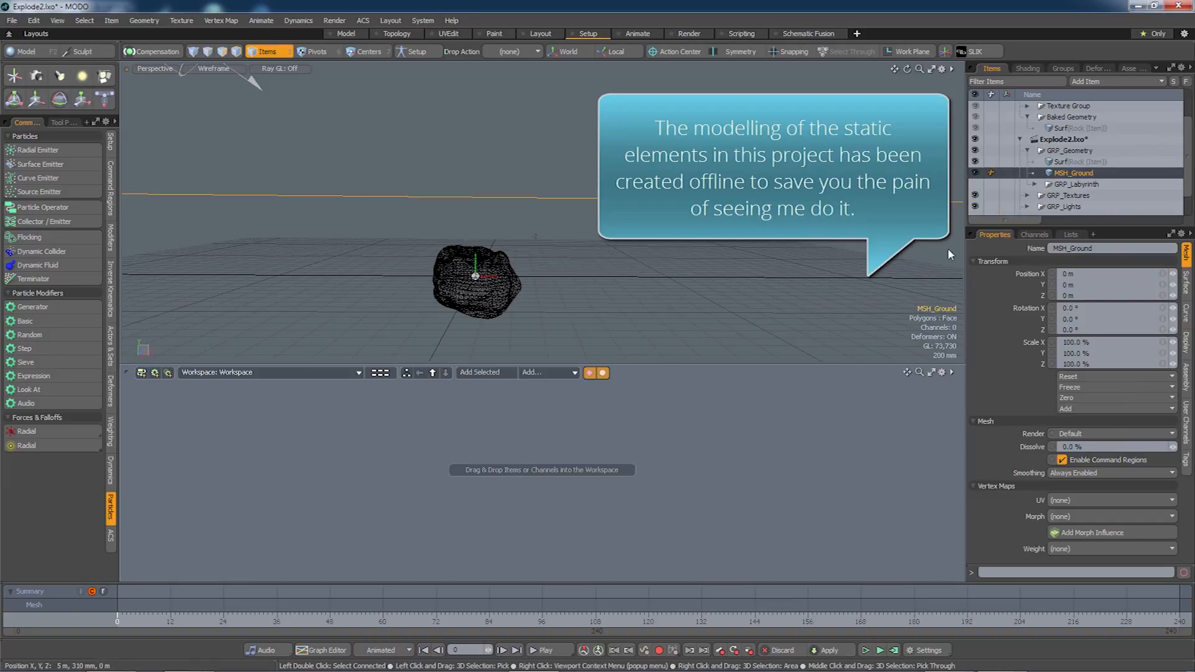
right_click(1066, 162)
left_click(1069, 162)
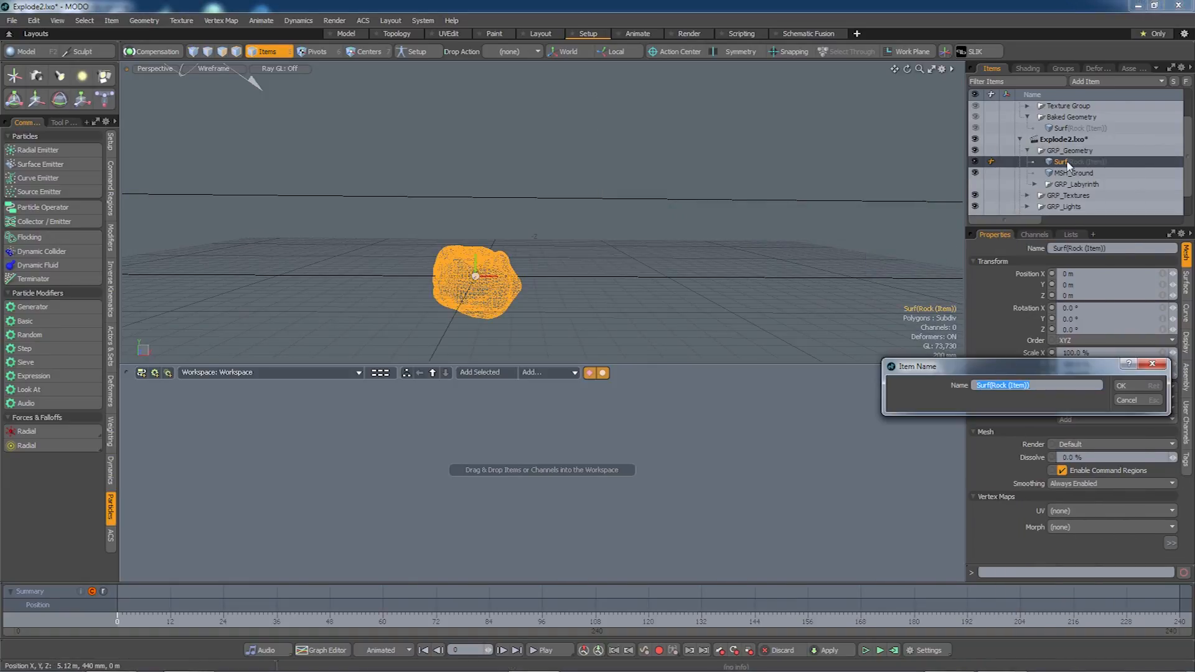
type("MSH_Rock")
key("Return")
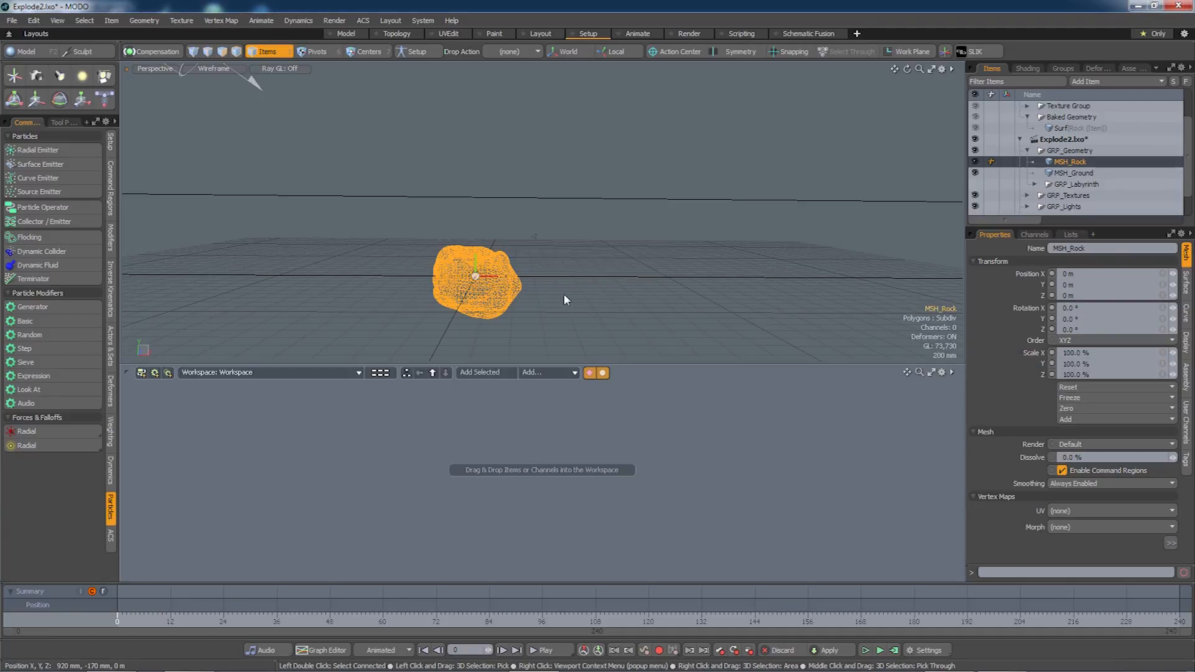
left_click_drag(566, 301, 528, 284, "alt")
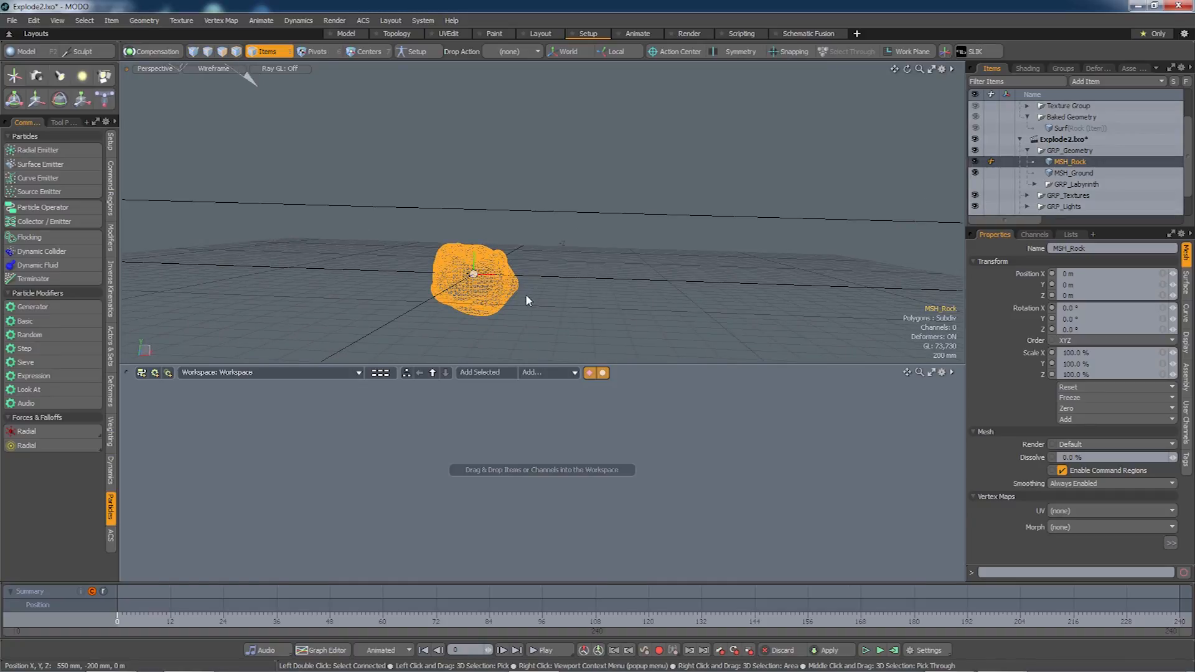
left_click_drag(529, 290, 603, 299, "alt")
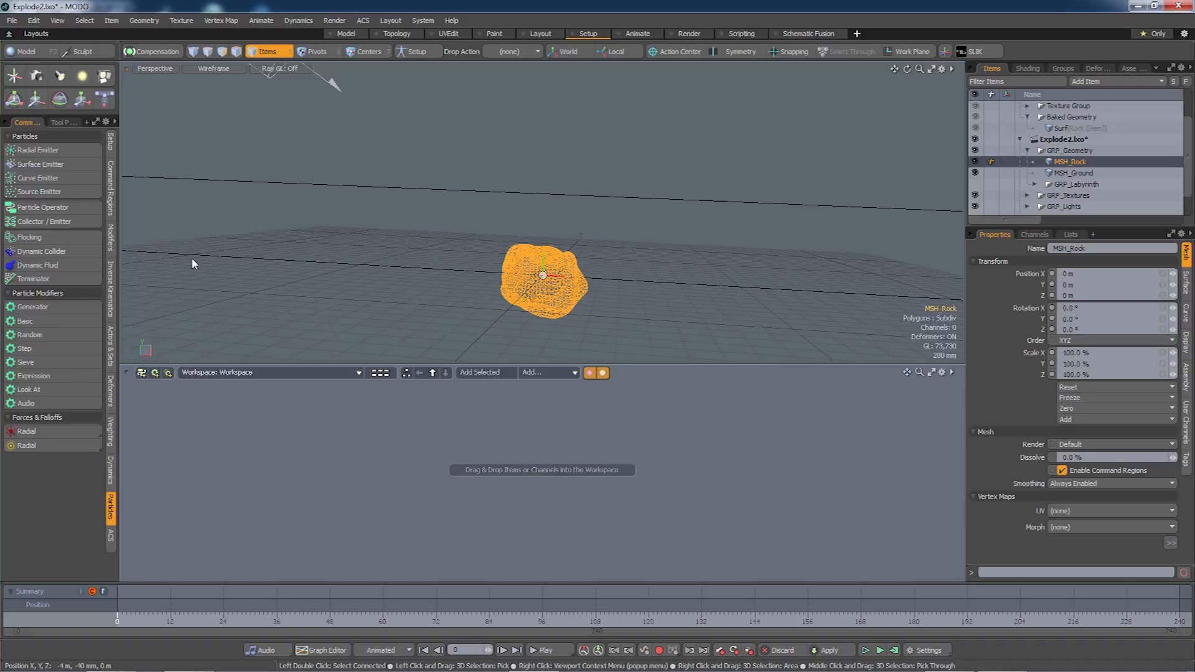
Add a Radial Emitter with a 3.4° cone, rotated -180° on Z to point down.
left_click(40, 150)
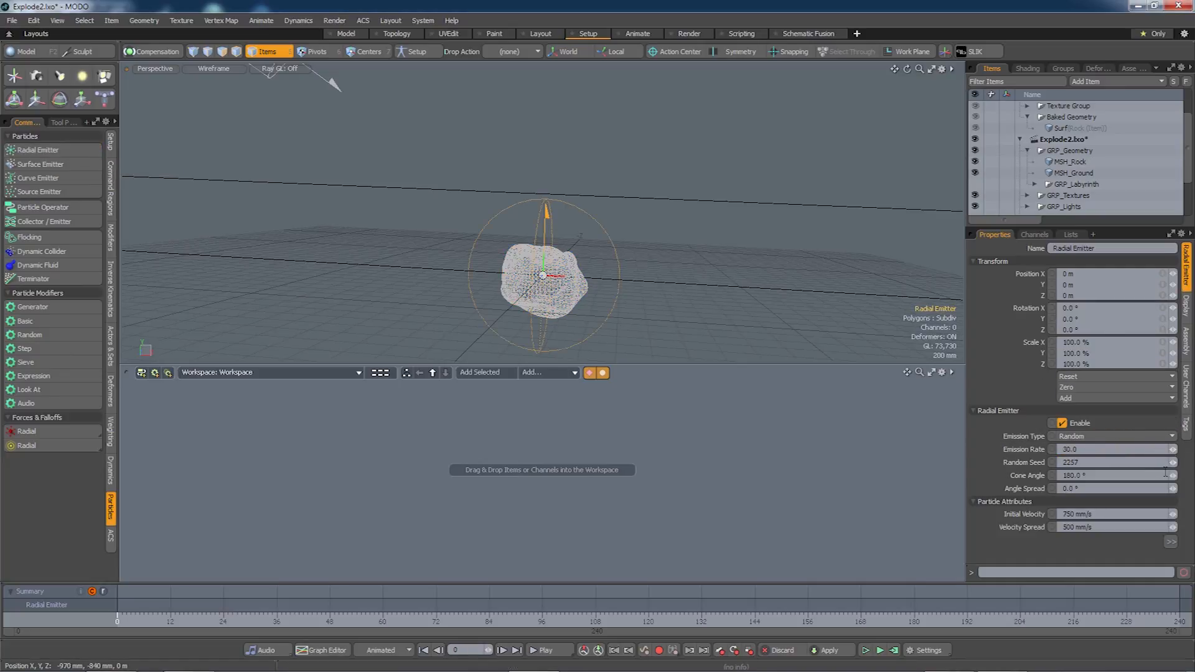
left_click_drag(1173, 478, 1071, 478)
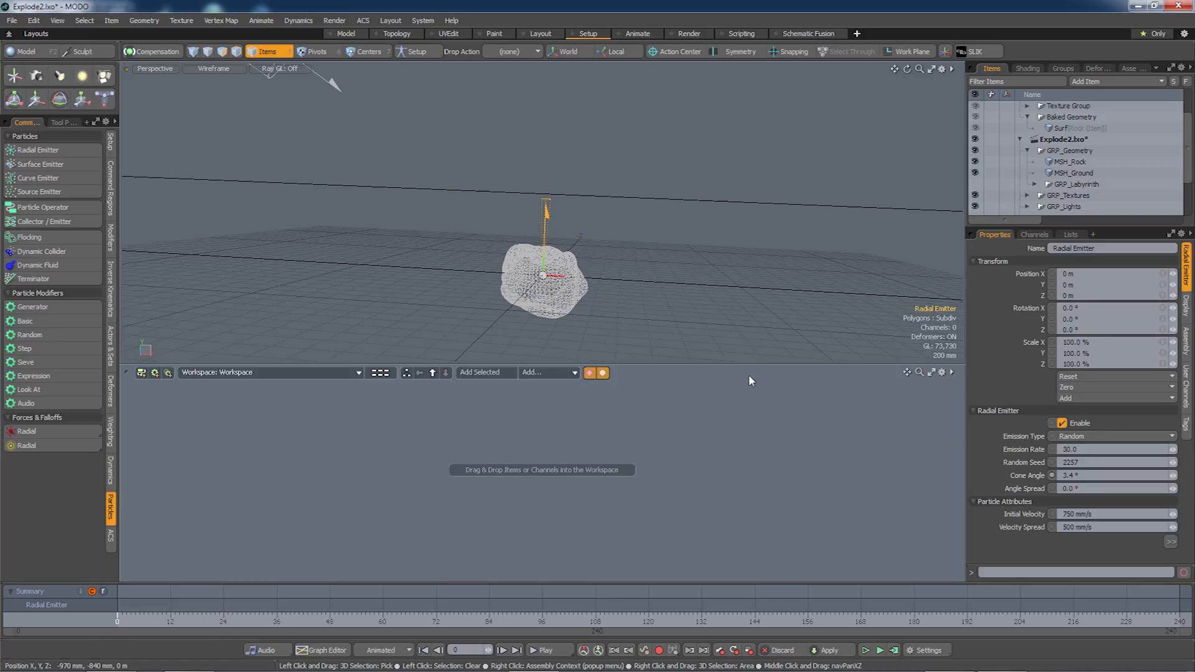
key("e")
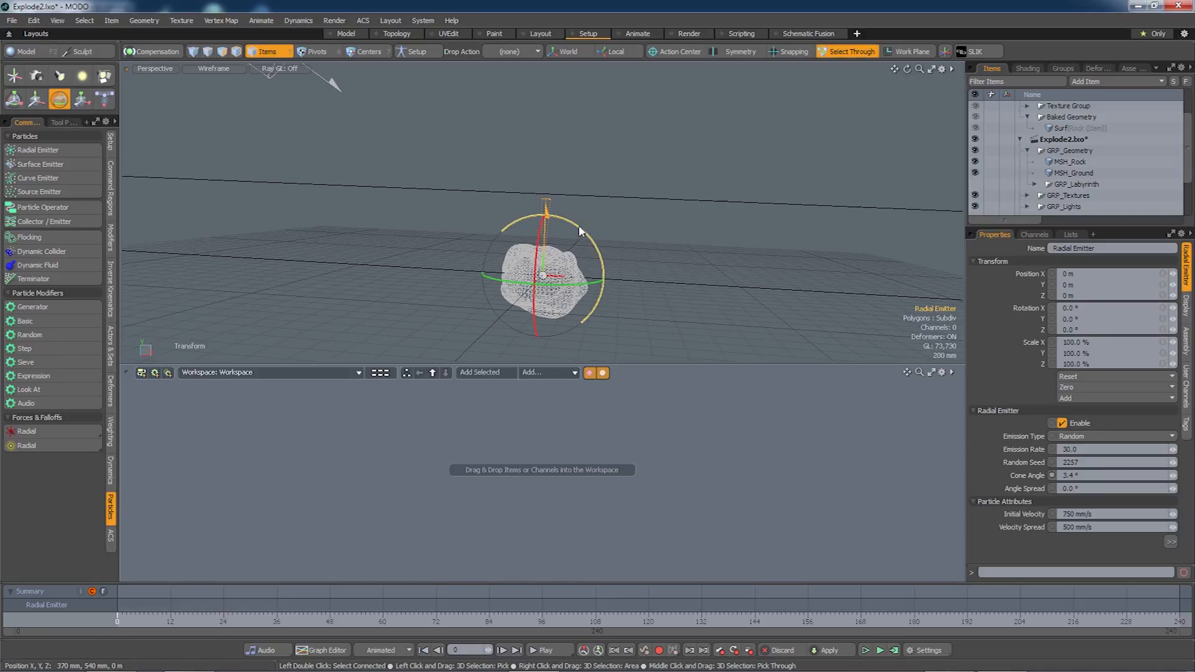
left_click_drag(579, 230, 507, 315, "ctrl")
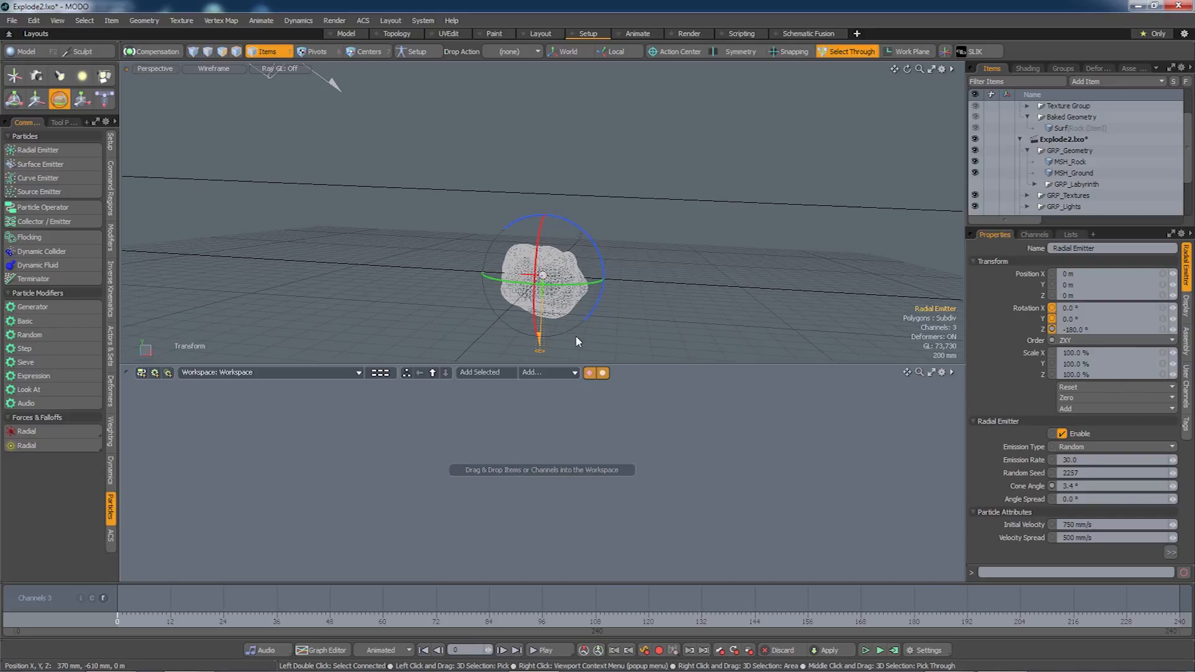
Raise the Radial Emitter to 3.22 m above the rock.
key("w")
left_click_drag(545, 263, 547, 155)
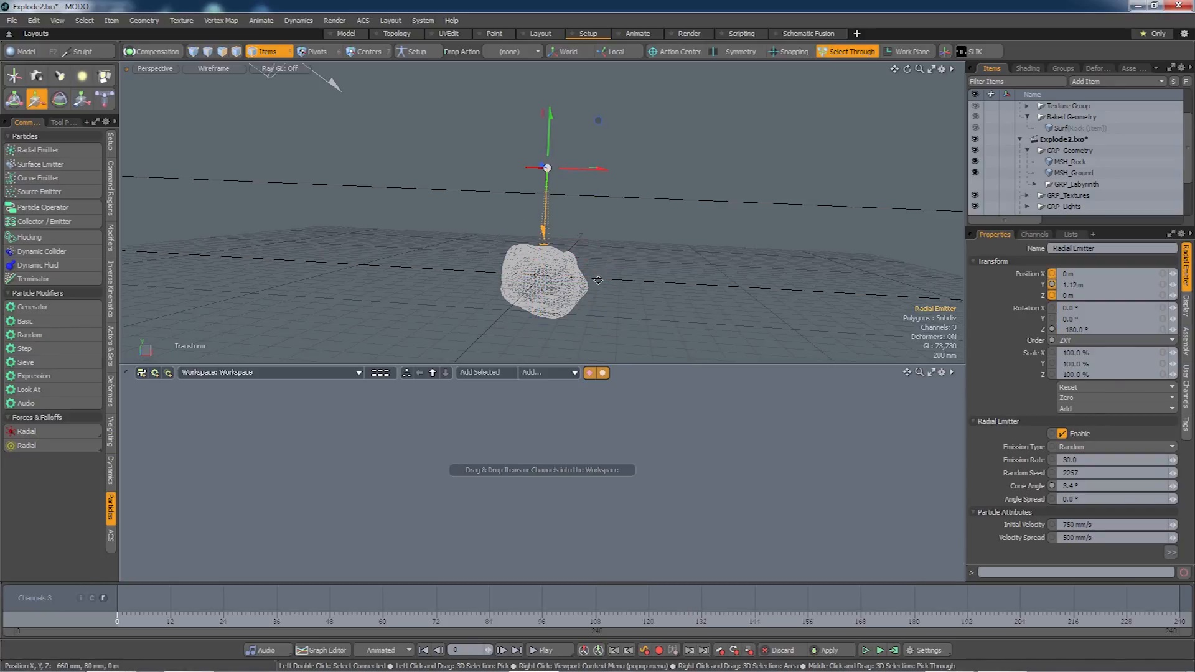
left_click_drag(605, 273, 610, 324, "alt")
scroll(612, 274, "down", 4)
left_click_drag(516, 218, 558, 241, "alt")
left_click(663, 311)
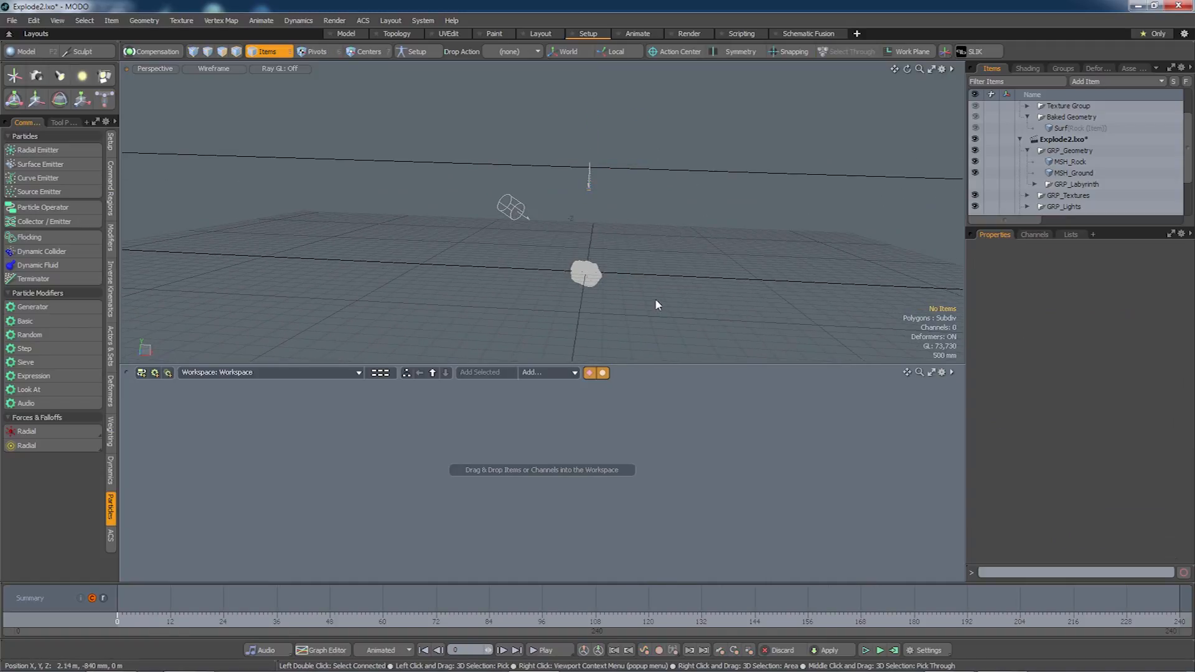
left_click(592, 185)
Set the Radial Emitter's Emission Rate to 2.0 and Velocity Spread to 0 m/s.
left_click(1093, 460)
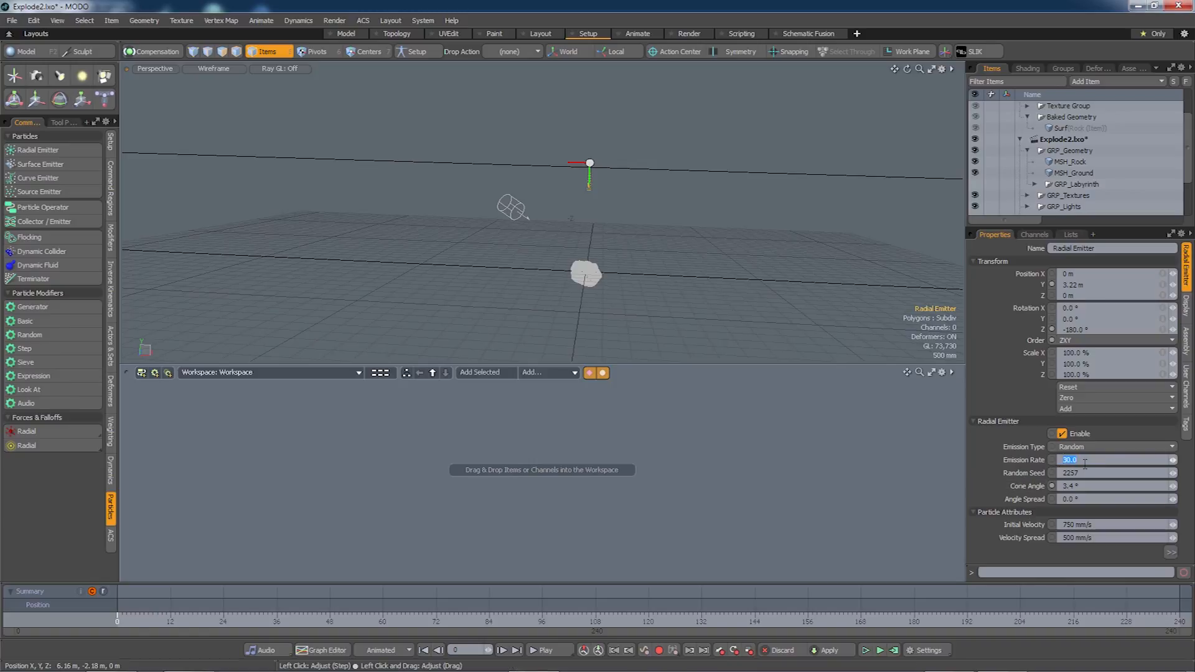
type("2")
key("Tab")
left_click(1097, 538)
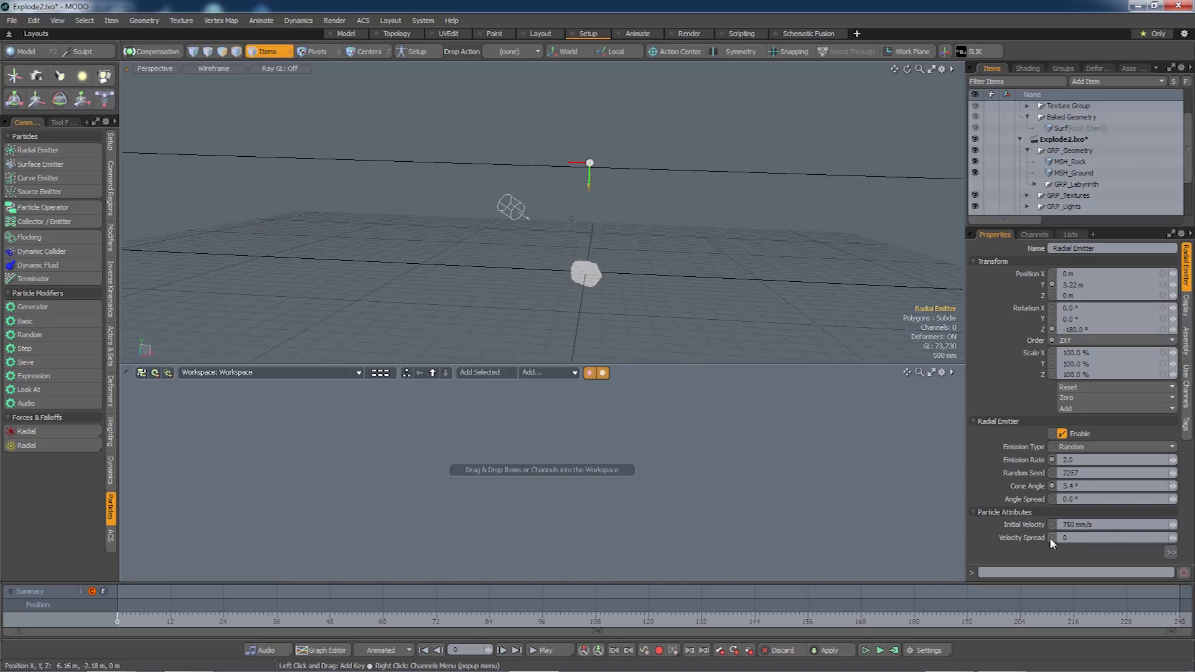
type("0")
key("Return")
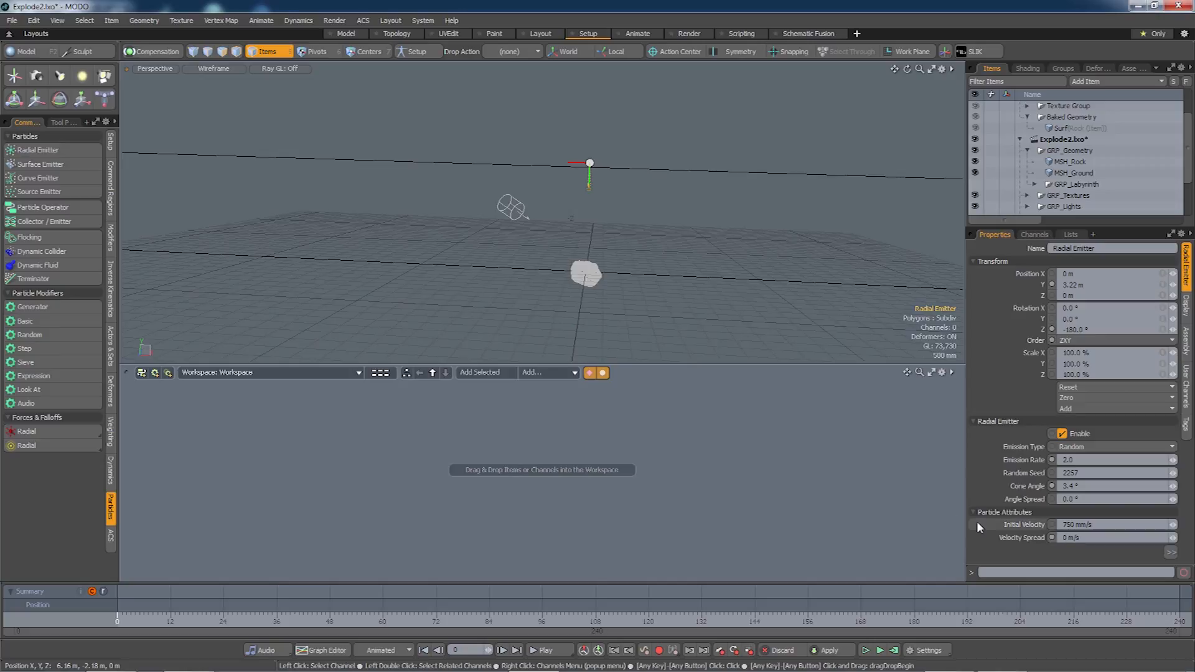
Add the Radial Emitter to the schematic and link a new Particle Simulation node from its output.
left_click(481, 373)
left_click_drag(585, 467, 445, 463)
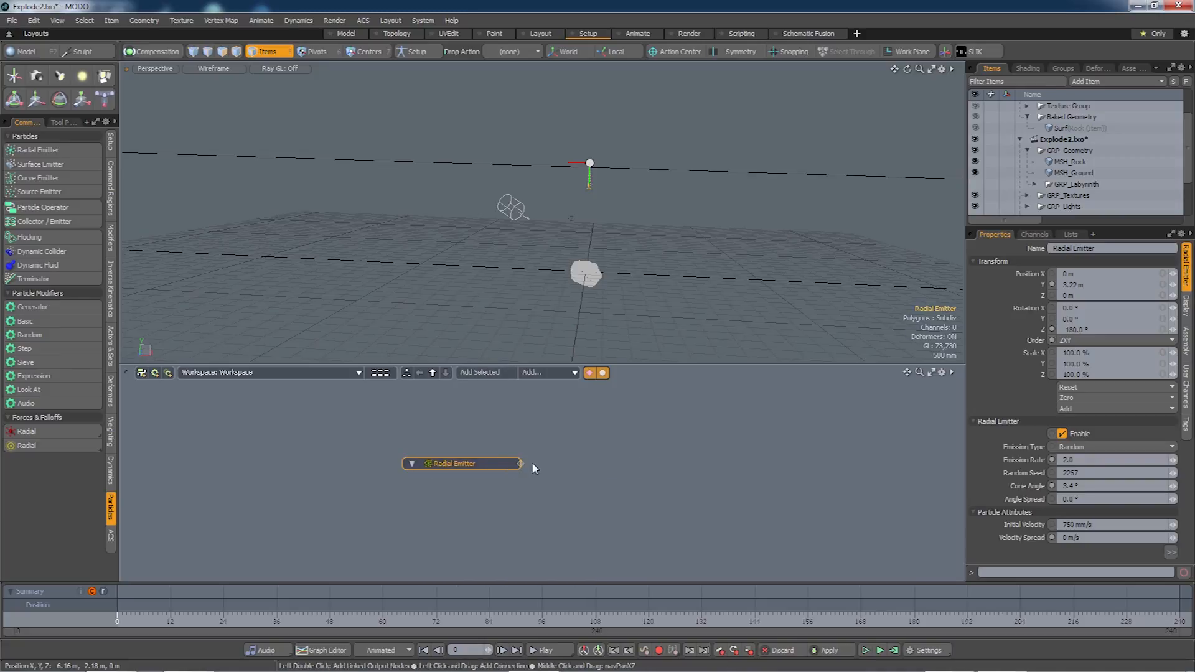
left_click_drag(522, 466, 563, 468)
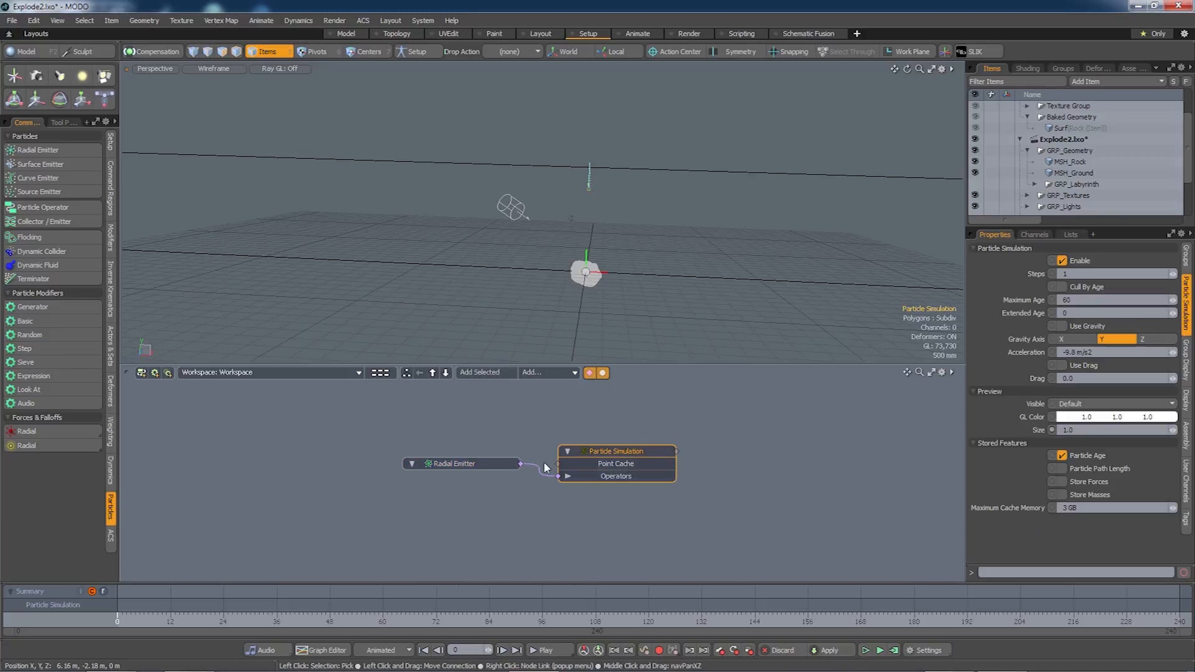
left_click(610, 453)
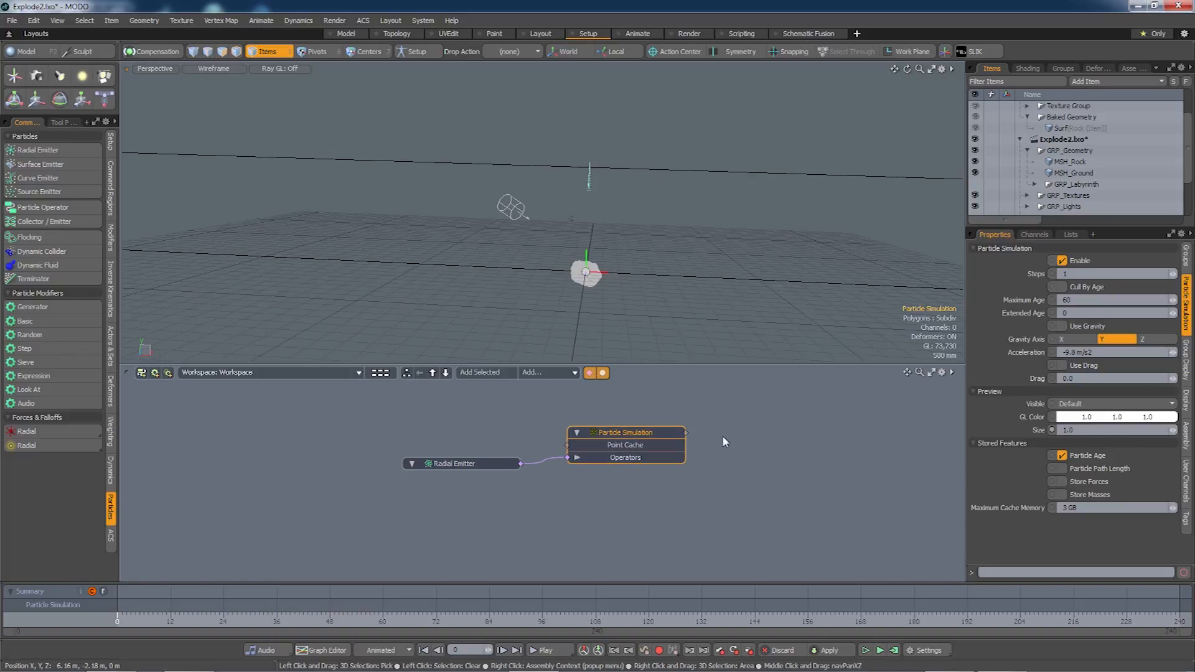
Tint the particle preview magenta at size 6.0, then run and reset the simulation.
left_click_drag(1122, 417, 1128, 428)
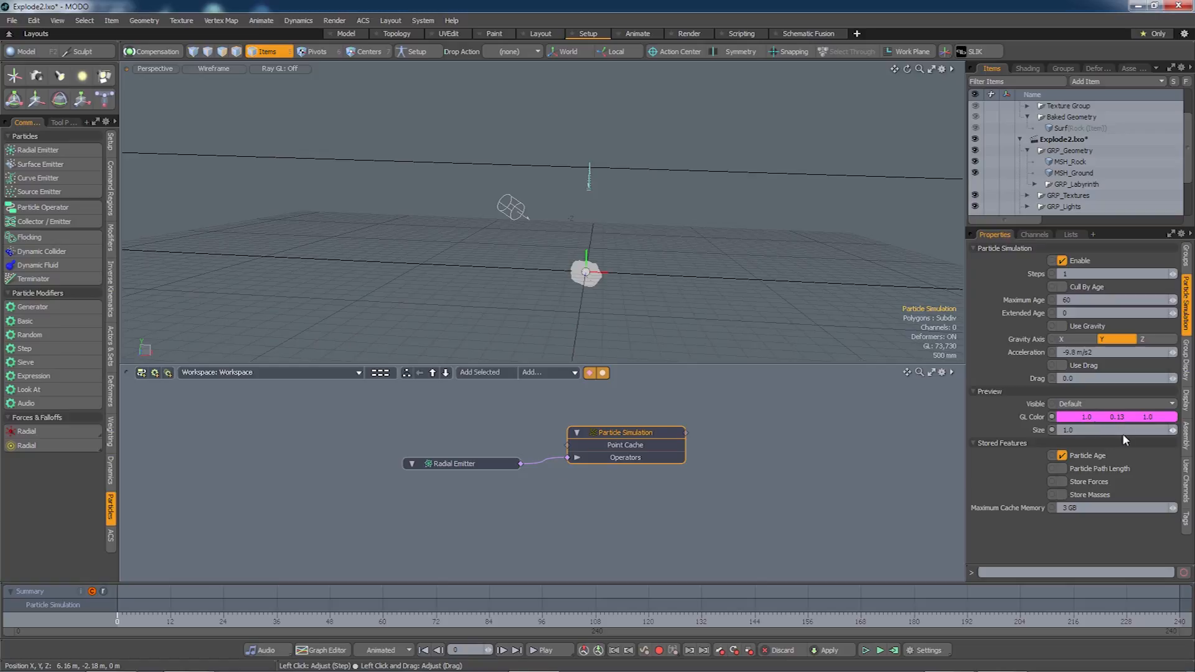
left_click(1071, 429)
key("Tab")
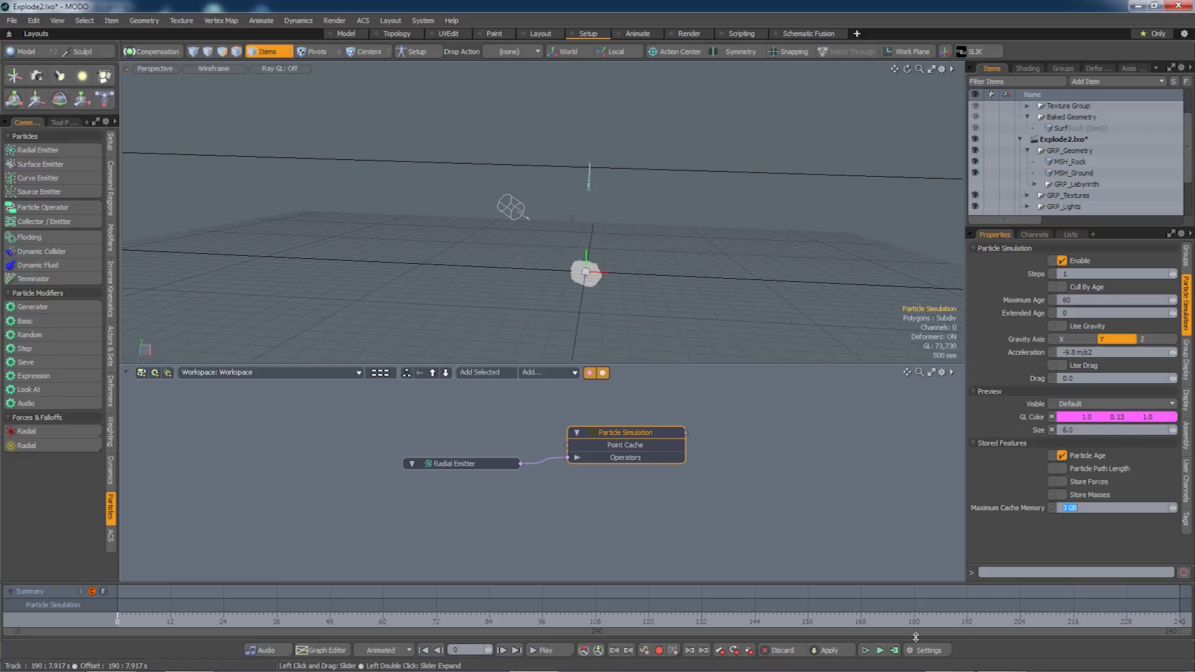
left_click(880, 650)
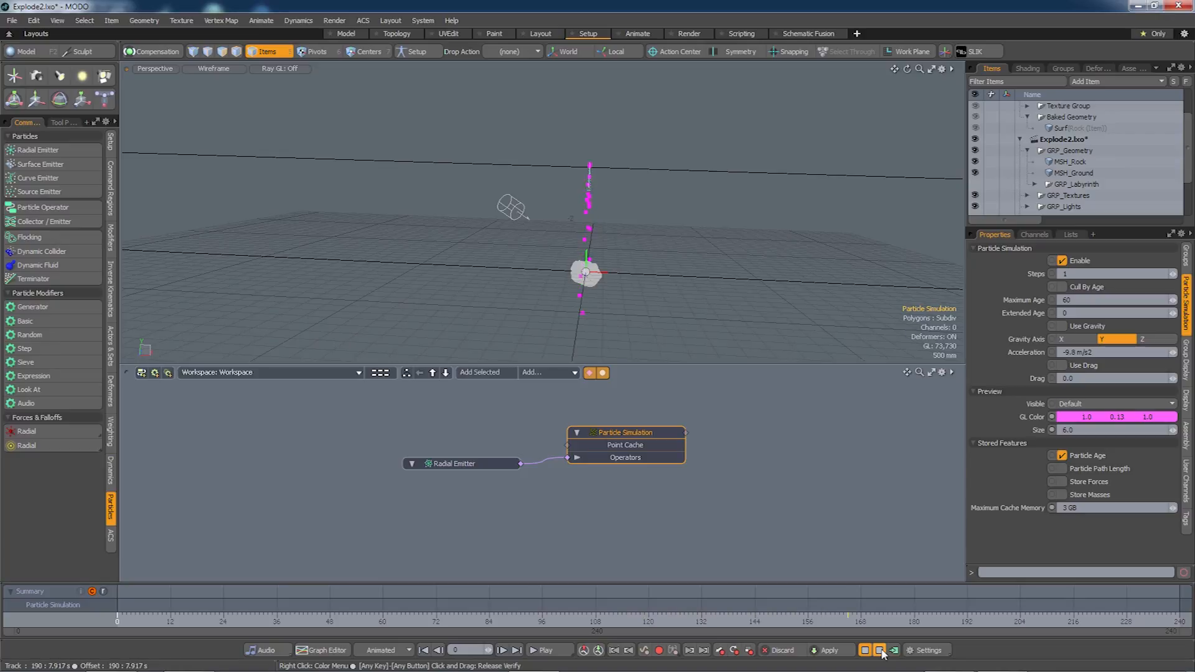
left_click(880, 650)
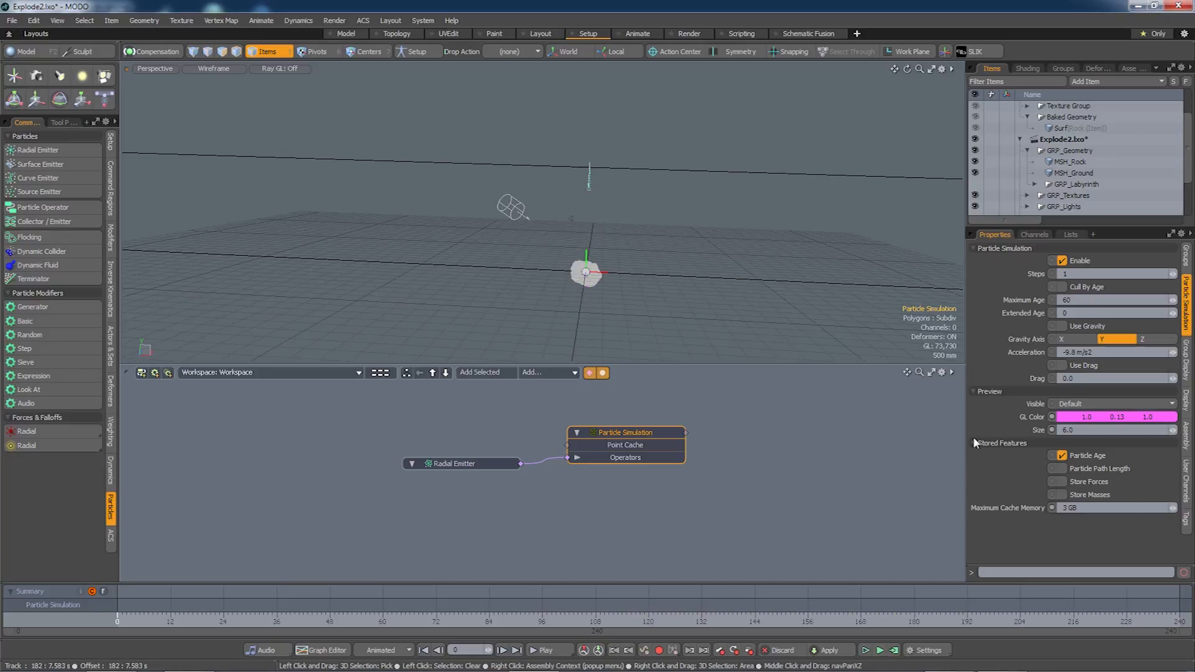
Switch the Radial Emitter's emission type from Random to Uniform and test-run the simulation.
left_click(472, 464)
left_click(1058, 448)
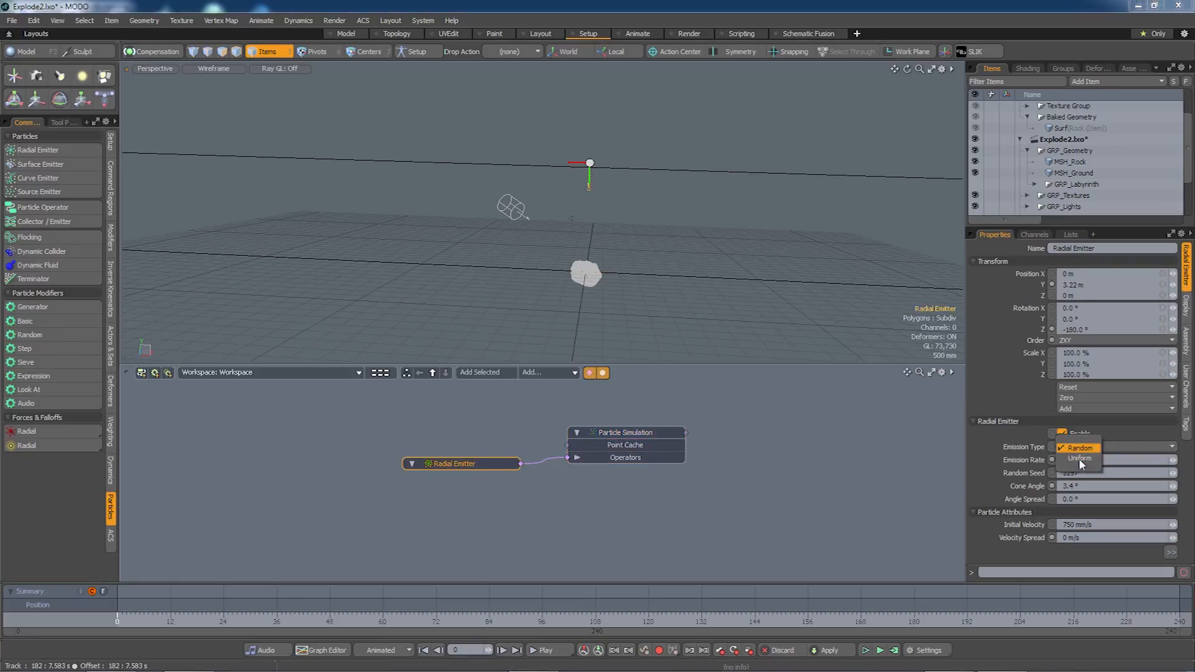
left_click(1081, 459)
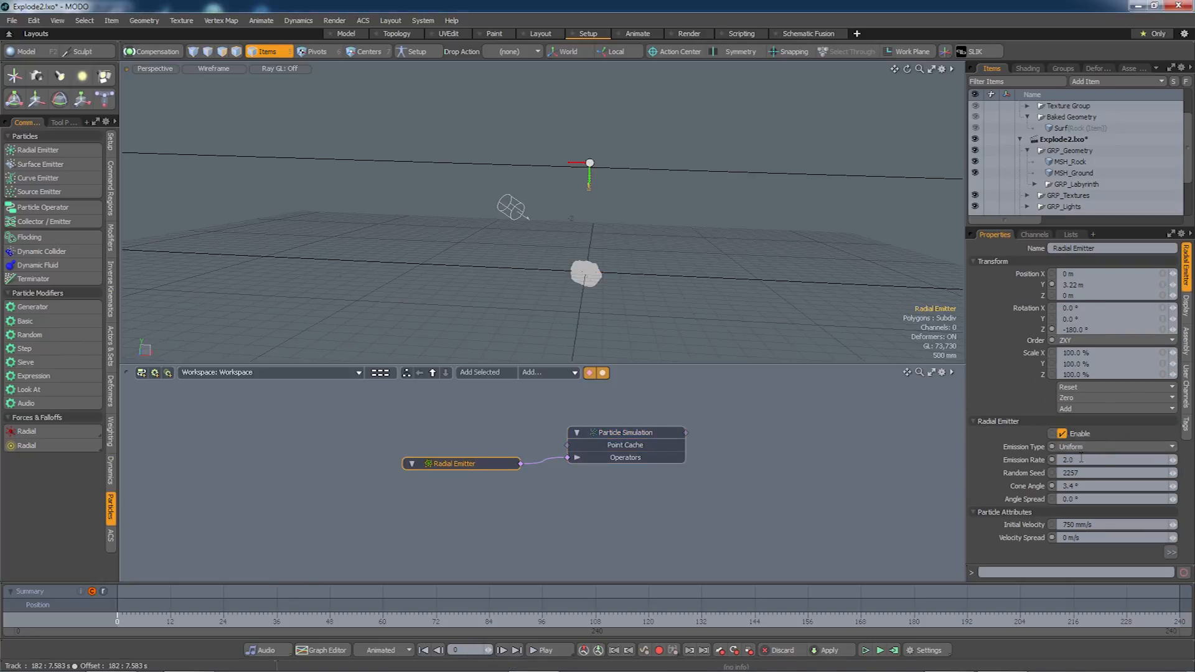
left_click(880, 650)
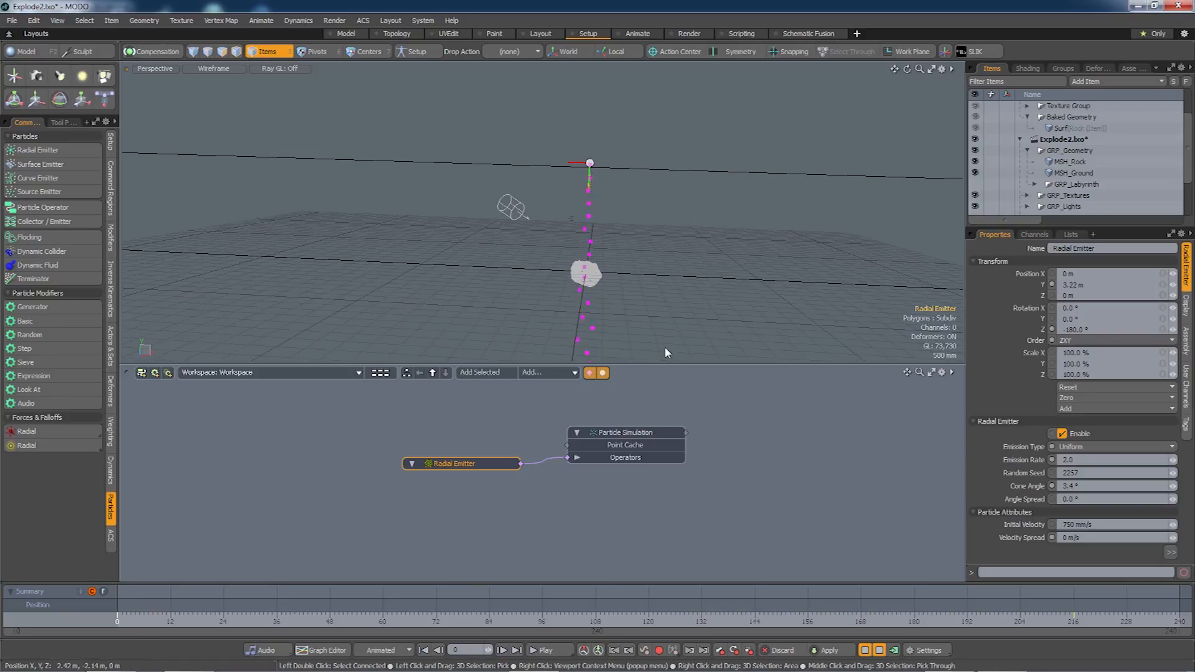
left_click(879, 650)
left_click_drag(669, 298, 643, 316, "alt")
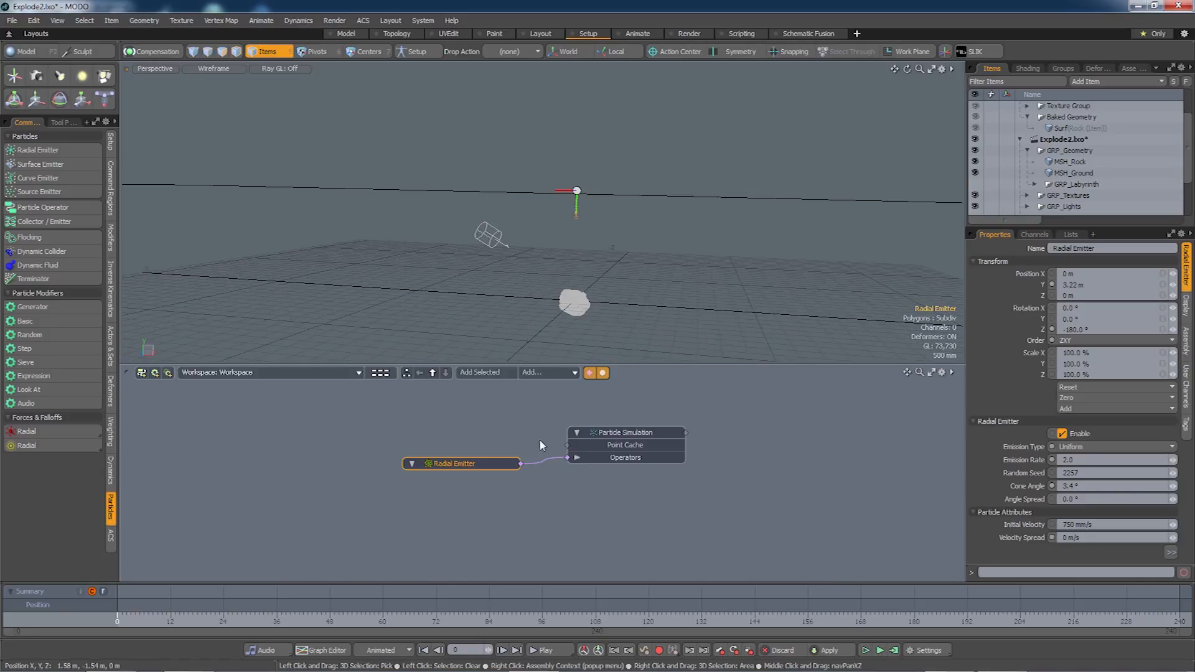
Add a Replicator node using Particle Simulation as its Particle Source.
left_click_drag(471, 465, 469, 496)
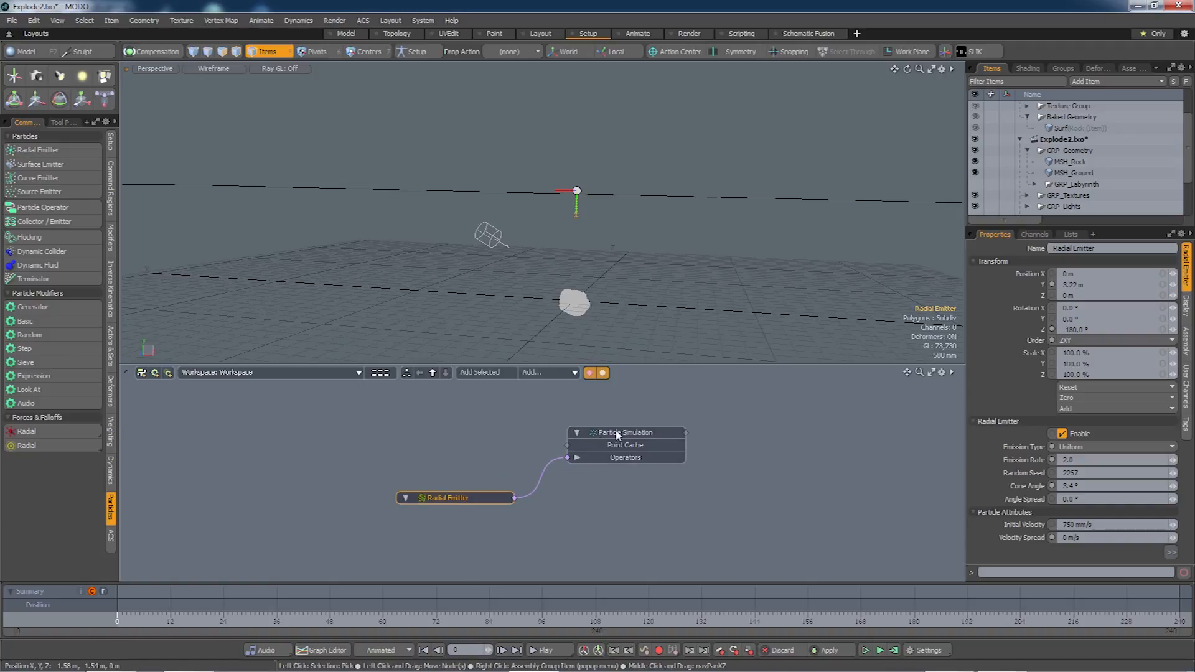
left_click(560, 373)
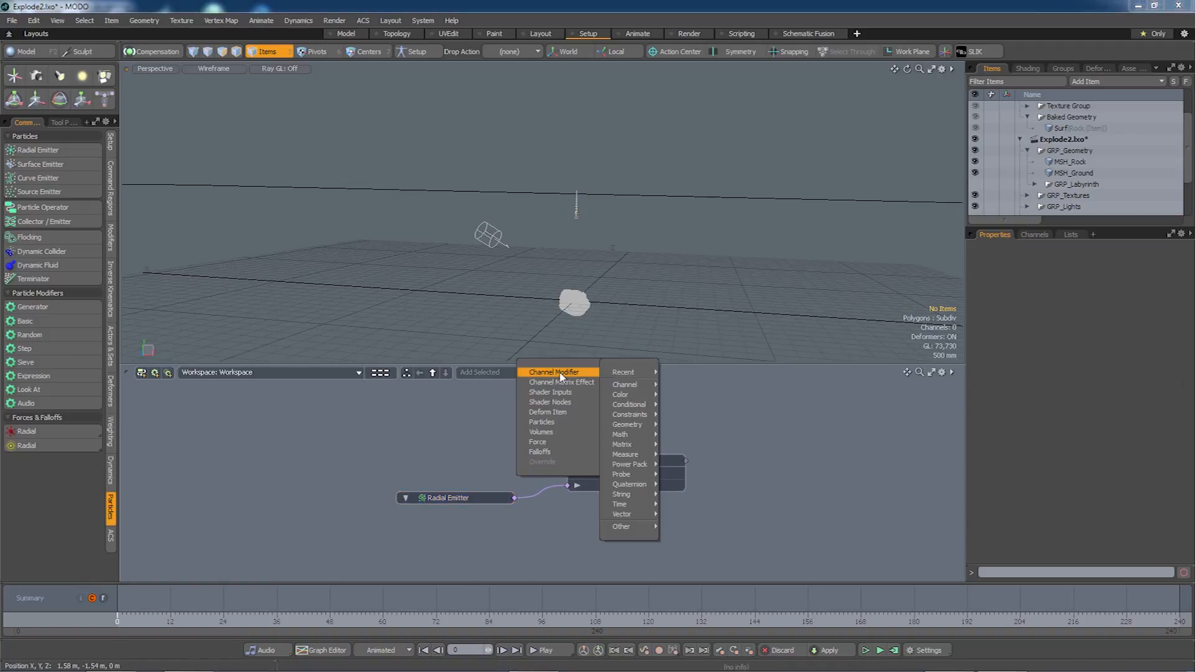
mouse_move(577, 423)
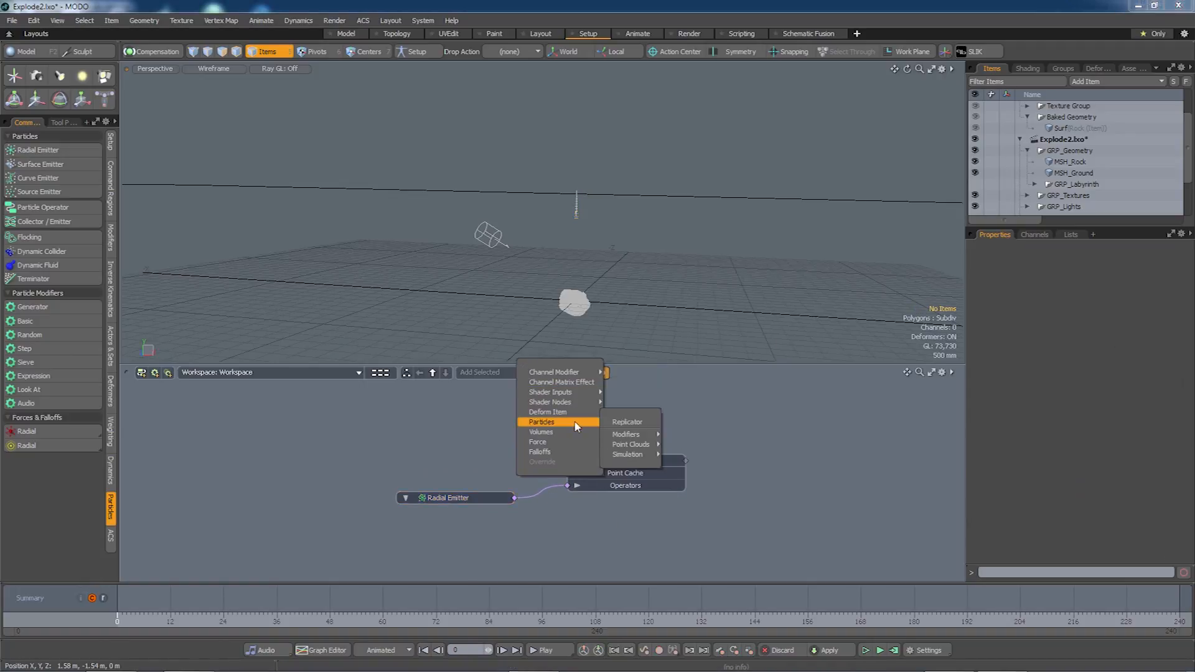
left_click(622, 423)
left_click(799, 492)
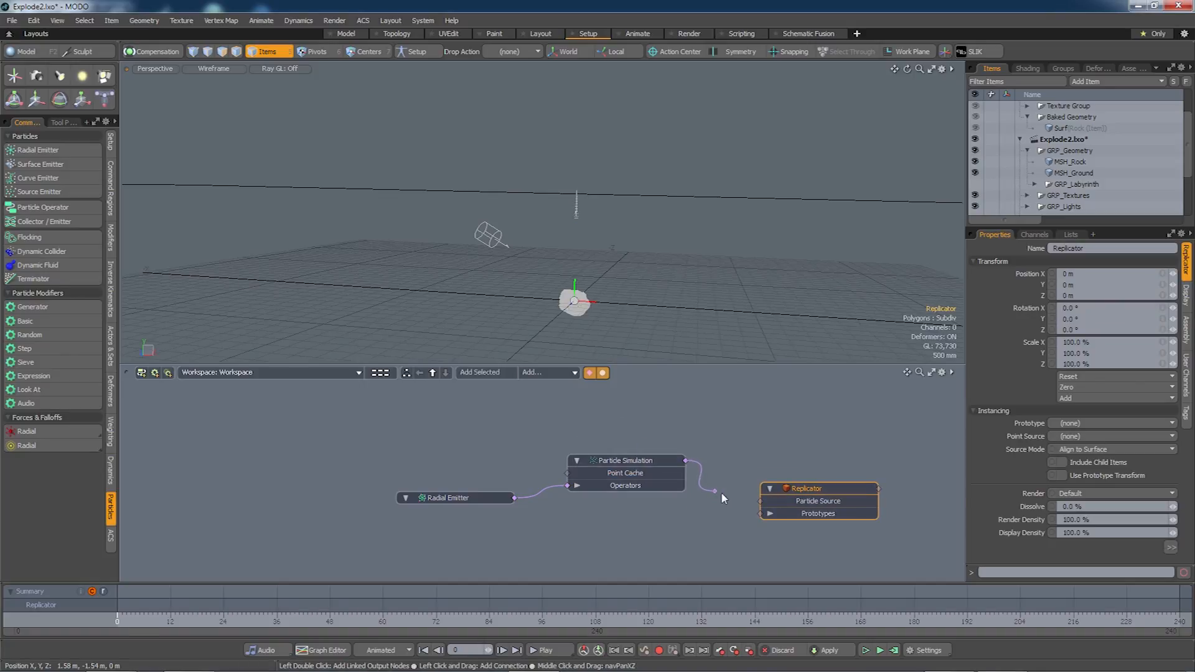
left_click_drag(755, 504, 769, 507)
left_click_drag(770, 505, 762, 501)
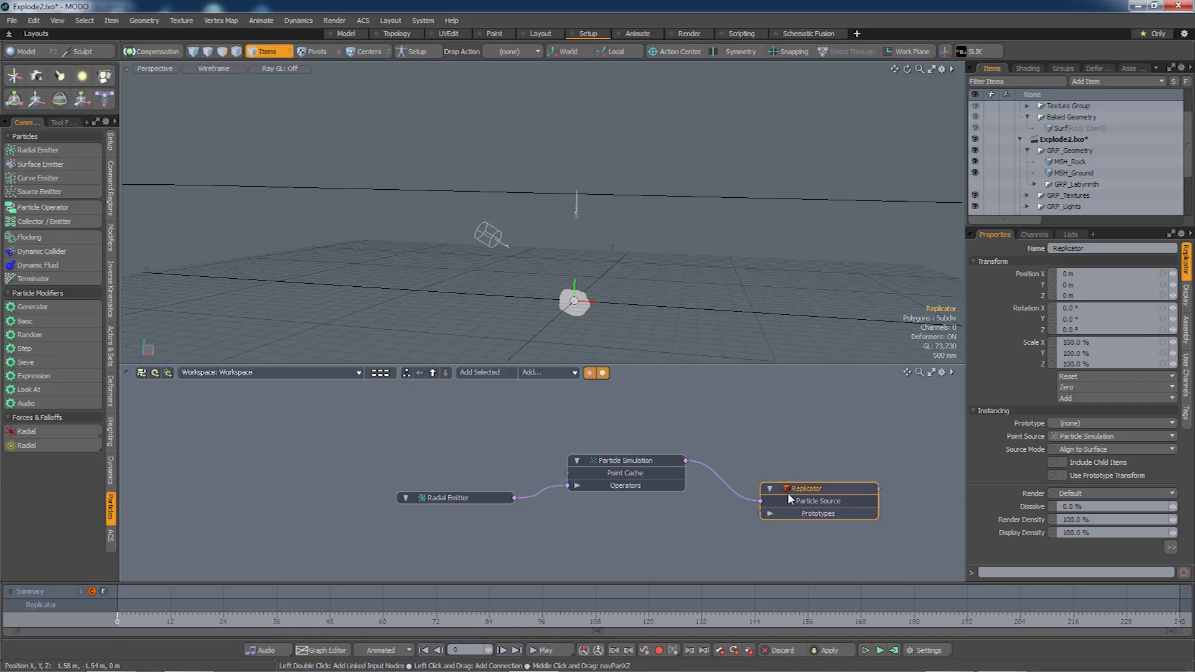
Bring MSH_Rock into the schematic and wire it as the Replicator's prototype.
left_click(1070, 163)
left_click_drag(819, 423, 586, 539)
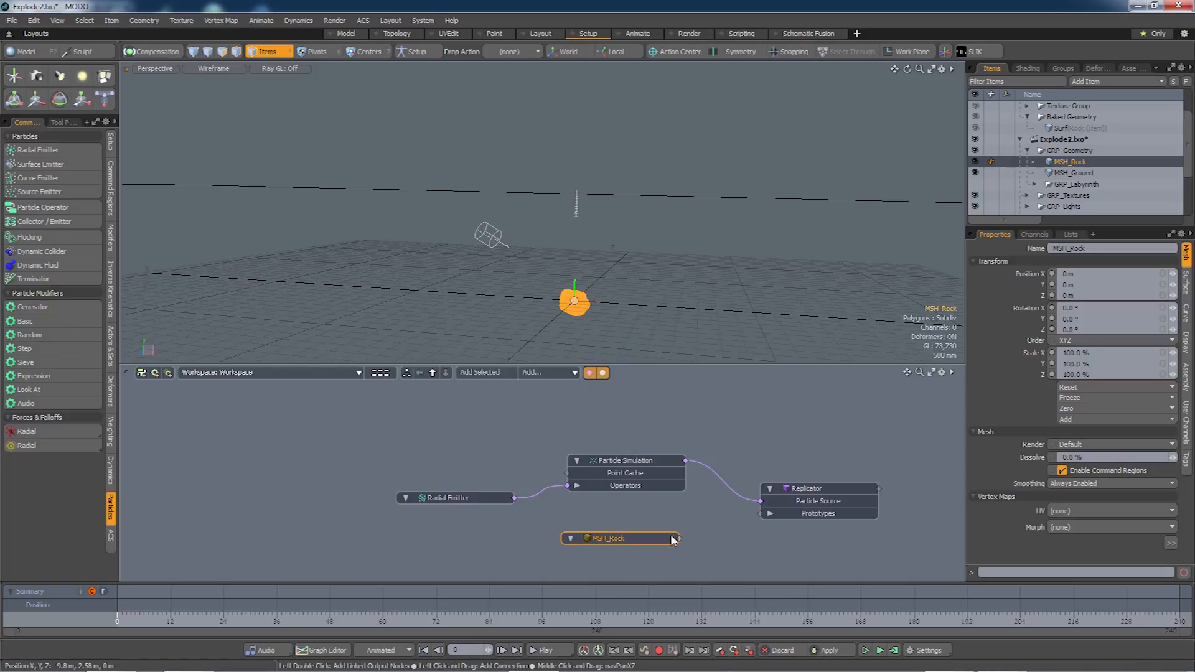
left_click_drag(771, 518, 769, 516)
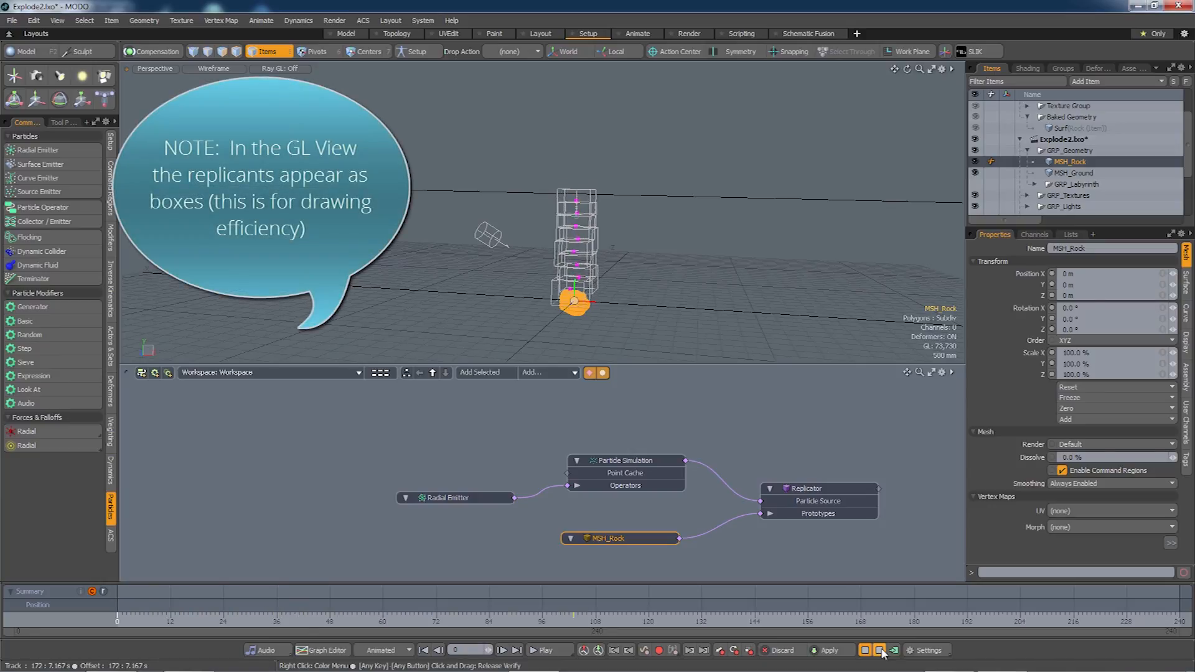
left_click(880, 650)
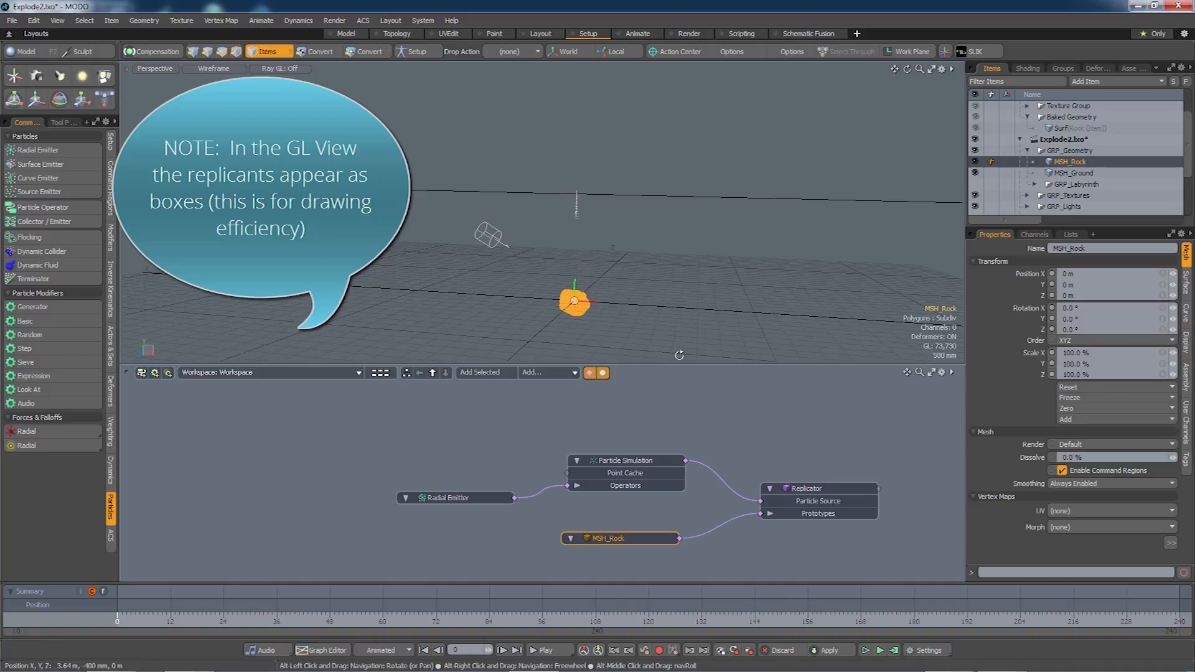
left_click(812, 494)
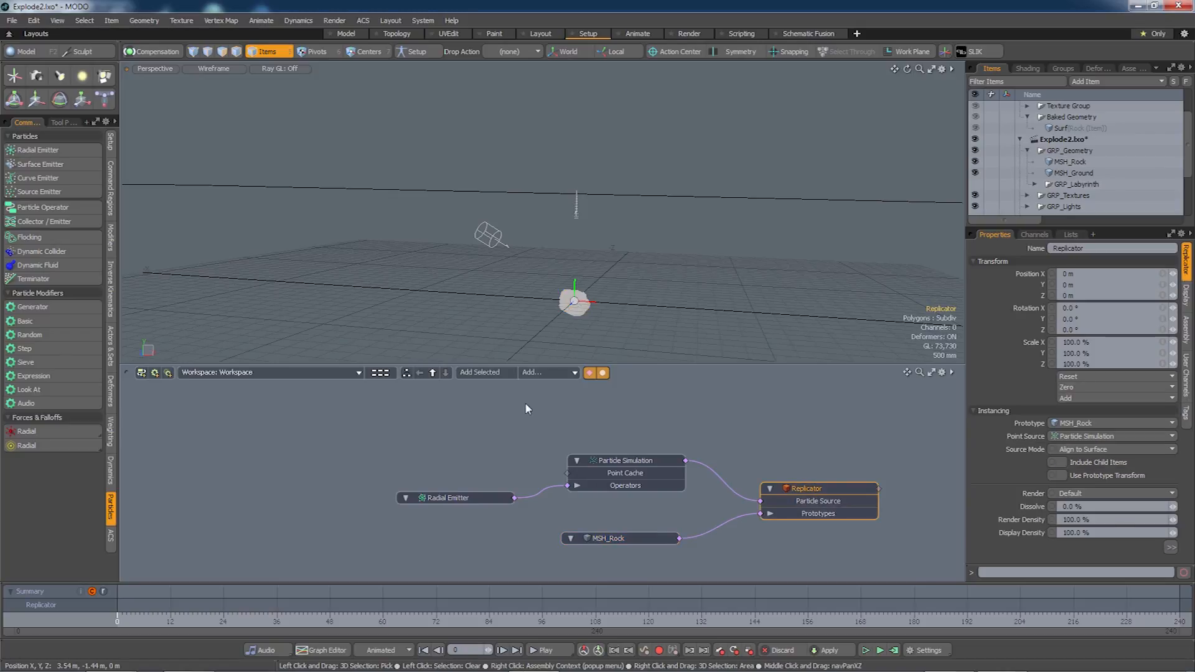
left_click(111, 471)
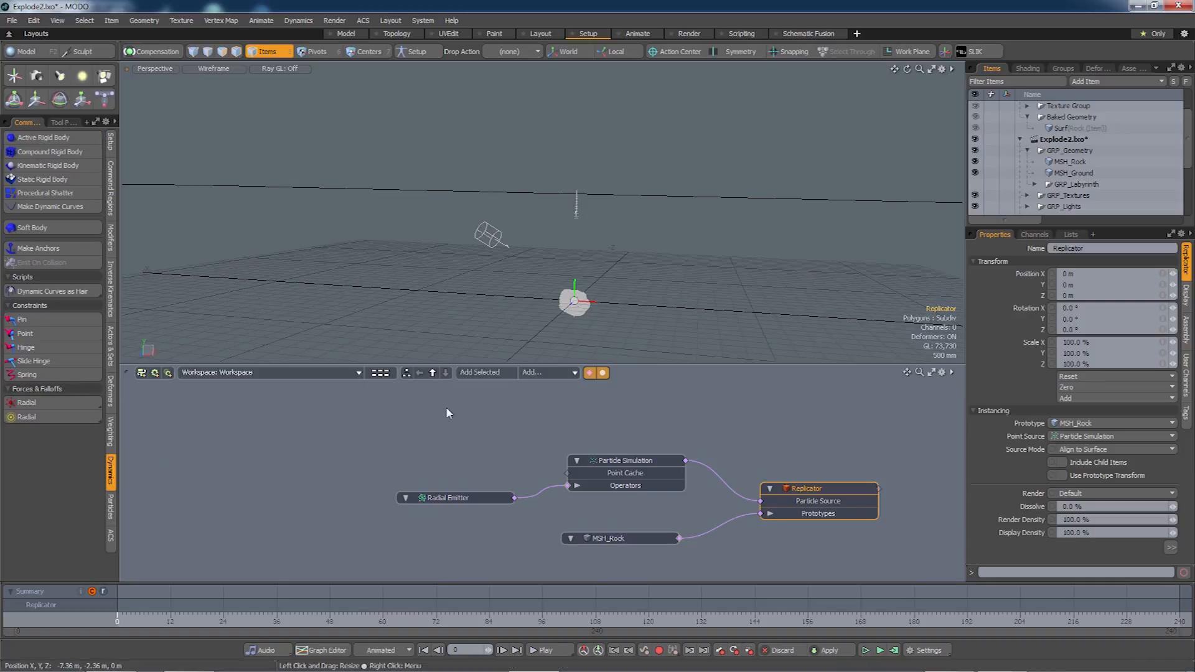
Add a Dynamic Replicator to the particle simulation and rearrange the MSH_Rock and simulation nodes.
double_click(567, 486)
left_click_drag(508, 468, 451, 417)
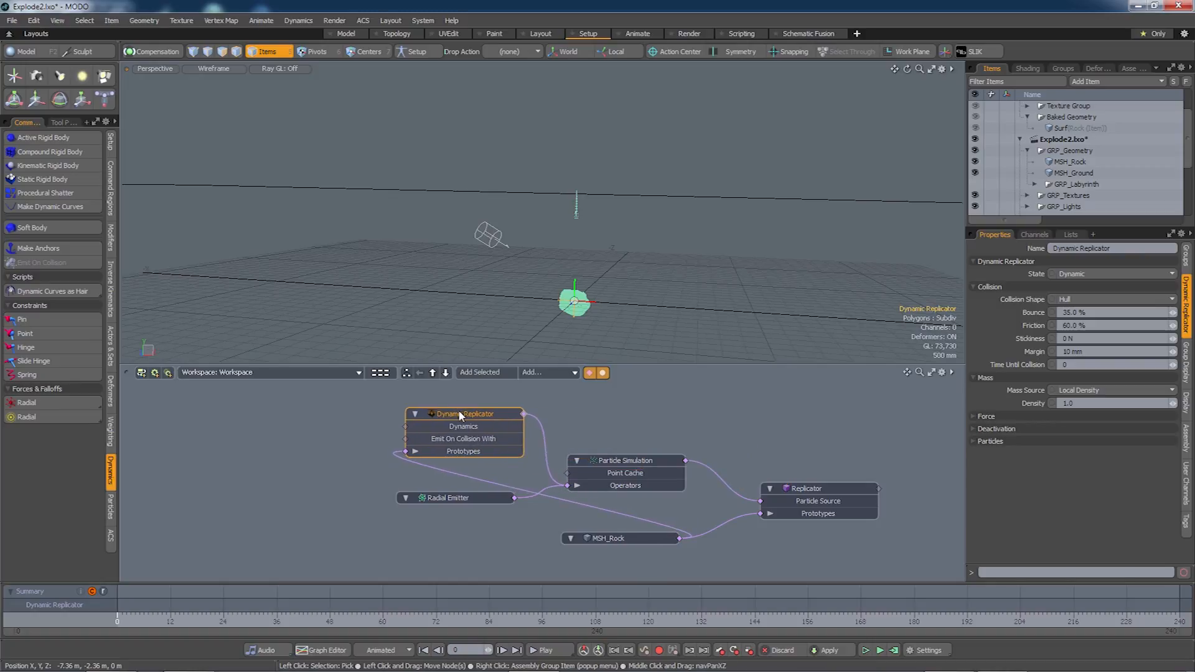
left_click_drag(645, 537, 322, 541)
left_click_drag(611, 468, 625, 470)
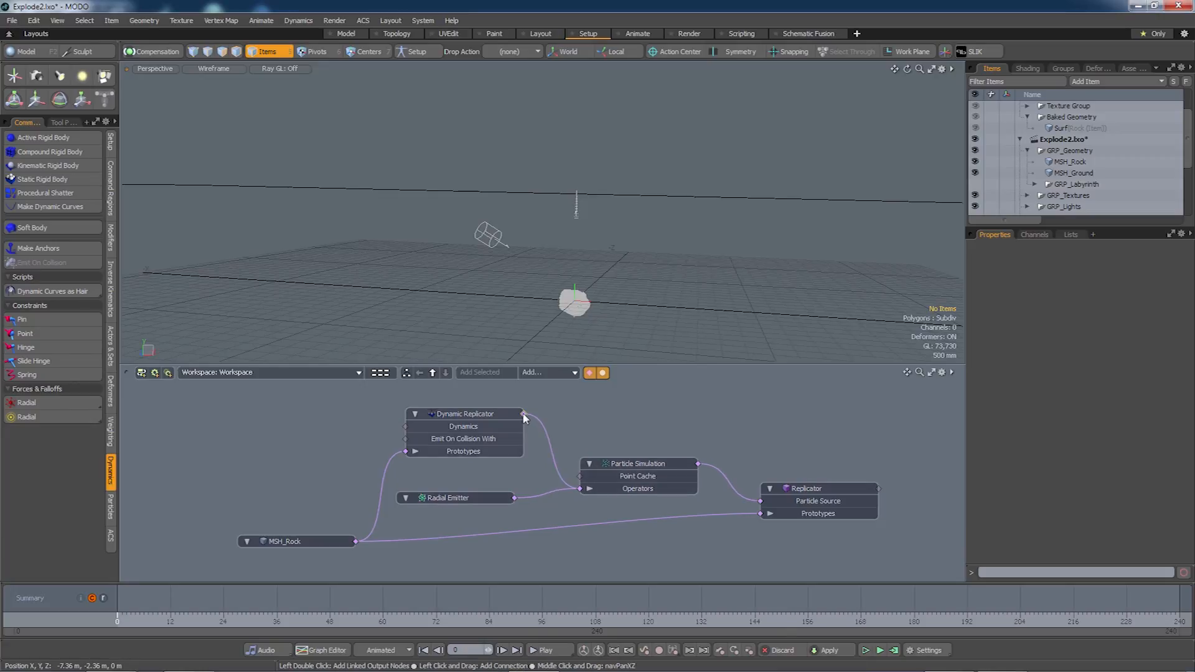
Create a solver linked to the Dynamic Replicator, then run and reset the rigid-body simulation.
double_click(524, 414)
left_click_drag(626, 408, 793, 403)
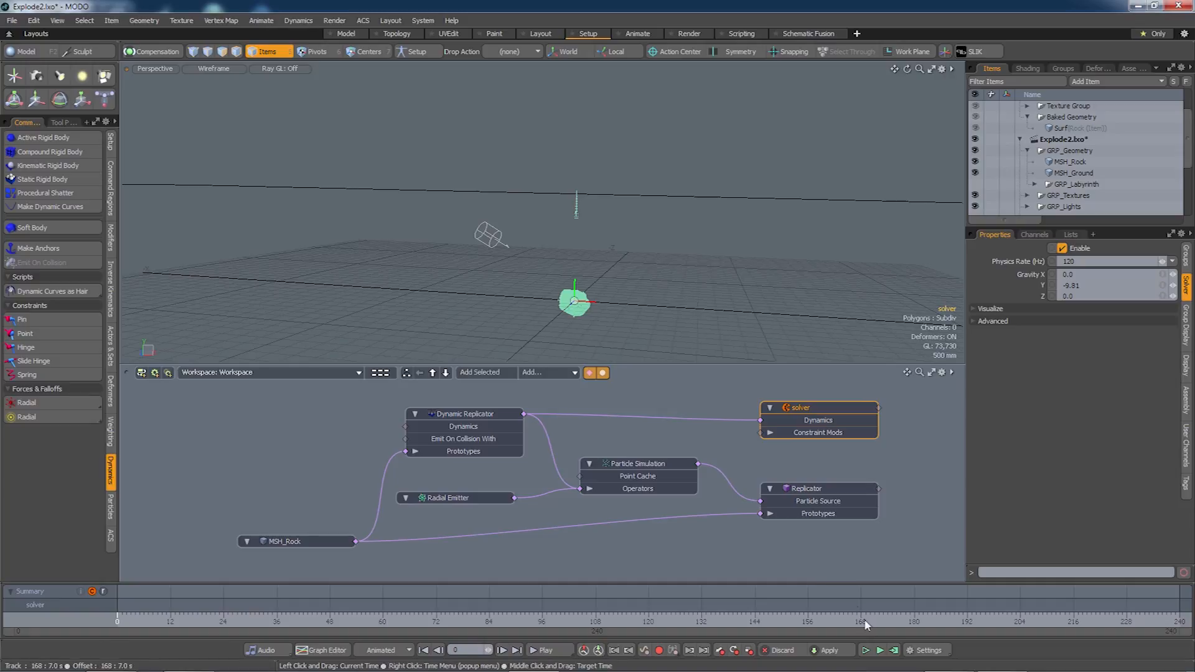
left_click(880, 650)
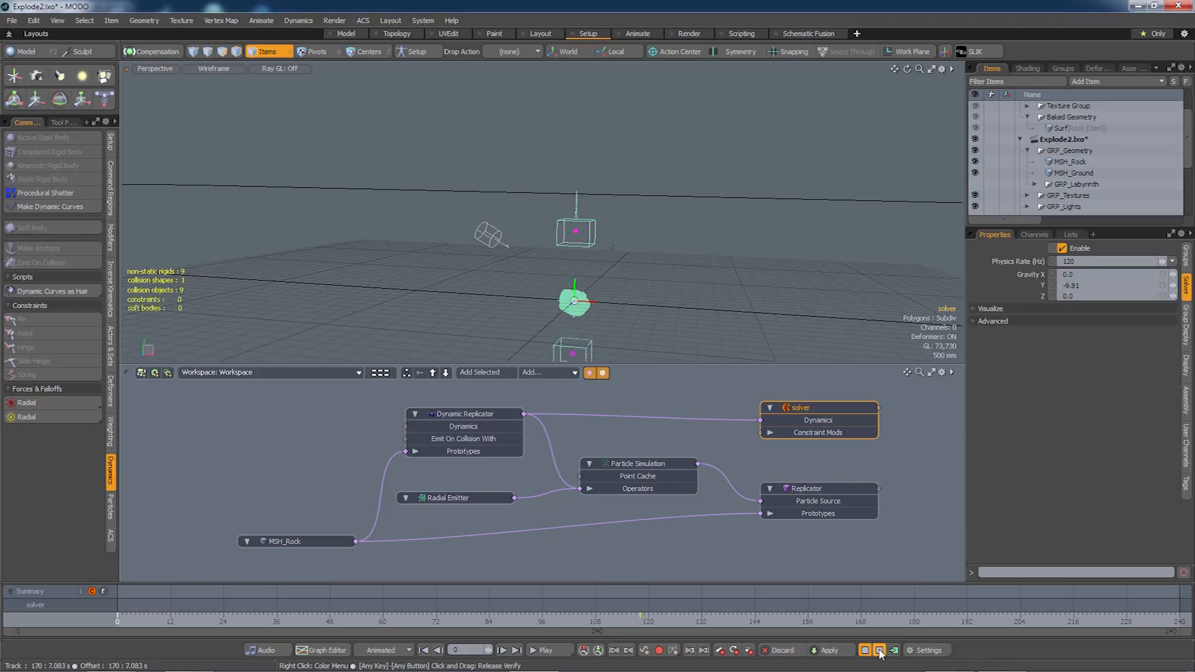
left_click(880, 651)
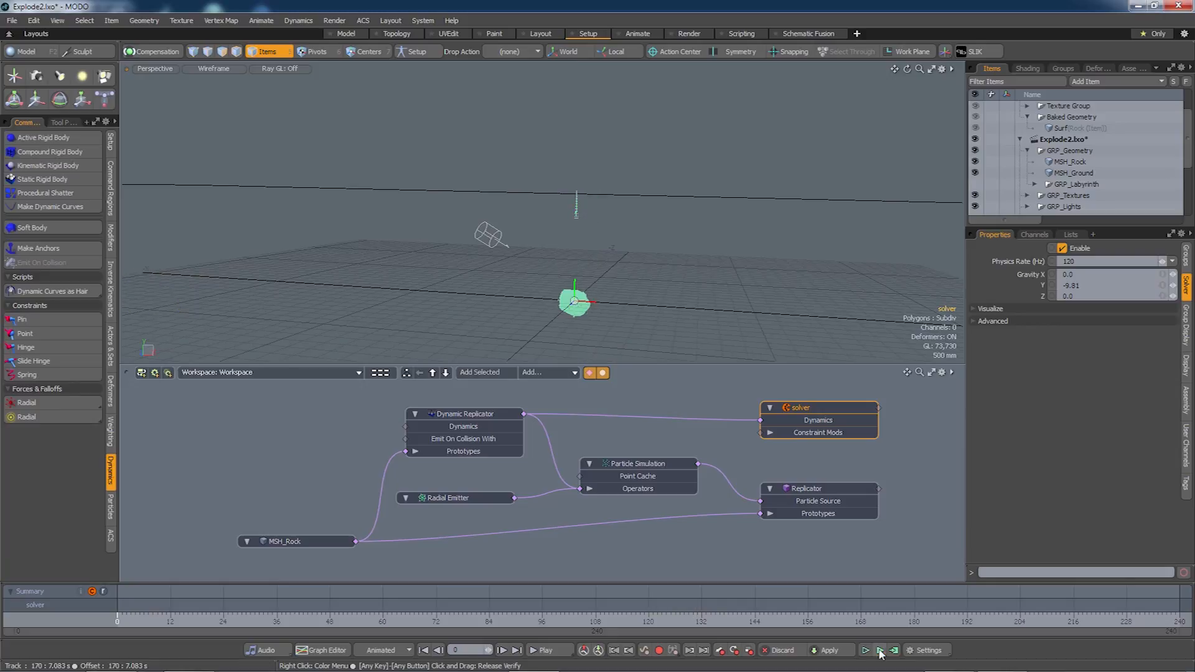
Make MSH_Ground a static rigid body wired to the solver and test rocks landing on it.
left_click(1070, 174)
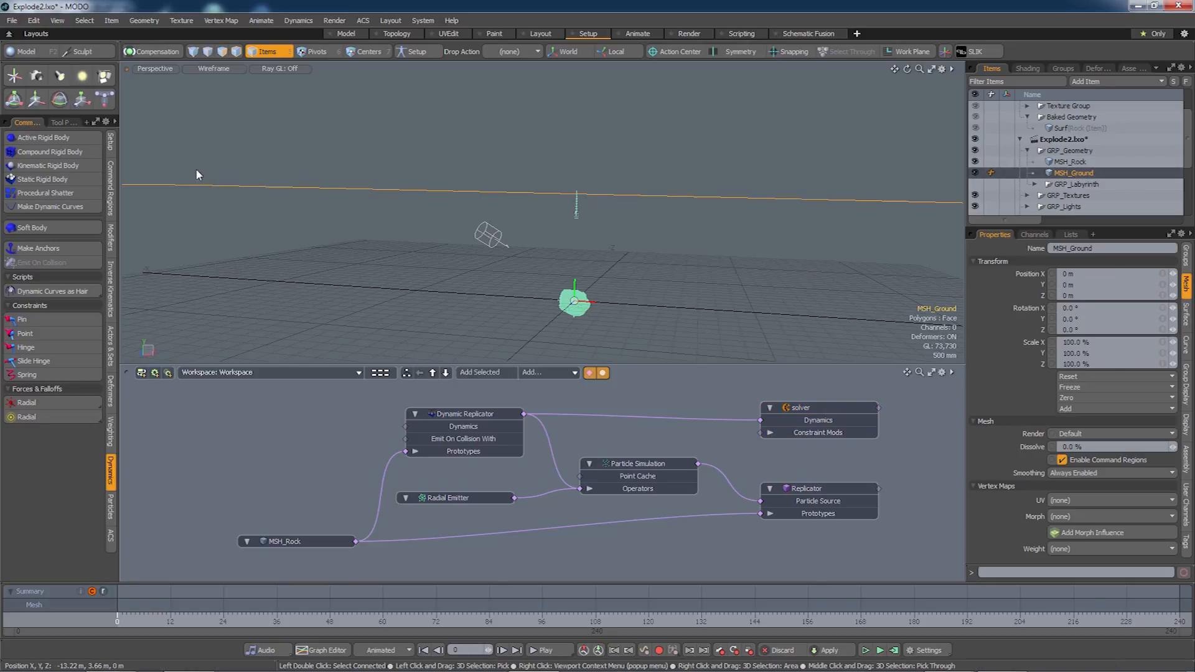
left_click(62, 181)
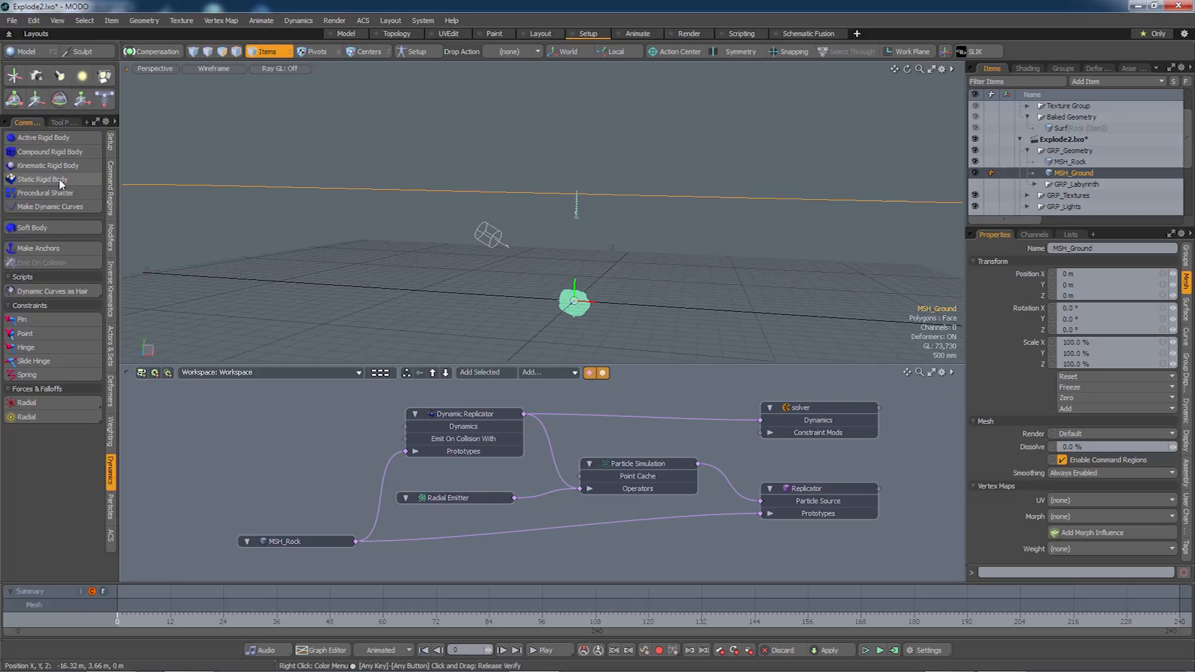
double_click(758, 421)
left_click_drag(673, 420, 572, 393)
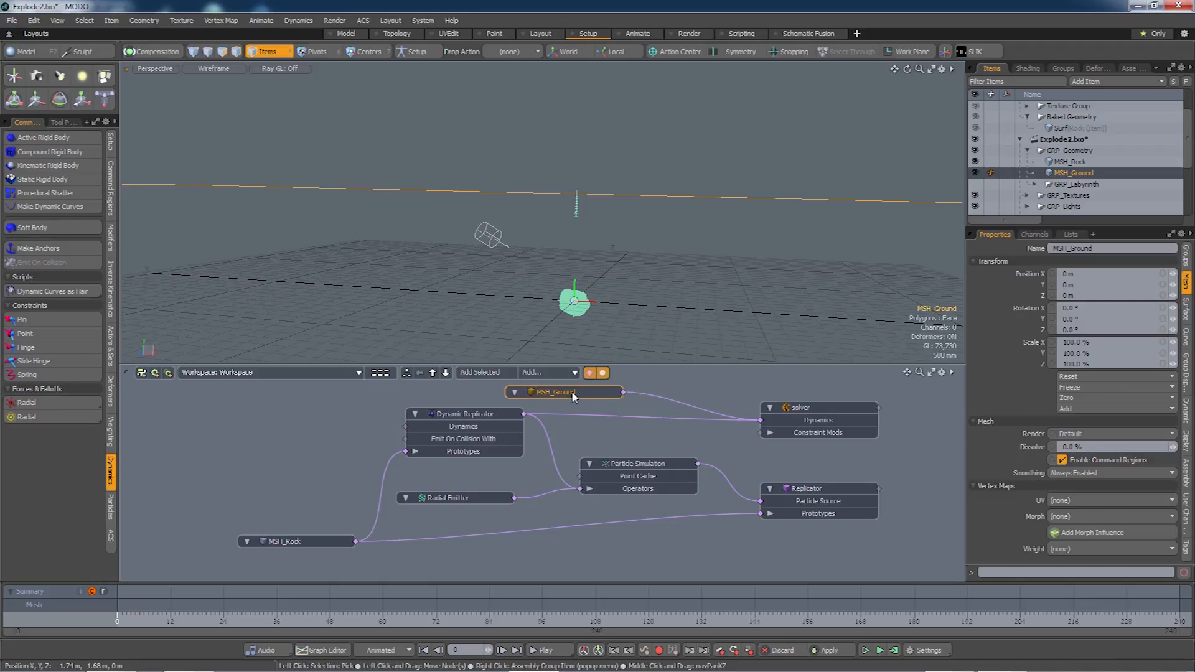
left_click(879, 651)
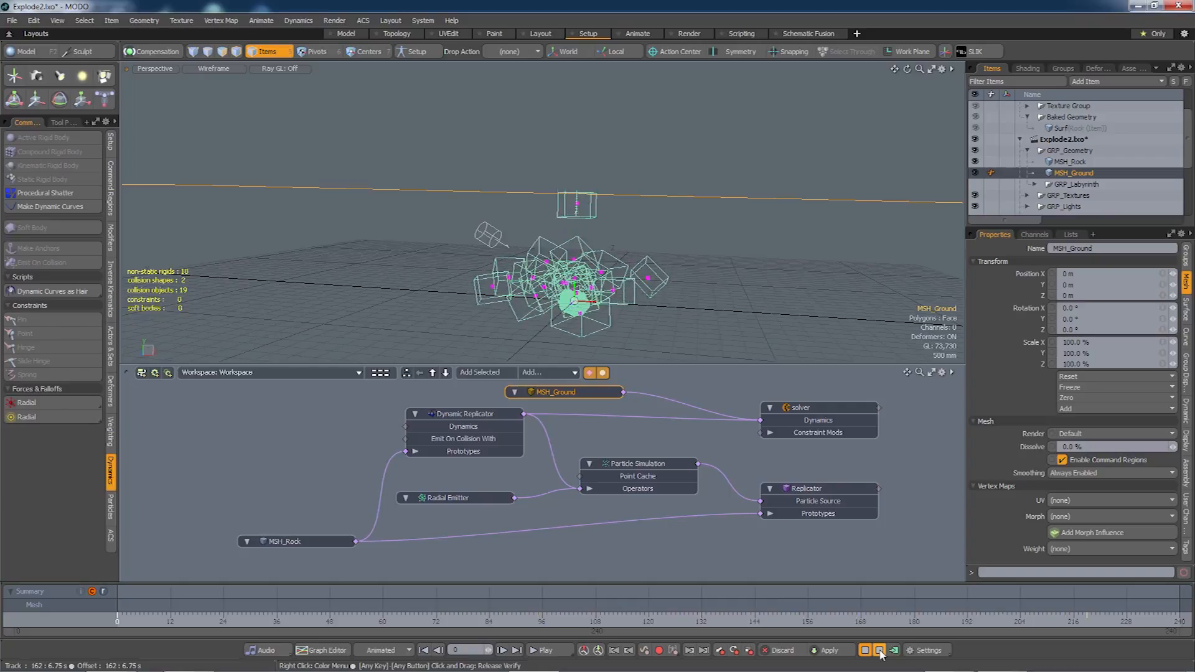
left_click(880, 650)
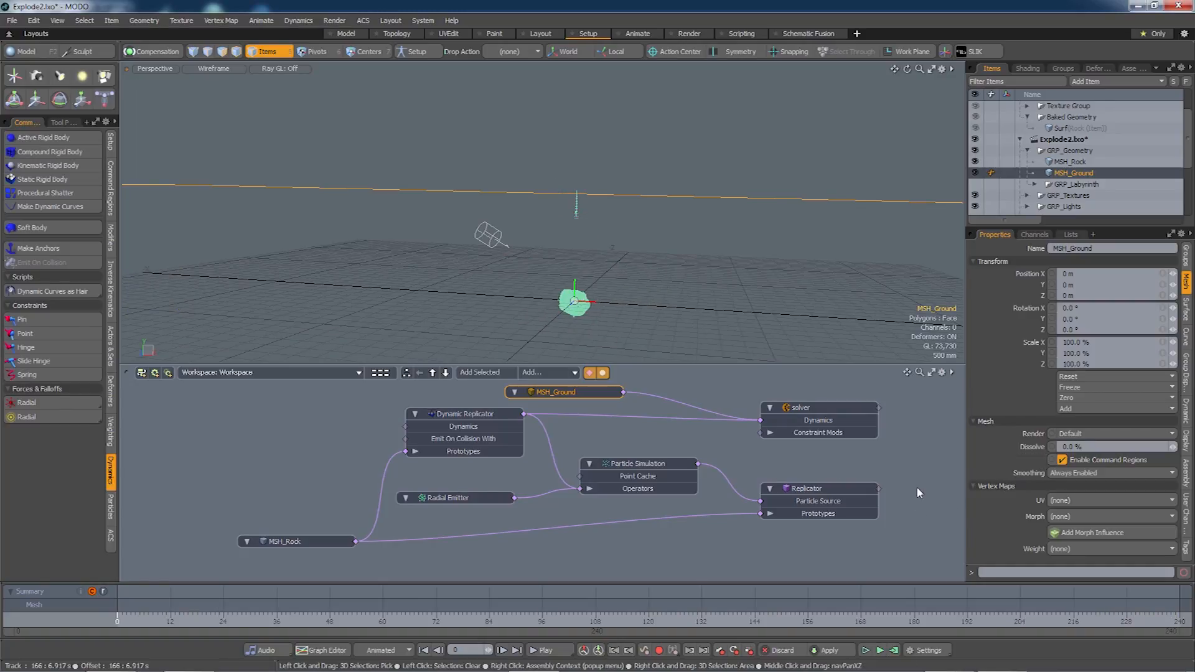
left_click(453, 497)
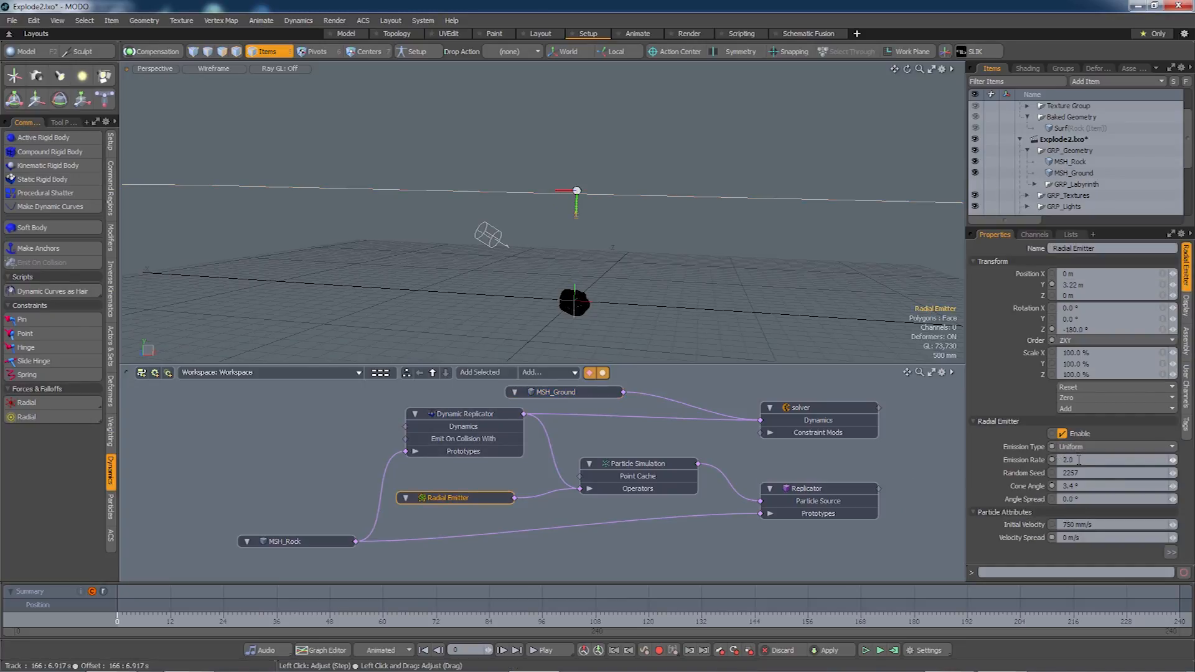
Give the Radial Emitter emission rate 3.0 and seed 0, raise it to 4.5 m, and rerun.
key("Tab")
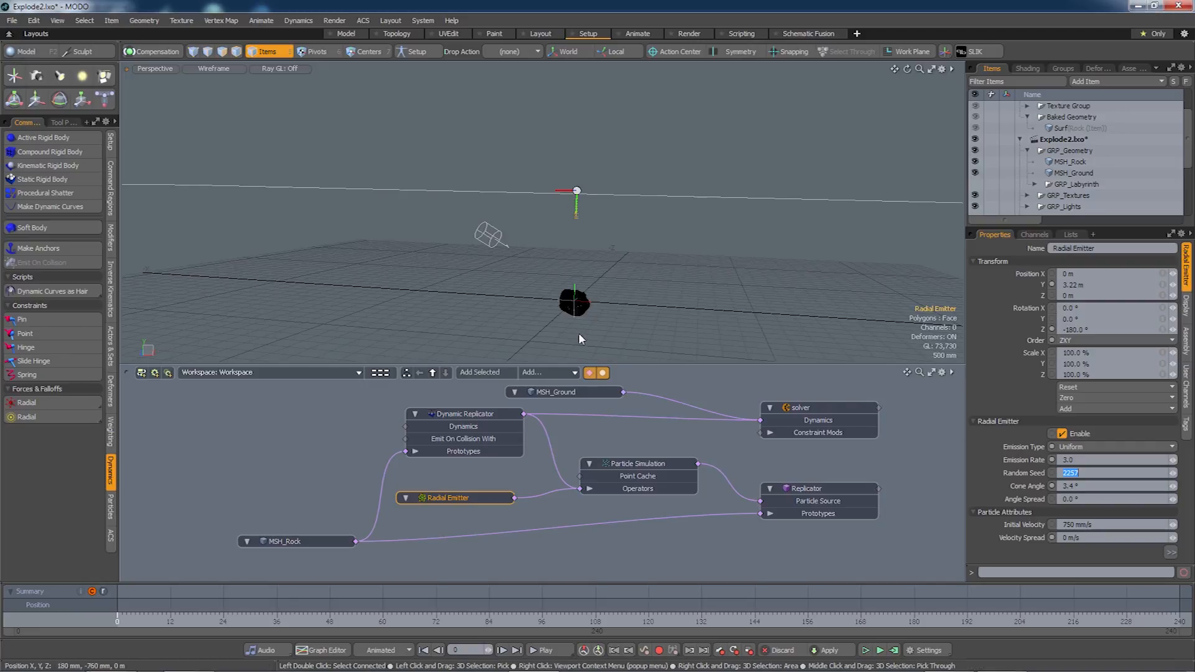
type("ww")
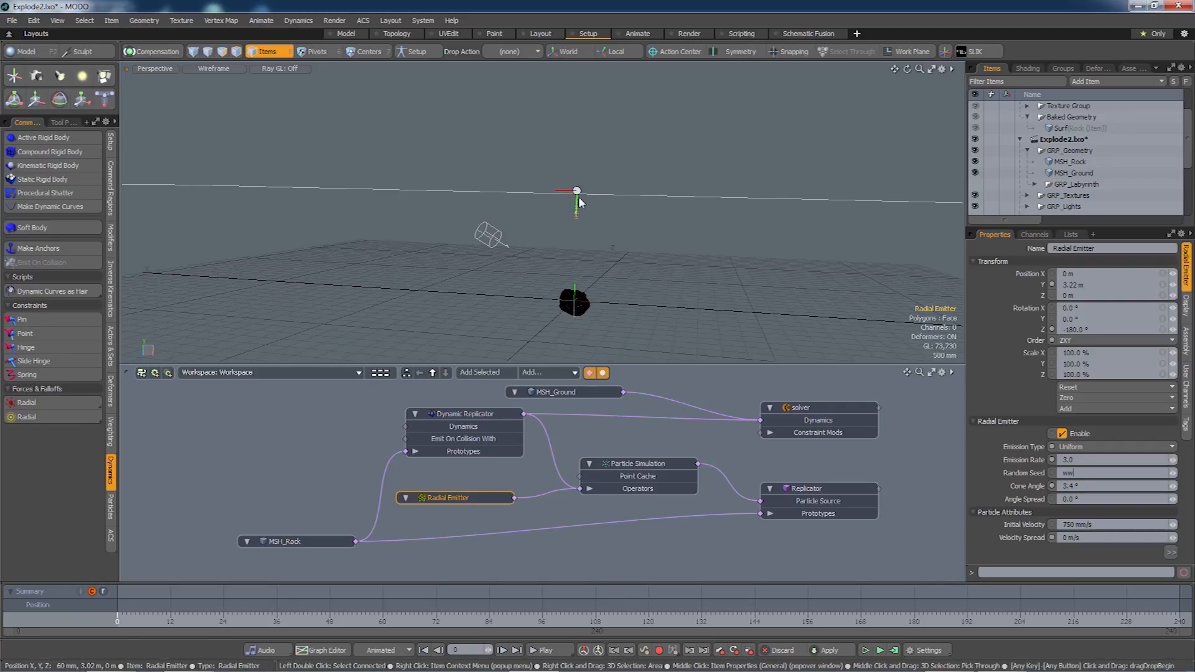
left_click(475, 476)
left_click(476, 498)
key("w")
left_click_drag(577, 147, 577, 108)
key("q")
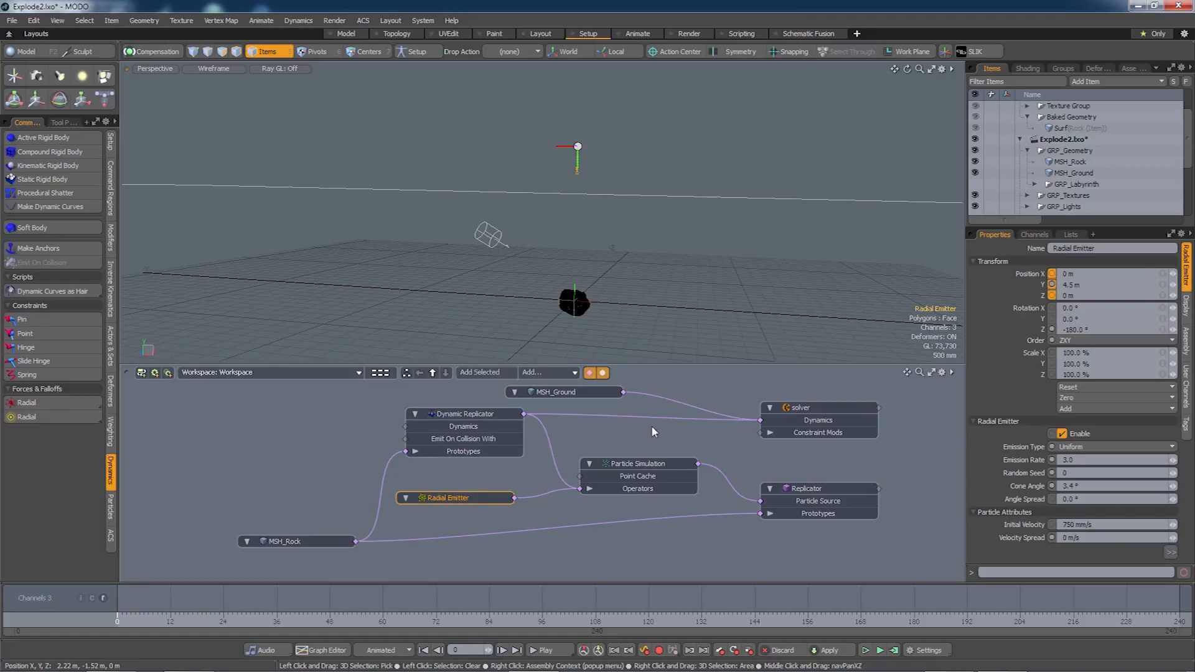
left_click(879, 650)
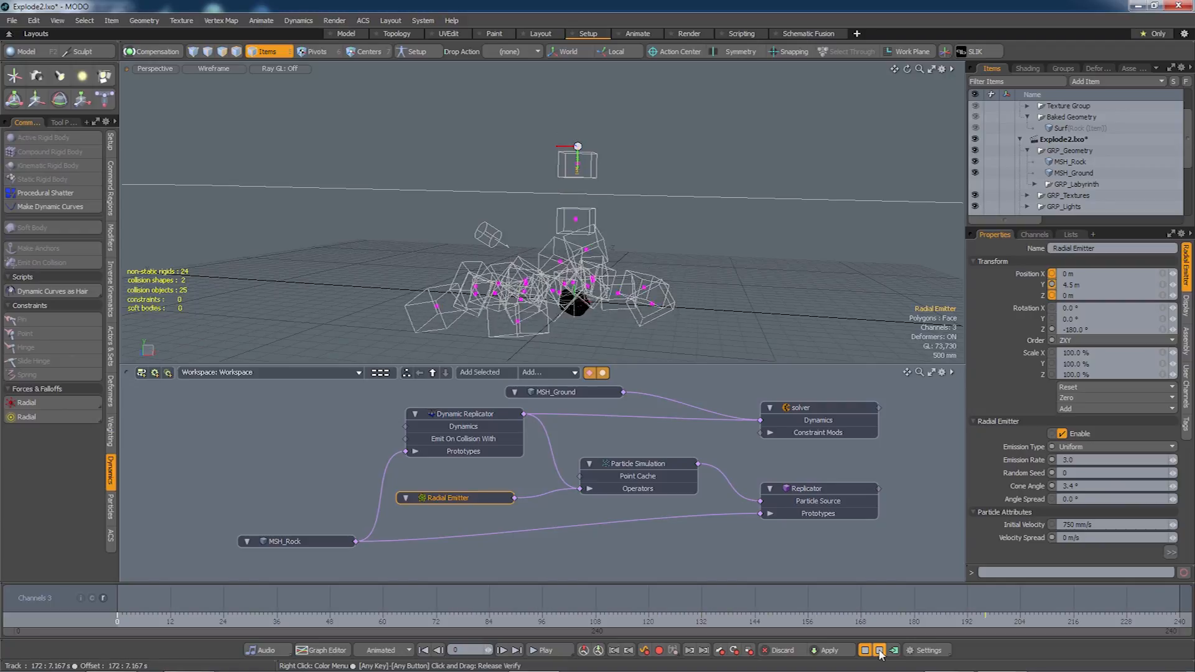
Stop the simulation and compute it over frames 0–240 to inspect the rock pile.
left_click(879, 650)
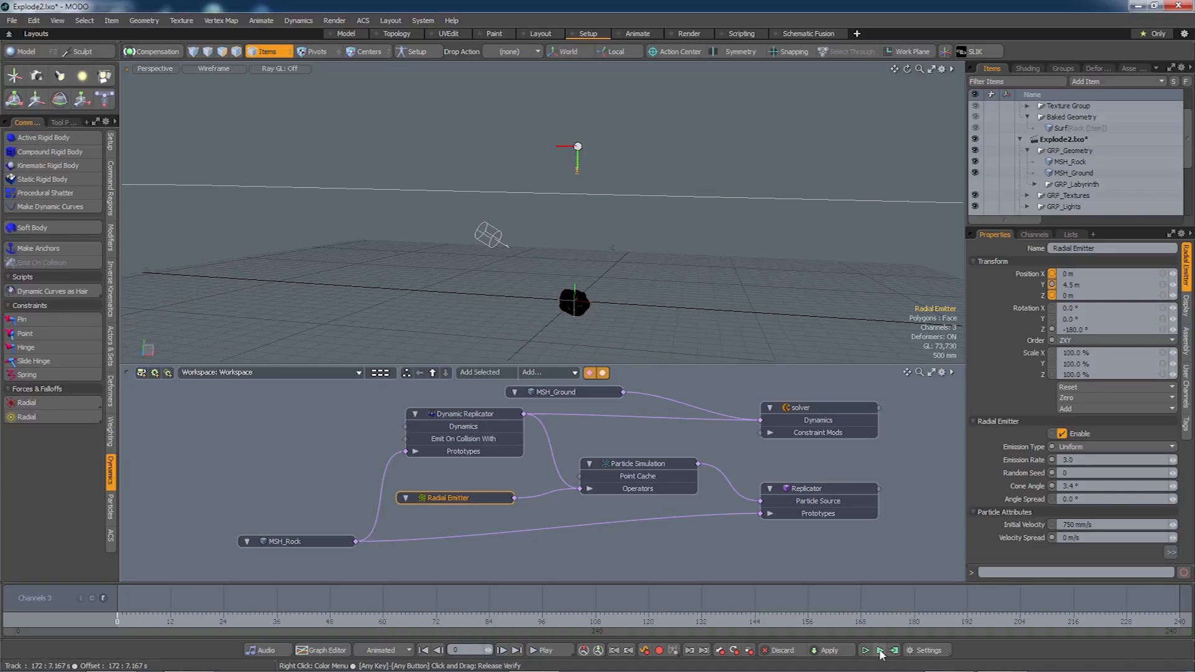
left_click(894, 650)
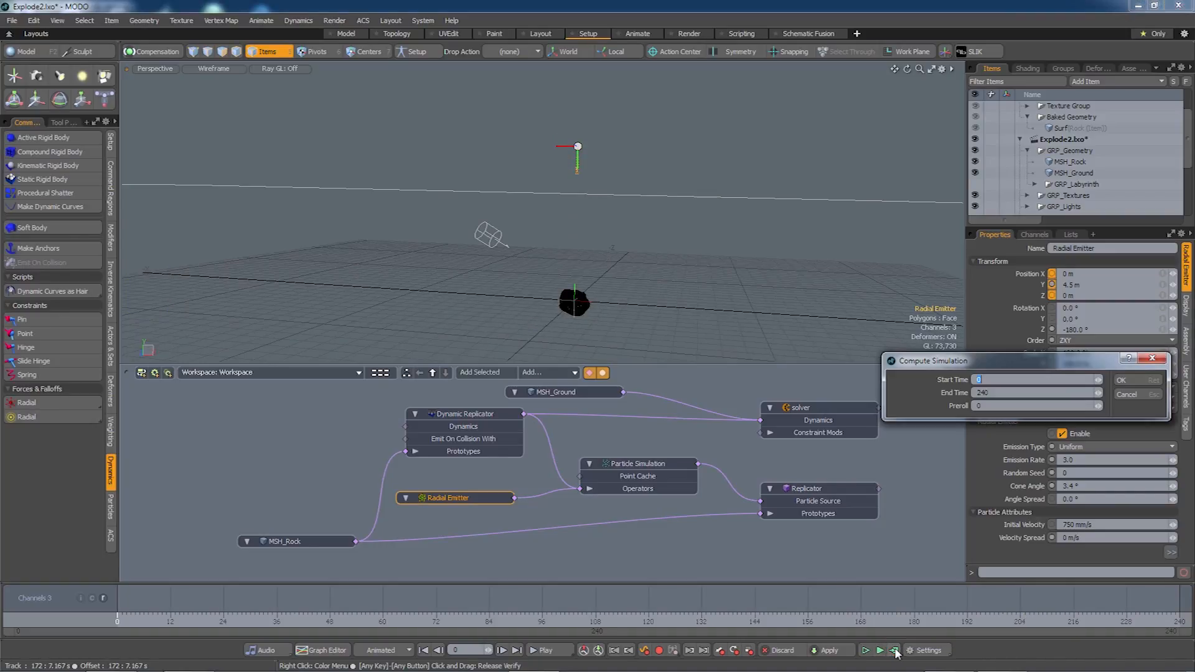
left_click(1132, 380)
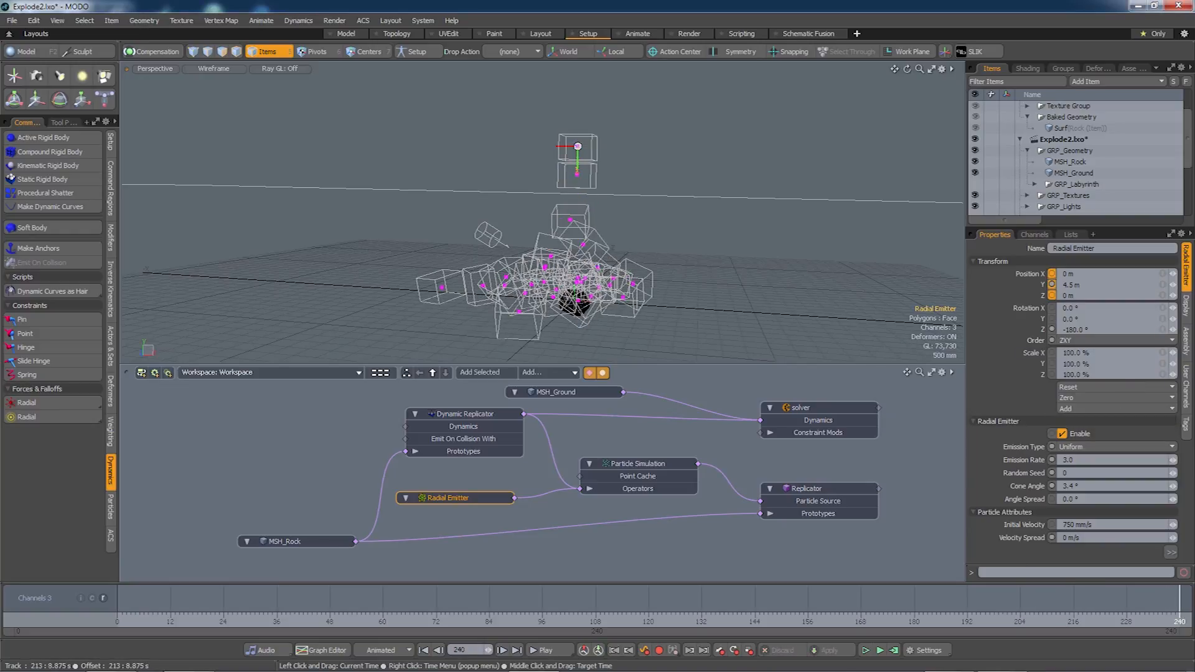
left_click_drag(741, 187, 580, 296, "alt")
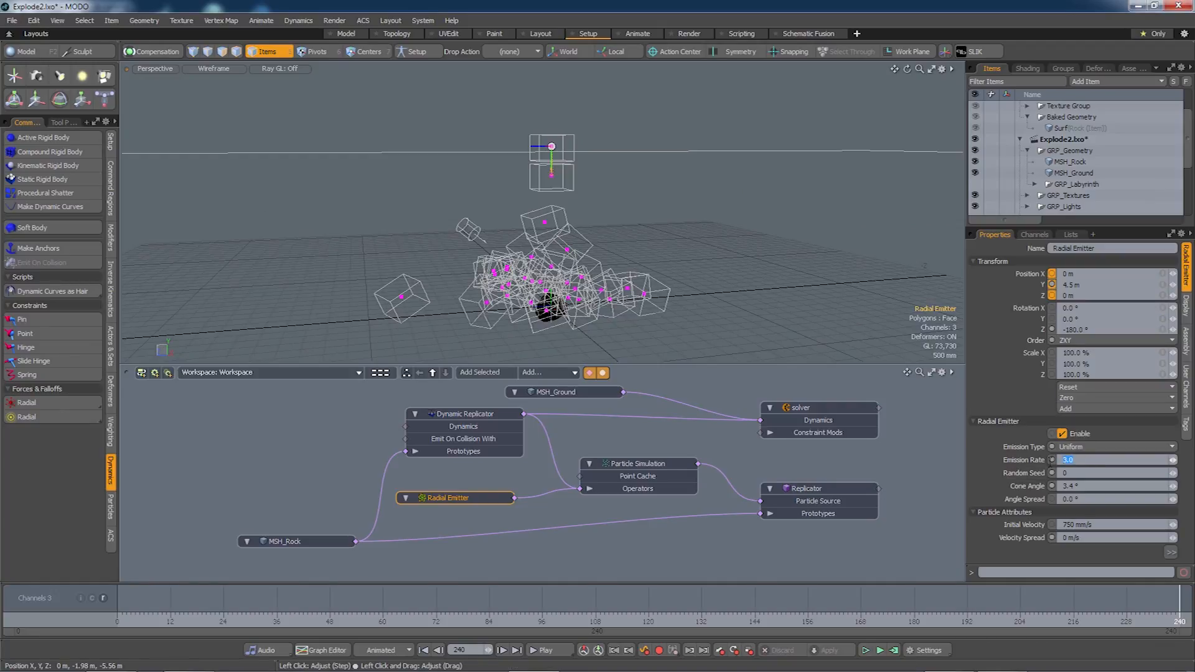
Raise the emission rate to 4.0, recompute, and scrub the timeline through frame 180.
key("Return")
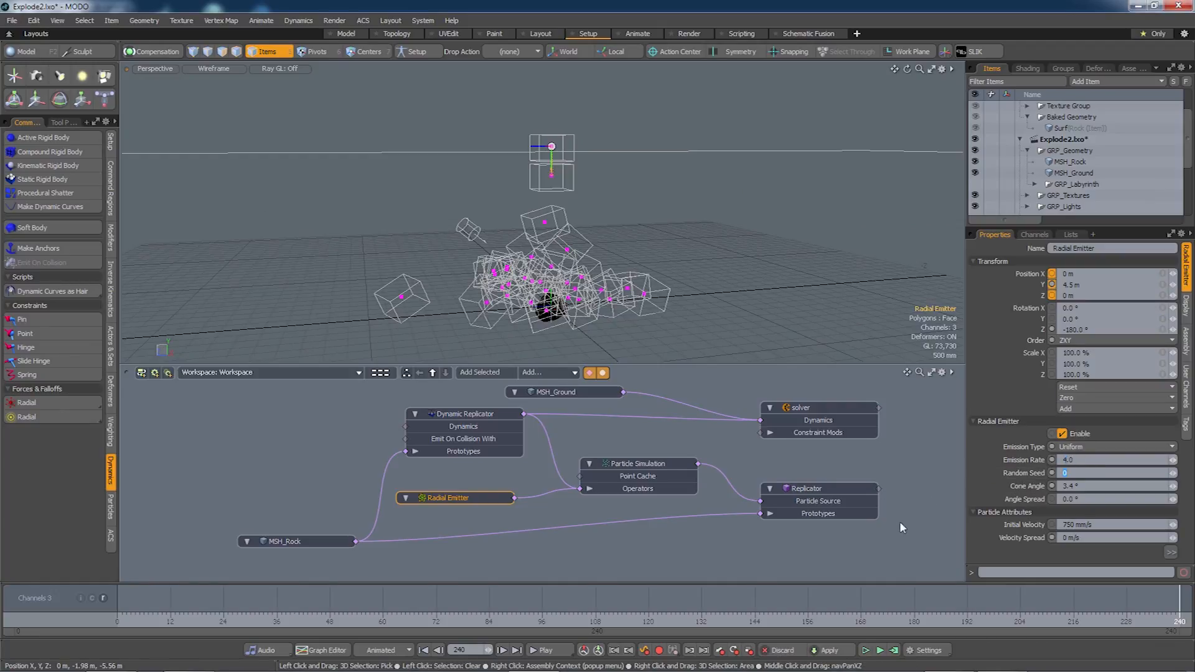
left_click(894, 650)
left_click(1128, 380)
left_click_drag(941, 625, 1180, 626)
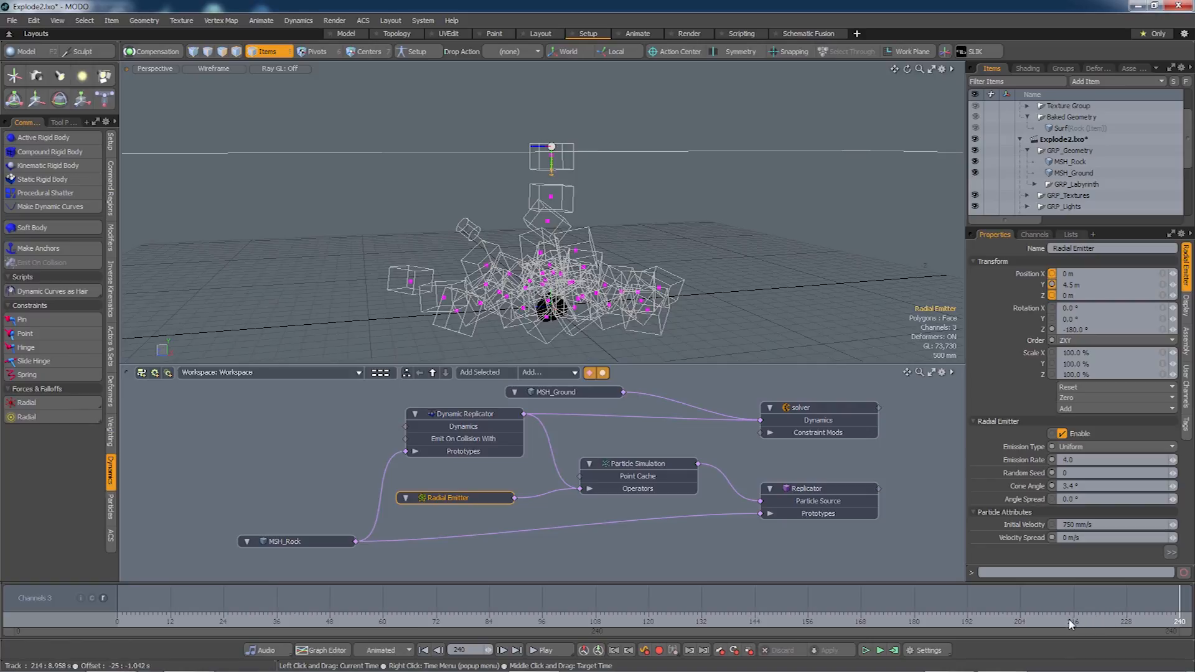
left_click(914, 624)
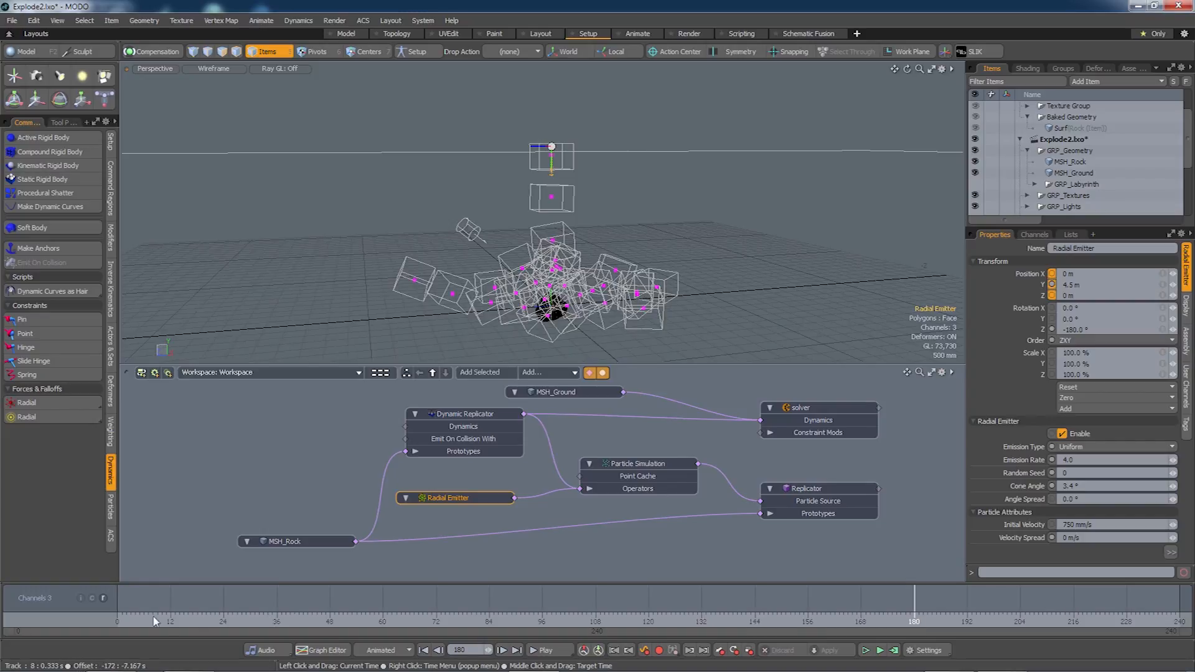
left_click(149, 622)
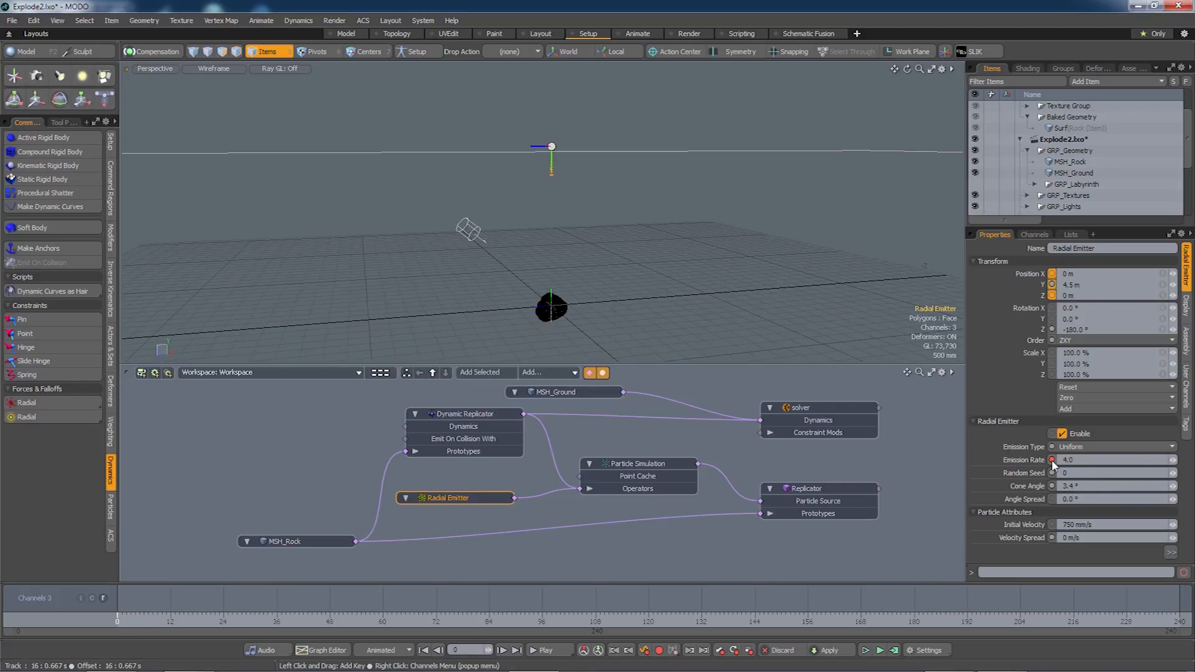
Key Emission Rate to 0.0 at frame 180 and give that key stepped interpolation.
left_click(914, 624)
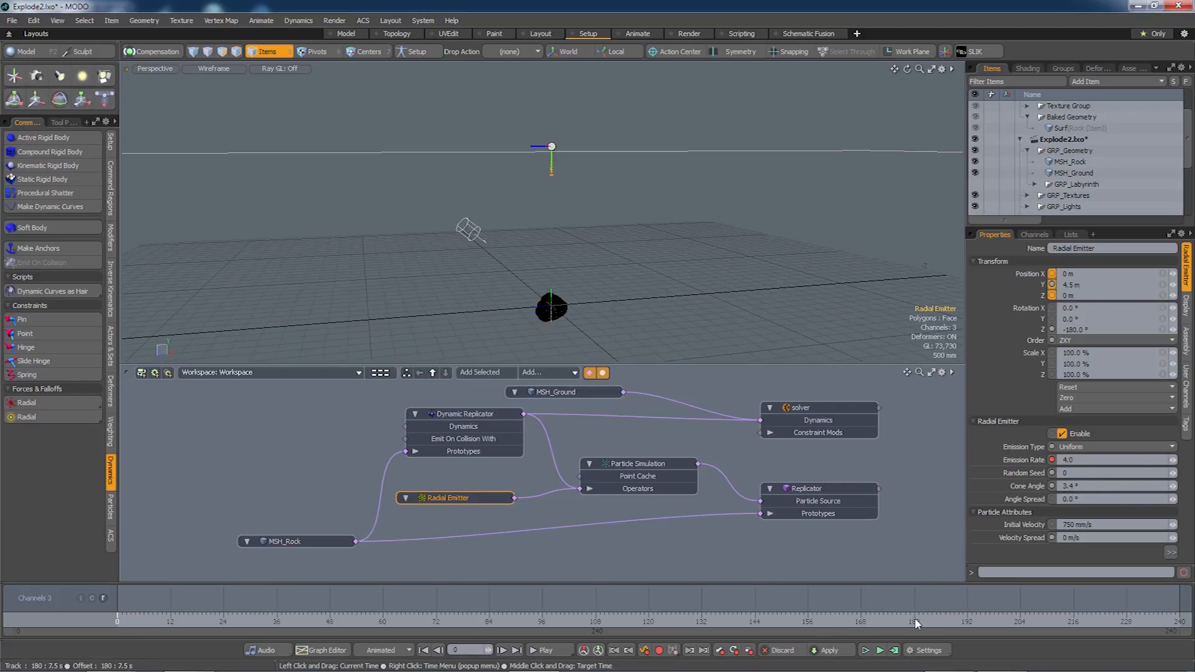
left_click(1065, 458)
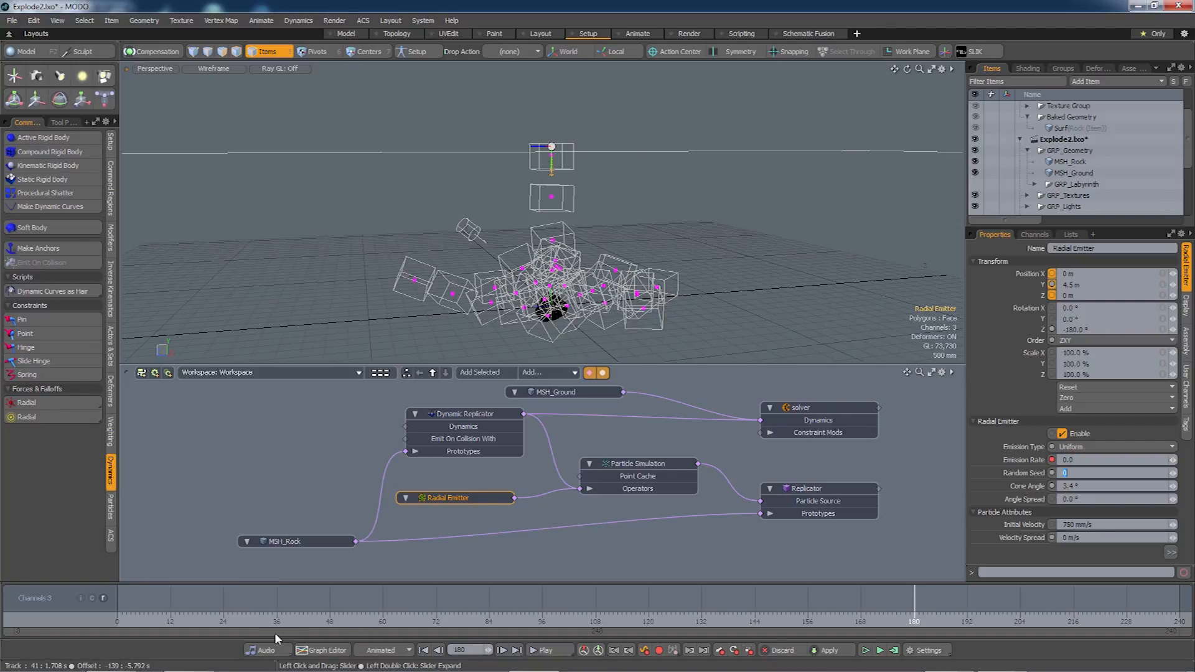
left_click(312, 651)
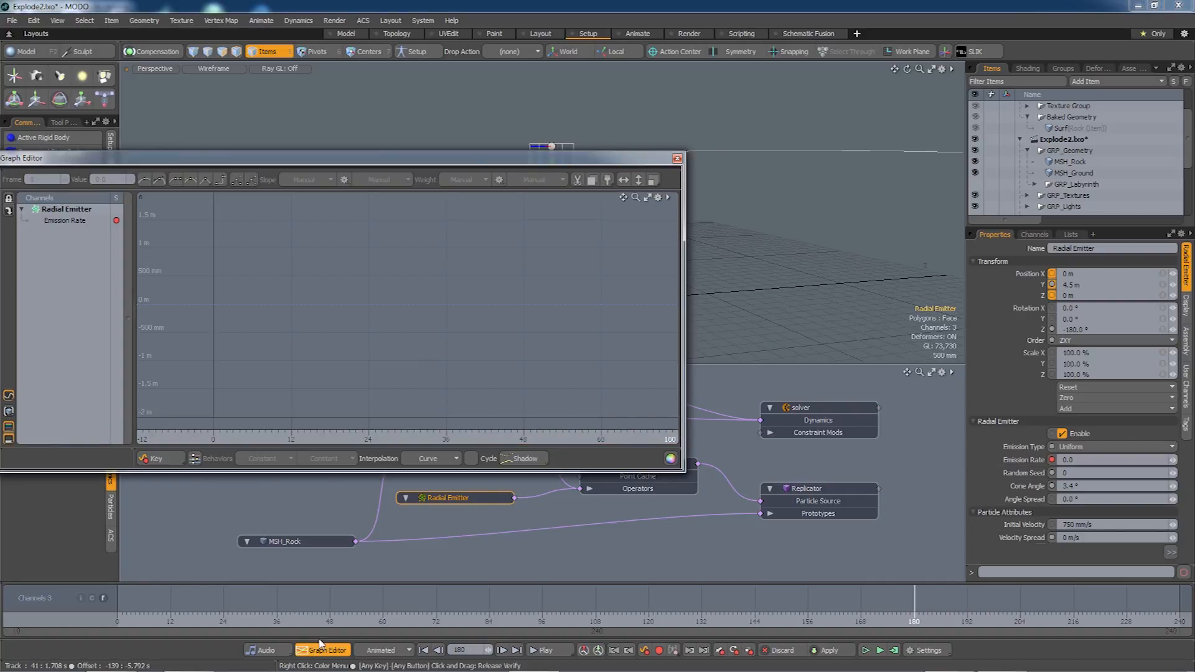
left_click(73, 223)
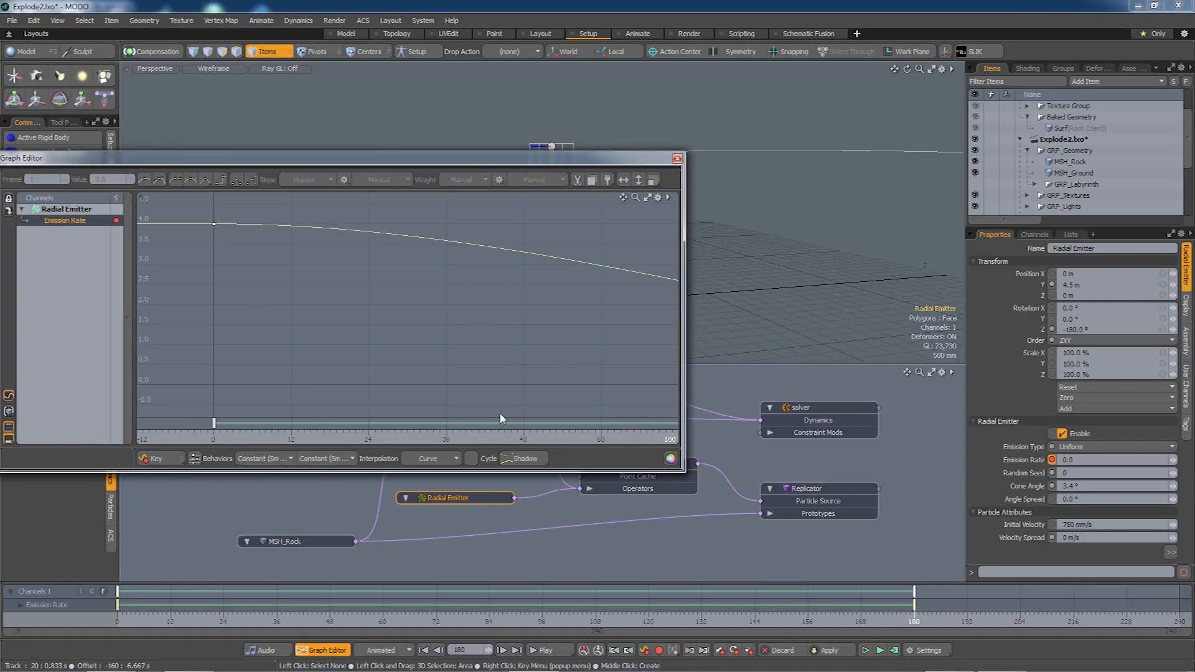
key("a")
left_click(618, 362)
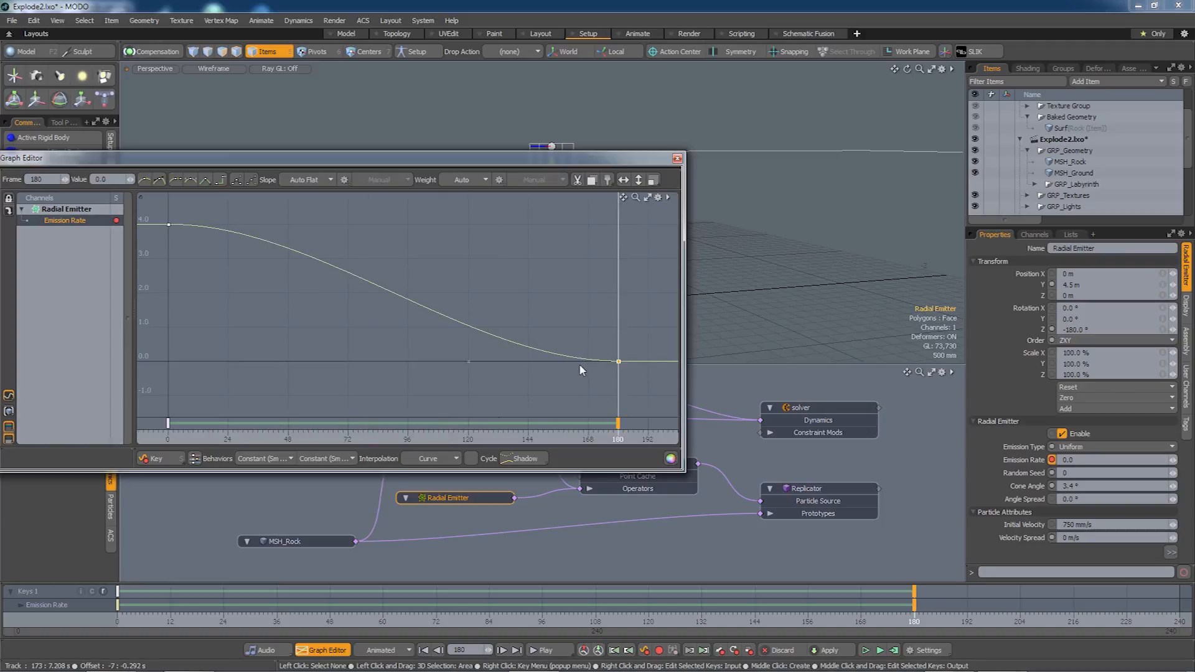
left_click(451, 463)
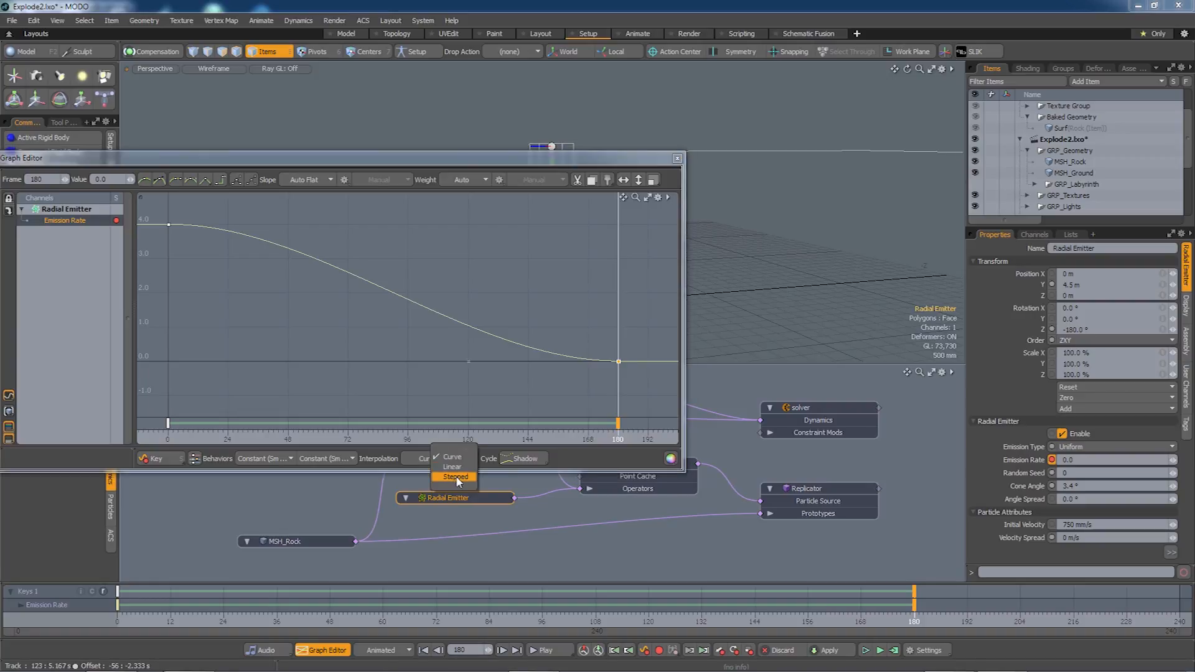
left_click(456, 476)
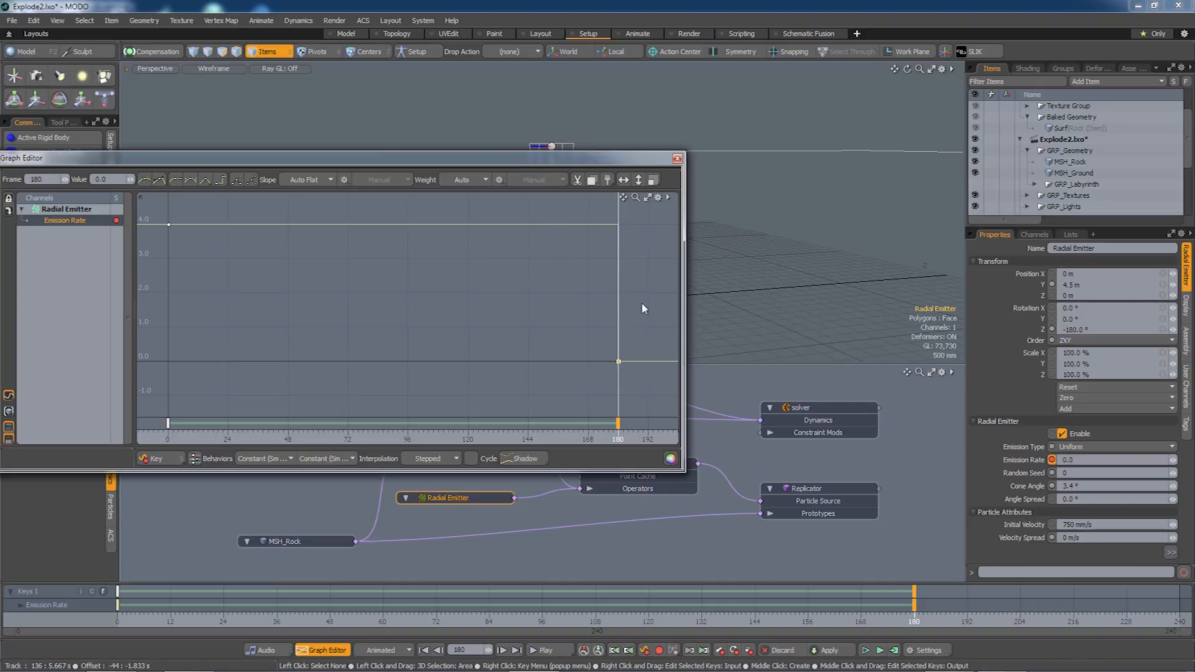
left_click(677, 158)
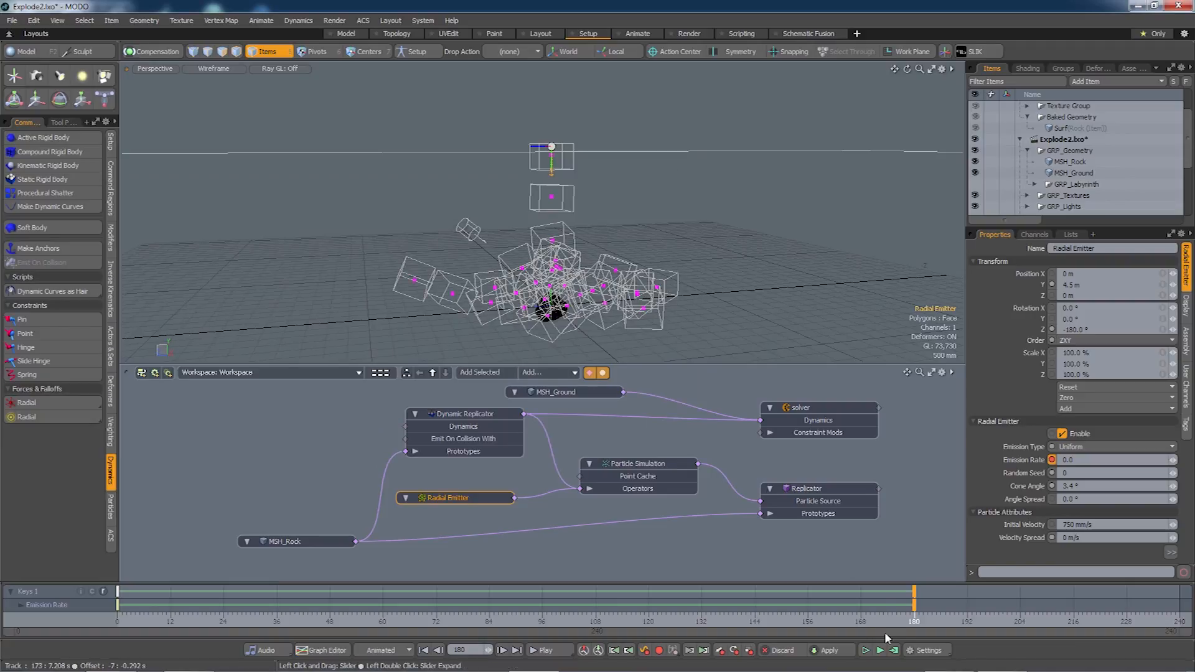
Recompute the simulation over frames 0–240 and review the scattered rocks from a lower angle.
left_click(894, 652)
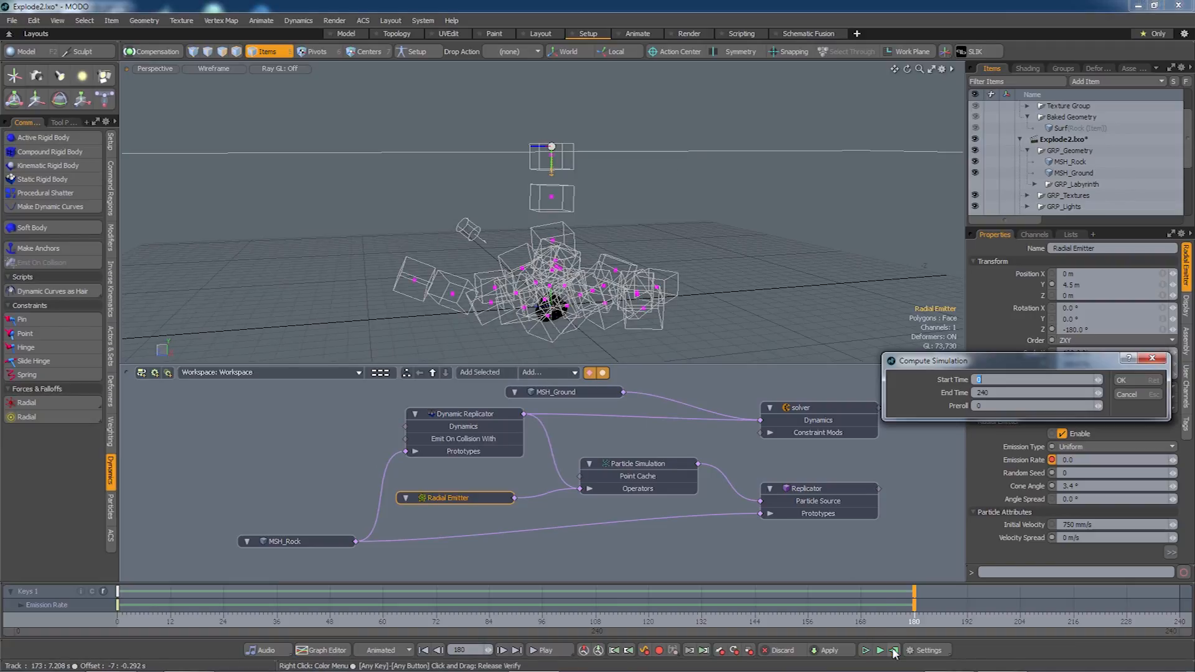
left_click(1125, 382)
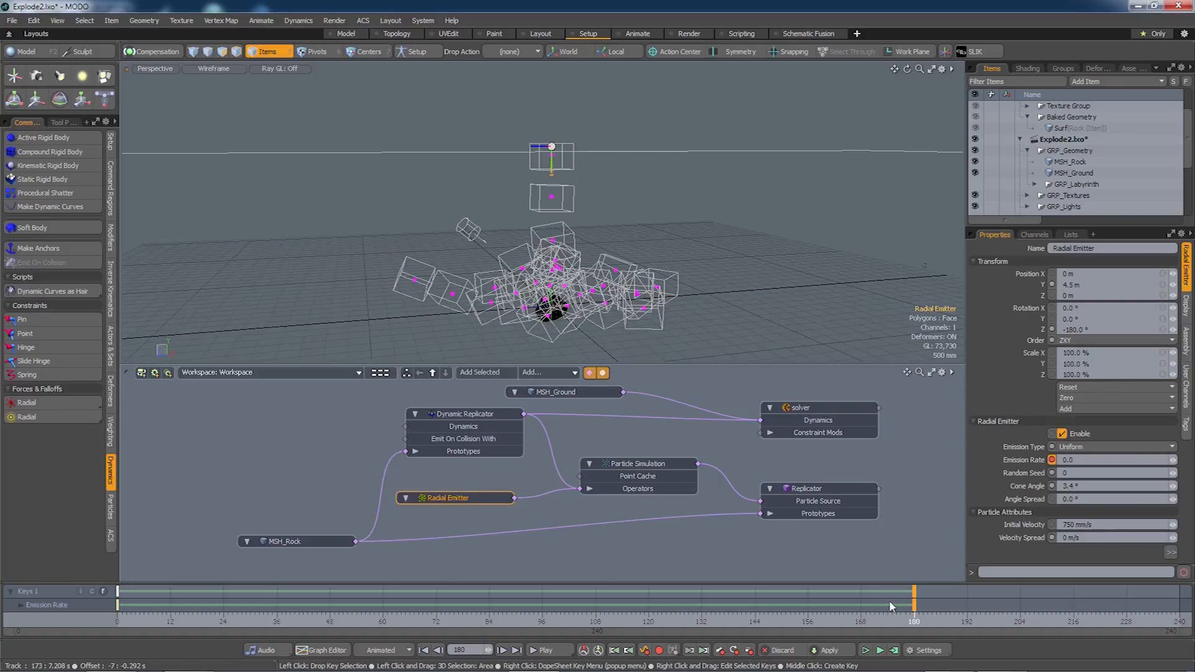
left_click_drag(884, 618, 1179, 618)
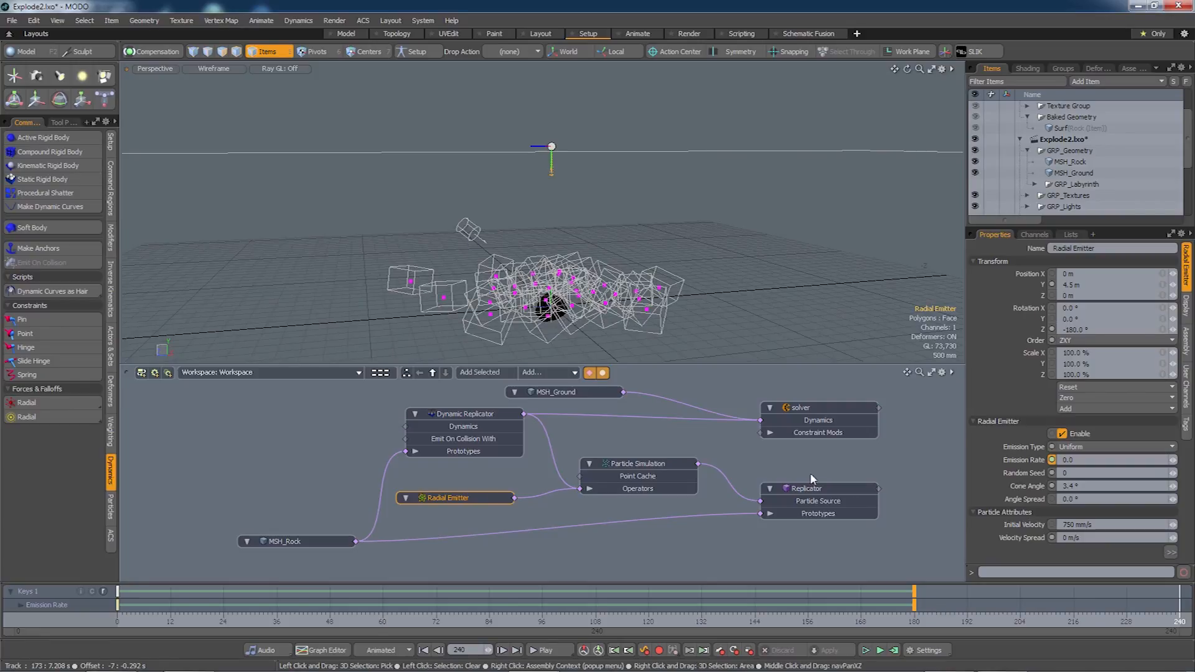
left_click_drag(547, 305, 566, 274, "alt")
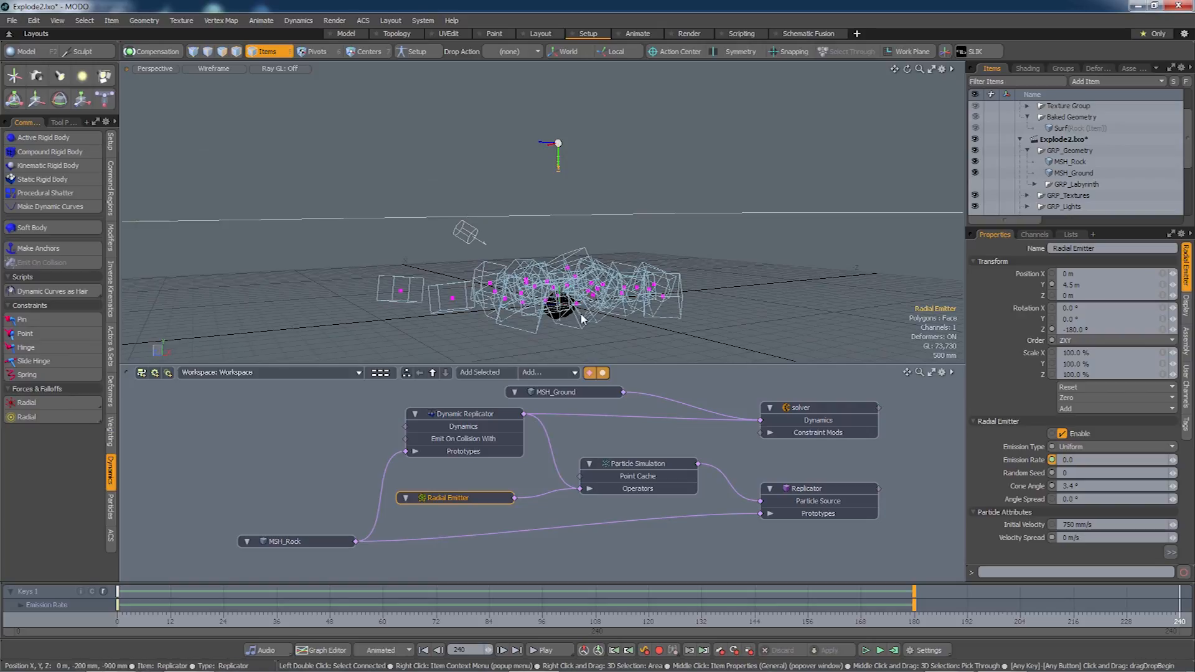
Set the Dynamic Replicator's friction to 85% and bounce to 20%, then recompute the simulation.
left_click(463, 416)
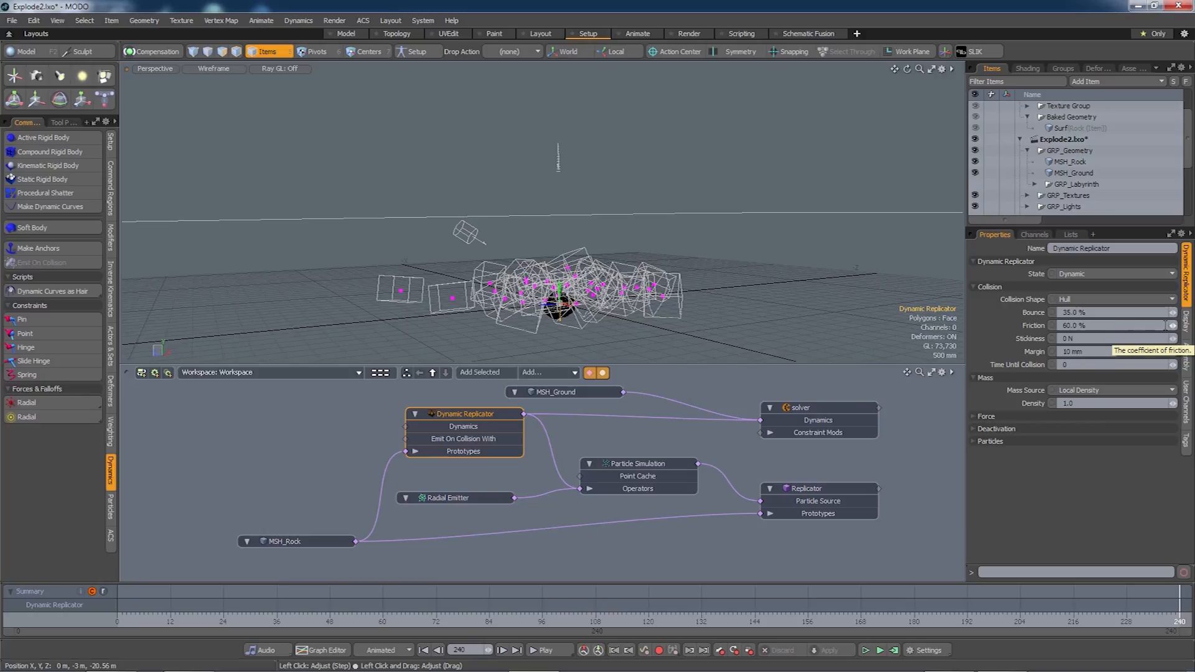
left_click_drag(1173, 326, 1185, 326)
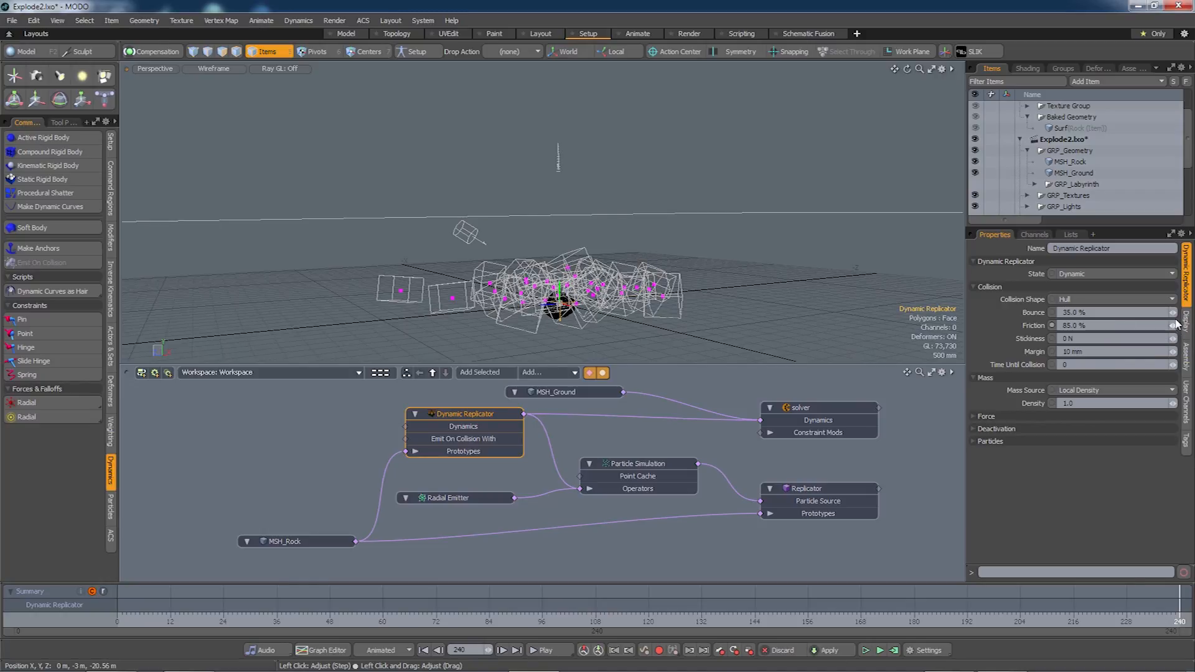
left_click_drag(1172, 313, 1167, 313)
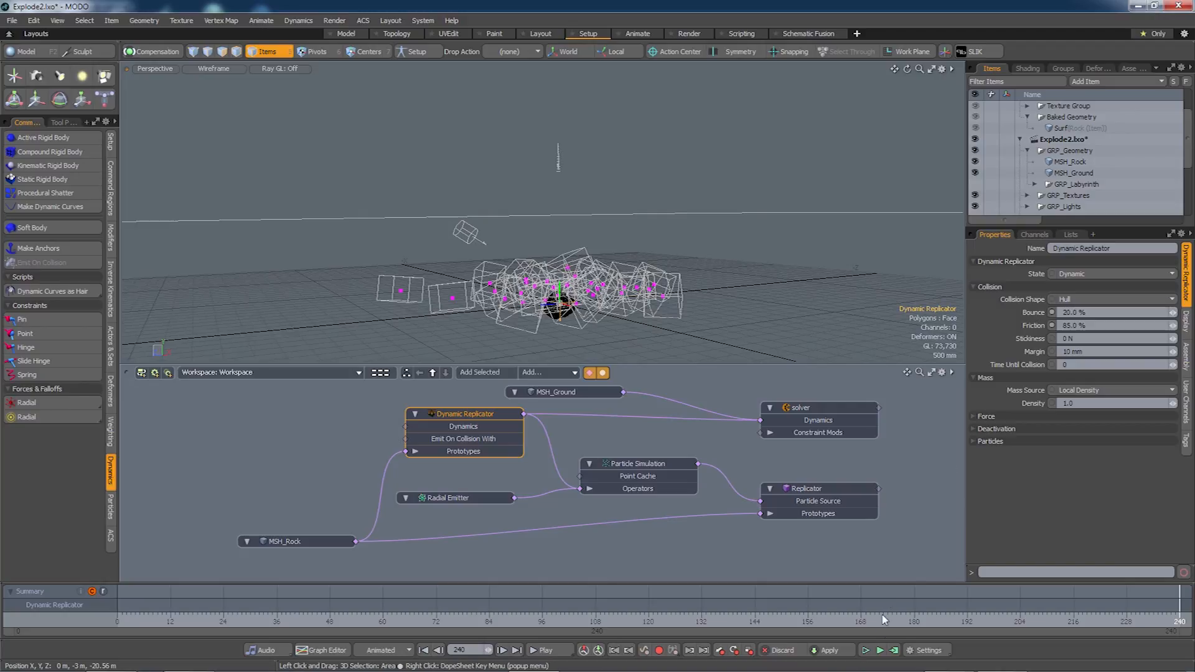
left_click(894, 650)
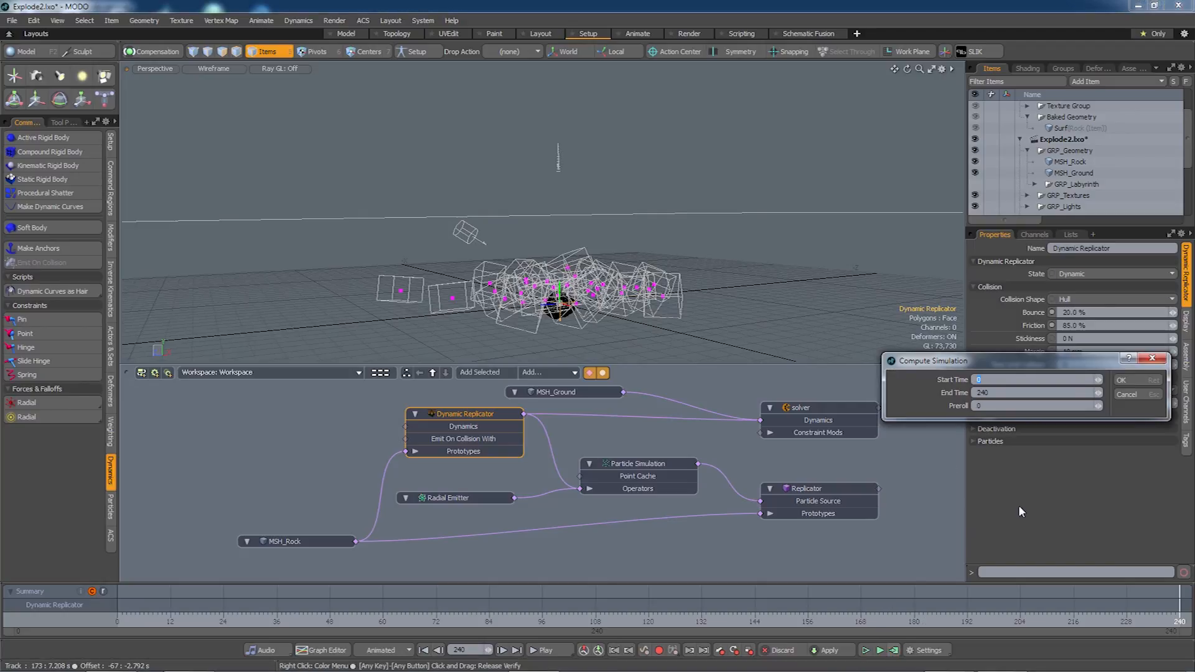
left_click(1134, 380)
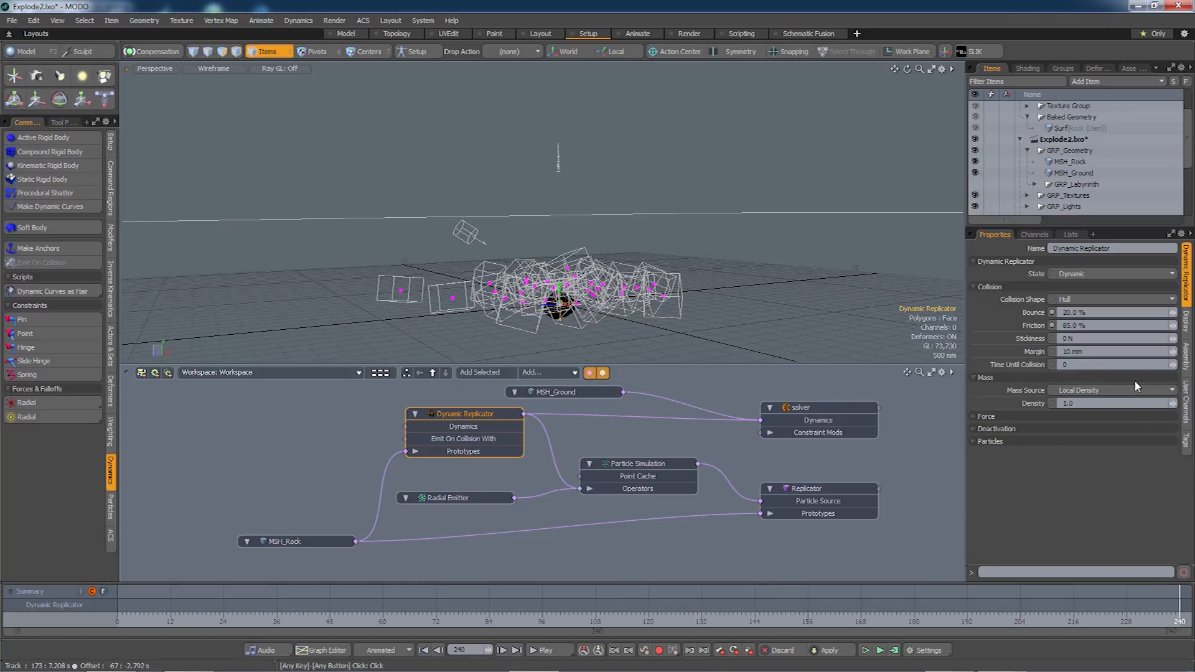
left_click_drag(641, 299, 598, 317, "alt")
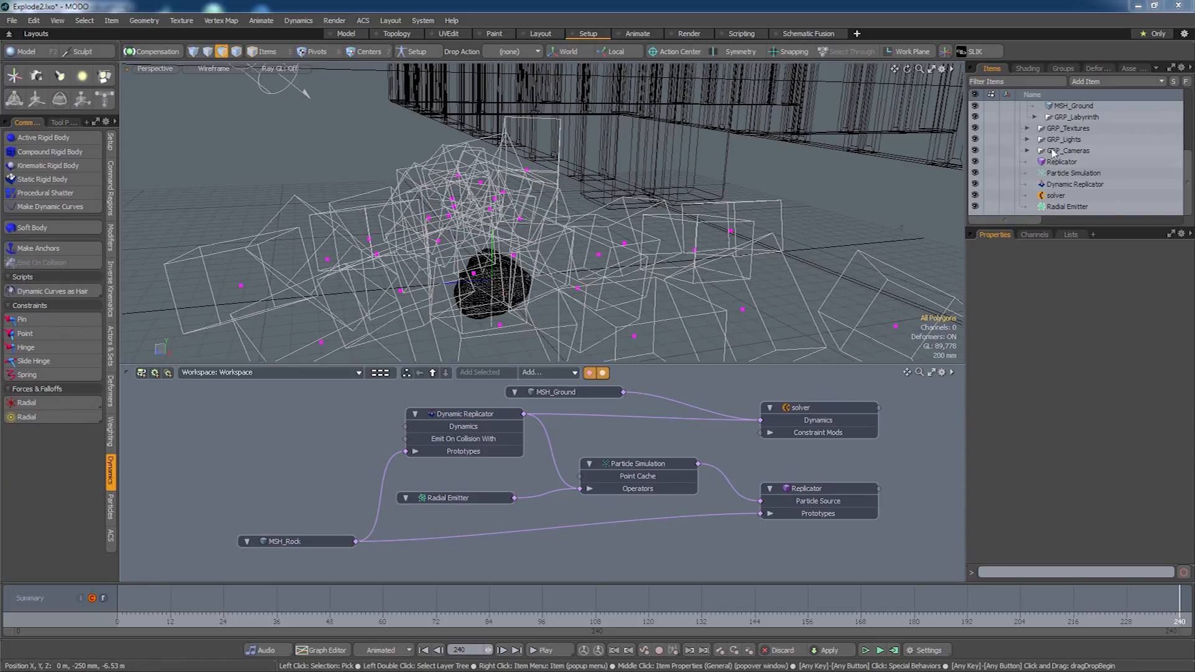
Turn off MSH_Rock's visibility and create a schematic workspace called WRK.
scroll(1189, 181, "up", 3)
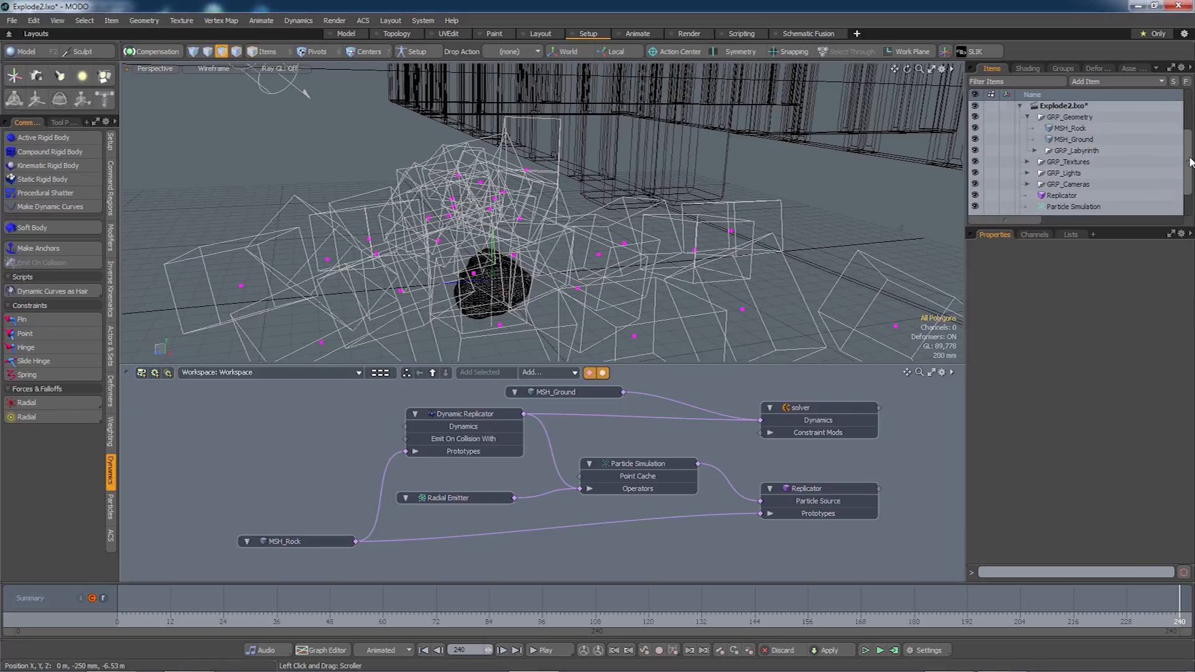
left_click(975, 129)
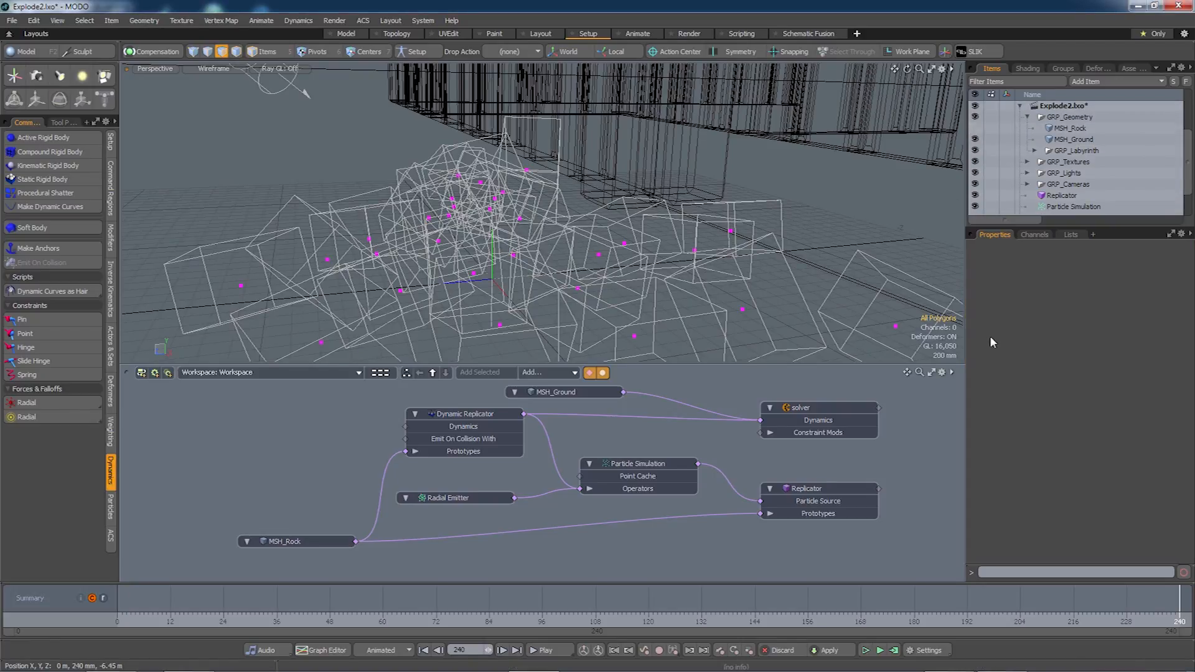
left_click(142, 372)
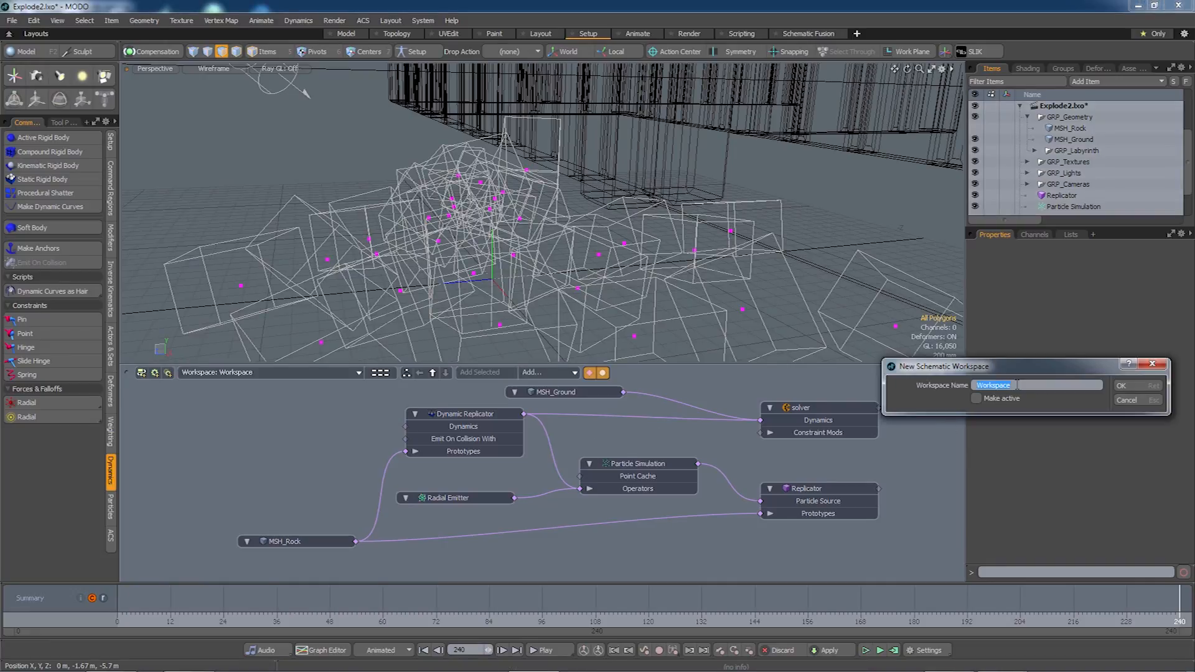
type("WRK_RockPile")
key("Return")
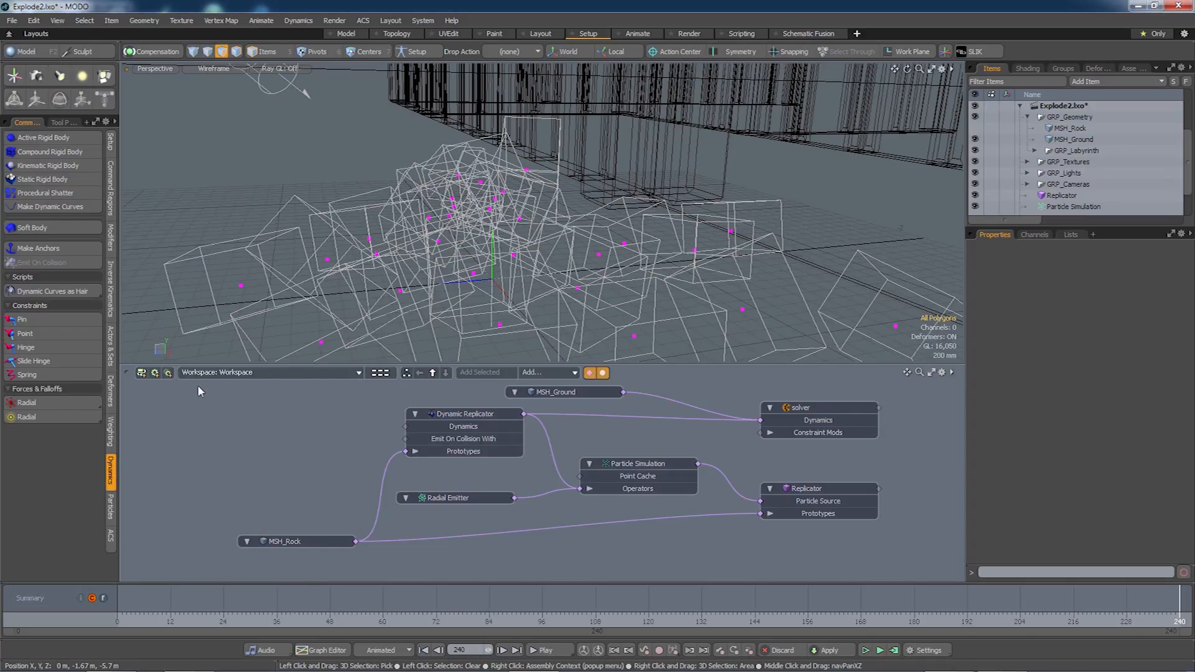
Move all the current schematic nodes into the WRK workspace.
left_click_drag(199, 390, 890, 557)
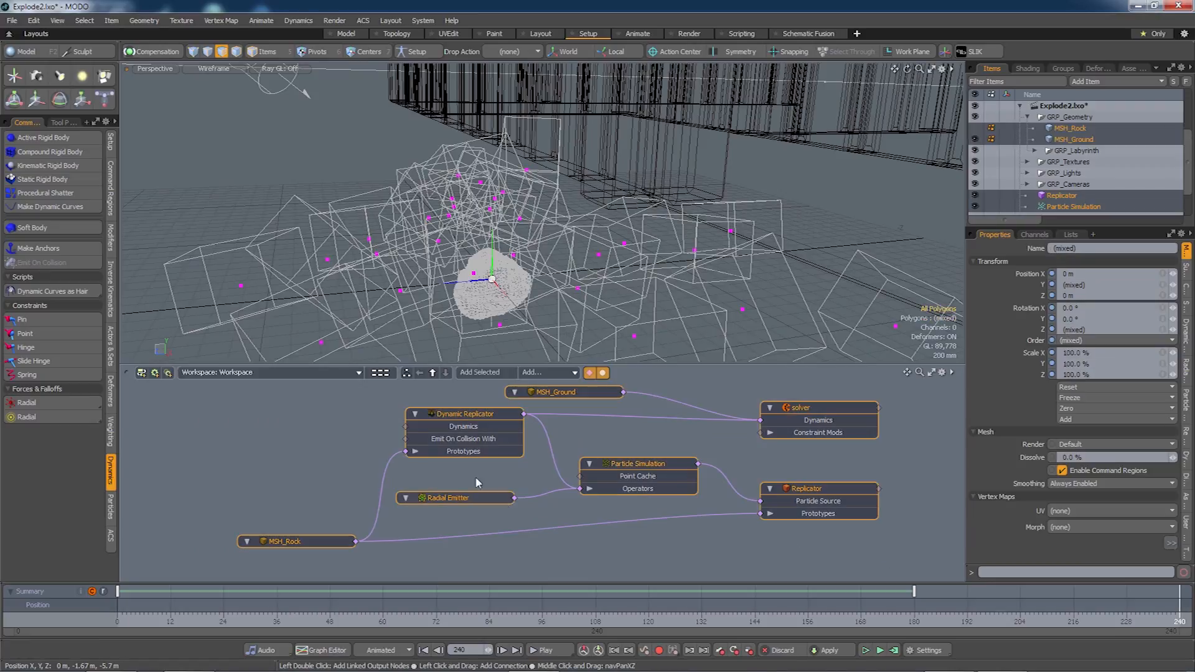
right_click(490, 413)
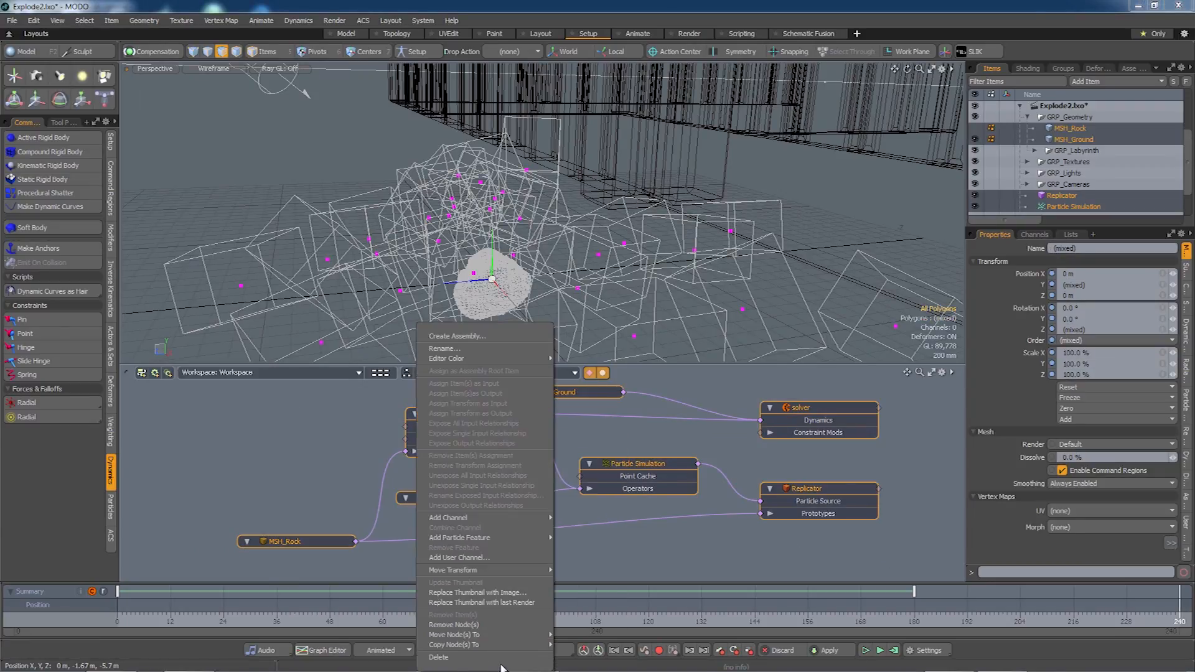
mouse_move(504, 639)
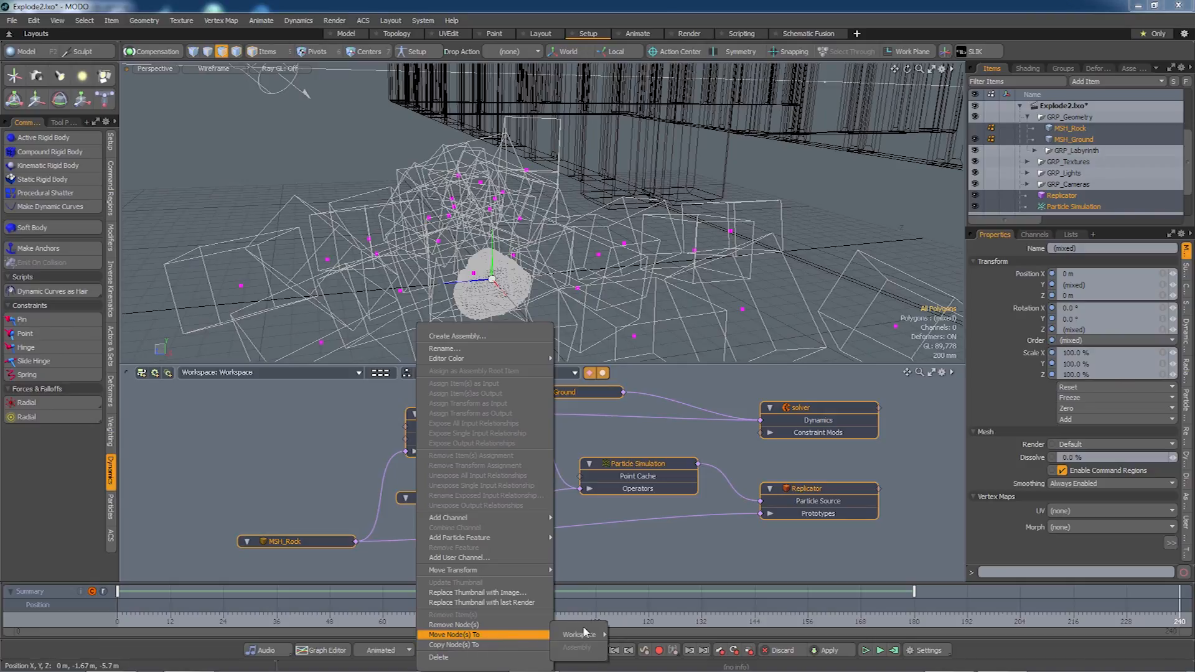
left_click(632, 638)
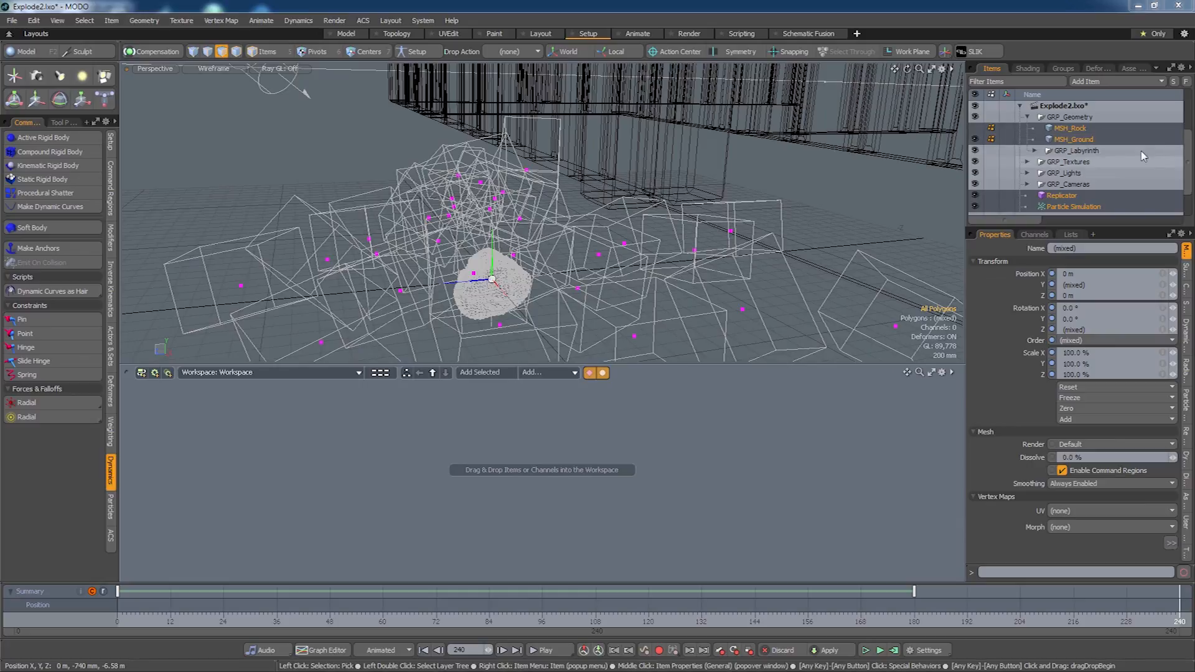
Group Replicator through Radial Emitter with Ctrl+G as GRP_RockPile and expand the group.
left_click_drag(1187, 150, 1188, 194)
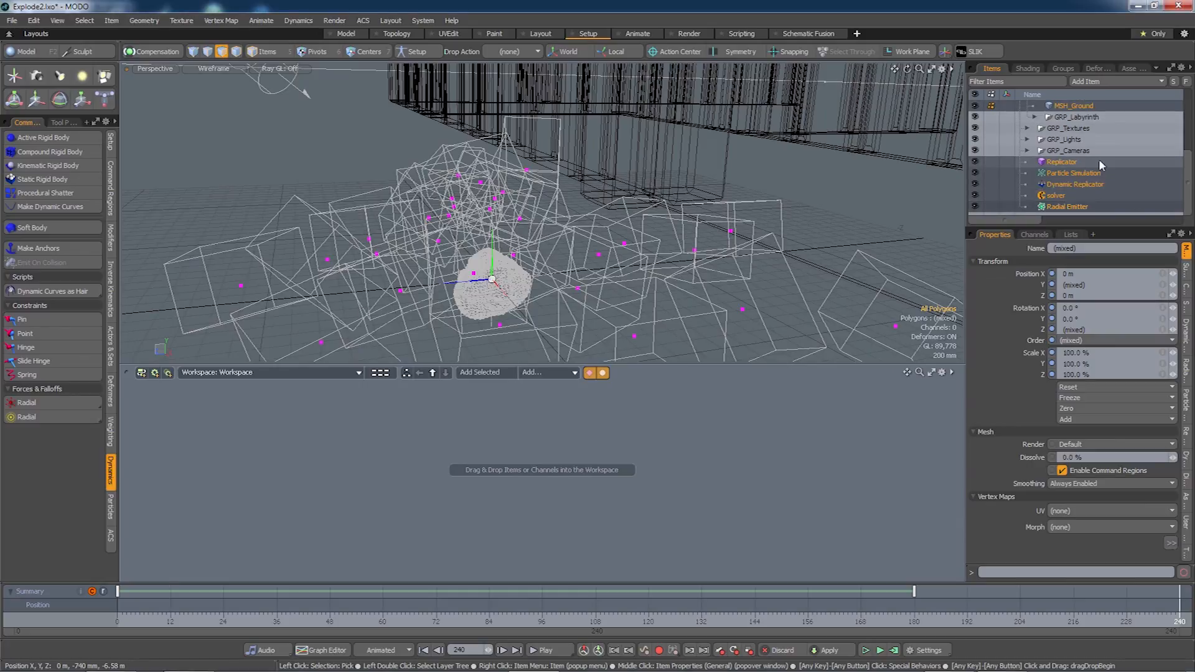
left_click(1079, 163)
left_click(1076, 206, "shift")
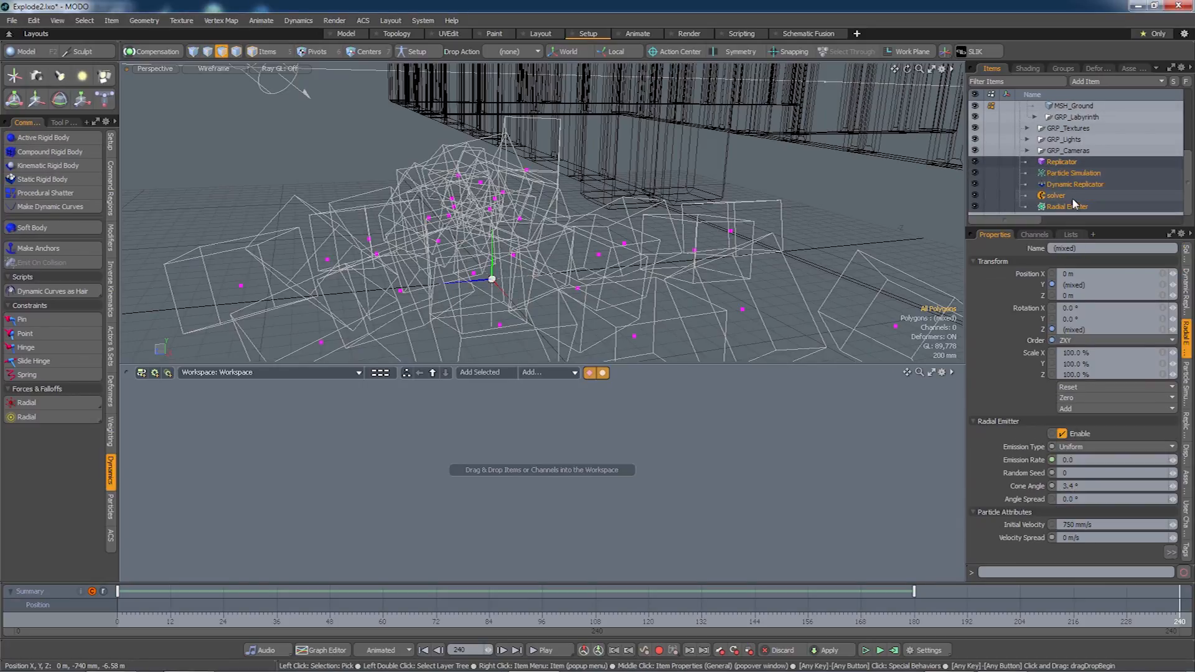
key("ctrl+g")
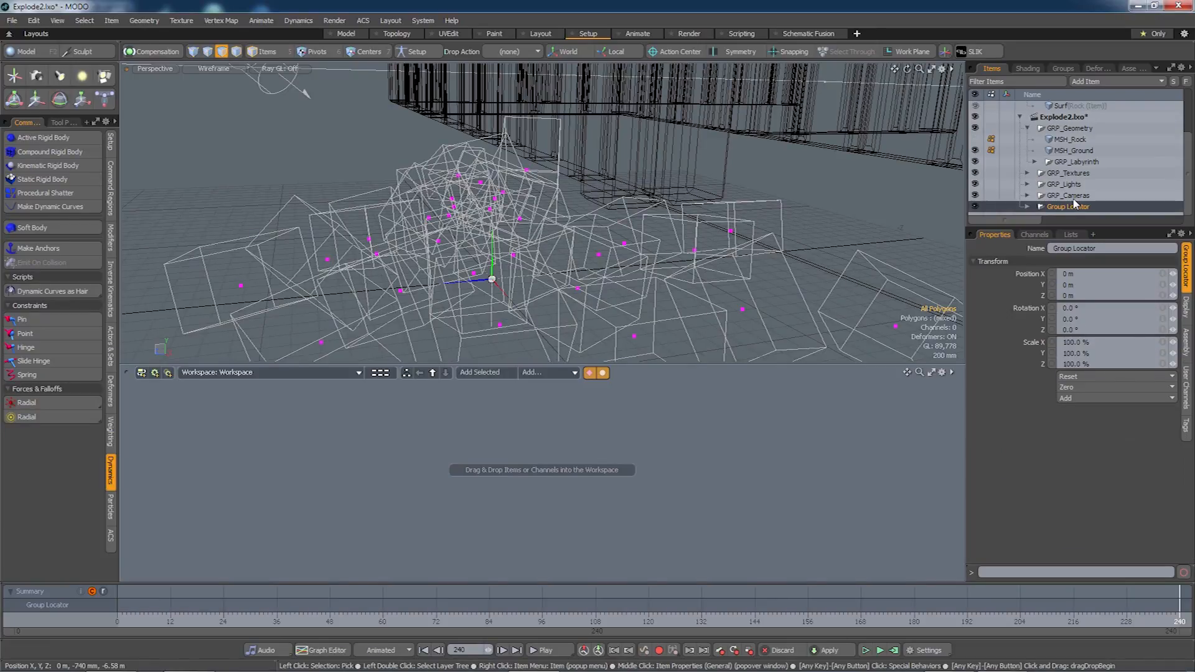
right_click(1078, 208)
left_click(1080, 210)
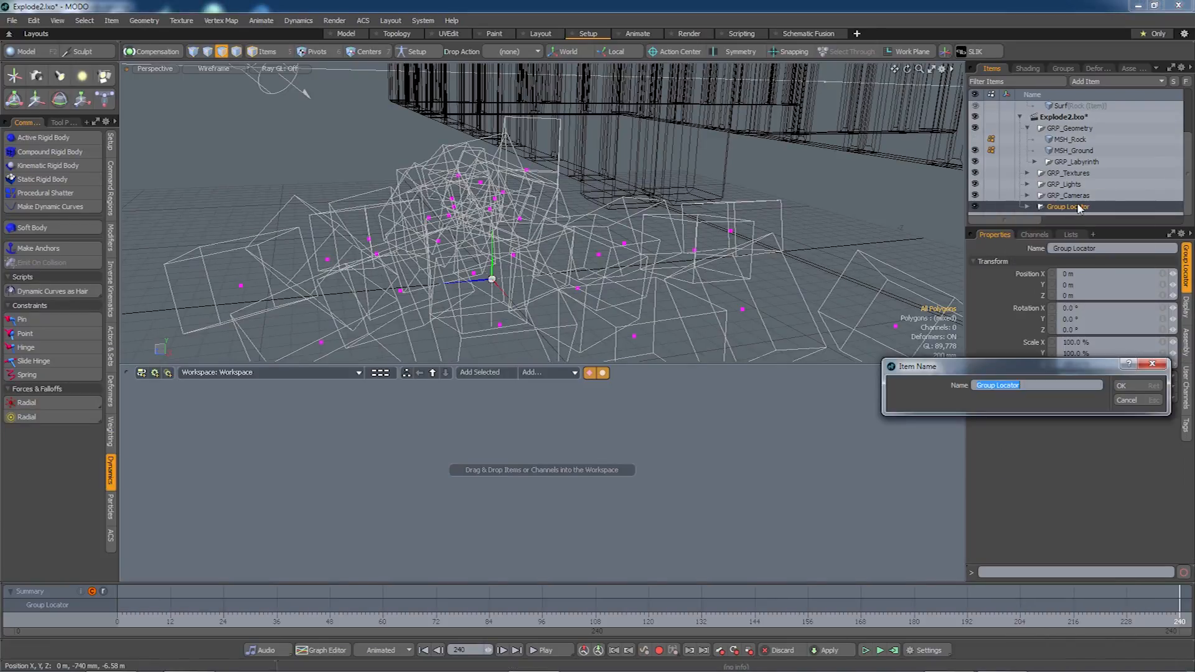
type("GRP_RockPile")
key("Return")
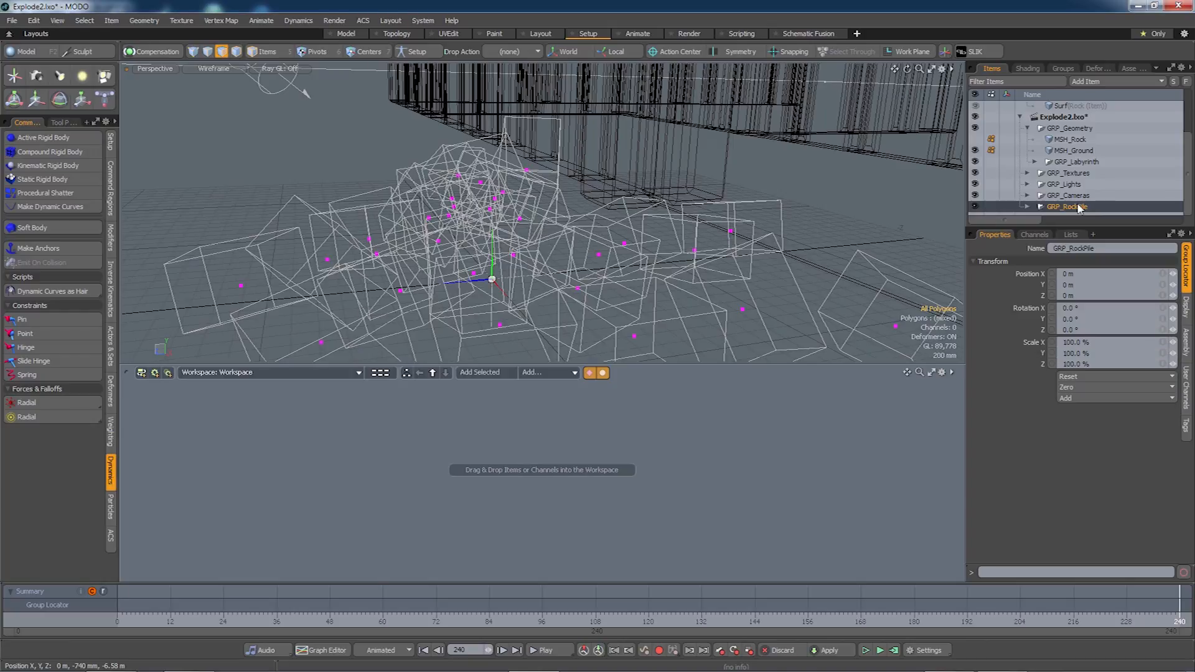
left_click(1027, 207)
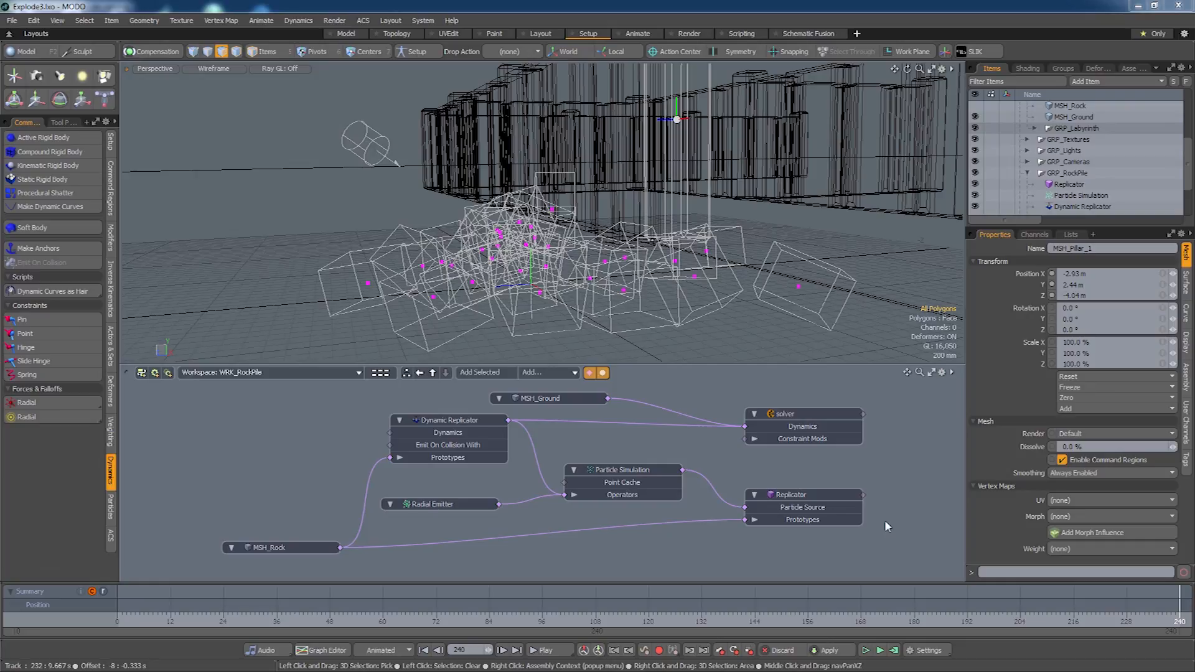
Set Scene End to 480 and the current playback range to frames 240–480.
left_click(921, 656)
left_click_drag(930, 520, 907, 520)
type("48")
key("Tab")
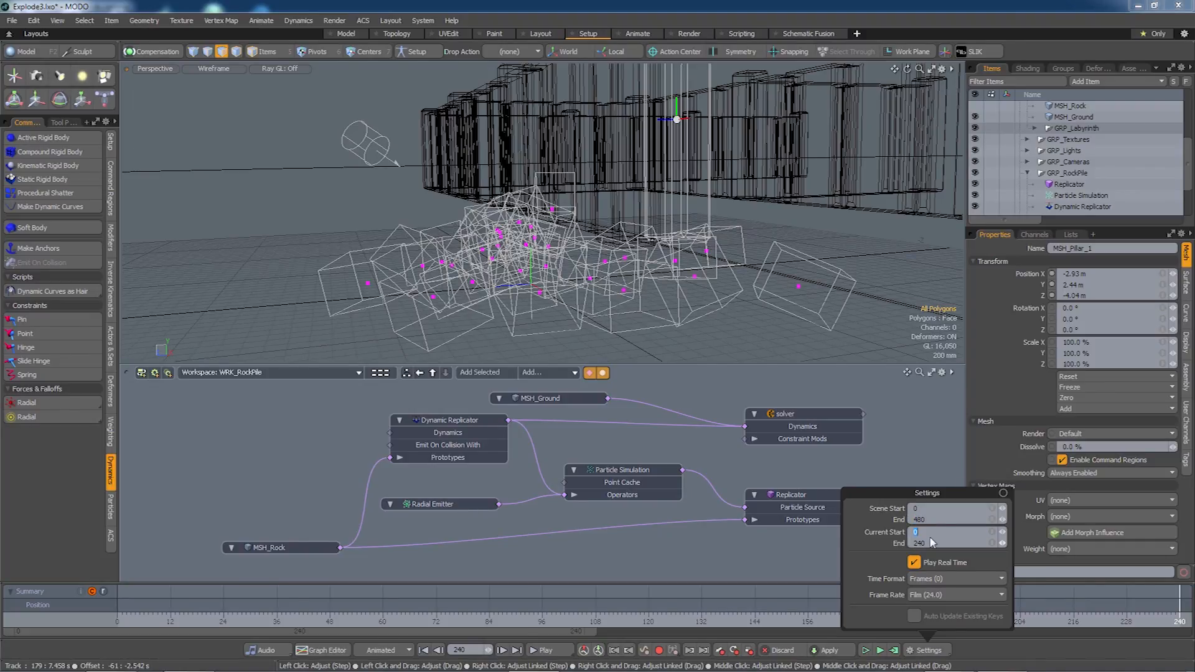
type("240")
key("Tab")
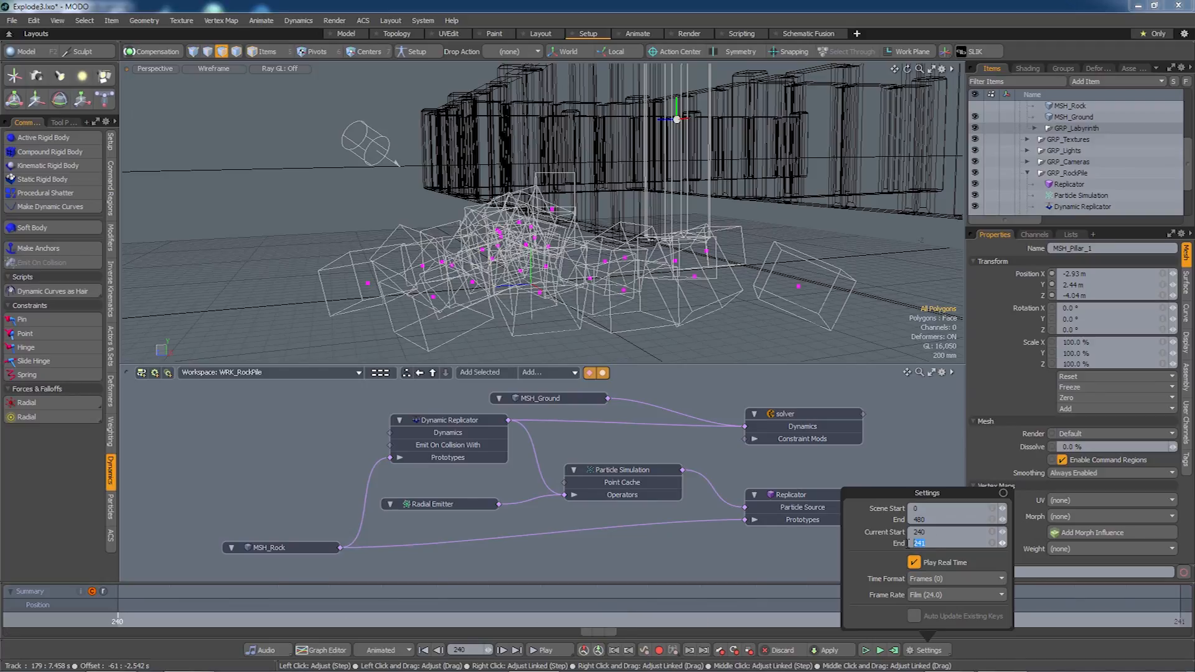
type("480")
key("Return")
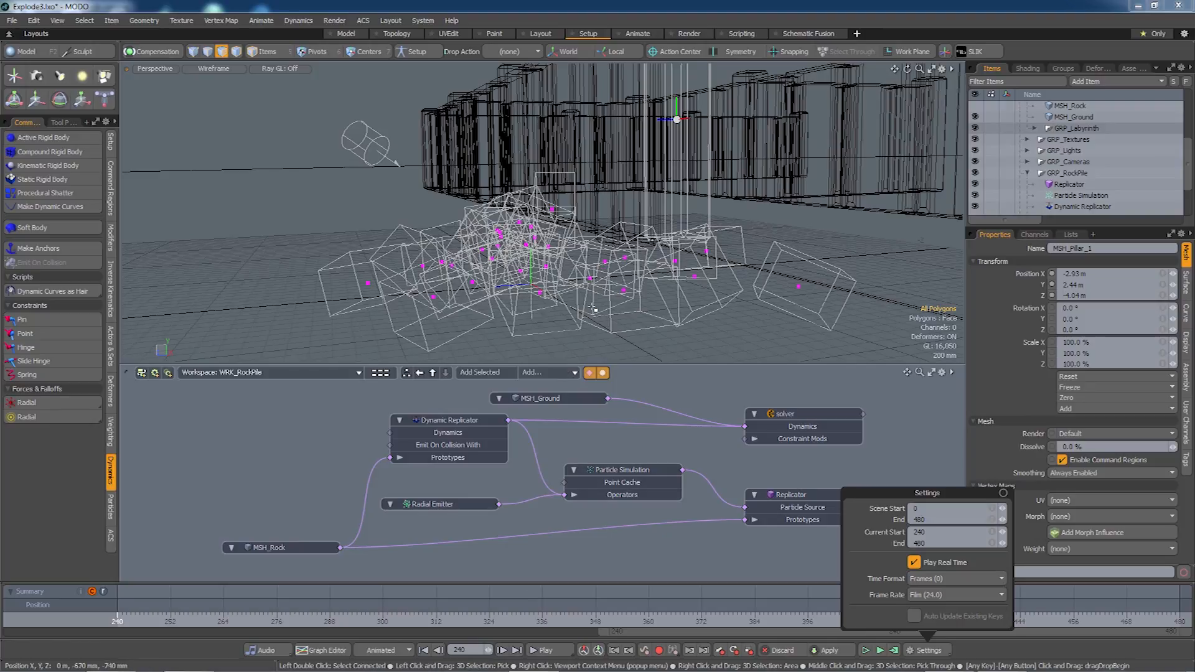
Close the time range settings, add workspace WRI_Explode, and switch the schematic to it.
left_click(904, 446)
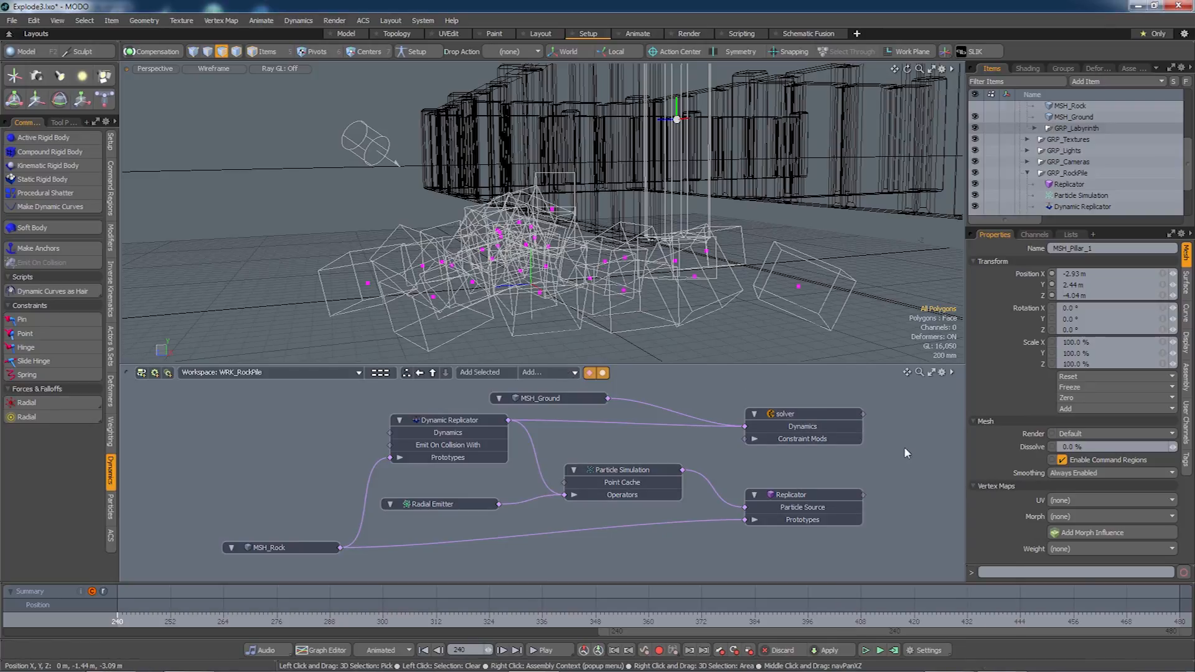
left_click_drag(614, 273, 625, 302, "alt")
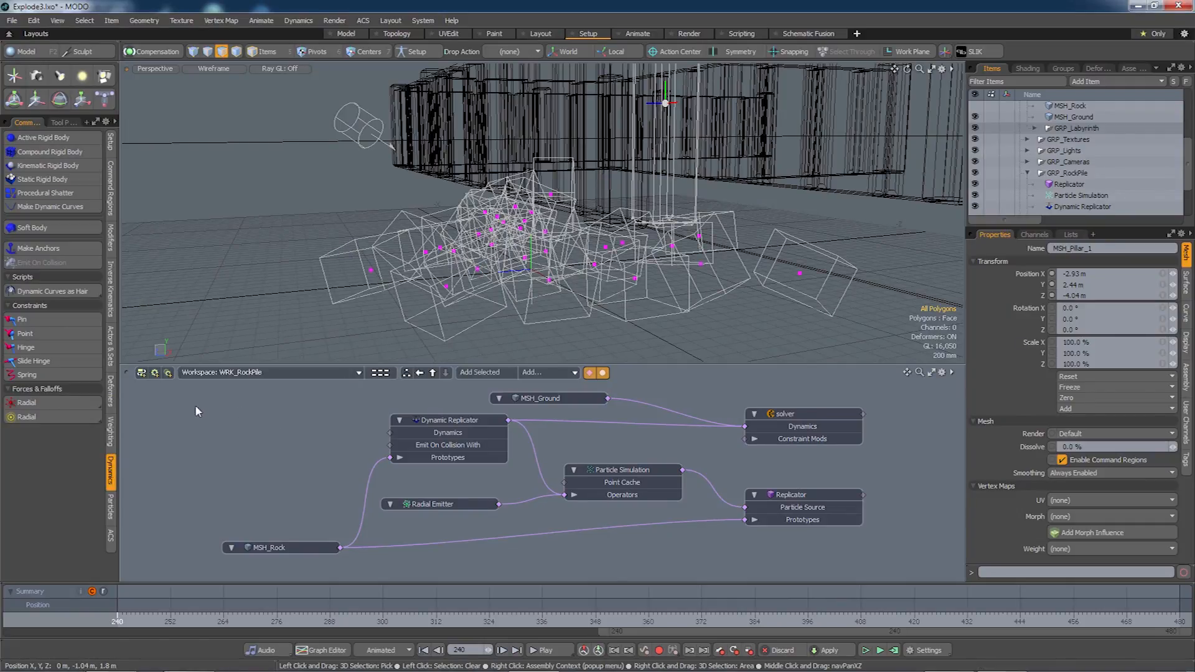
left_click(141, 375)
type("WRI_Explode")
key("Return")
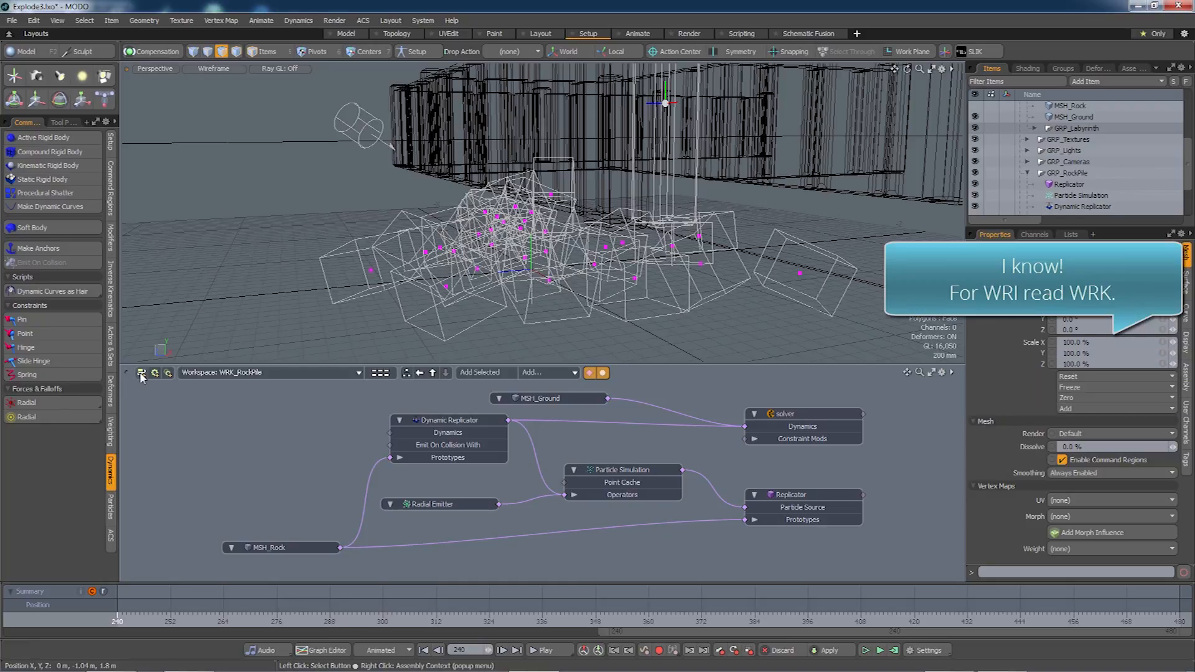
left_click(311, 372)
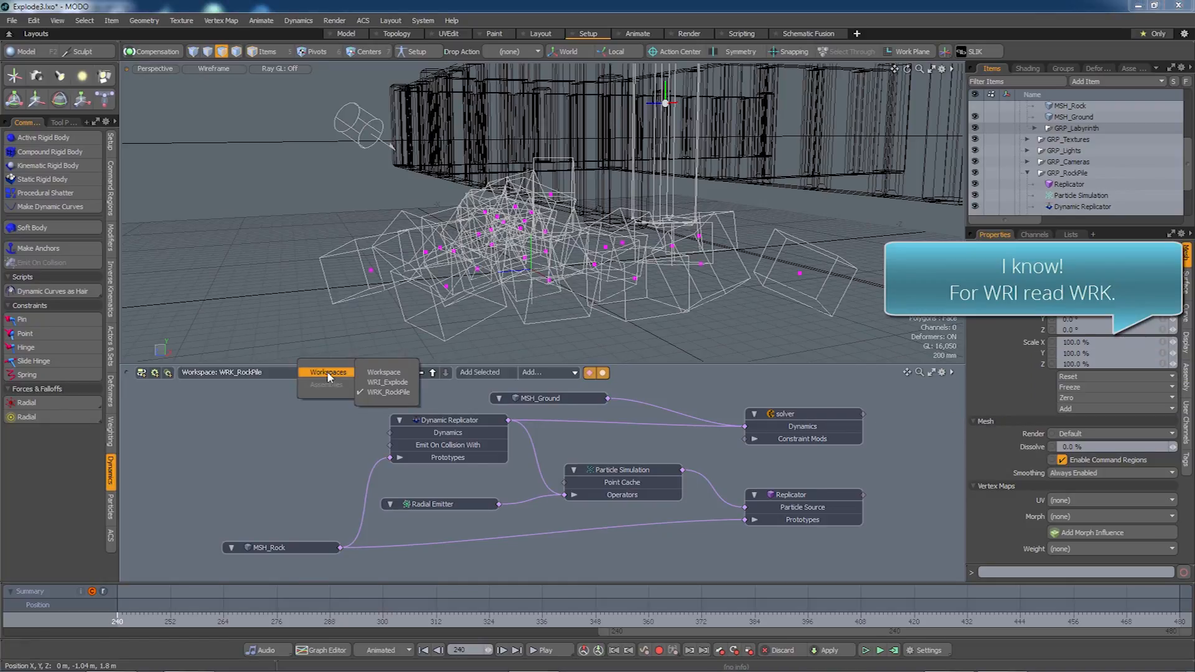
left_click(372, 386)
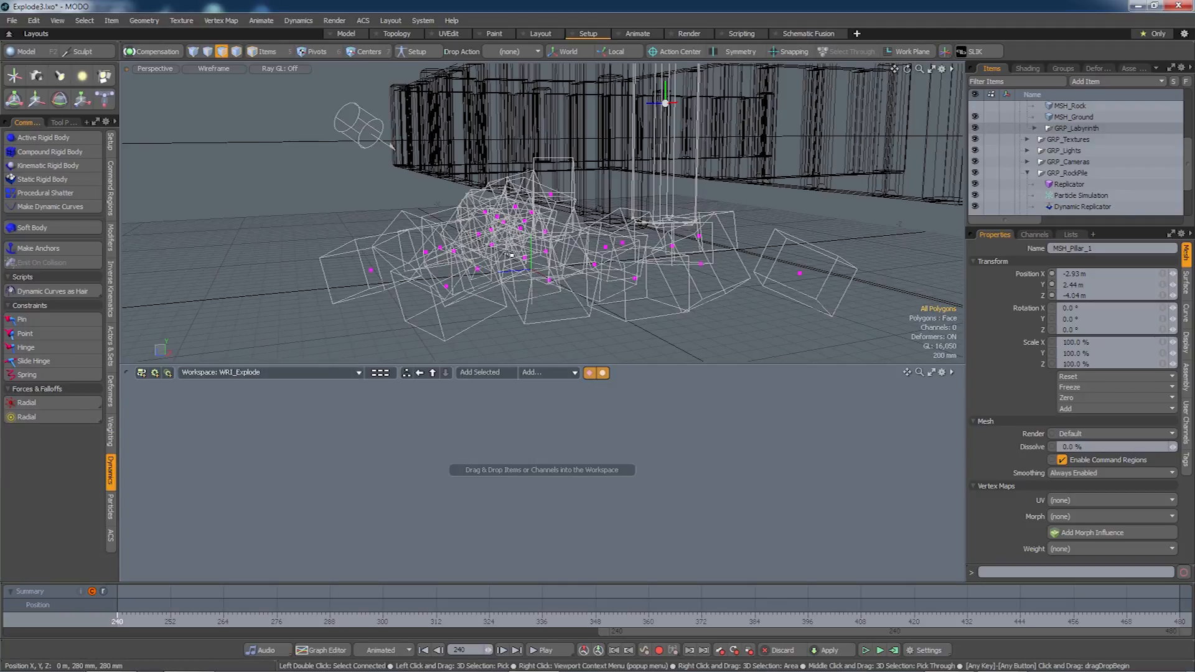
Add a Radial Force to the scene from Forces & Falloffs.
left_click_drag(491, 303, 493, 276, "alt")
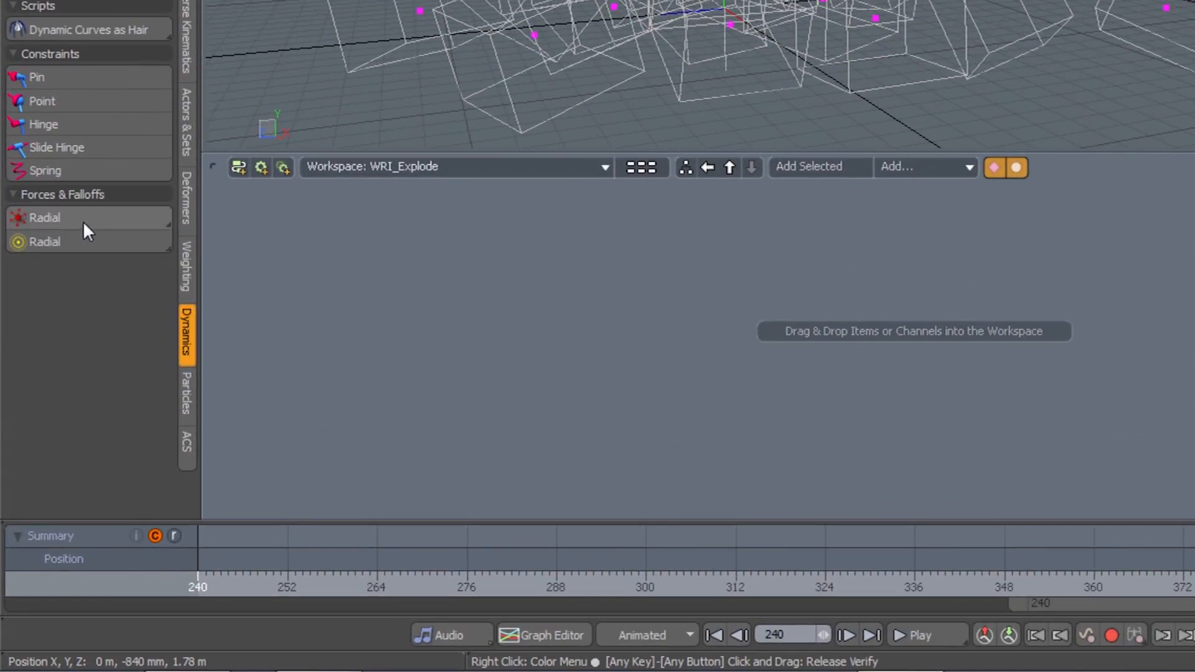
left_click(83, 222)
left_click(79, 219)
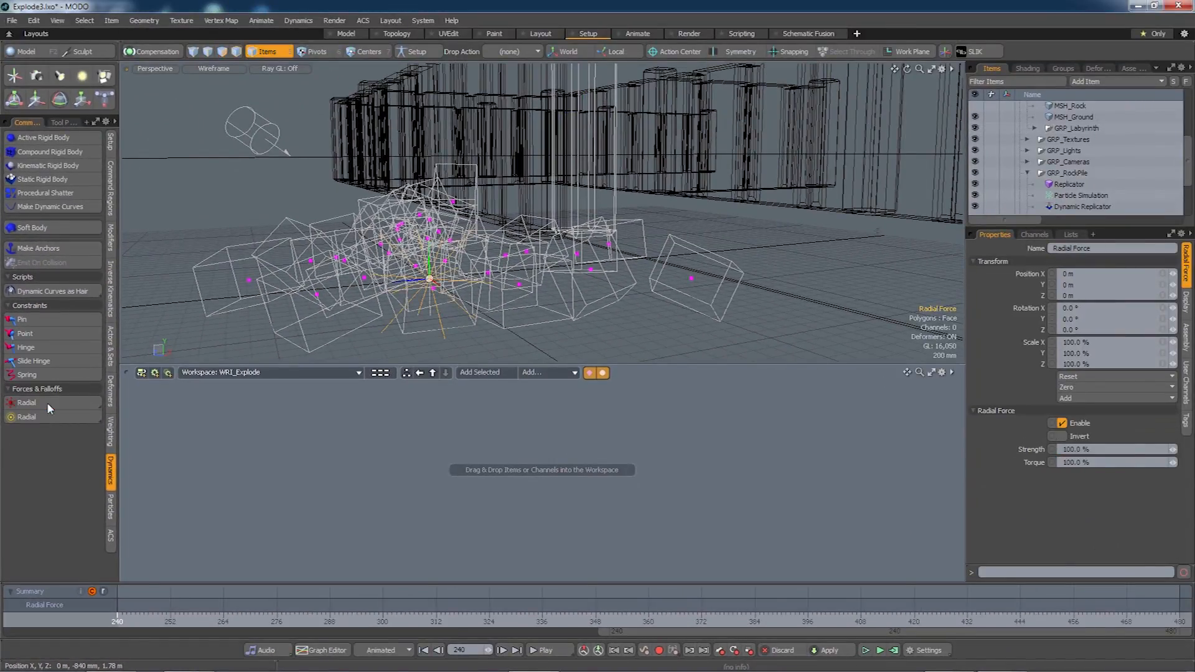
left_click_drag(610, 238, 490, 304, "alt")
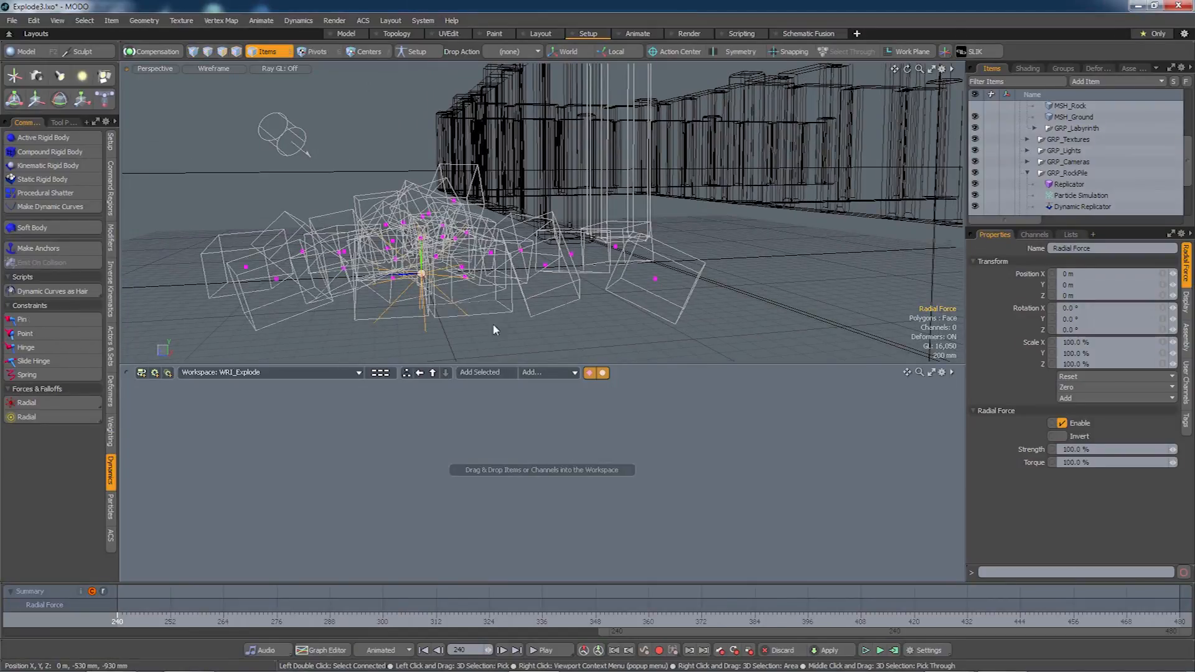
Place the Radial Force node in WRI_Explode, link in the solver and Particle Simulation, and arrange them.
left_click(492, 373)
left_click_drag(578, 524, 420, 476)
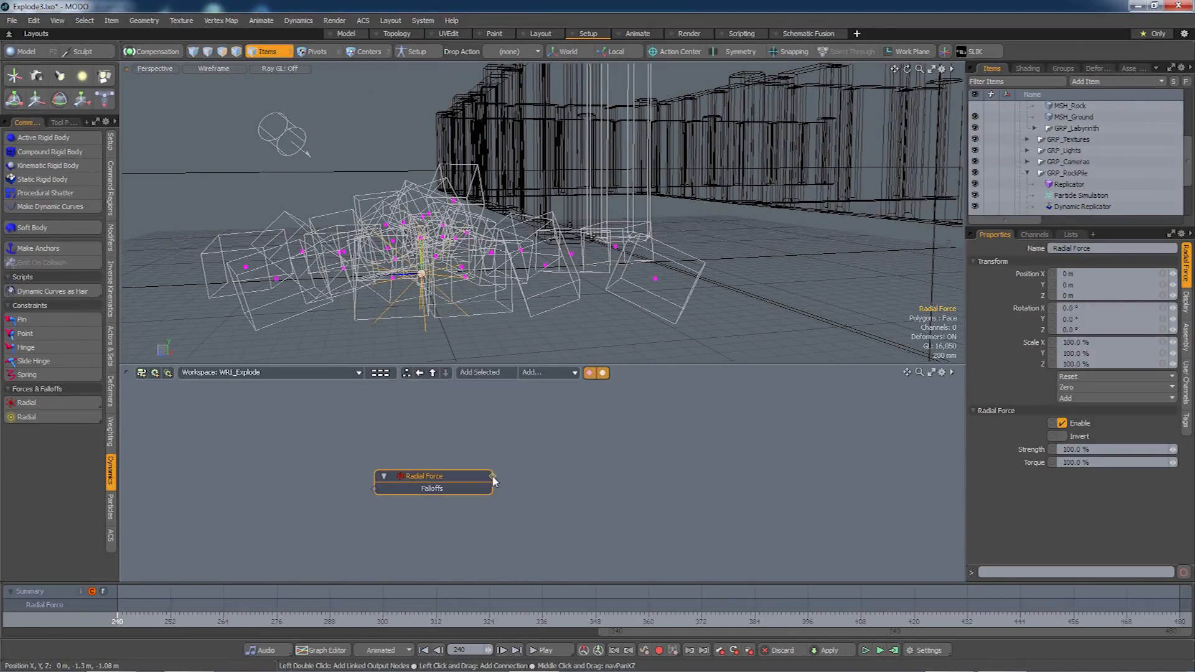
double_click(494, 479)
left_click_drag(575, 463, 620, 406)
left_click(443, 455)
left_click_drag(425, 483, 436, 414)
middle_click_drag(465, 484, 440, 496)
left_click(410, 435)
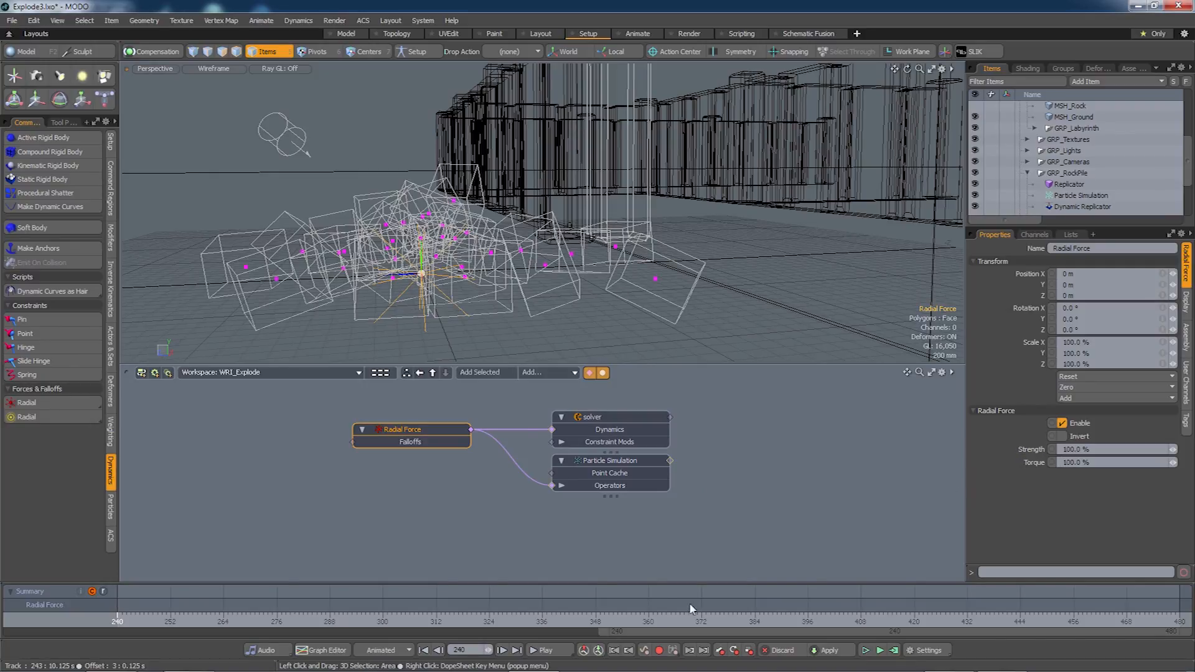
Key the Radial Force Strength at 0% on frame 0.
left_click_drag(645, 631, 52, 632)
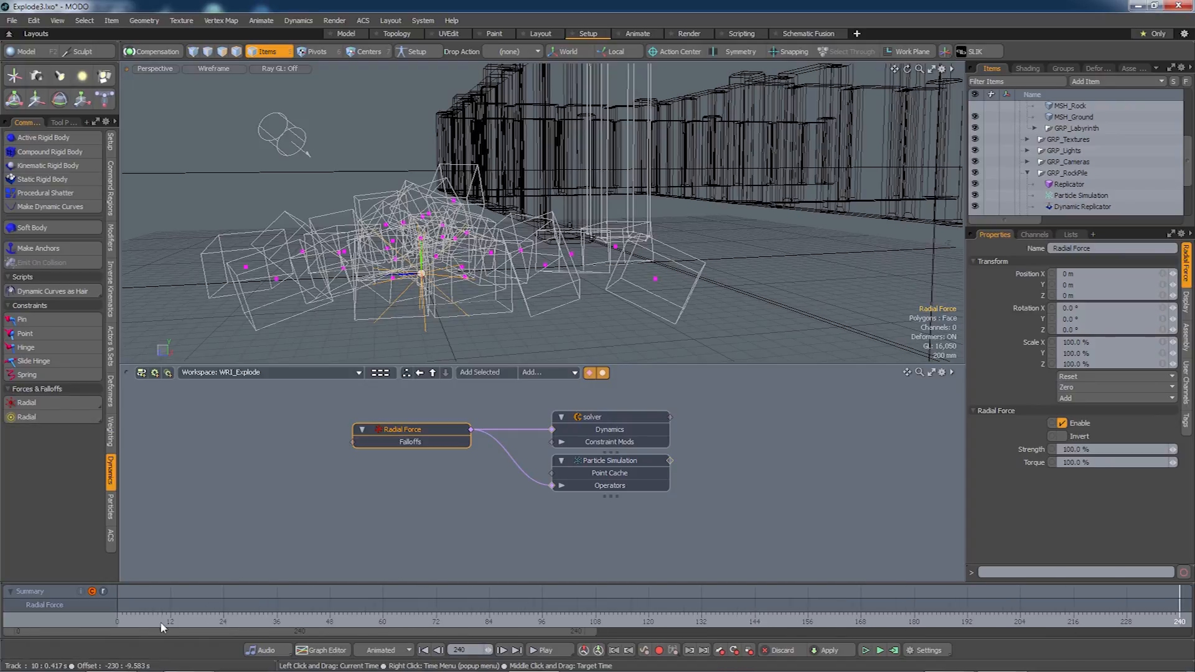
left_click_drag(156, 621, 117, 621)
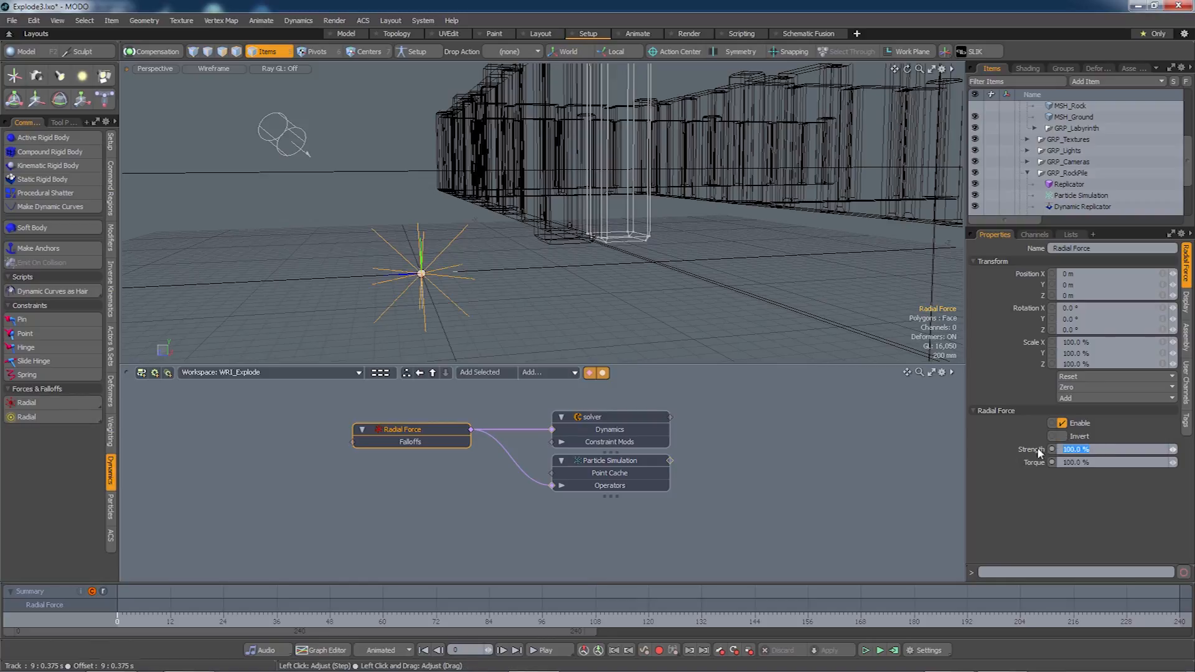
type("0")
key("Return")
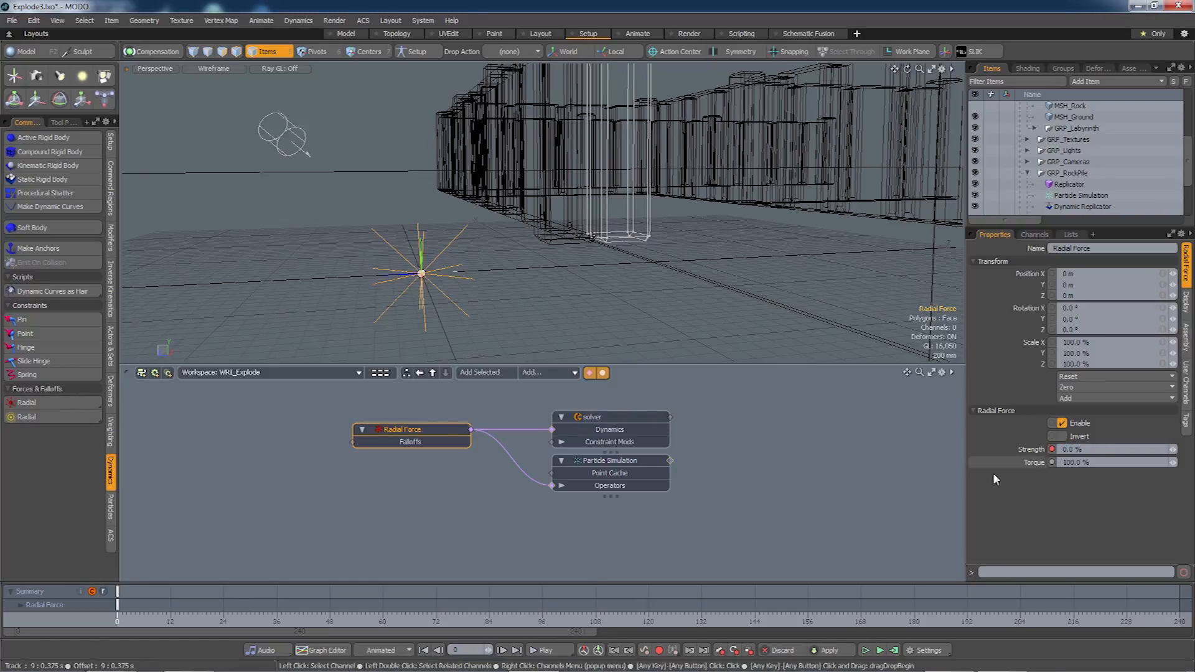
Key Strength at 100% on frame 240 and open the Graph Editor.
left_click_drag(327, 629, 927, 630)
left_click(118, 619)
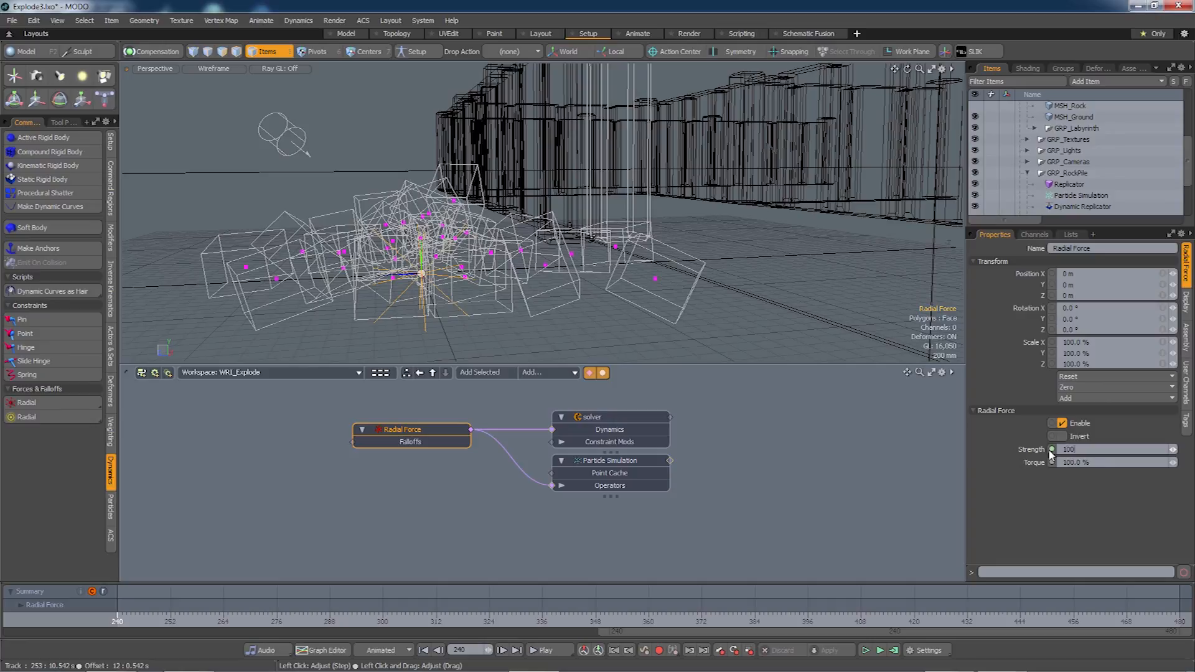
key("Tab")
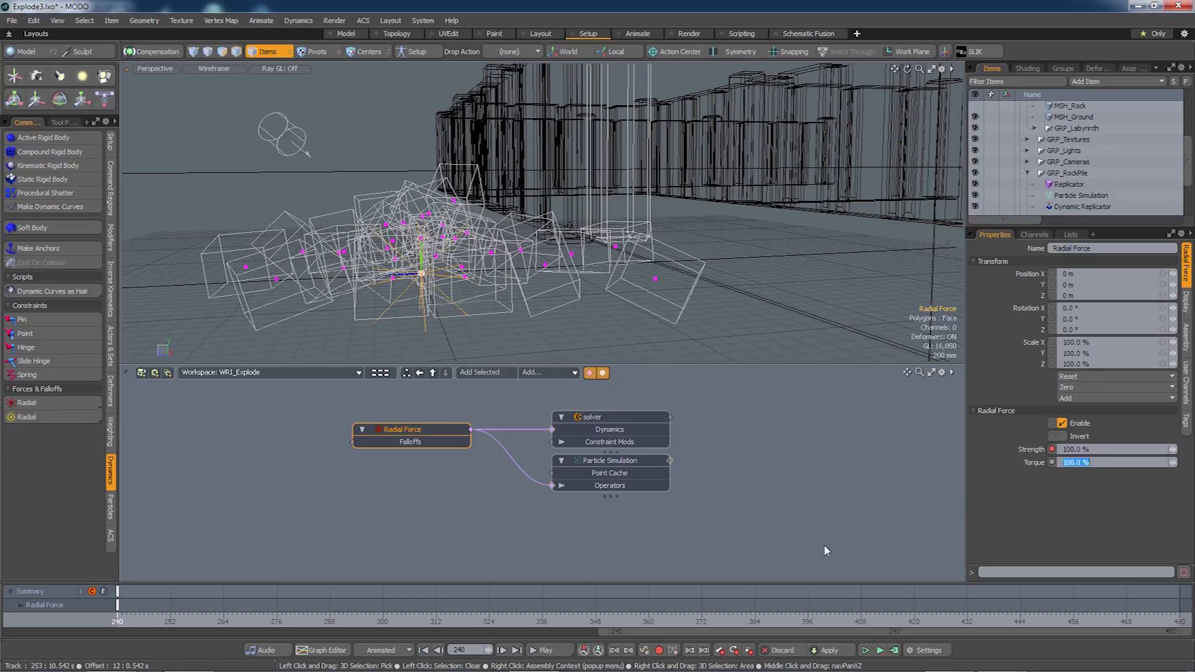
left_click(330, 650)
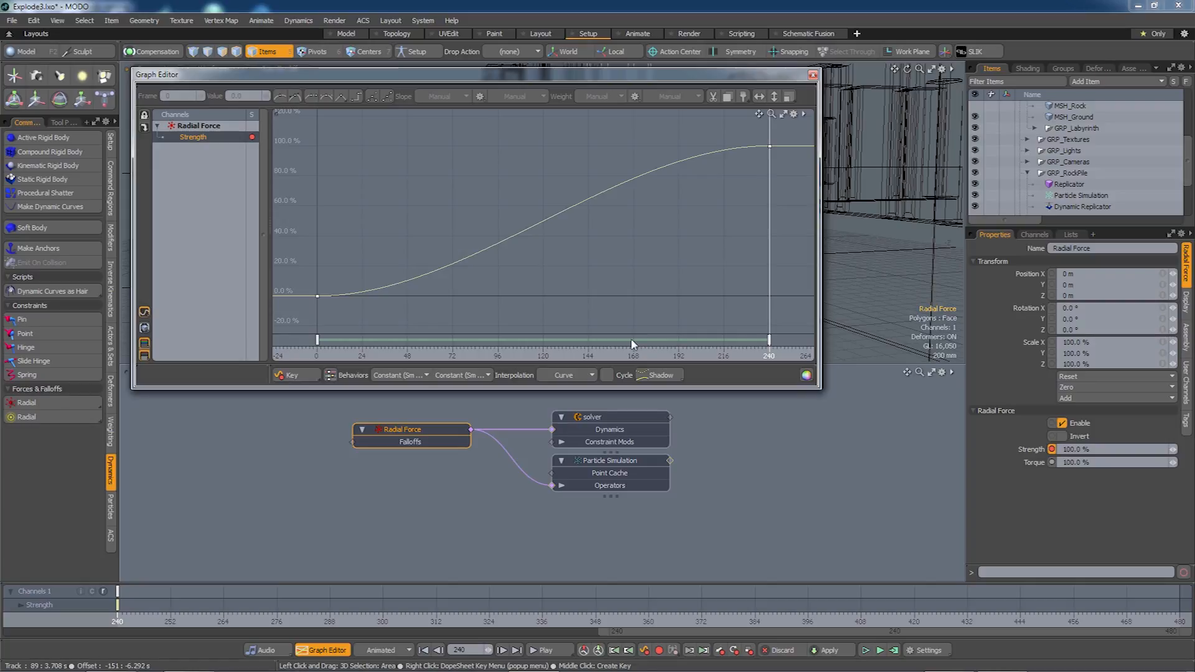
Make the frame 240 Strength key stepped, add a key at frame 244, and set a value of 0%.
left_click(770, 341)
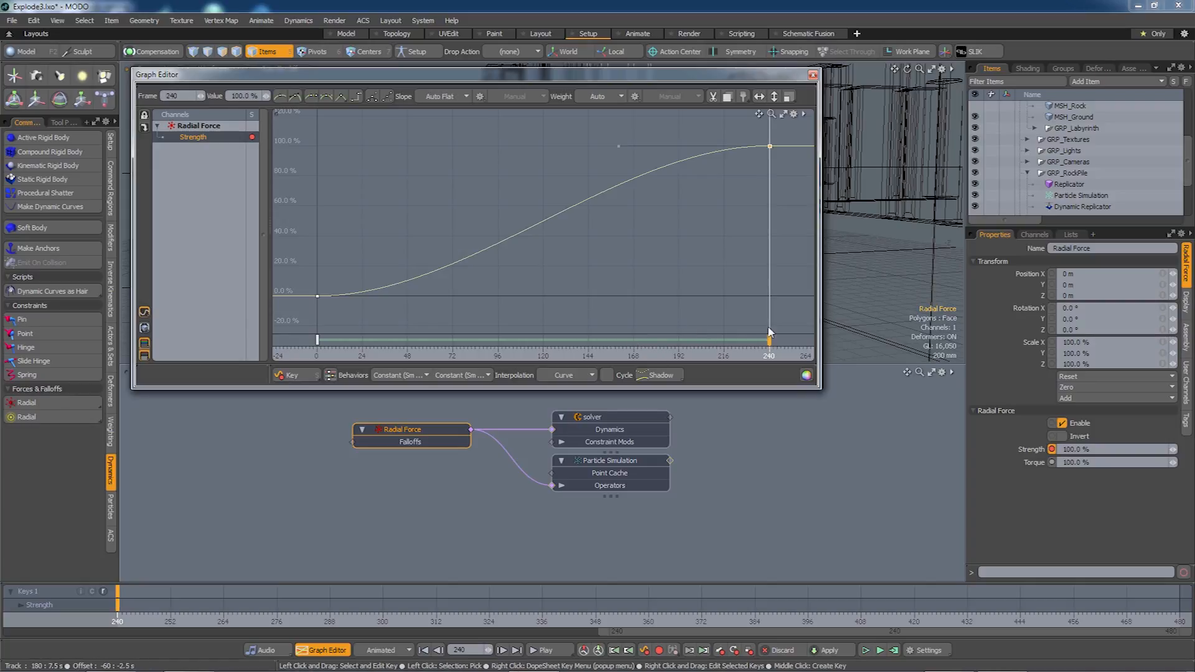
left_click(591, 378)
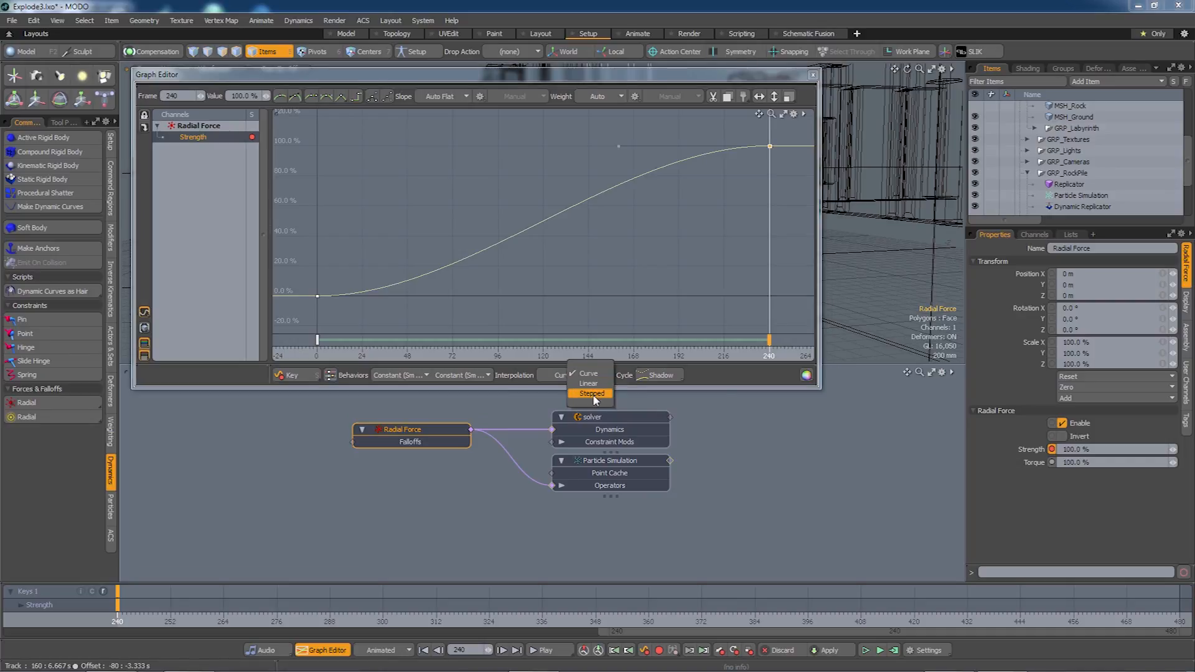
left_click(591, 394)
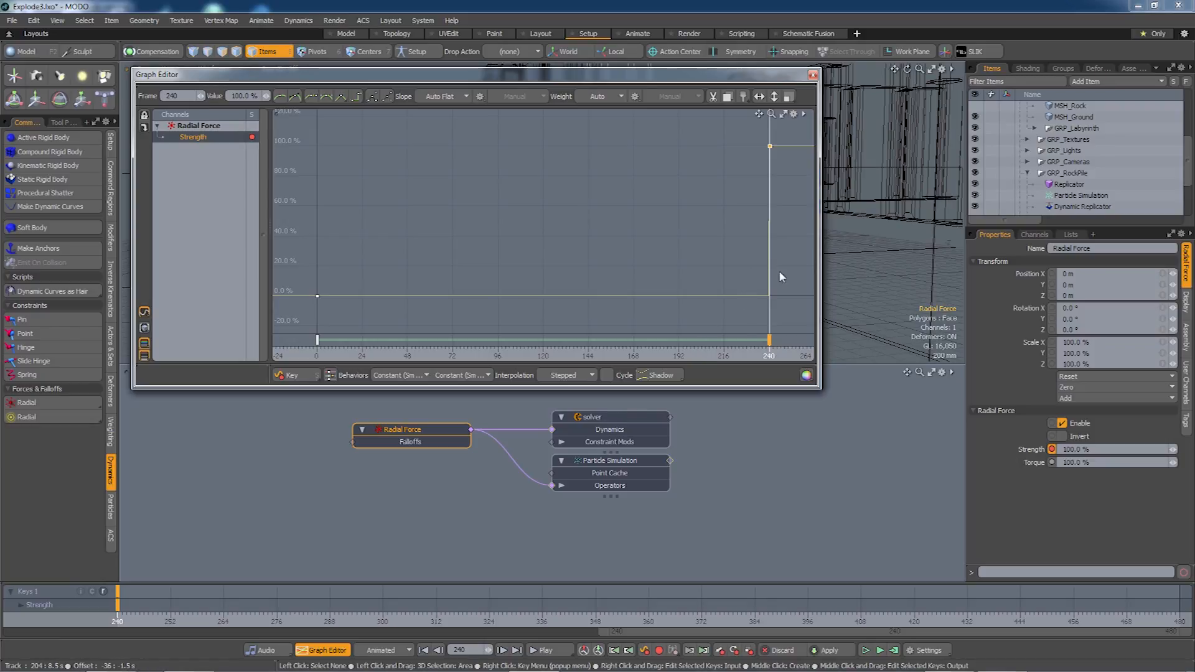
middle_click(777, 341)
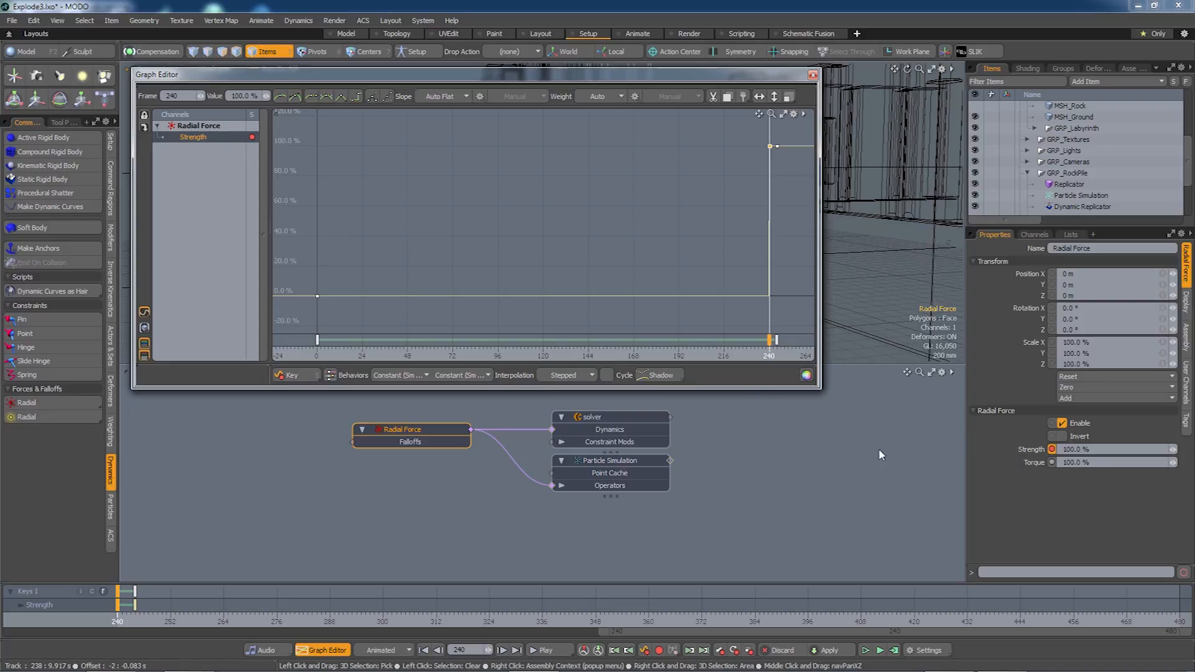
left_click_drag(231, 96, 245, 96)
type("0")
key("Return")
Try moving the 100% key to frame 240, undoing the trial moves.
left_click(777, 341)
mouse_move(778, 342)
left_mouse_down()
mouse_move(764, 342)
mouse_move(778, 342)
left_mouse_up()
key("ctrl+z")
key("ctrl+z")
key("ctrl+z")
mouse_move(777, 342)
left_mouse_down()
mouse_move(765, 342)
mouse_move(777, 342)
left_mouse_up()
key("ctrl+z")
key("ctrl+z")
Key Strength at 0% on frame 244 and close the Graph Editor.
left_click(135, 622)
left_click(1083, 449)
type("0")
key("Tab")
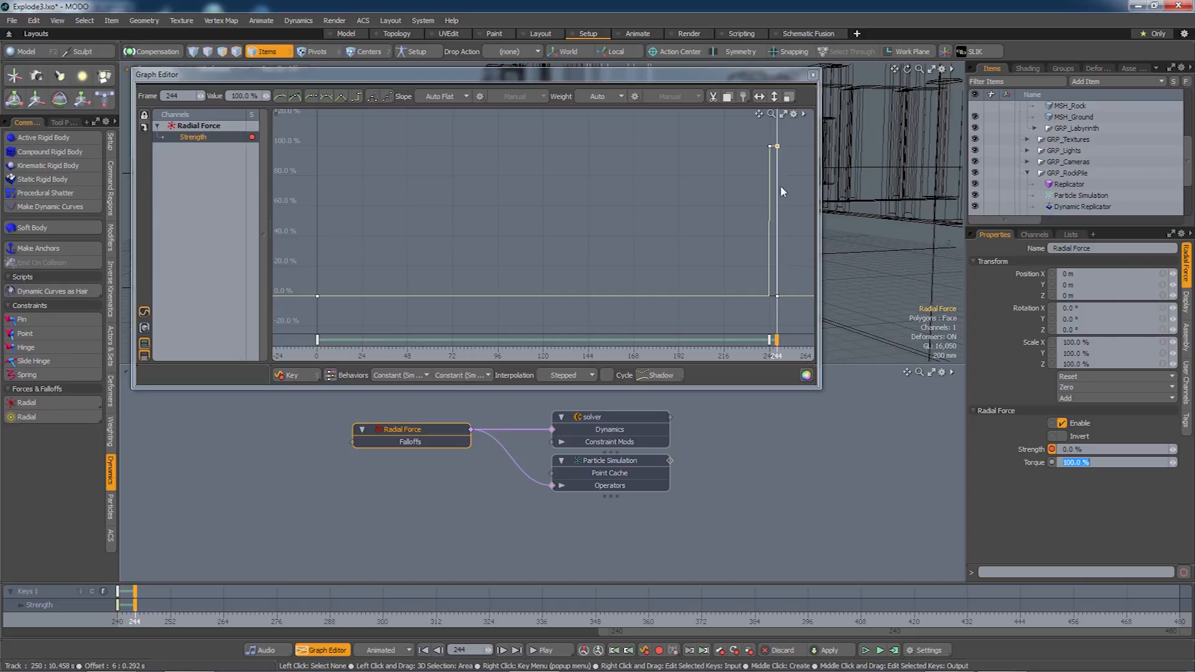
left_click(812, 75)
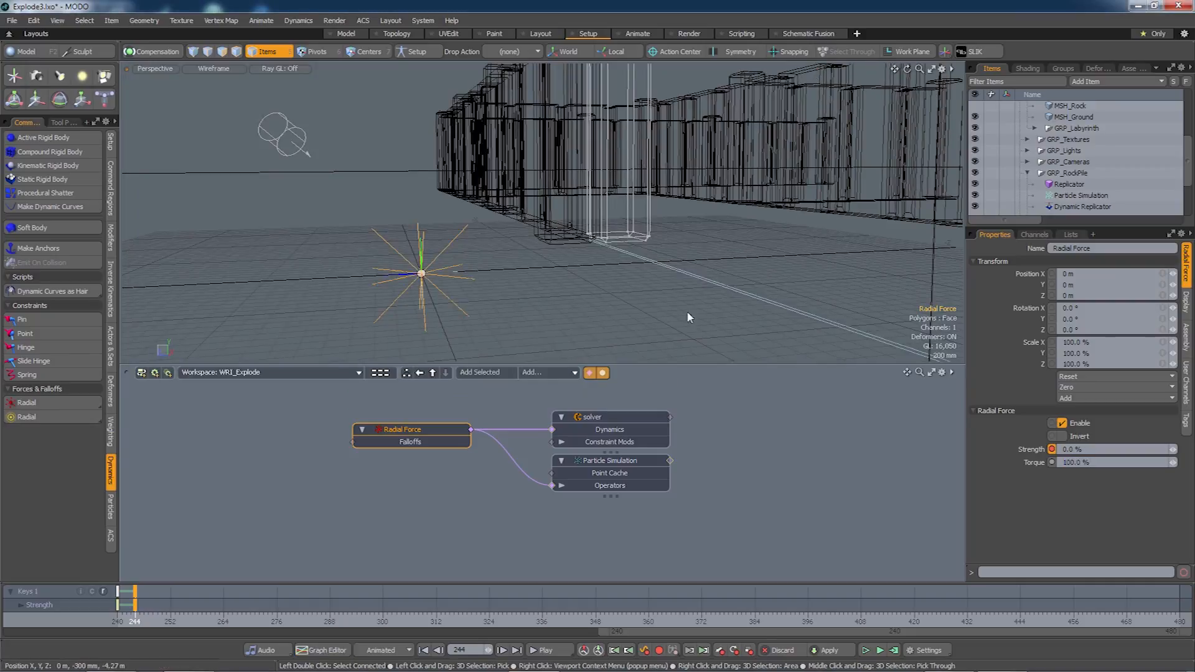
Compute the simulation and scrub the explosion around frame 240.
left_click_drag(582, 313, 587, 329, "alt")
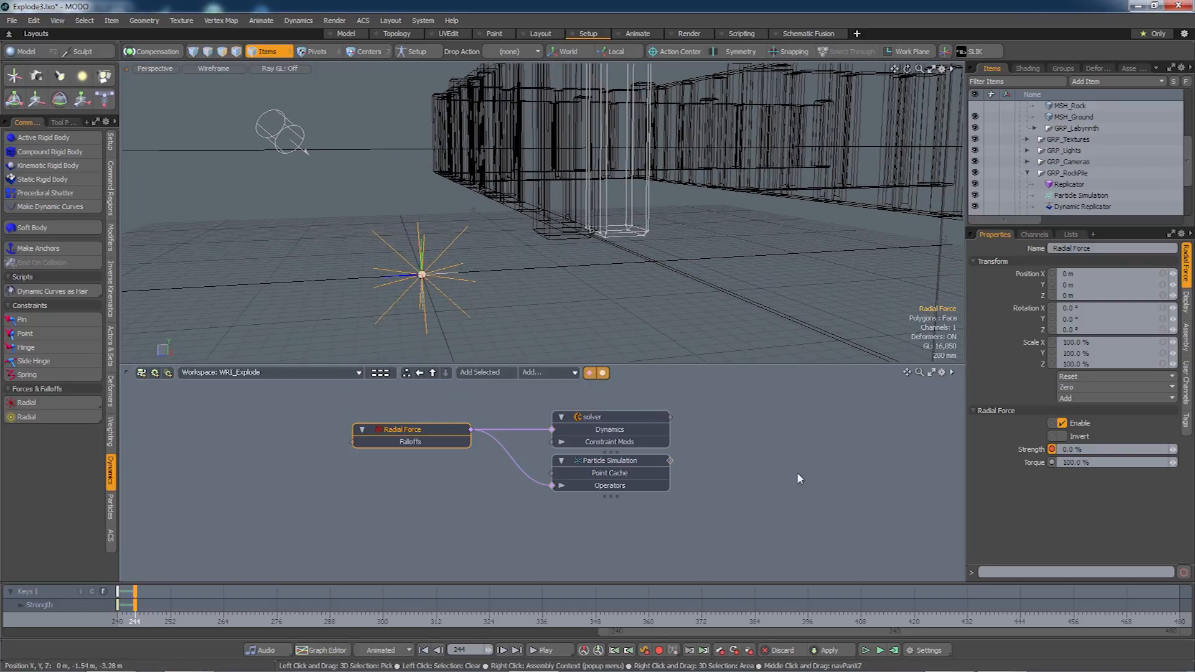
left_click(893, 649)
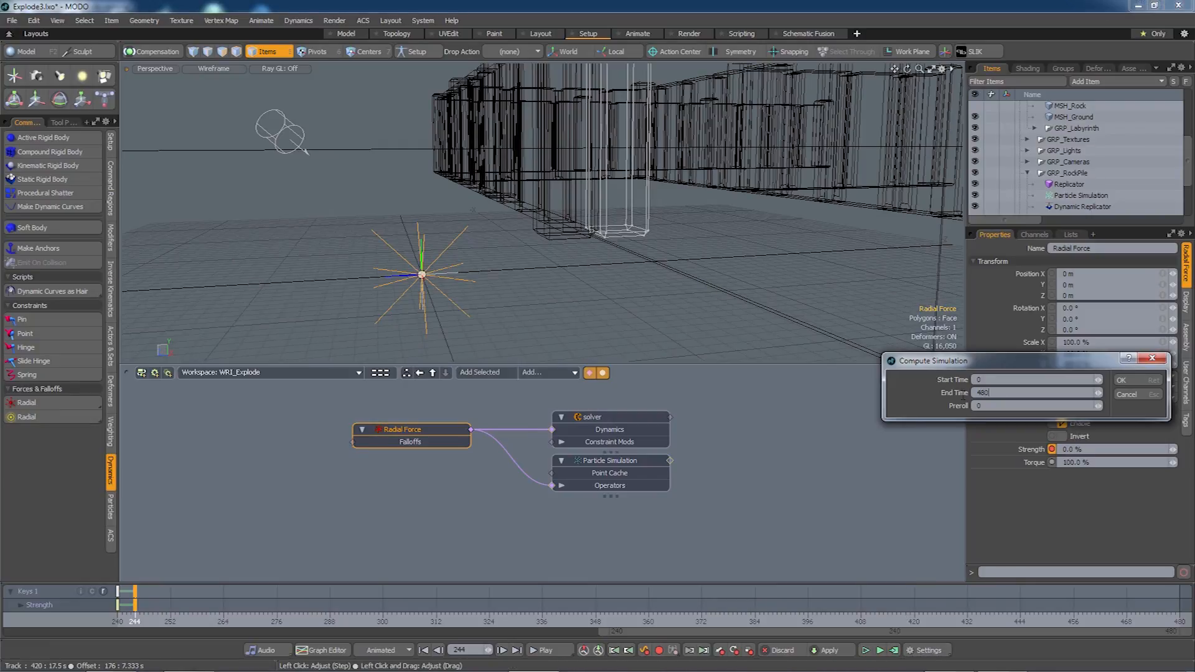
left_click(1122, 379)
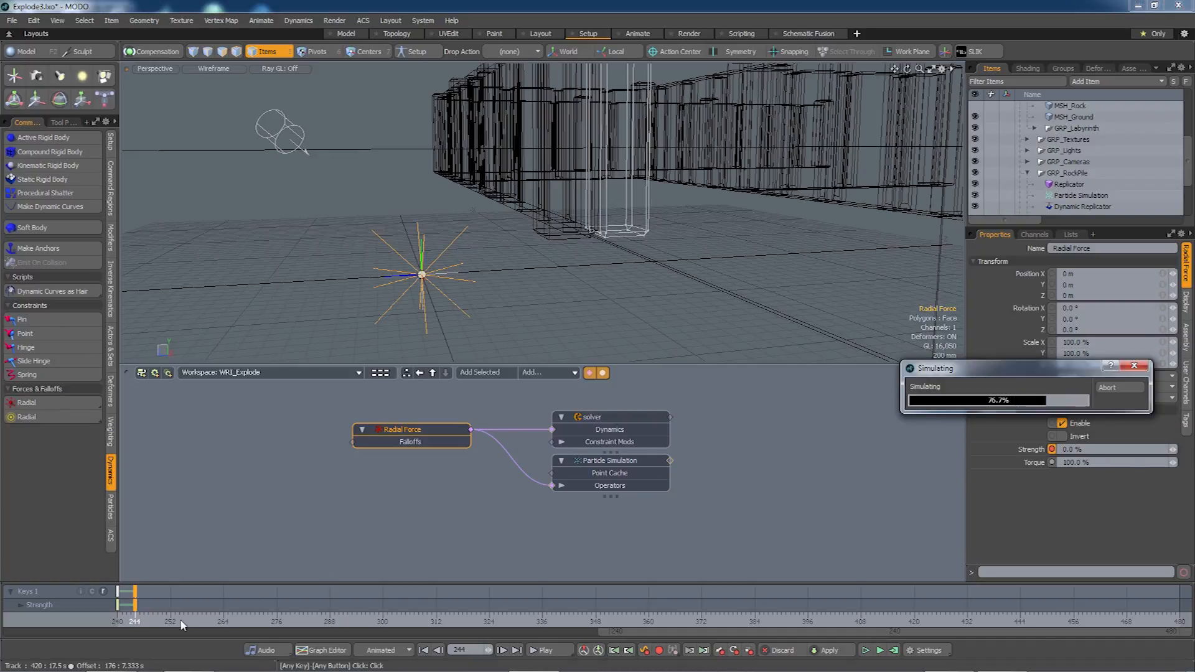
left_click(118, 621)
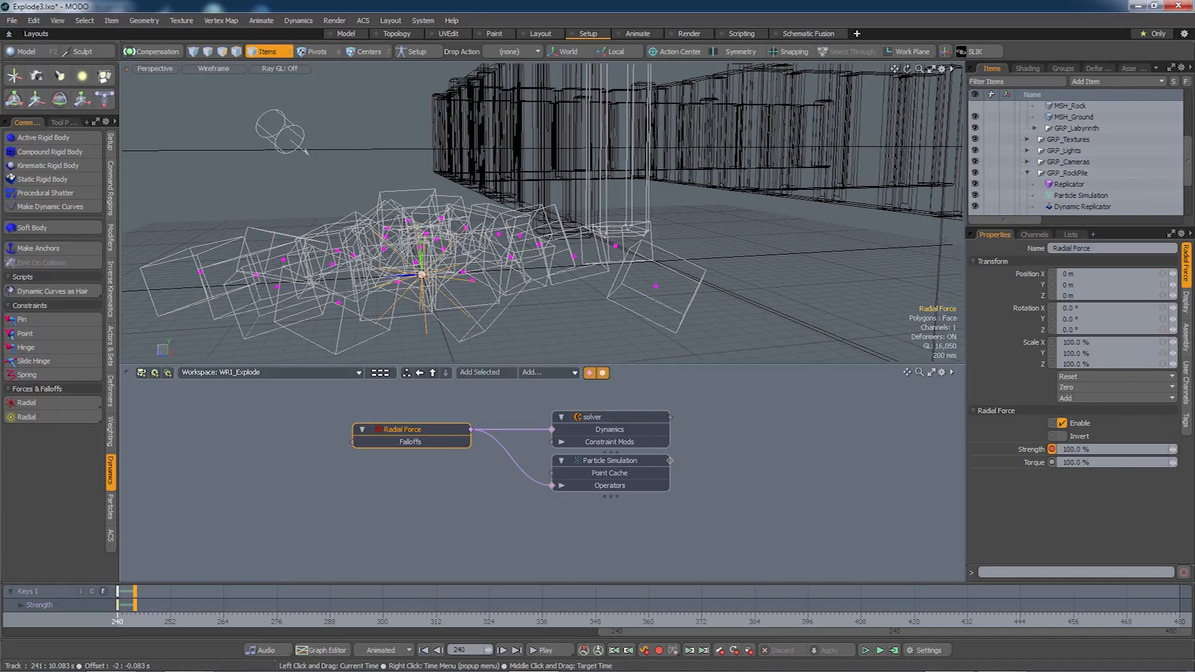
mouse_move(118, 622)
left_mouse_down()
mouse_move(728, 621)
mouse_move(117, 621)
left_mouse_up()
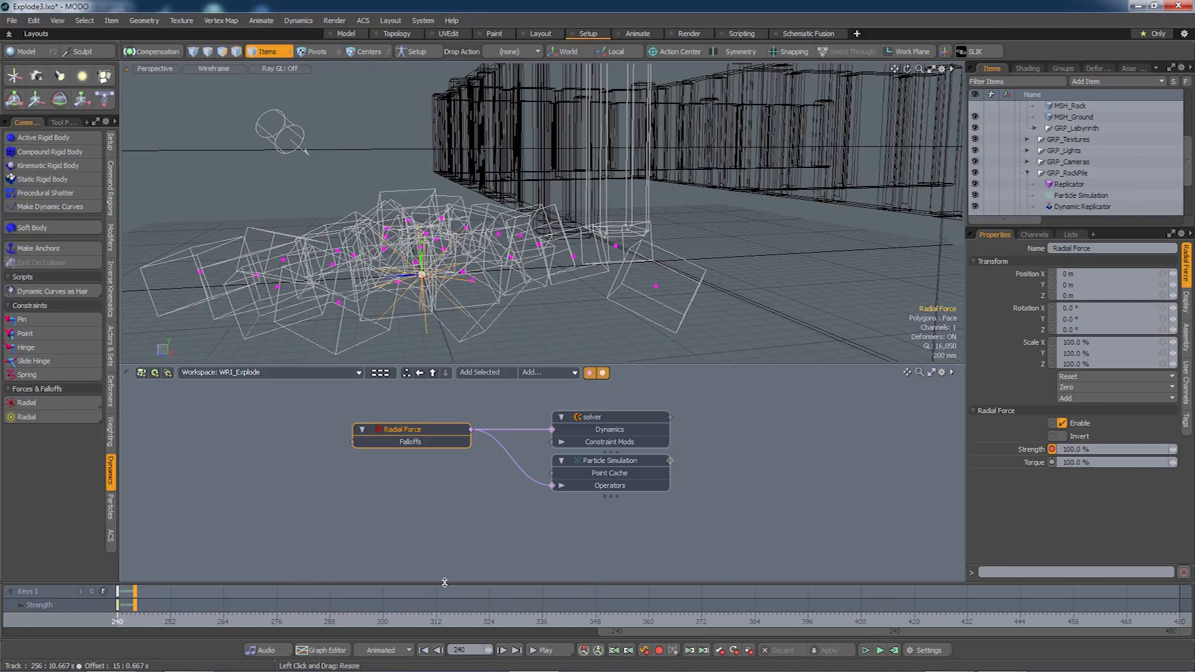
Set Strength to 1000% at frame 240, recompute the simulation, and review the explosion.
left_click(1092, 449)
type("1000")
key("Tab")
left_click(894, 650)
left_click(1120, 380)
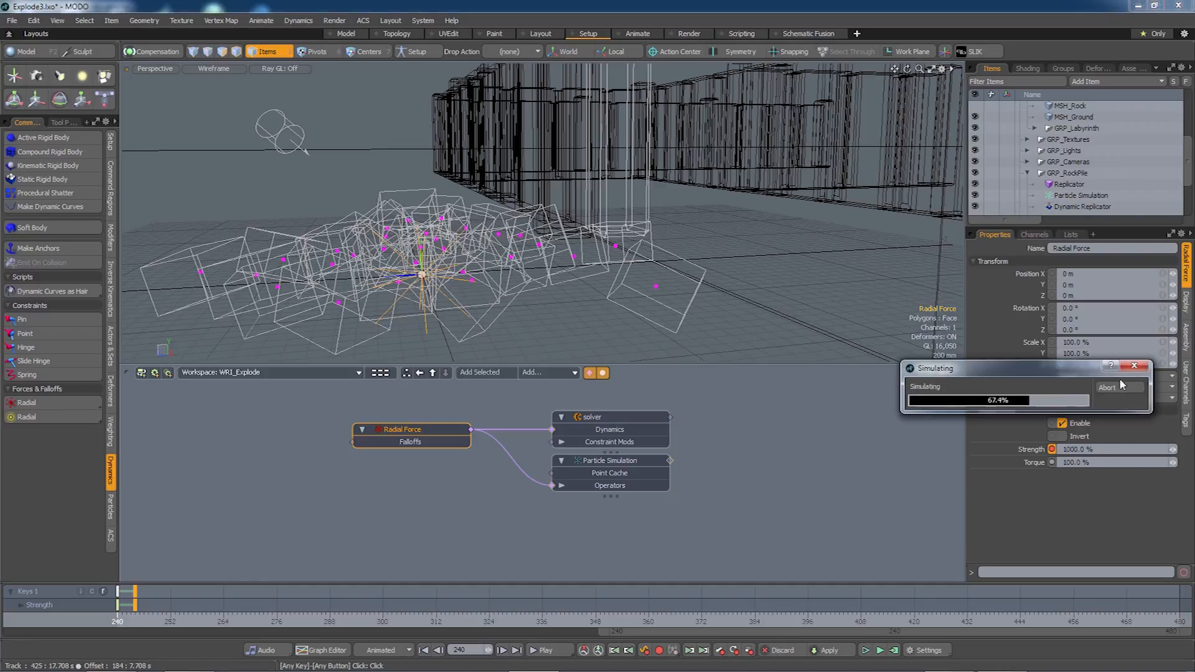
mouse_move(117, 622)
left_mouse_down()
mouse_move(280, 621)
mouse_move(117, 621)
left_mouse_up()
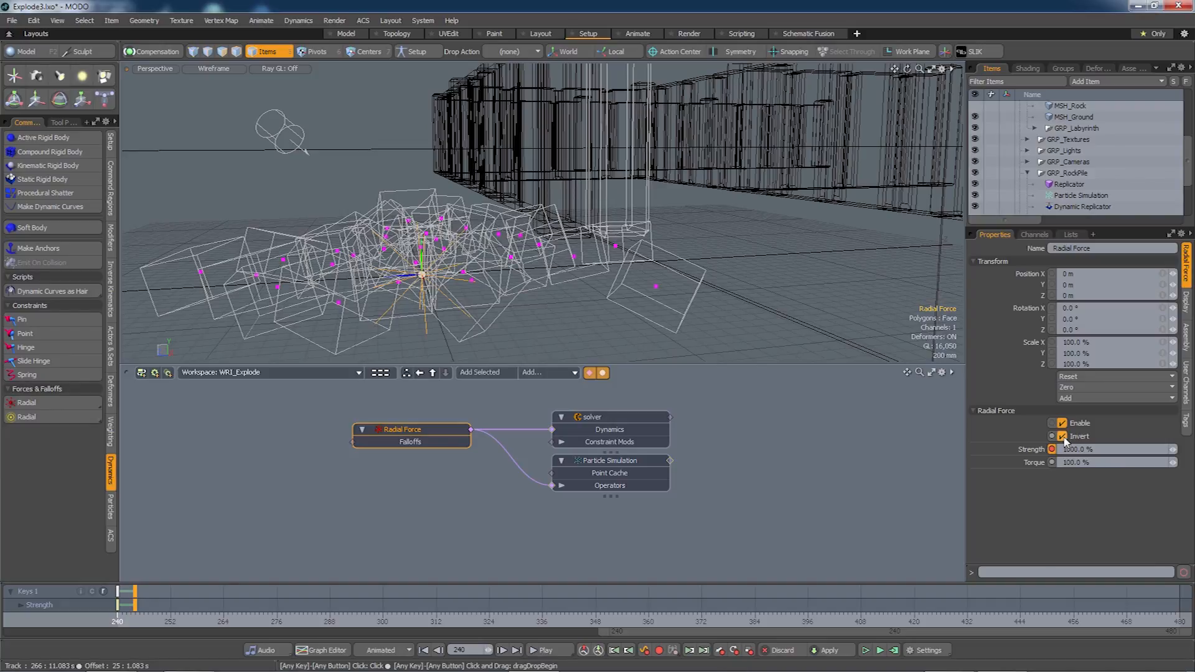
Recompute the simulation and scrub the timeline to preview the explosion.
left_click(895, 651)
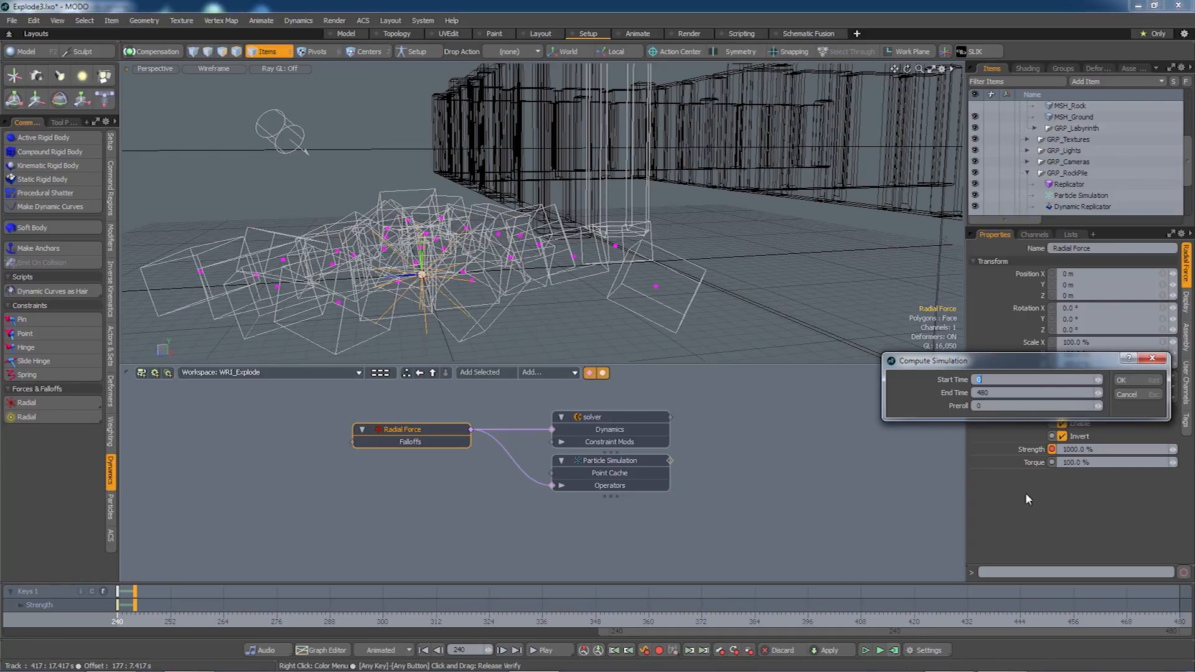
left_click(1133, 379)
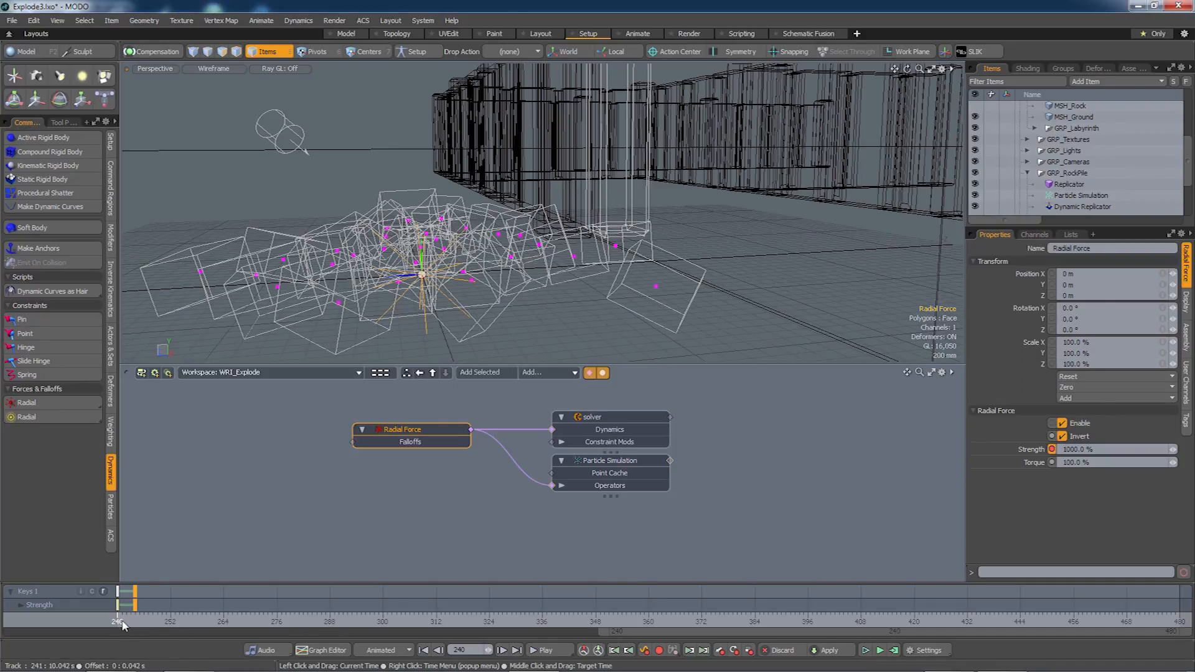
left_click_drag(118, 622, 552, 622)
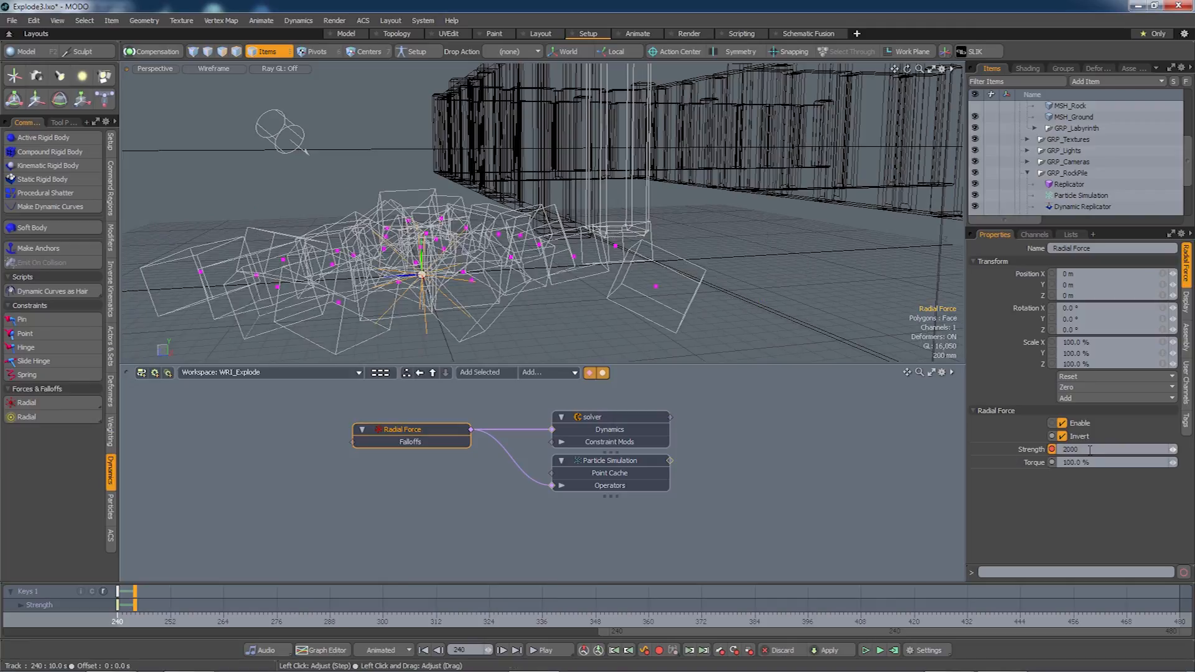
Raise the Radial Force Strength to 3000%, recompute, and check the stronger explosion.
type("00")
key("Return")
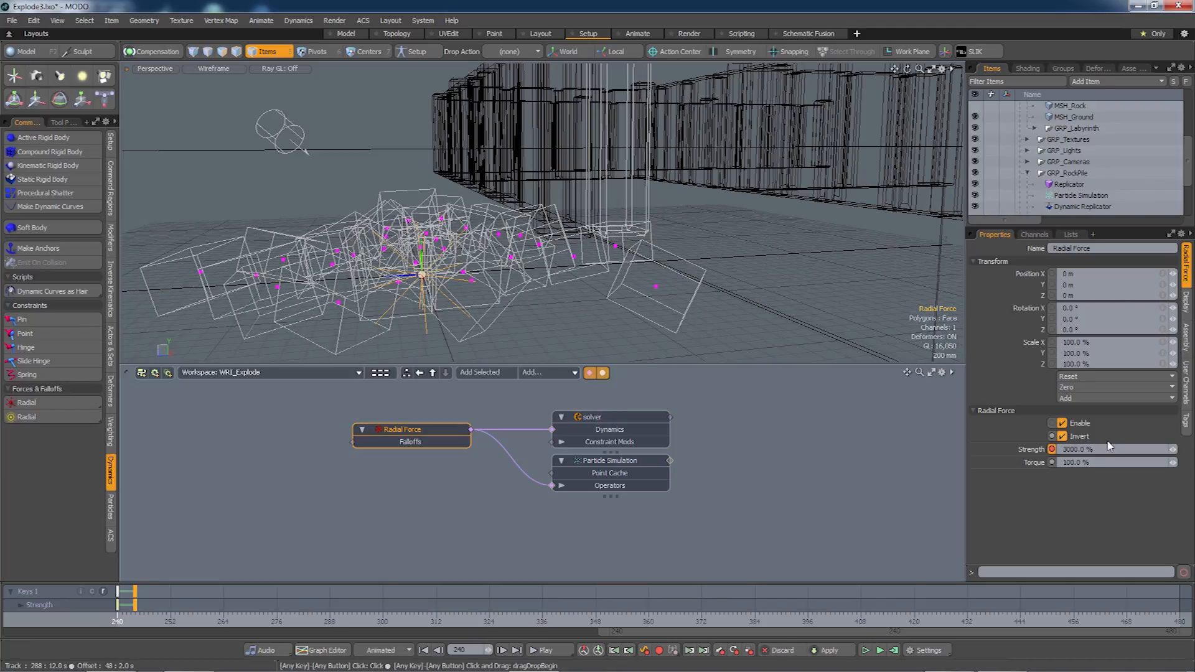
left_click(893, 650)
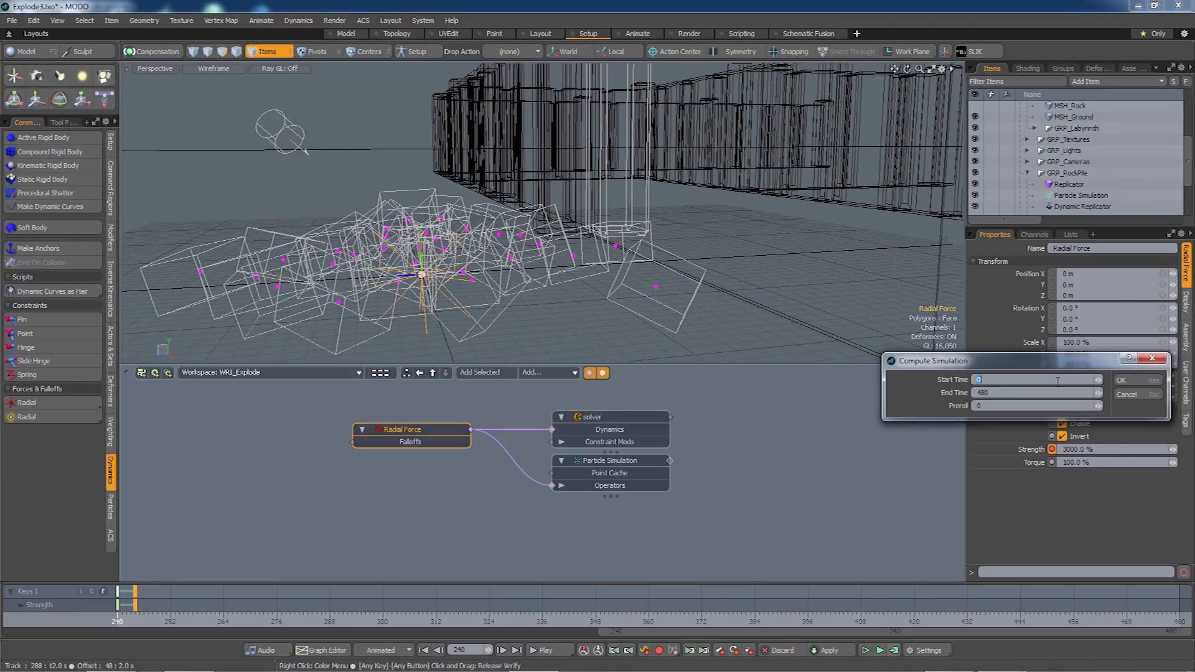
left_click(1115, 380)
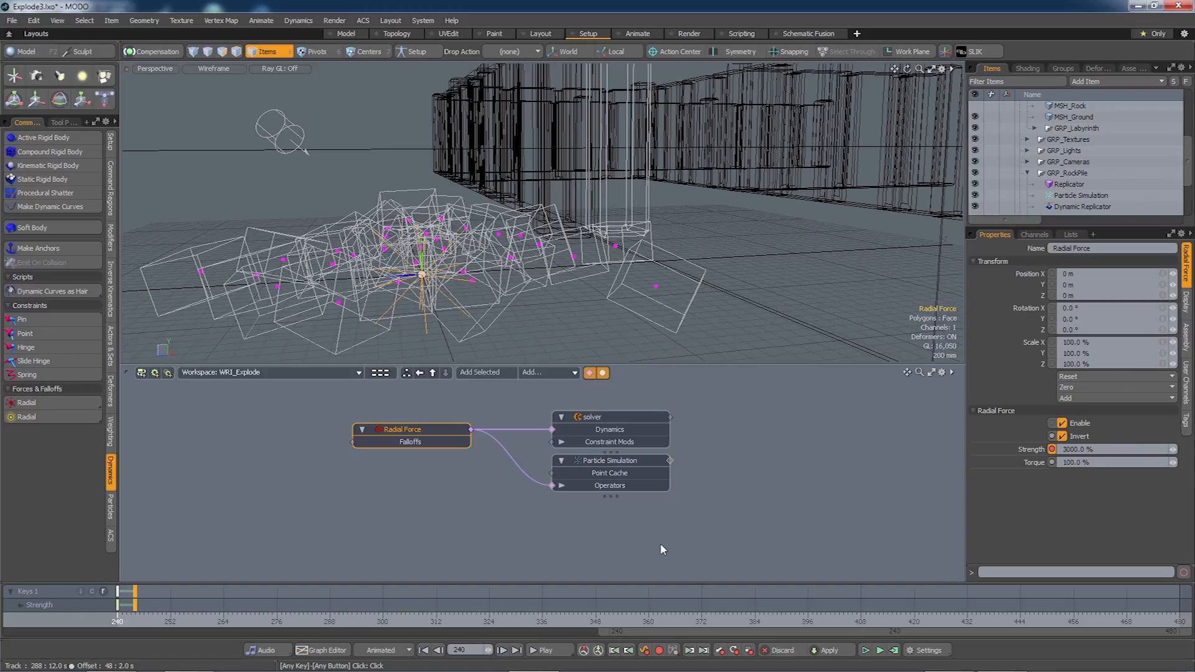
mouse_move(117, 616)
left_mouse_down()
mouse_move(287, 616)
mouse_move(117, 616)
left_mouse_up()
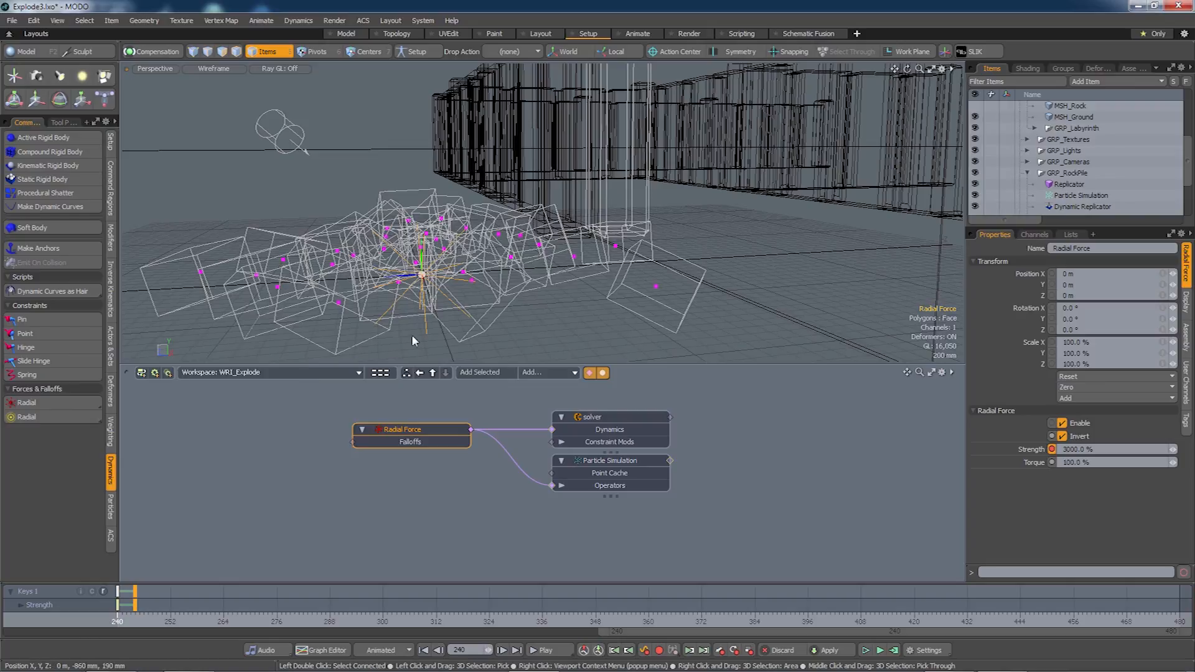
Move the Radial Force along Z to a position of 1.05 m.
double_click(414, 429)
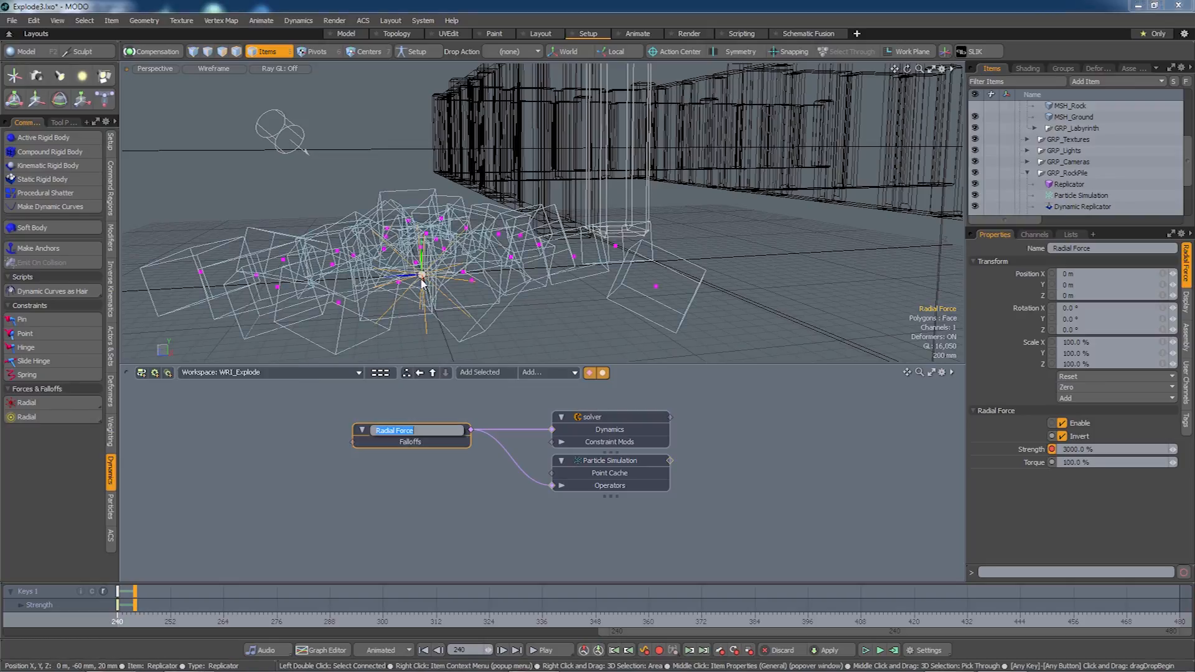
left_click(462, 525)
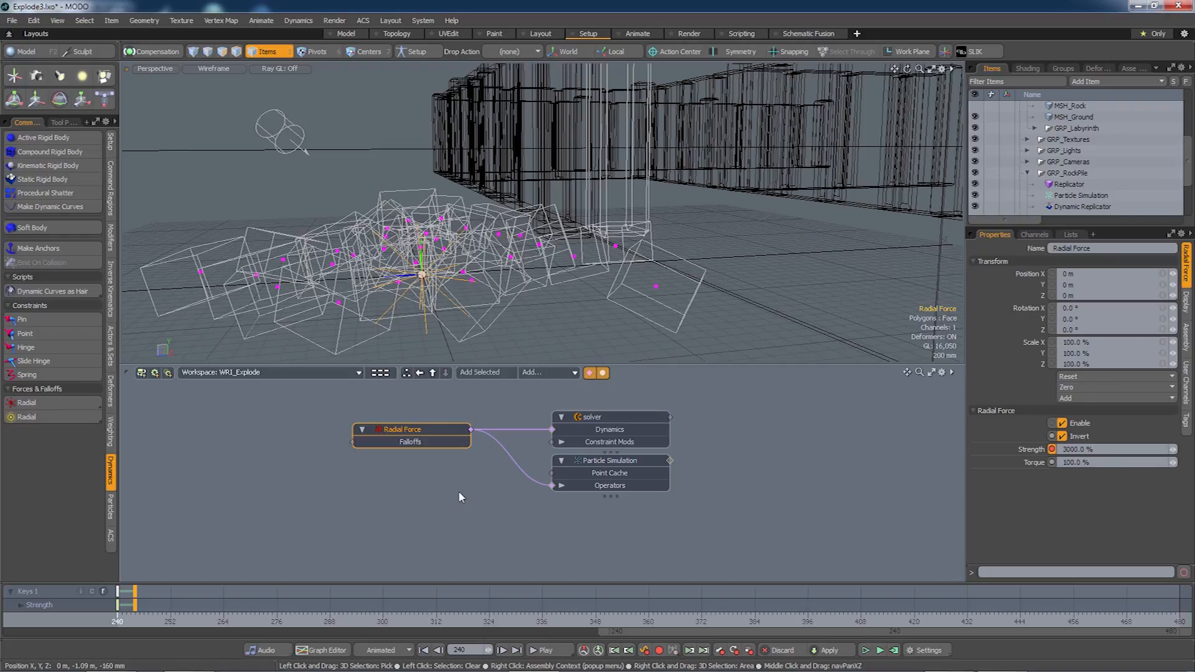
key("y")
left_click_drag(364, 278, 295, 282)
left_click_drag(606, 323, 778, 286, "alt")
left_click_drag(294, 291, 279, 292)
mouse_move(536, 307)
left_mouse_down("alt")
mouse_move(513, 274)
mouse_move(550, 325)
left_mouse_up("alt")
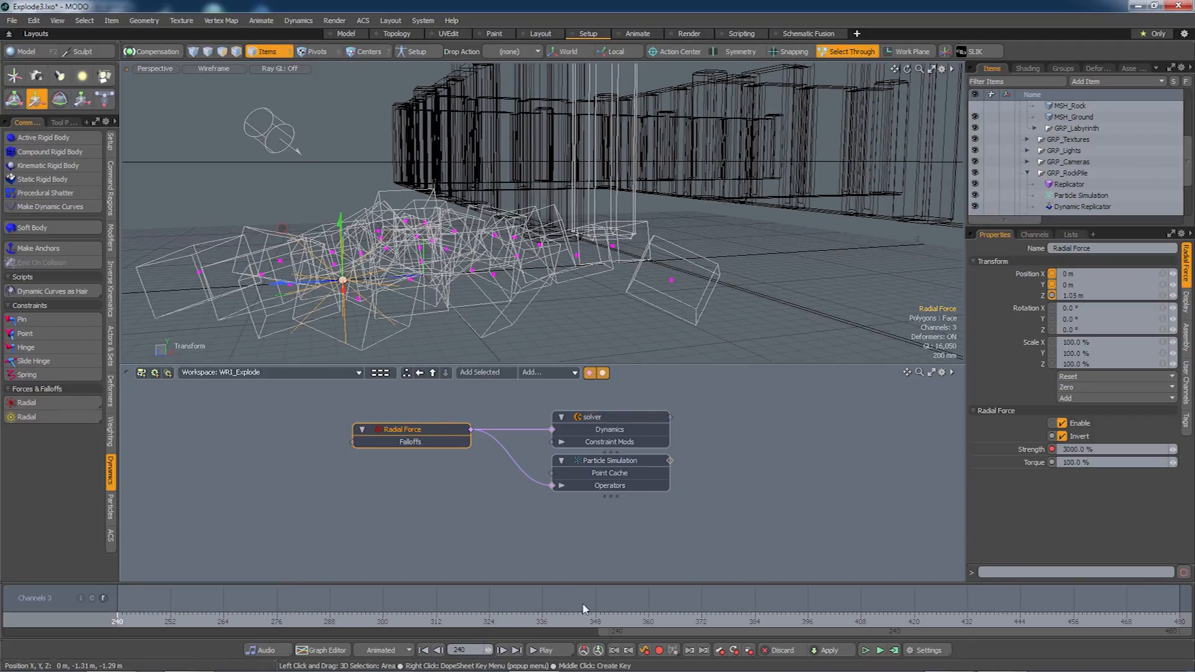
Recompute the simulation with the moved force and scrub back to frame 240.
left_click(895, 650)
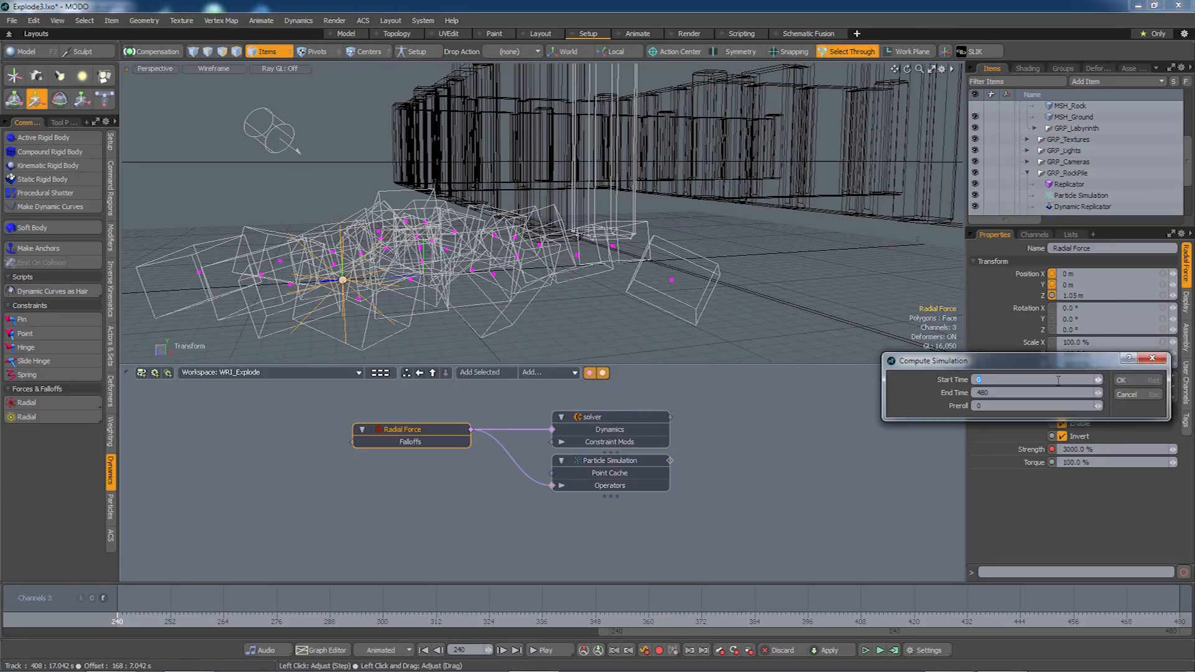
left_click(1124, 381)
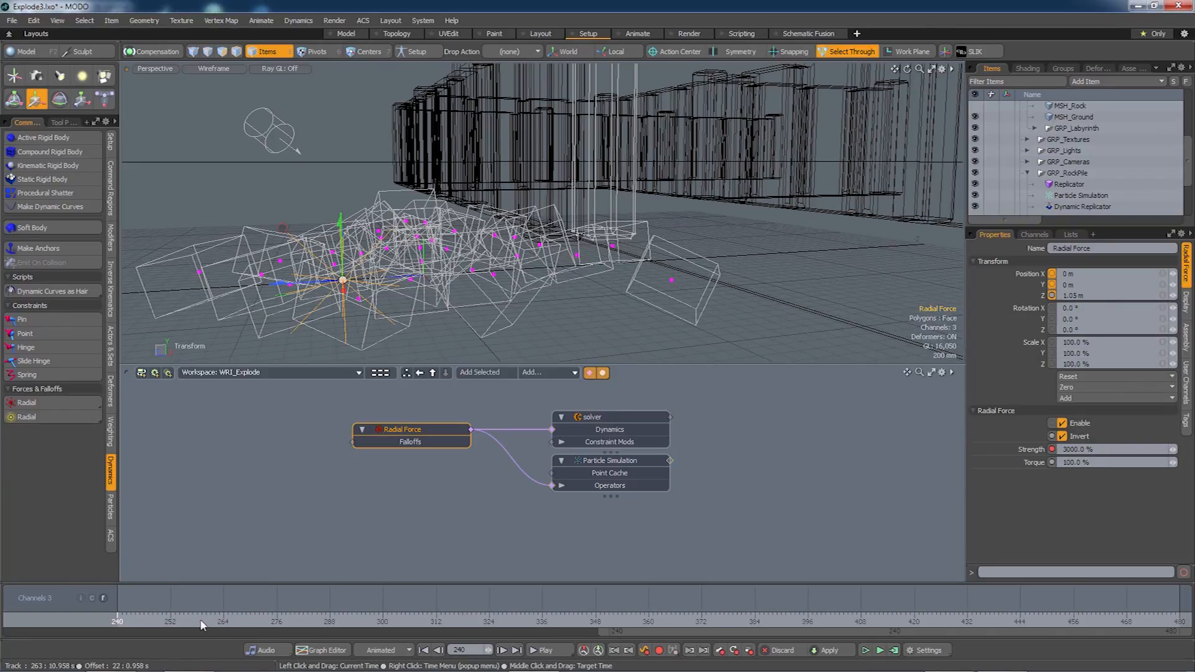
mouse_move(120, 620)
left_mouse_down()
mouse_move(165, 620)
mouse_move(118, 621)
left_mouse_up()
mouse_move(398, 307)
left_mouse_down("alt")
mouse_move(337, 345)
mouse_move(443, 266)
left_mouse_up("alt")
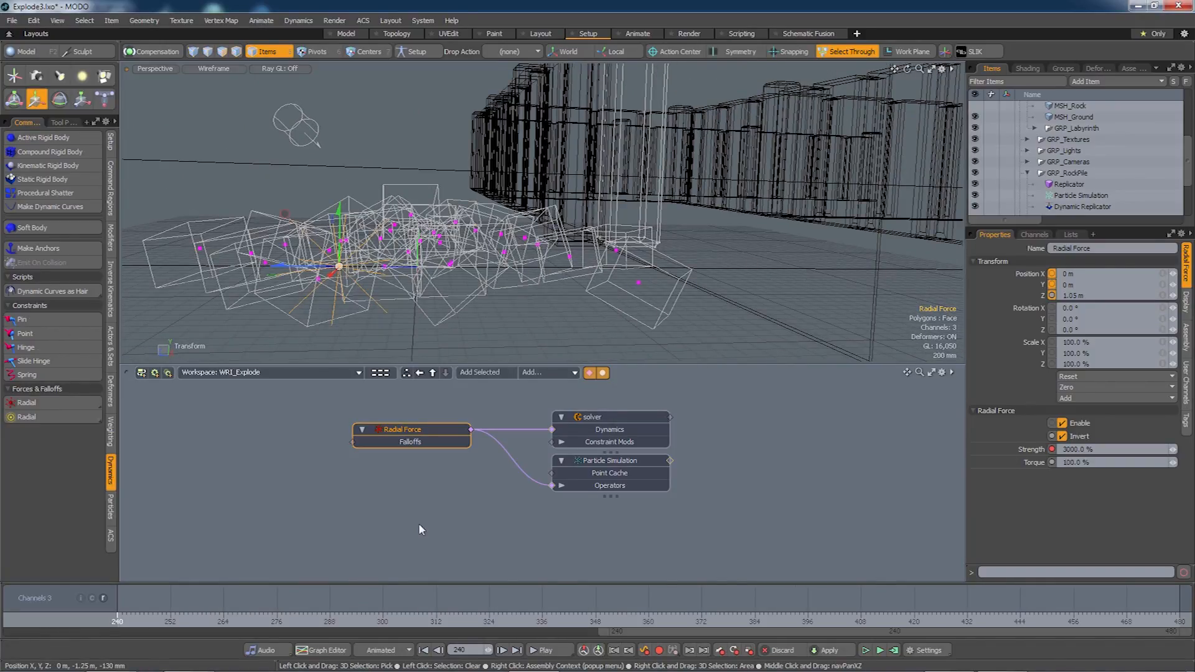
Tidy the Radial Force node in the schematic and bring up the Radial/Linear/Capsule falloff choices.
left_click_drag(458, 517, 410, 534, "alt")
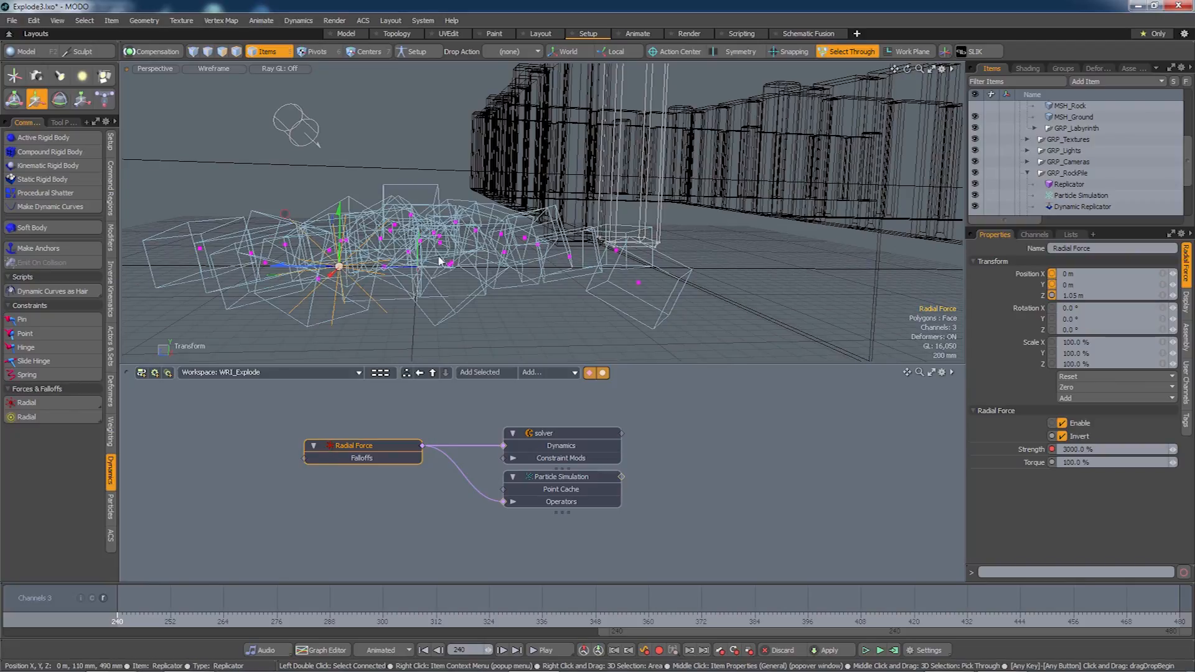
left_click_drag(471, 309, 527, 287, "alt")
left_click_drag(373, 445, 405, 449)
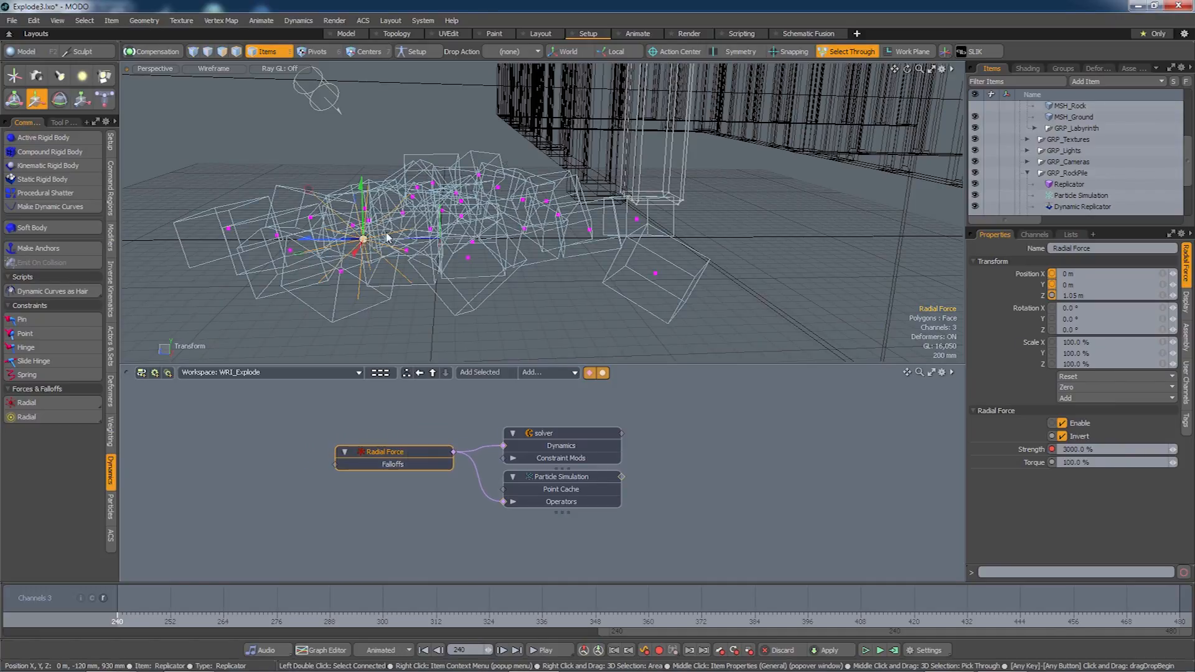
left_click(57, 417)
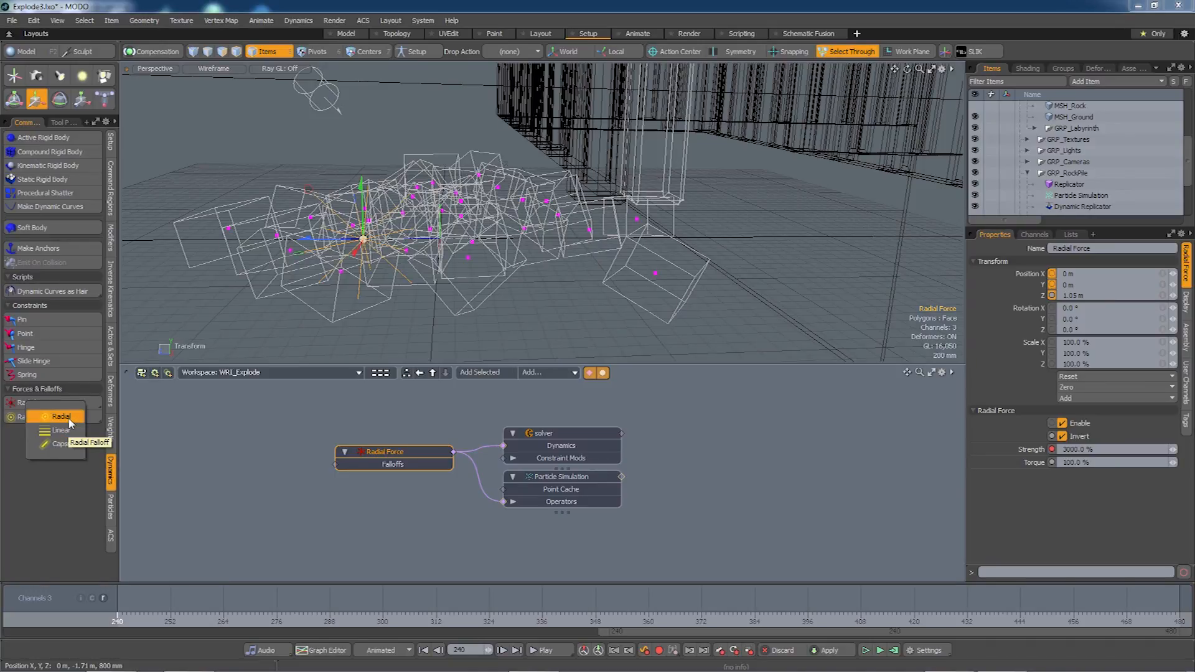
Add a Radial Falloff and link its node into the Radial Force's Falloffs input.
left_click(68, 417)
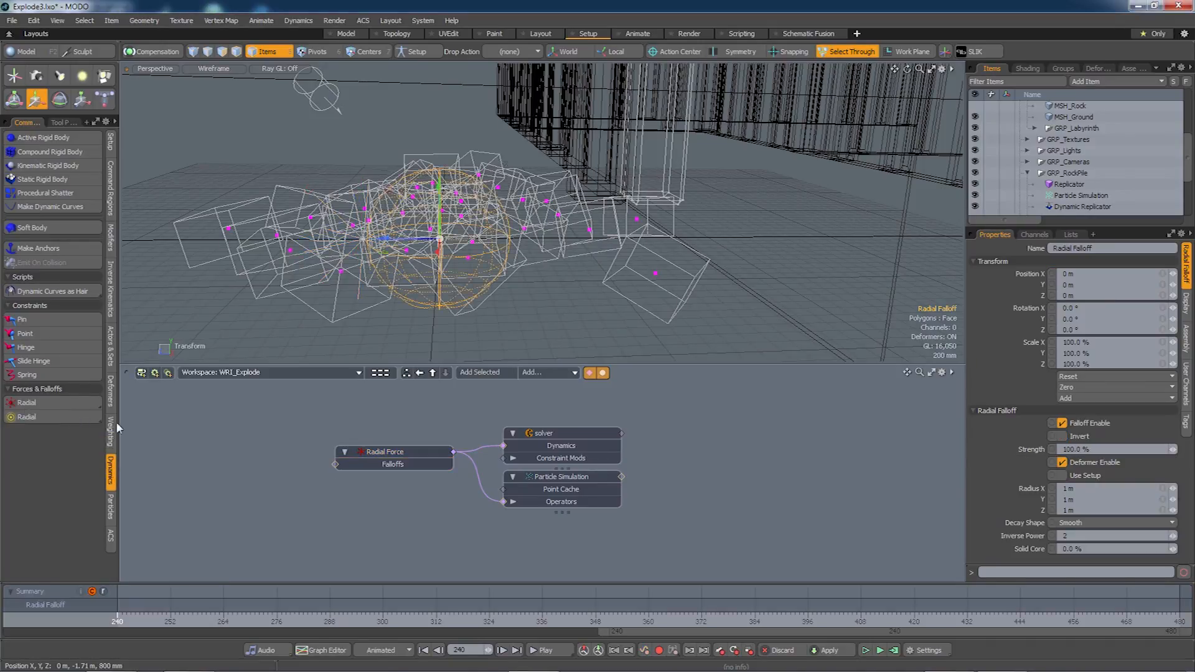
double_click(335, 466)
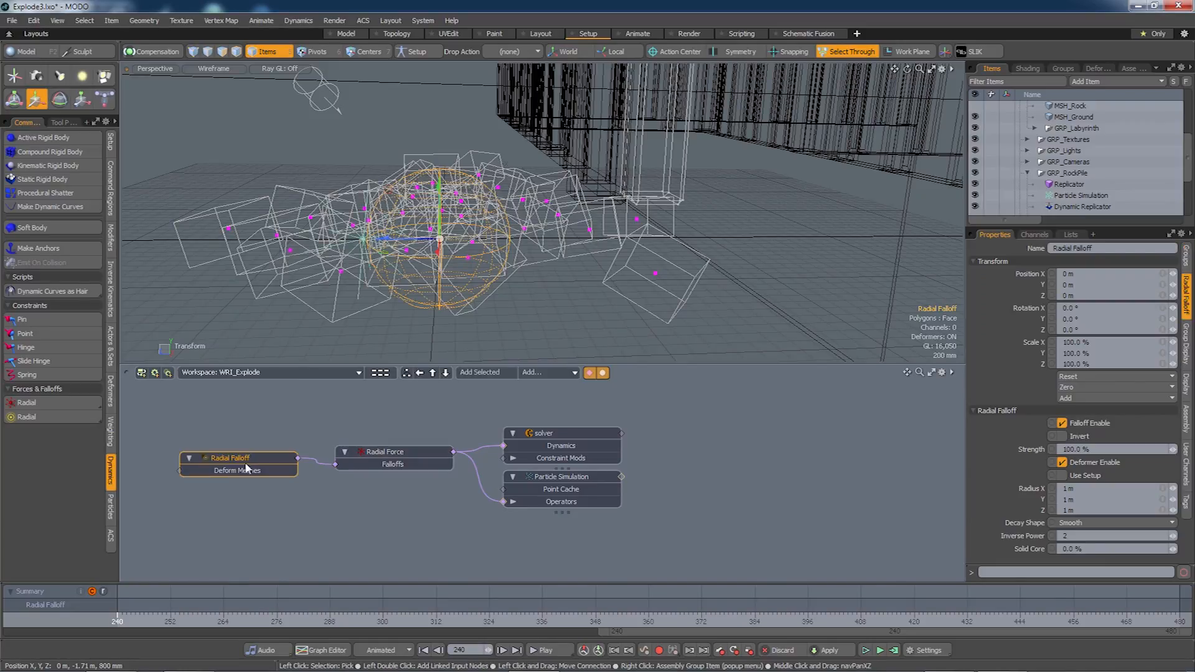
mouse_move(241, 482)
left_mouse_down()
mouse_move(243, 466)
mouse_move(245, 483)
left_mouse_up()
left_click_drag(398, 465, 396, 450)
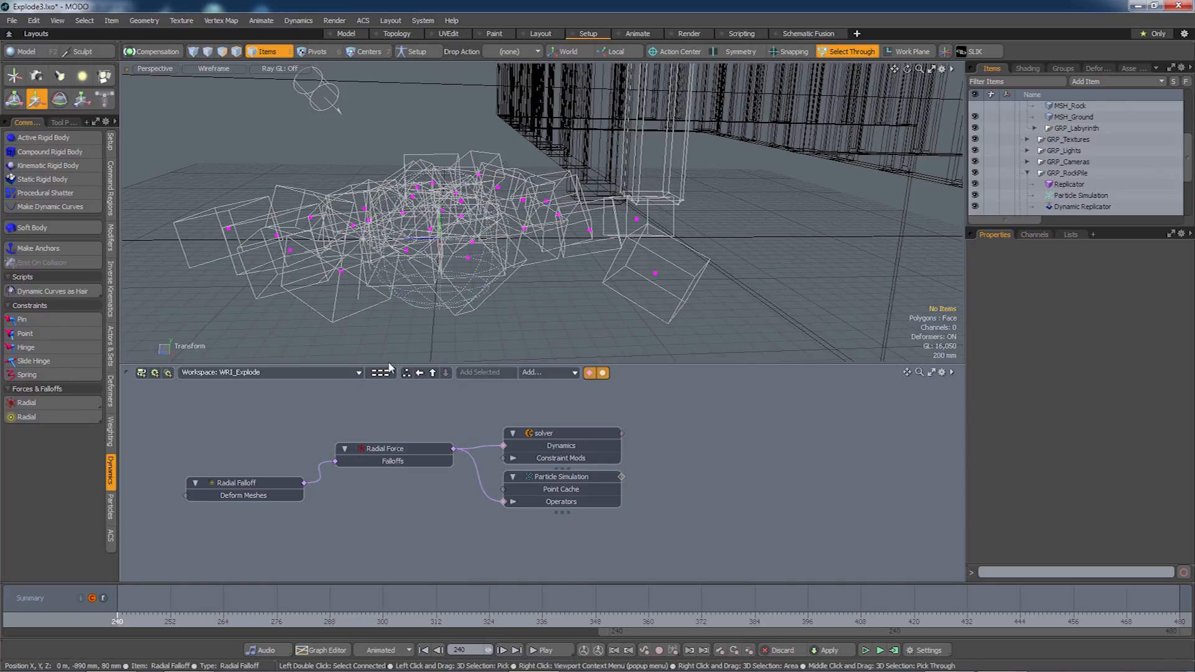
left_click(382, 458)
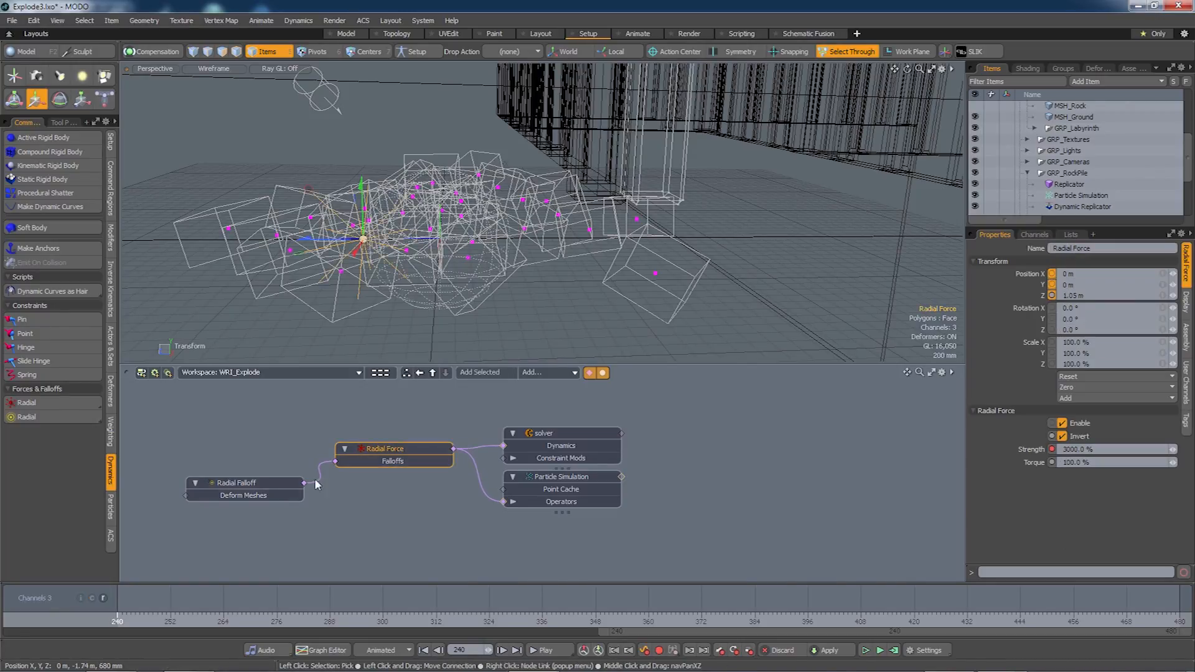
left_click(270, 489)
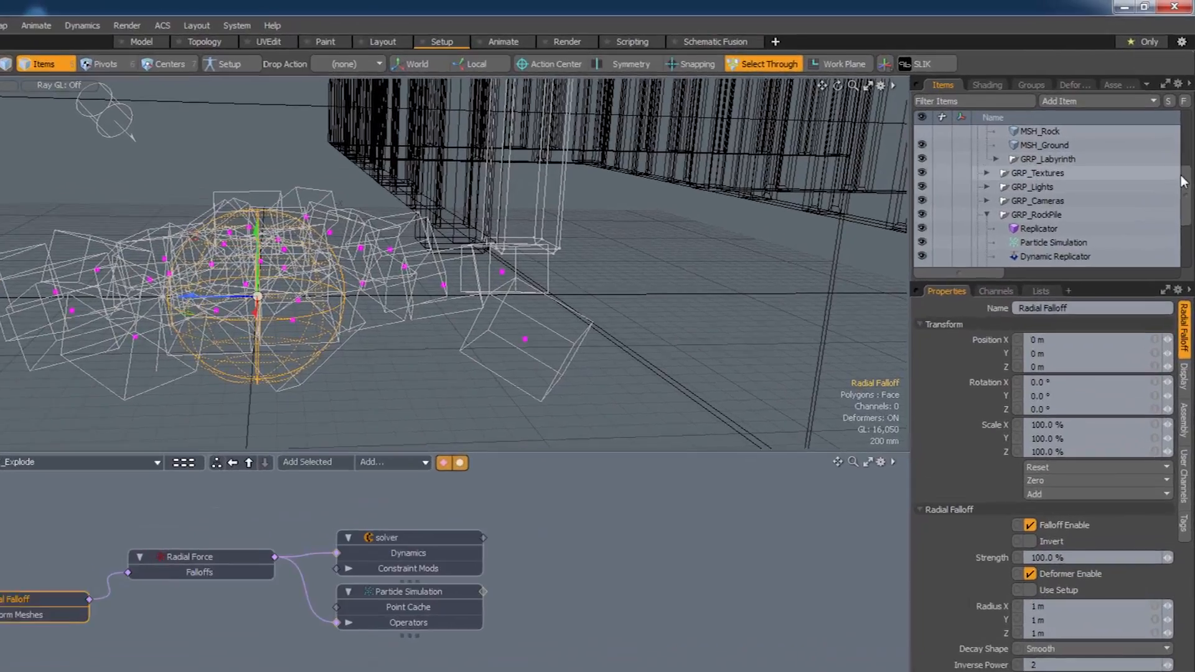
Parent the Radial Falloff under Radial Force in Items and set its Position Z to 0 m.
left_click_drag(1187, 155, 1187, 149)
left_click_drag(1186, 231, 1187, 282)
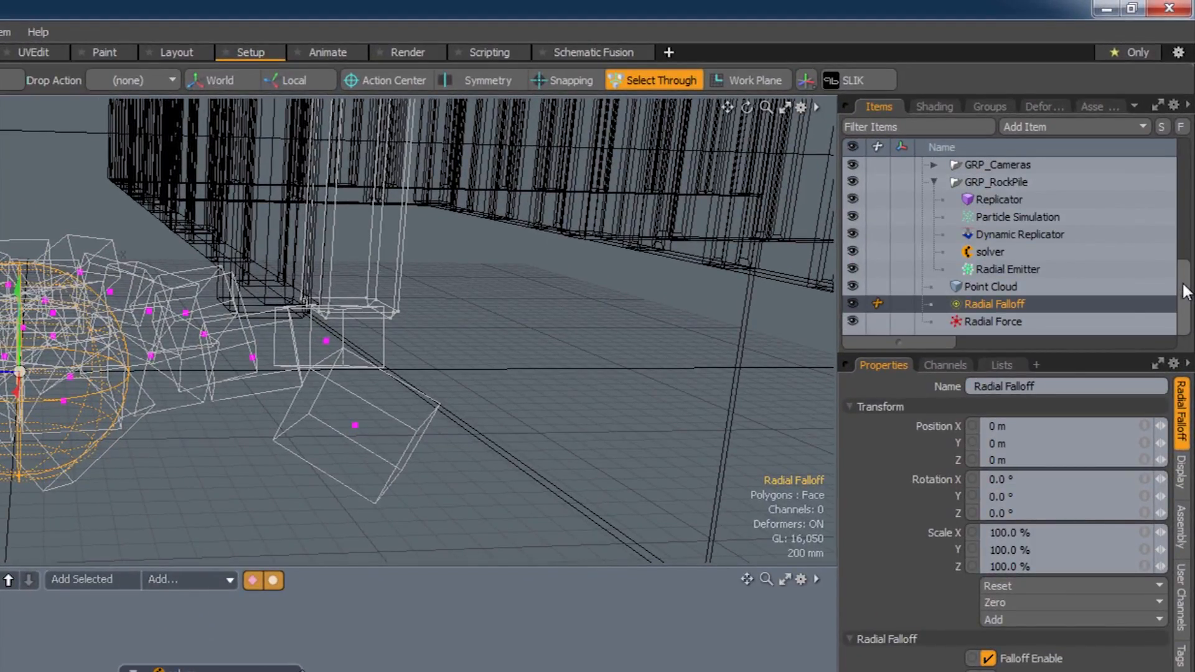
left_click_drag(989, 303, 994, 319)
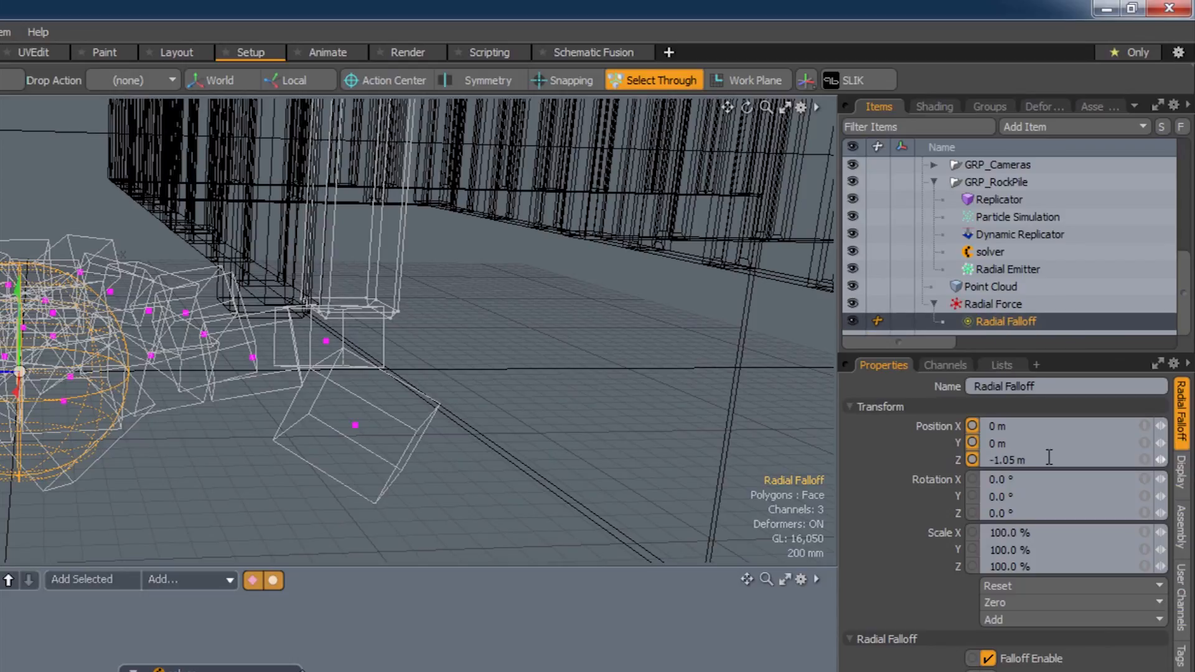
left_click(984, 460)
type("0")
key("Tab")
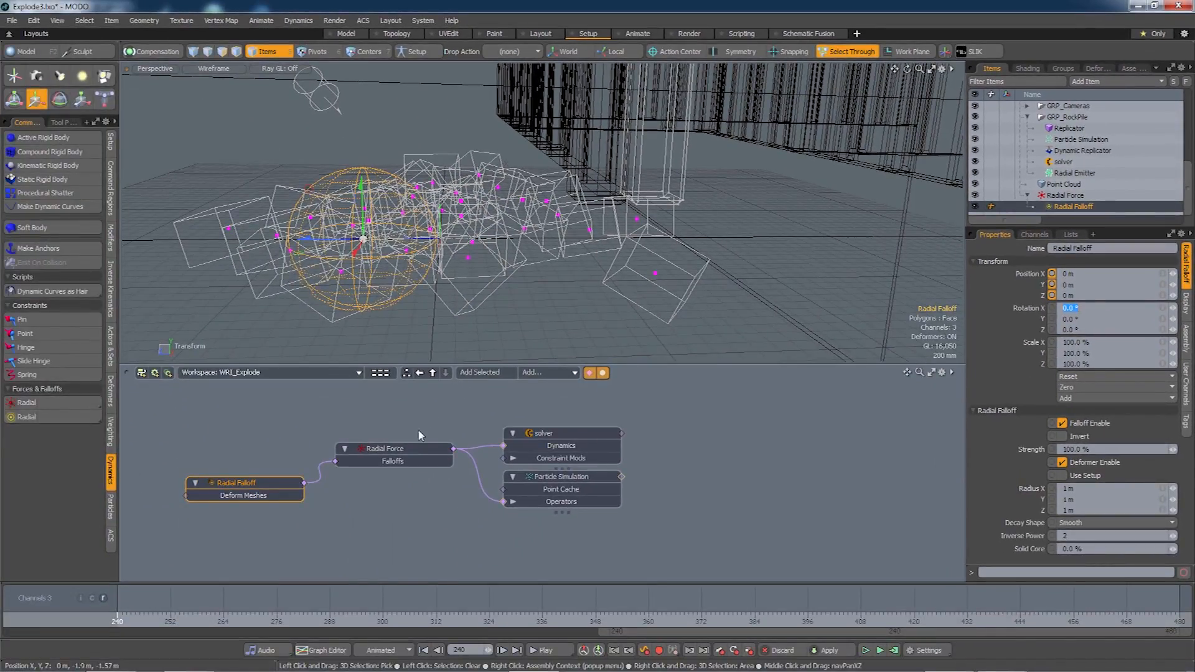
Move the Radial Force along Z, trying 420 mm then settling at 510 mm.
left_click(386, 449)
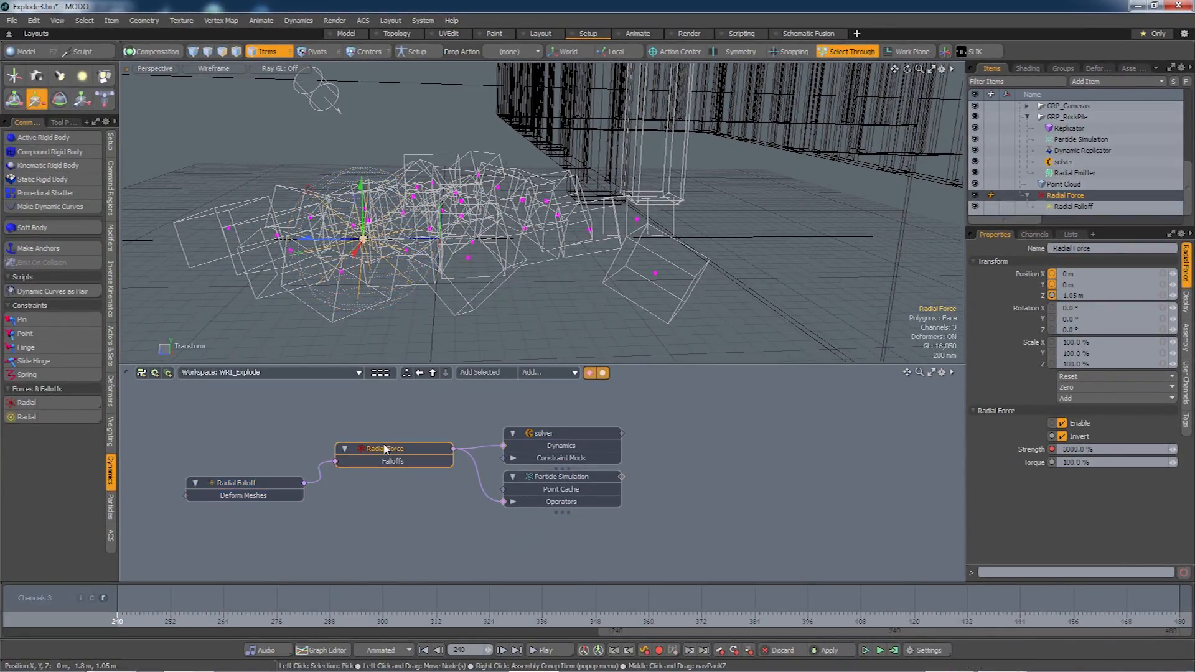
left_click_drag(326, 240, 352, 239)
scroll(446, 243, "up", 4)
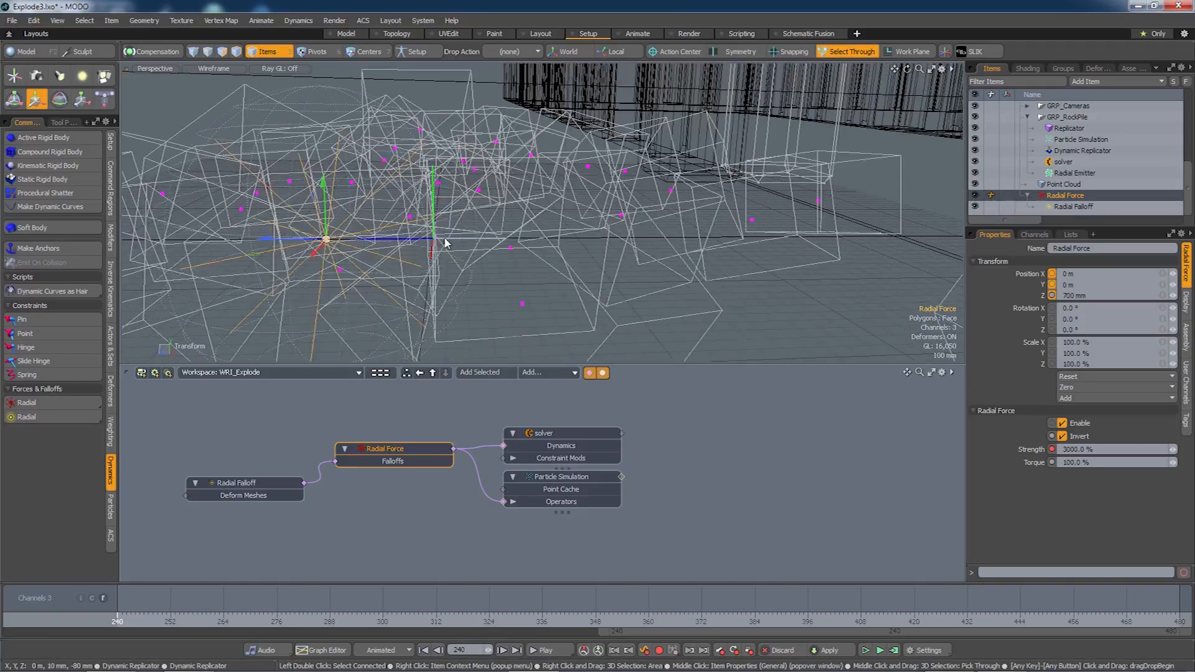
scroll(365, 269, "down", 4)
left_click_drag(492, 284, 579, 270, "alt")
mouse_move(287, 269)
left_mouse_down()
mouse_move(338, 266)
mouse_move(301, 267)
left_mouse_up()
left_click_drag(573, 286, 490, 295, "alt")
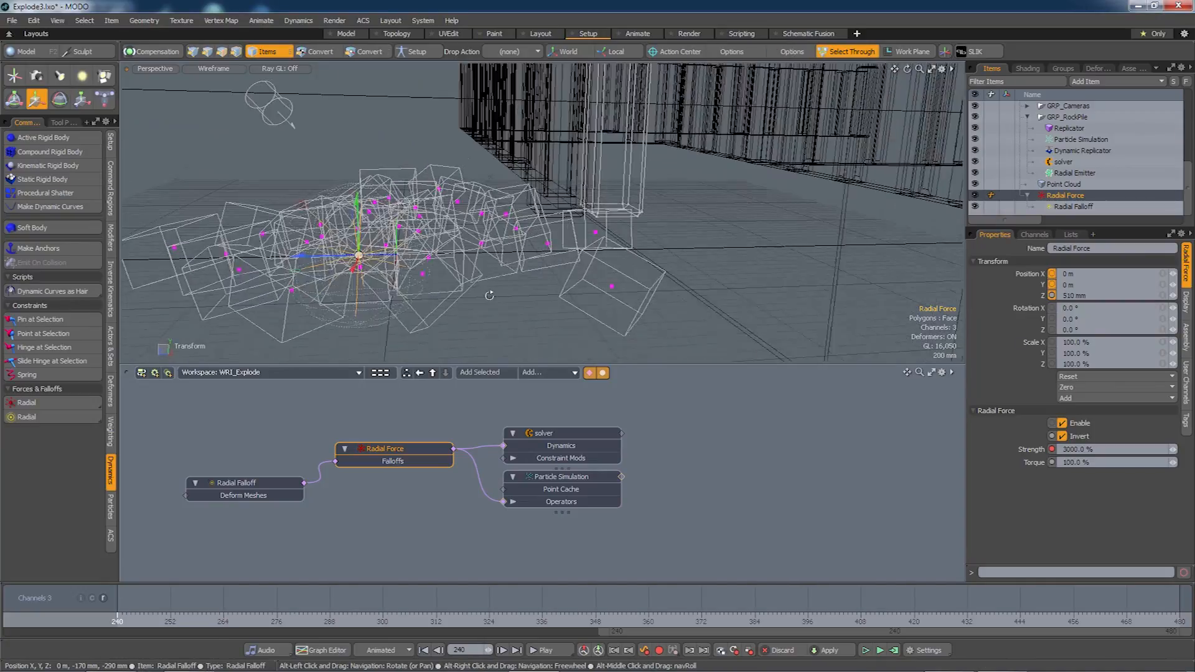
Hide the particles and rock wireframes so the force spheres are visible.
left_click(556, 477)
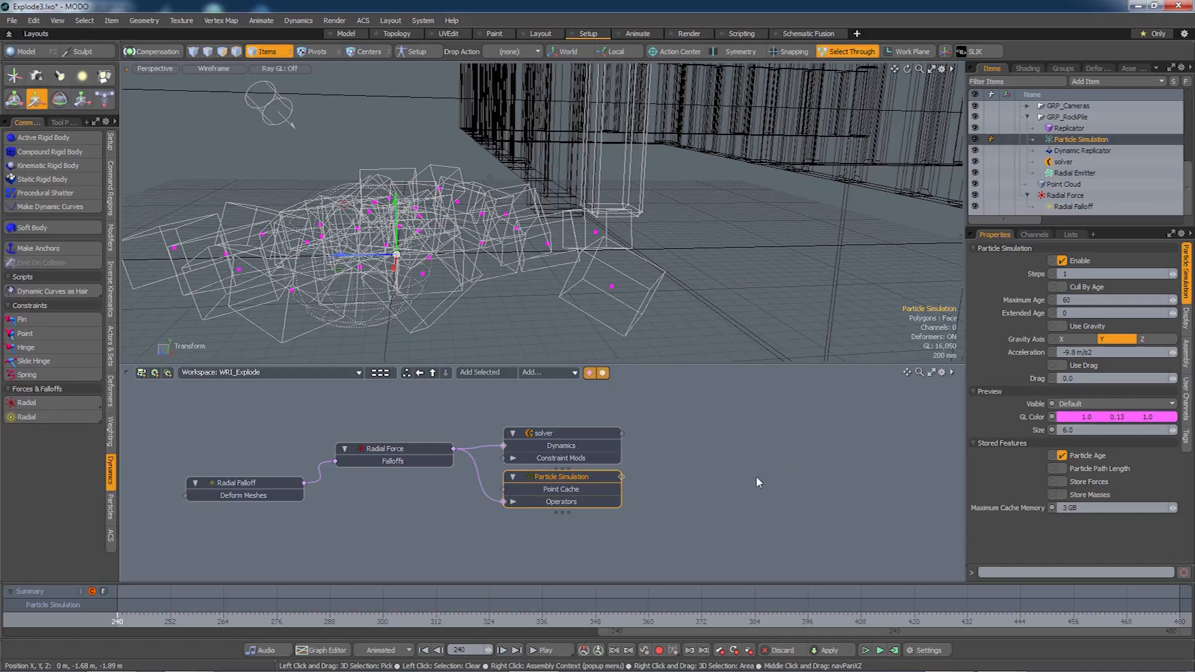
left_click(975, 140)
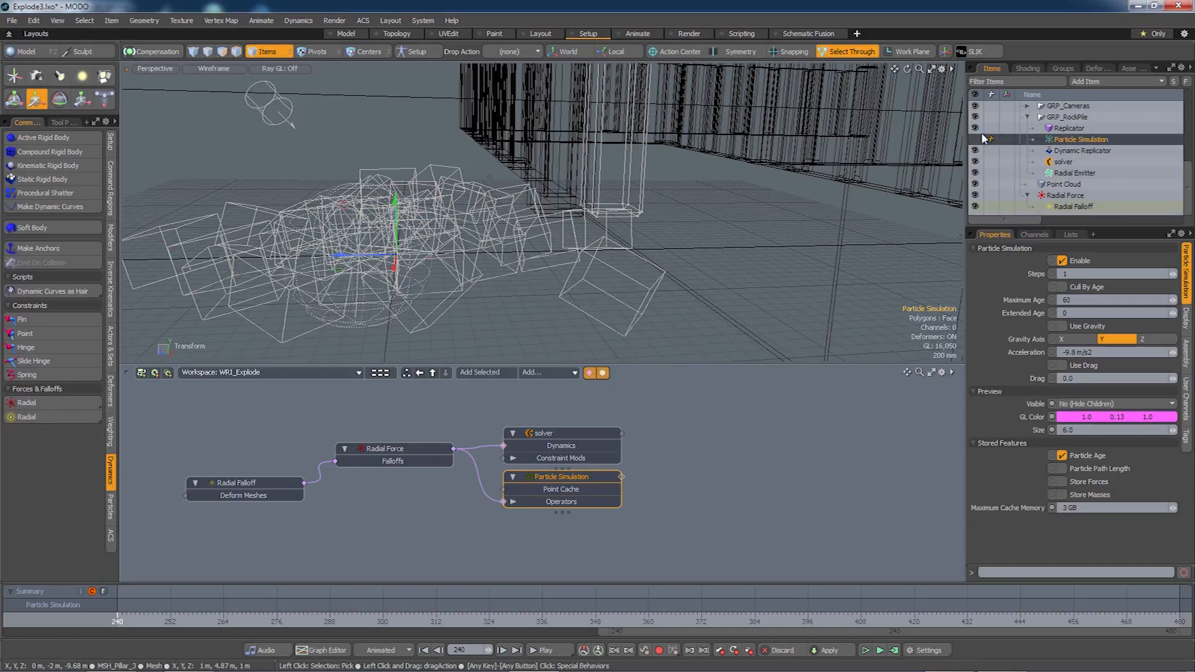
left_click(975, 128)
left_click_drag(454, 267, 523, 293, "alt")
left_click(378, 270)
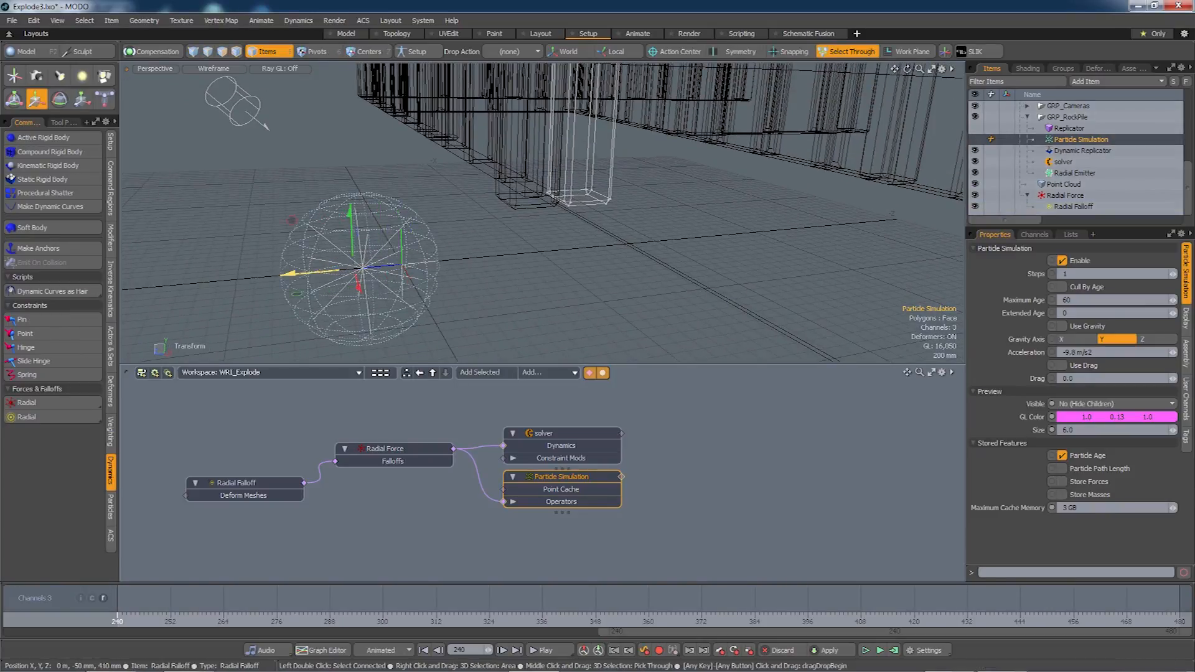
key("ctrl+z")
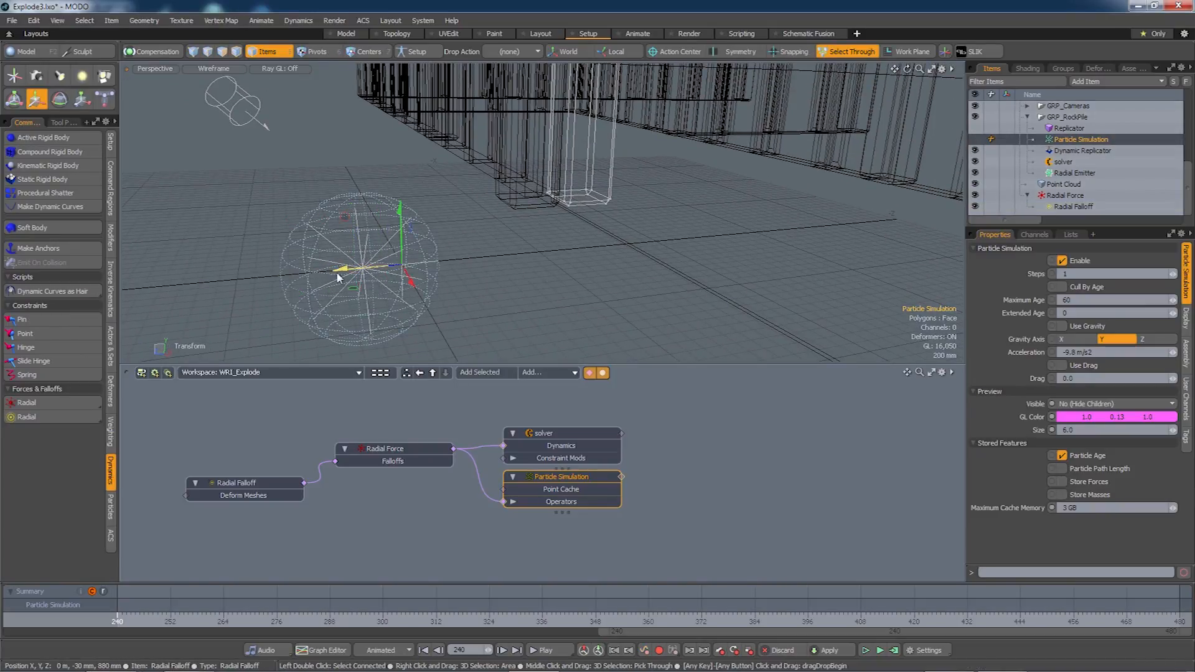
Move the Radial Force to Z -60 mm and enlarge the Radial Falloff radius to 1.88 m.
left_click(397, 445)
left_click_drag(329, 272, 374, 266)
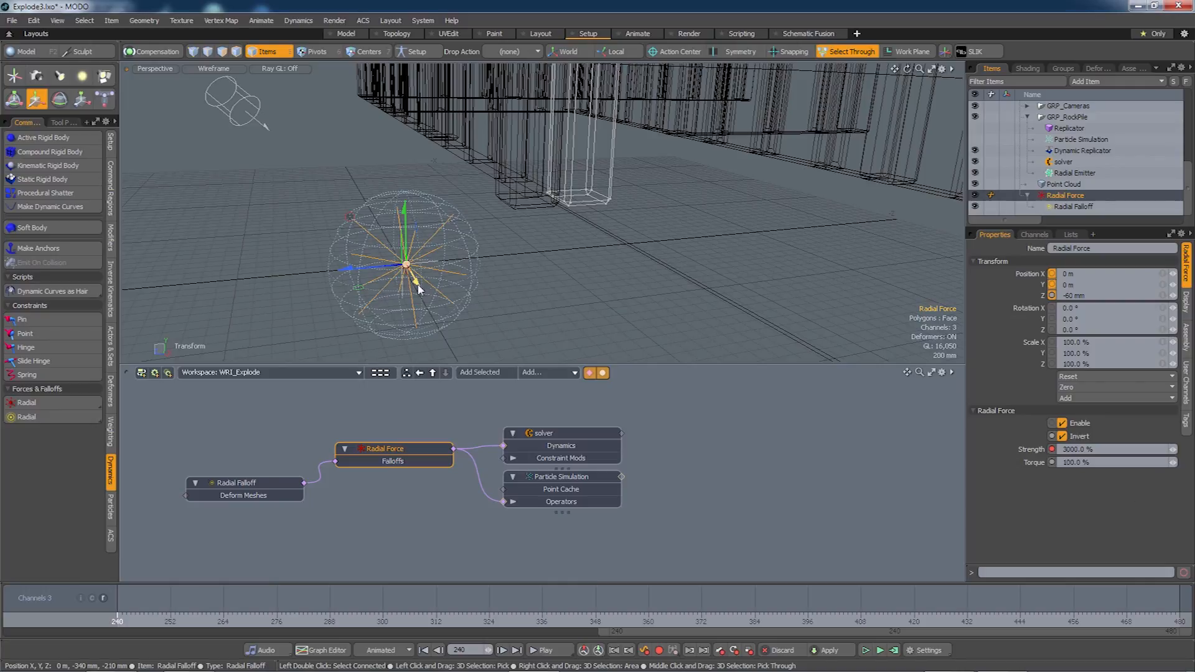
left_click(255, 483)
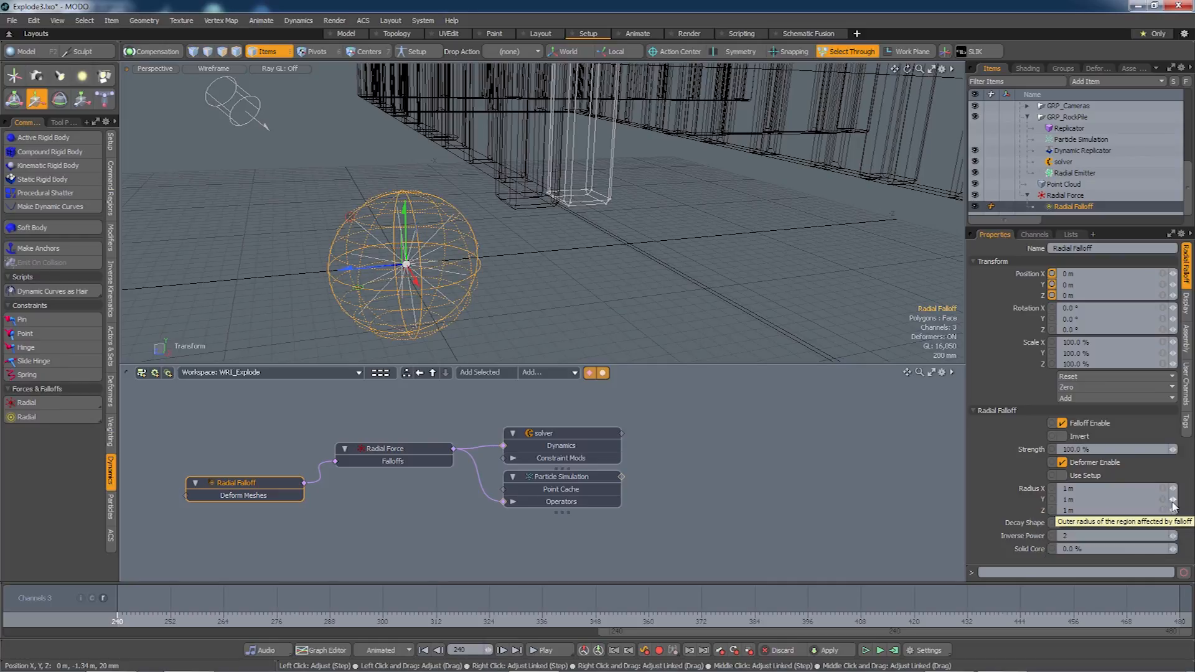
left_click_drag(1171, 504, 1191, 504)
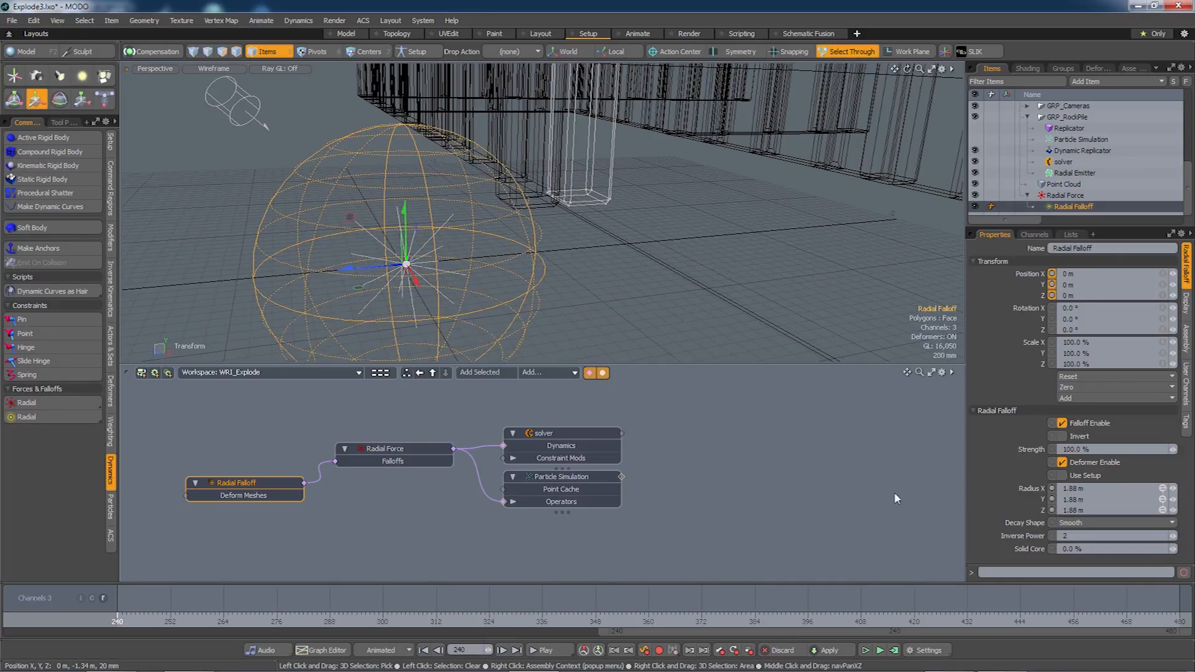
left_click_drag(611, 258, 546, 308, "alt")
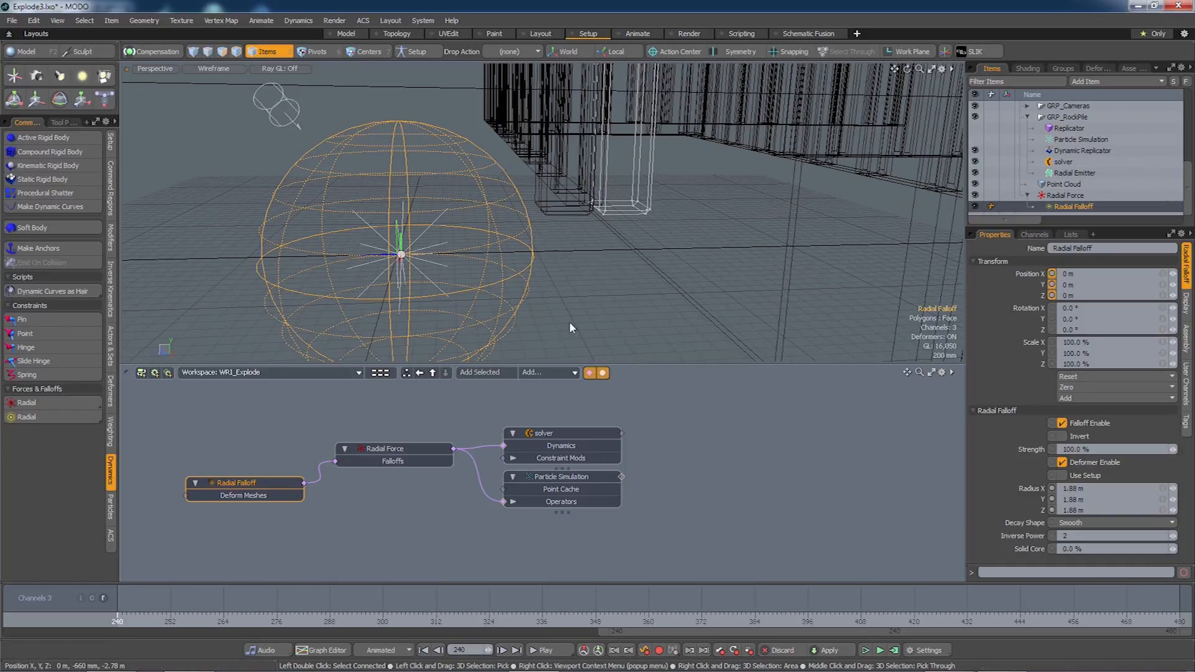
Run the dynamics simulation and scrub through frames to check the result.
left_click(893, 650)
left_click(1130, 386)
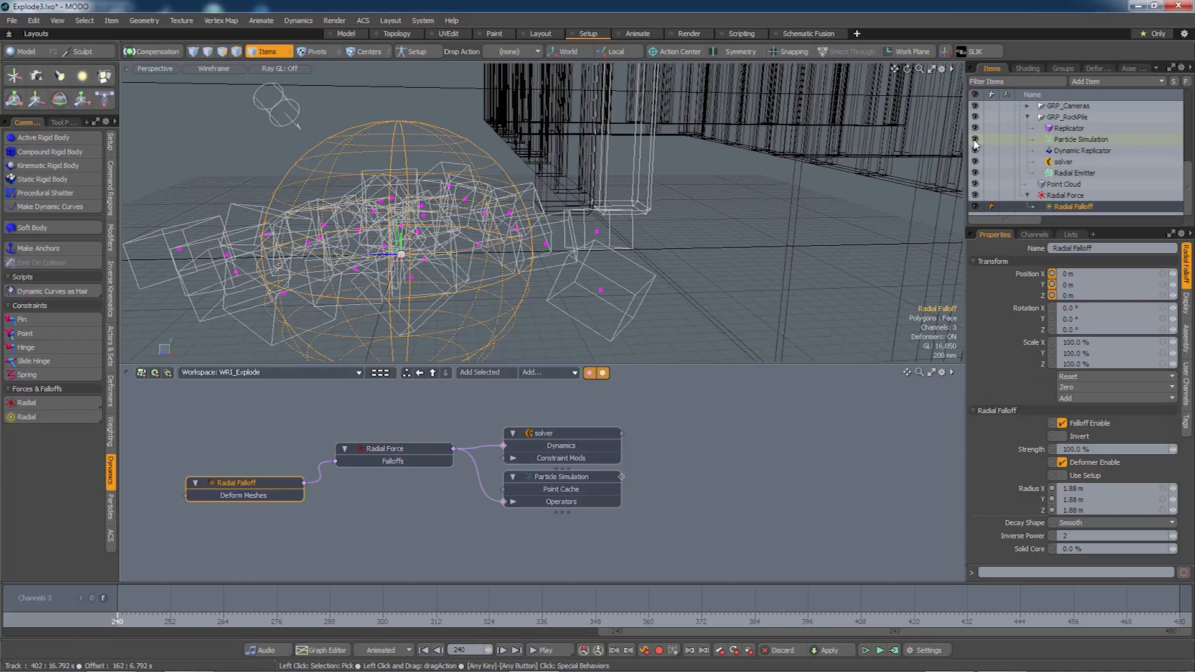
mouse_move(119, 624)
left_mouse_down()
mouse_move(341, 625)
mouse_move(117, 625)
left_mouse_up()
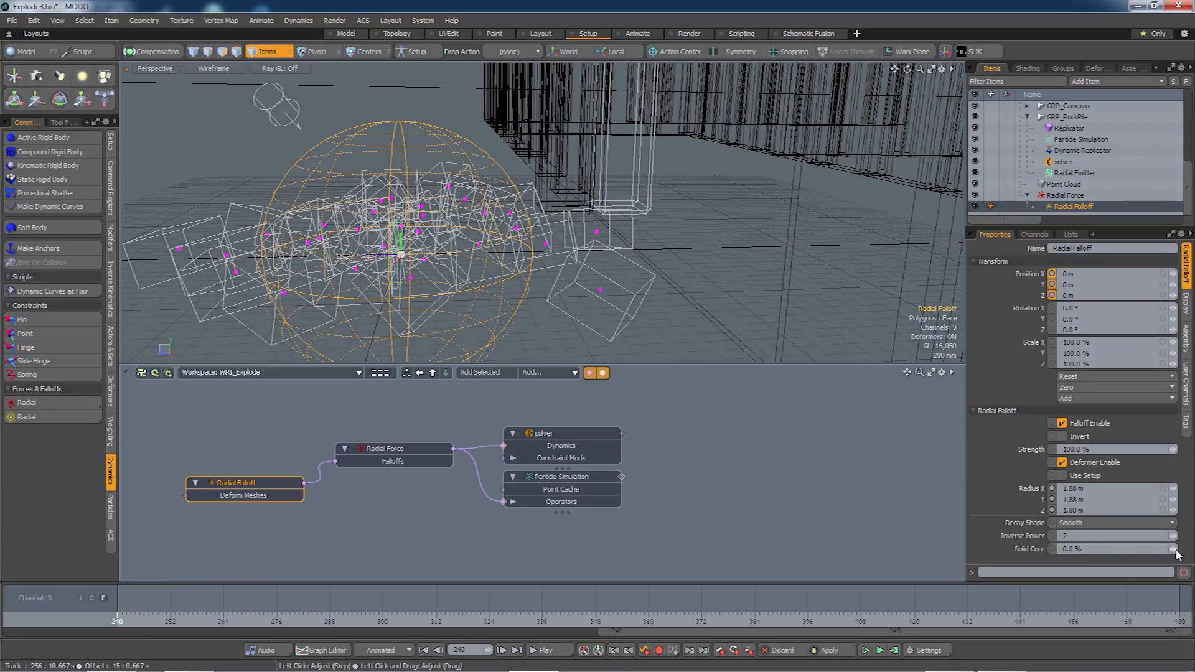
Set the falloff's Solid Core to 80 % and its linked radius to 3.21 m.
left_click_drag(1180, 550, 1178, 550)
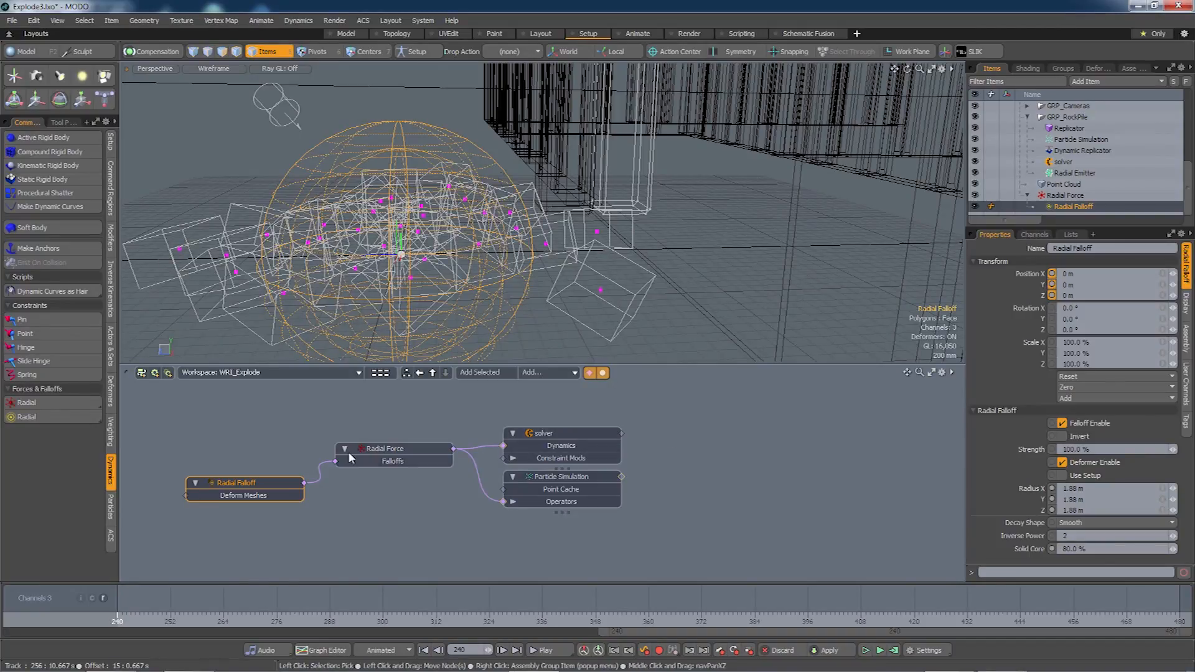
left_click(1162, 500)
left_click_drag(1174, 501, 1191, 501)
left_click(460, 537)
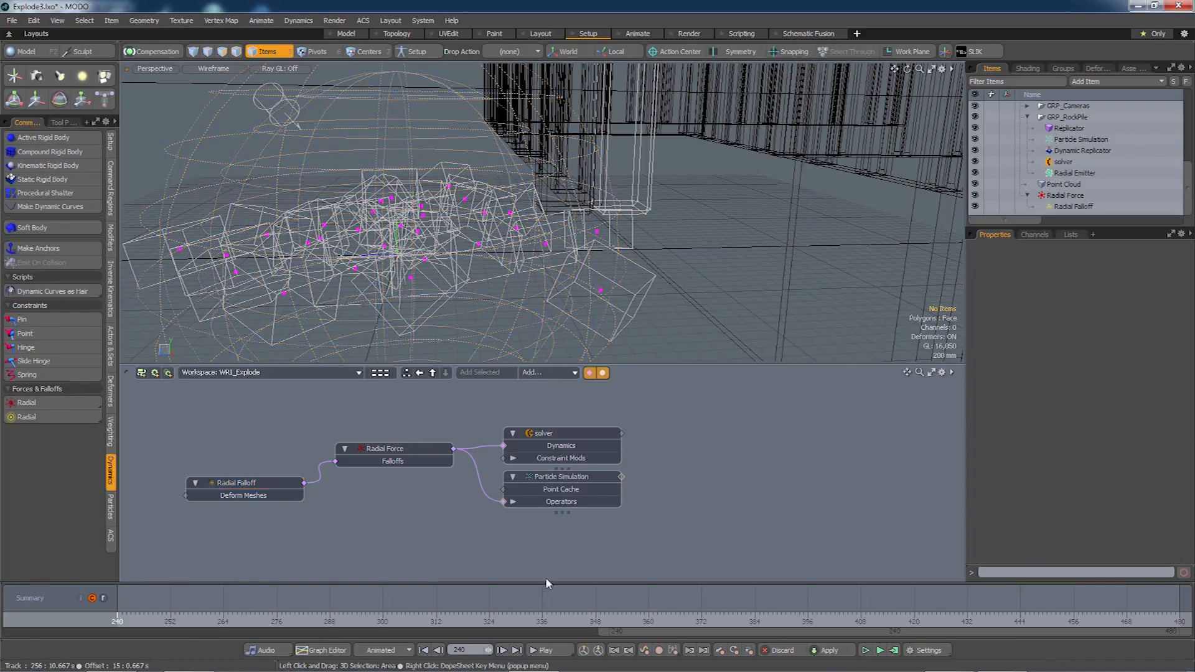
Replay the explosion from a higher view to watch the rocks fly outward.
mouse_move(121, 623)
left_mouse_down()
mouse_move(589, 622)
mouse_move(117, 622)
left_mouse_up()
scroll(336, 330, "down", 4)
left_click_drag(336, 330, 311, 436, "alt")
left_click_drag(117, 622, 224, 622)
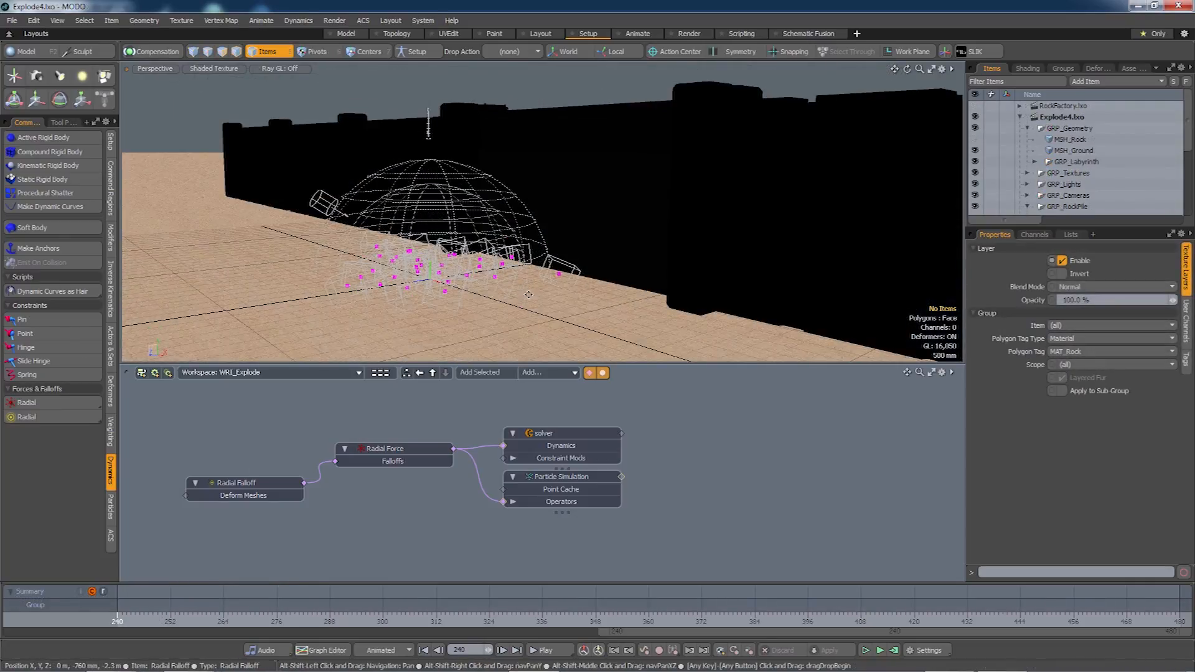
Open a rendered Preview of the rock pile, orbit its camera, and select MSH_Rock.
left_click_drag(529, 295, 526, 278, "alt+shift")
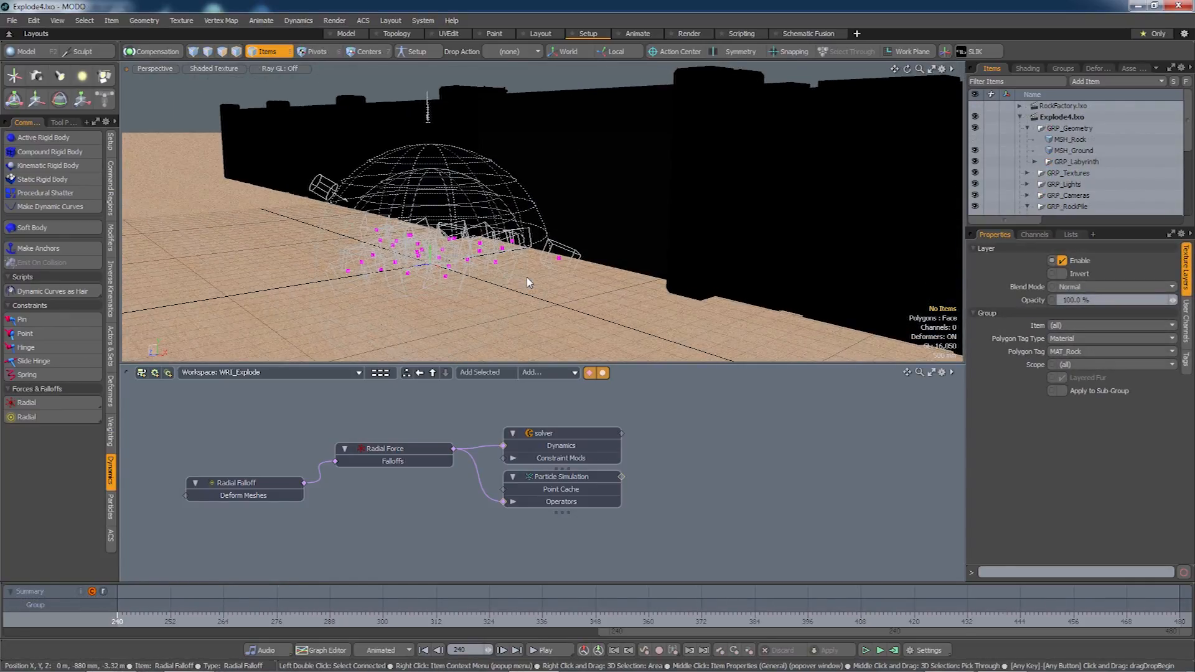
key("F8")
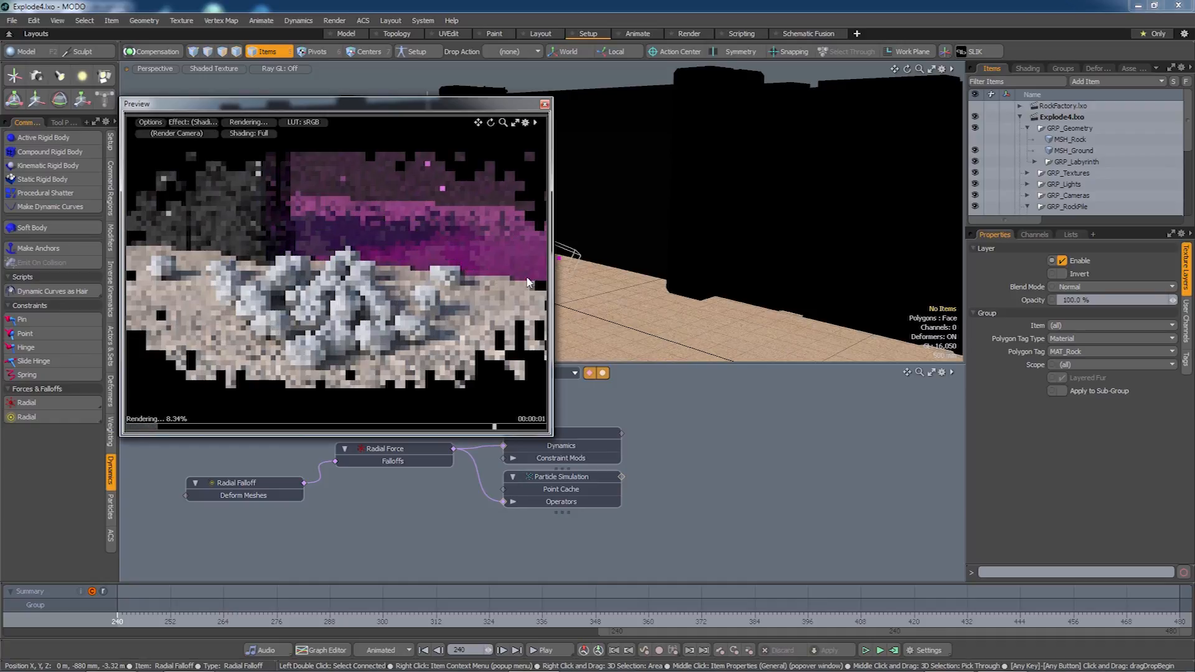
left_click_drag(315, 300, 345, 327, "alt")
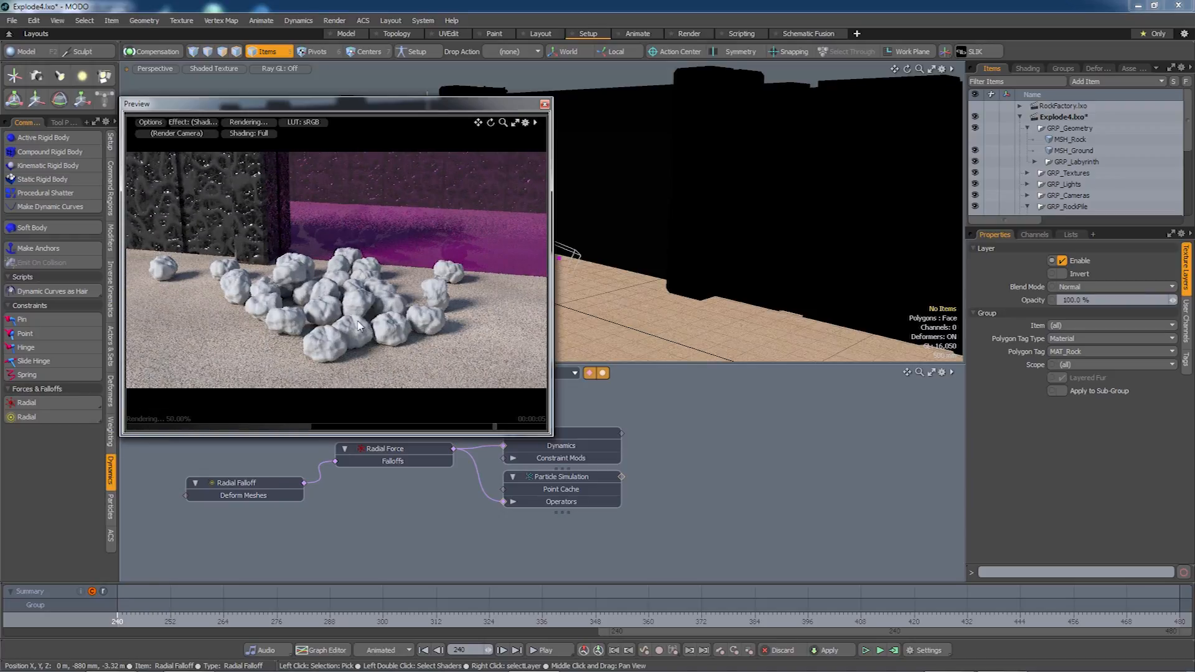
left_click(1063, 141)
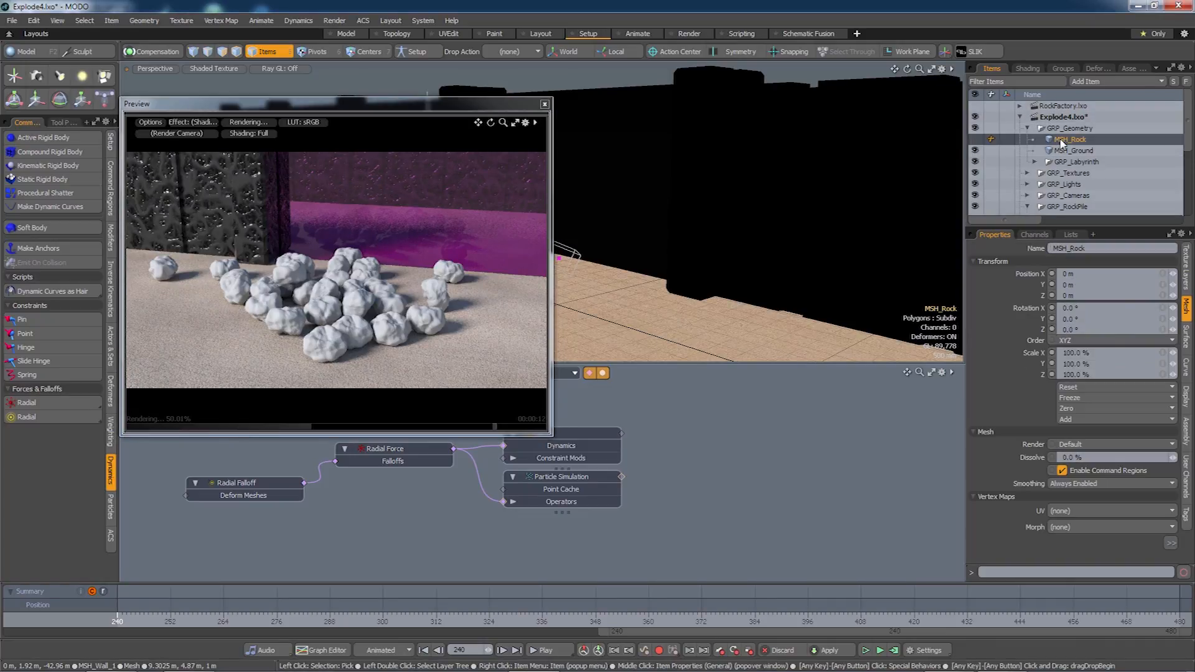
Assign the existing MAT_Rock material to the rock mesh's polygons.
key("m")
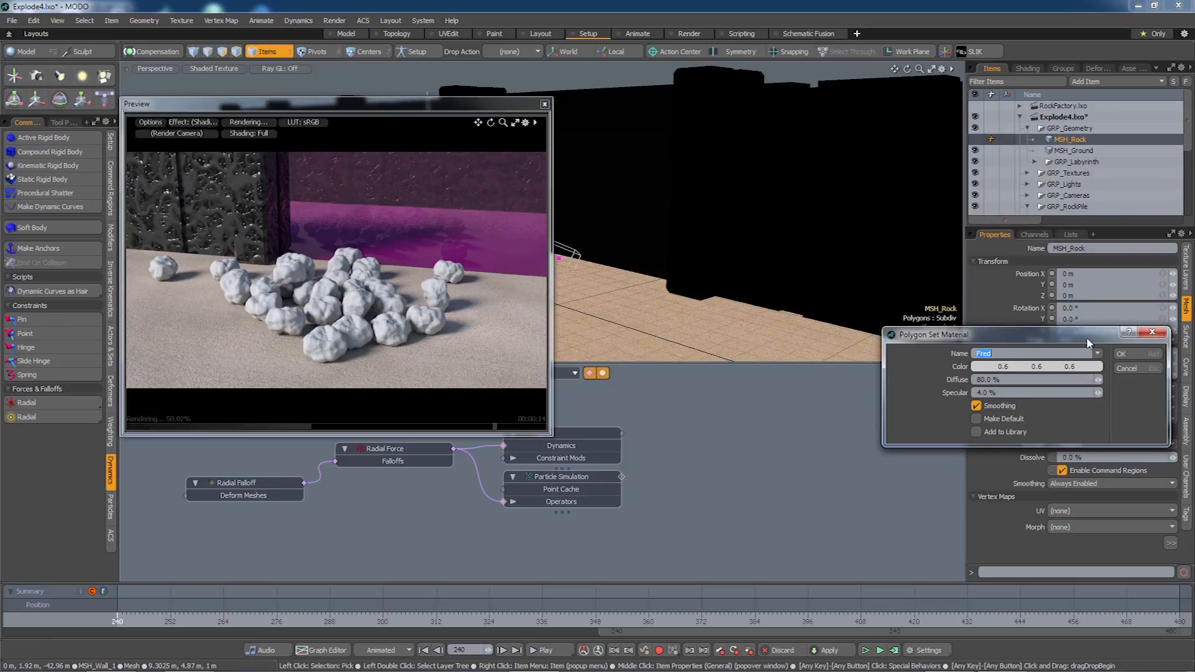
left_click(1097, 355)
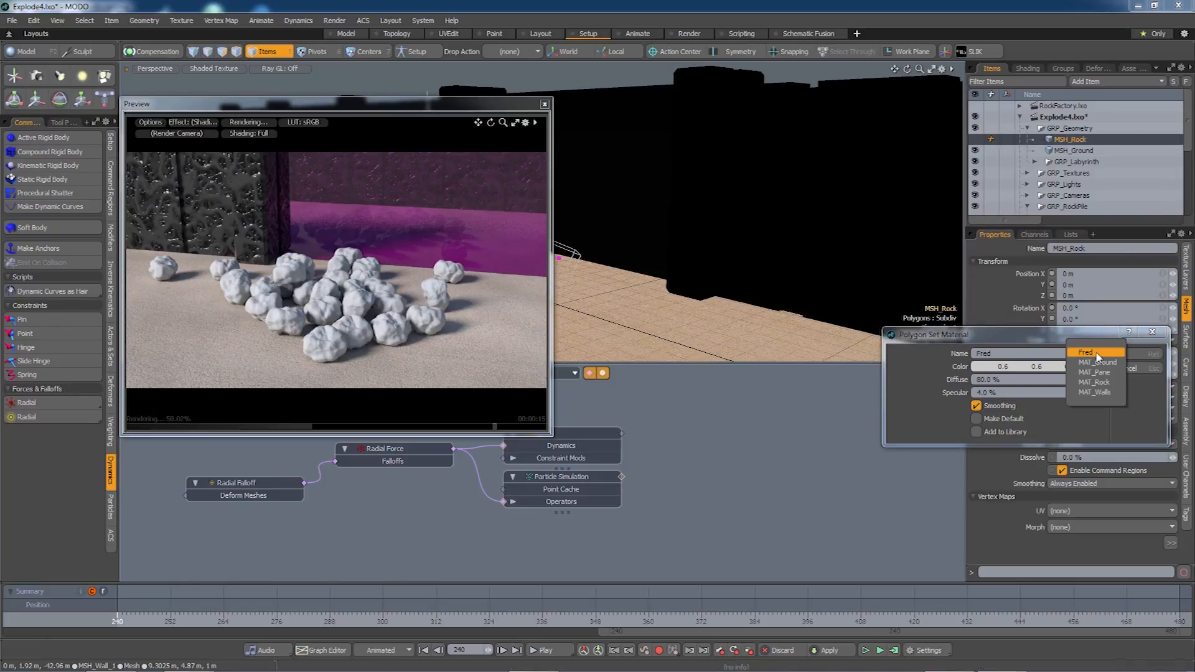
left_click(1096, 382)
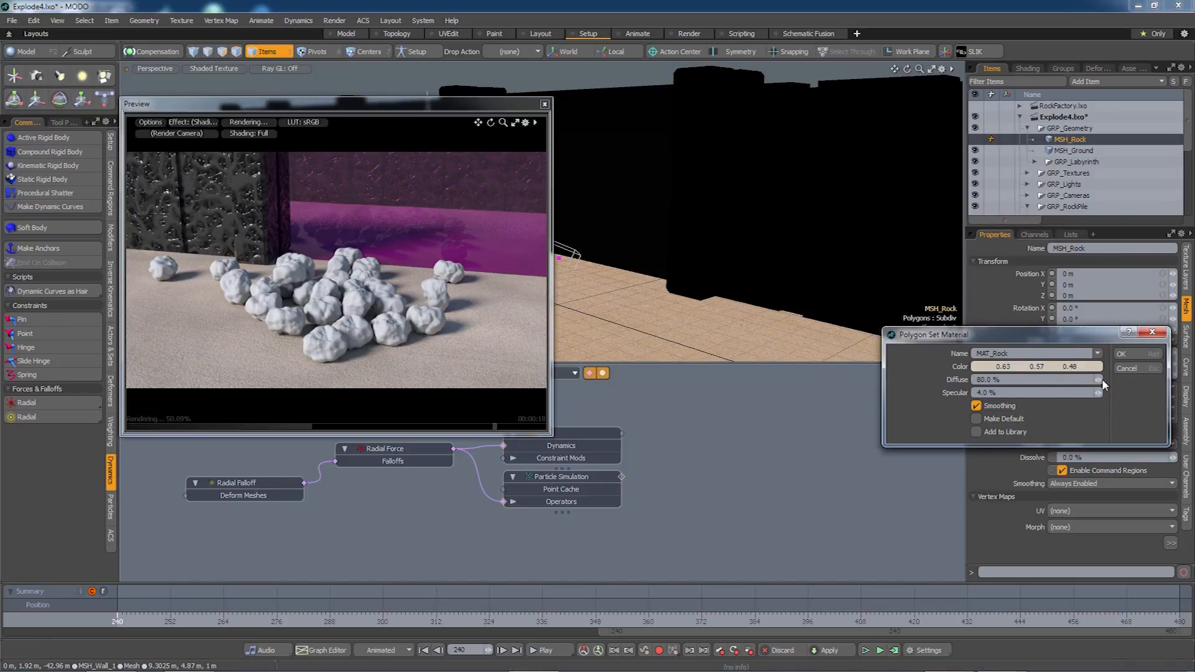
left_click(1122, 355)
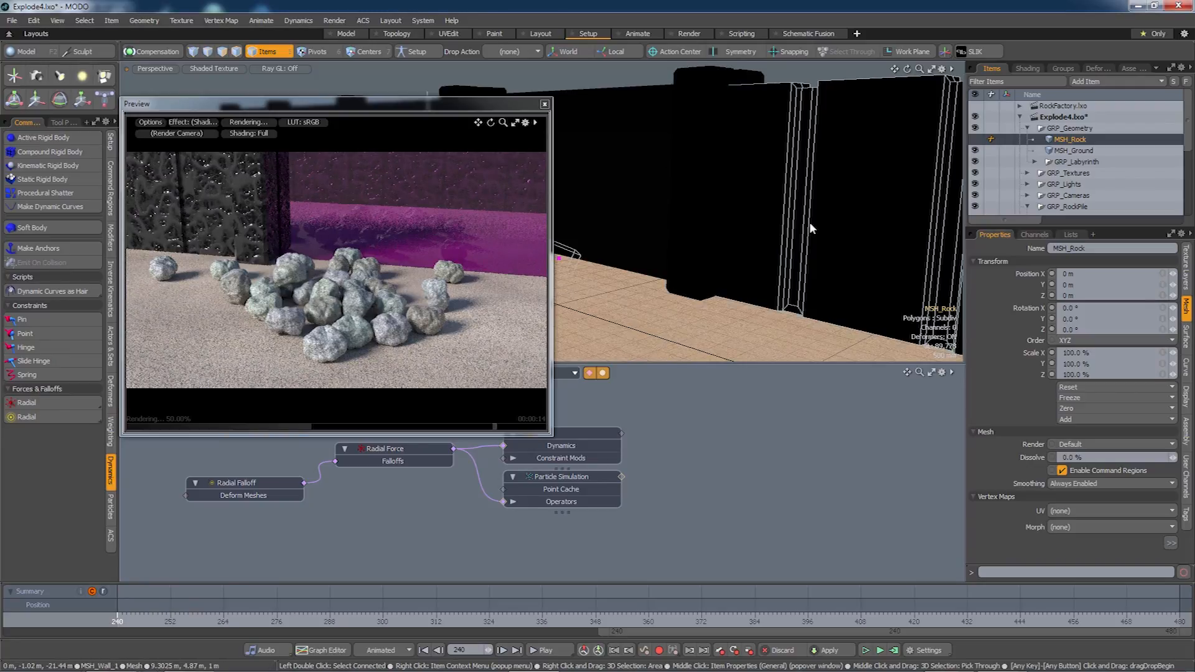
Expand MAT_Rock in the Shader Tree and zoom the Preview in on the rocks.
left_click(1028, 69)
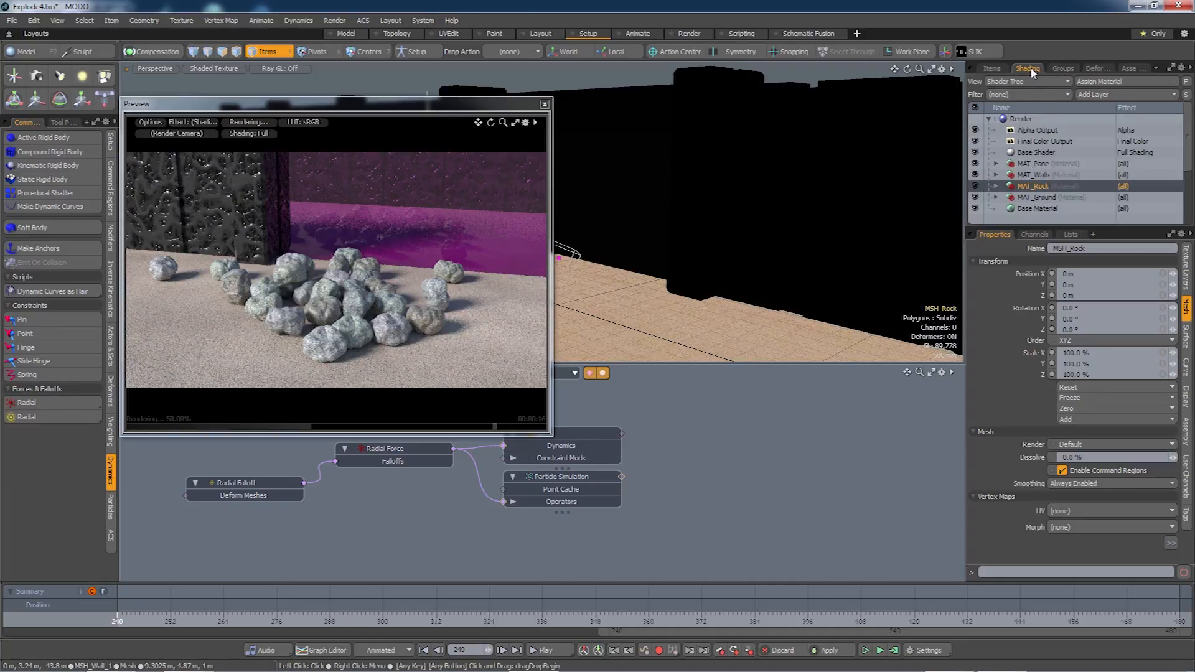
left_click(997, 187)
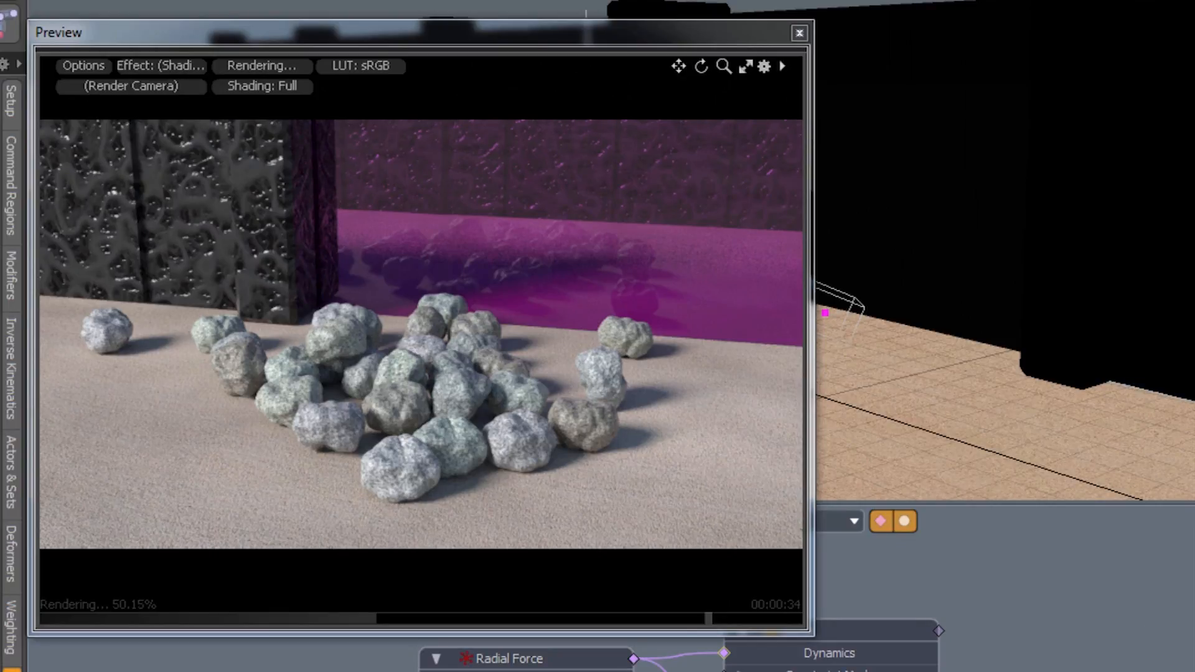
scroll(448, 469, "up", 5)
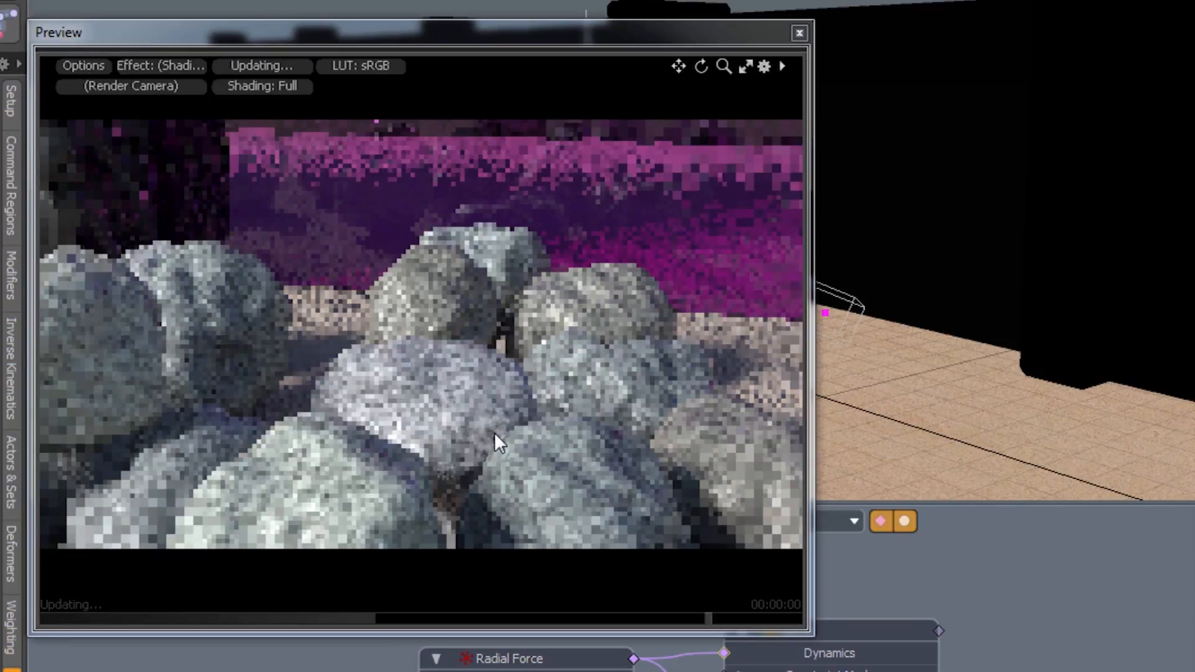
scroll(494, 432, "up", 3)
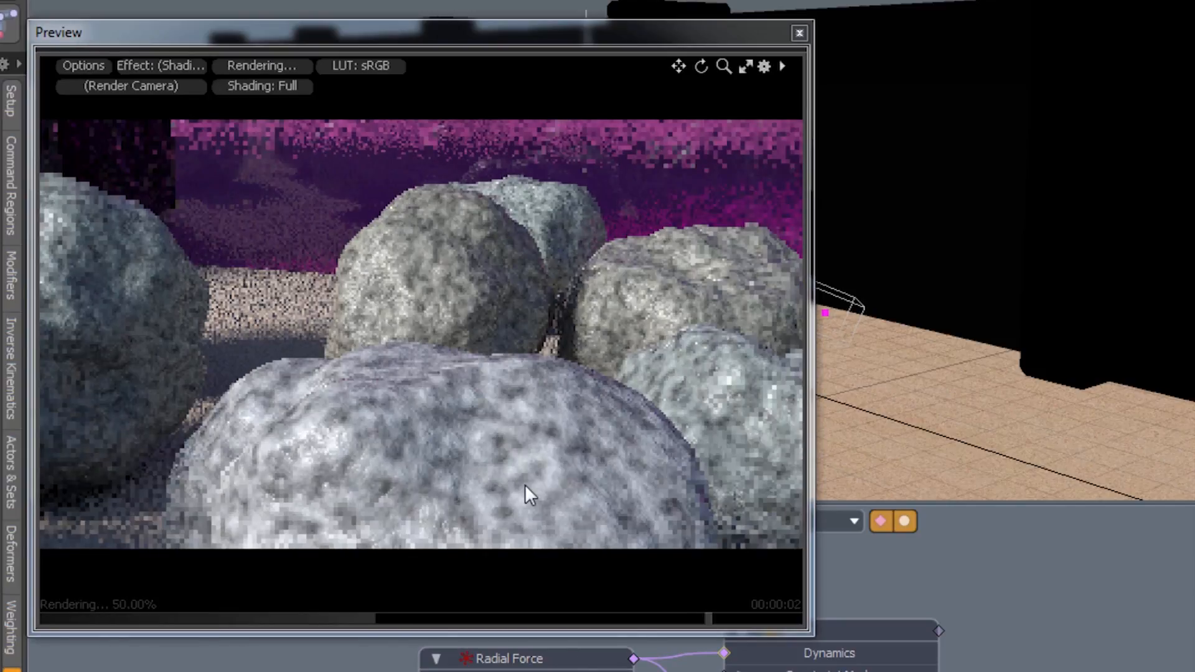
scroll(569, 501, "up", 3)
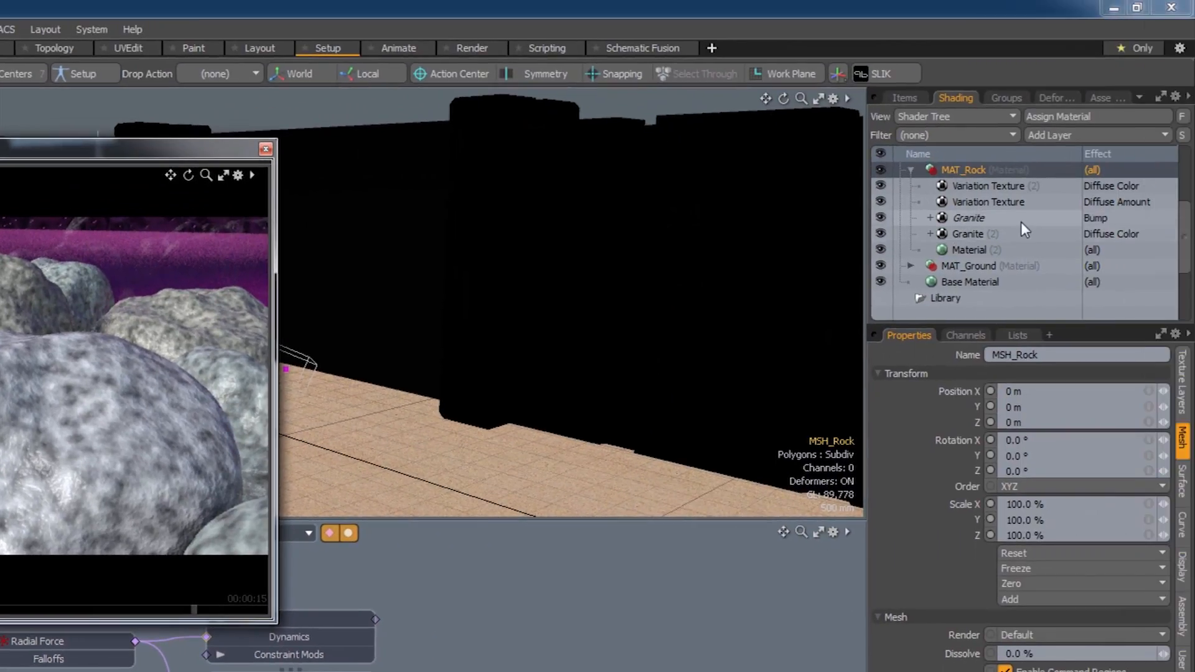
scroll(1020, 222, "up", 3)
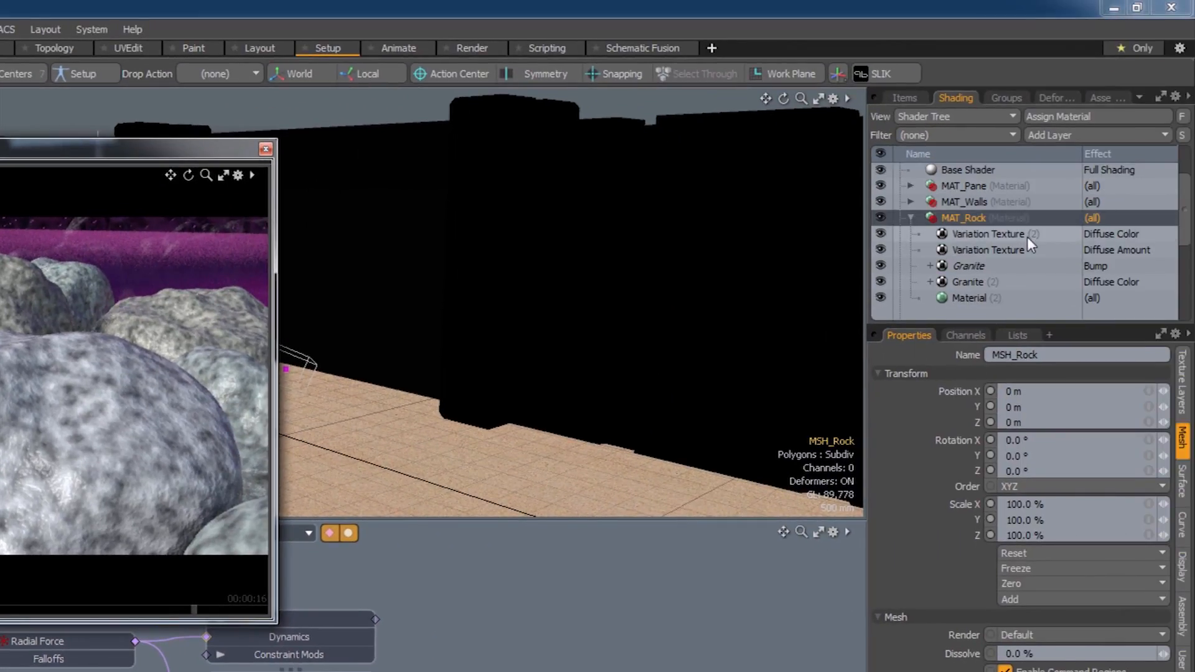
Inspect MAT_Rock's Diffuse Amount and Diffuse Color Variation Textures, then orbit the Preview camera.
left_click(987, 250)
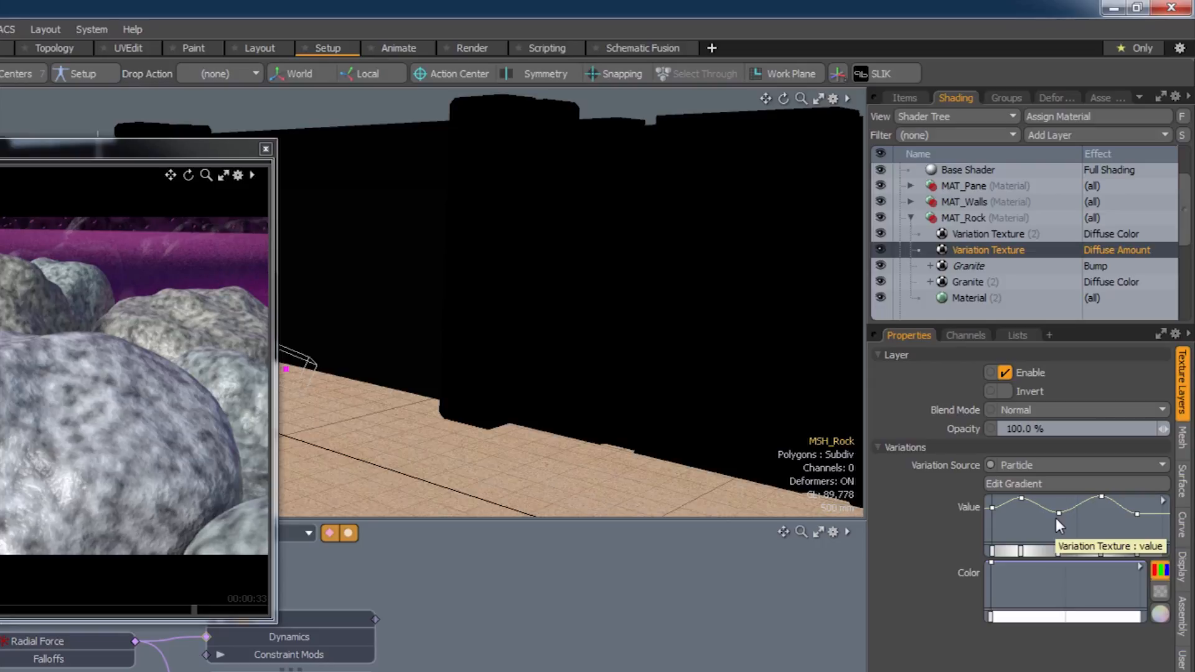
left_click(987, 236)
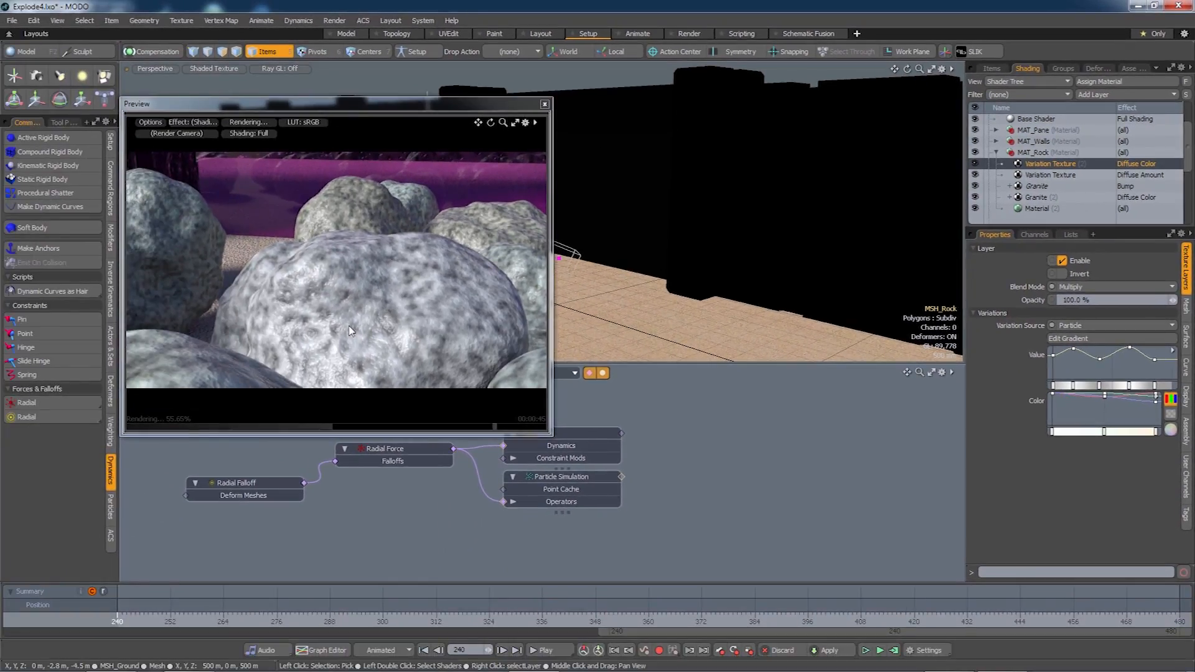
scroll(350, 317, "down", 8)
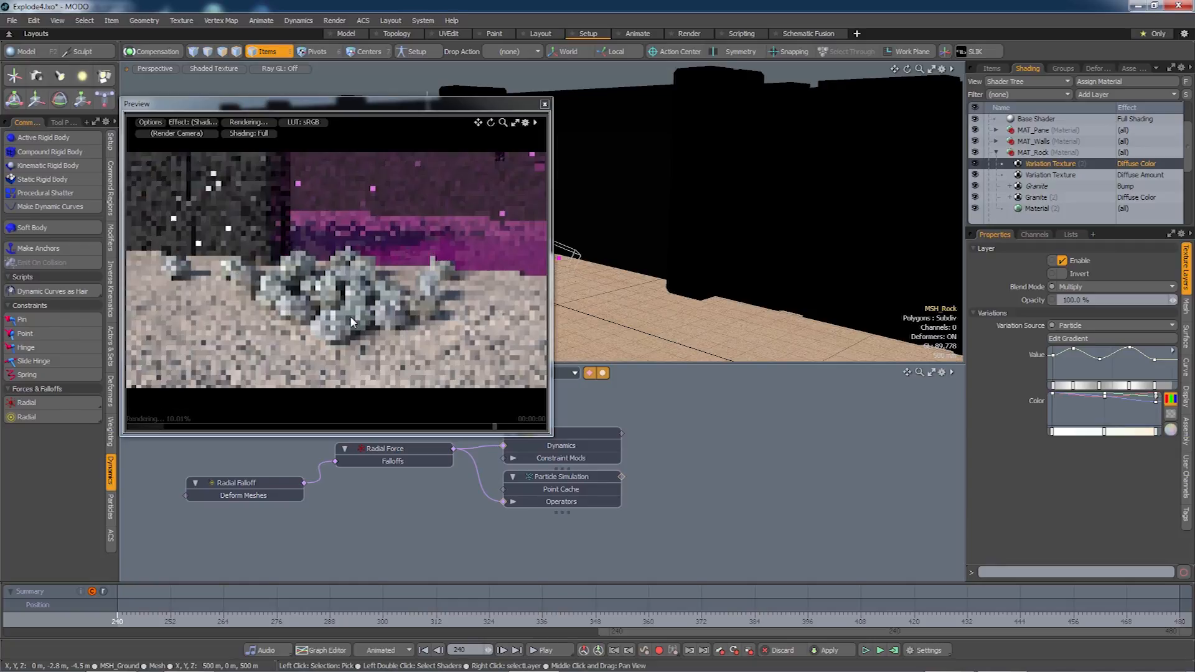
left_click_drag(350, 317, 442, 314, "alt")
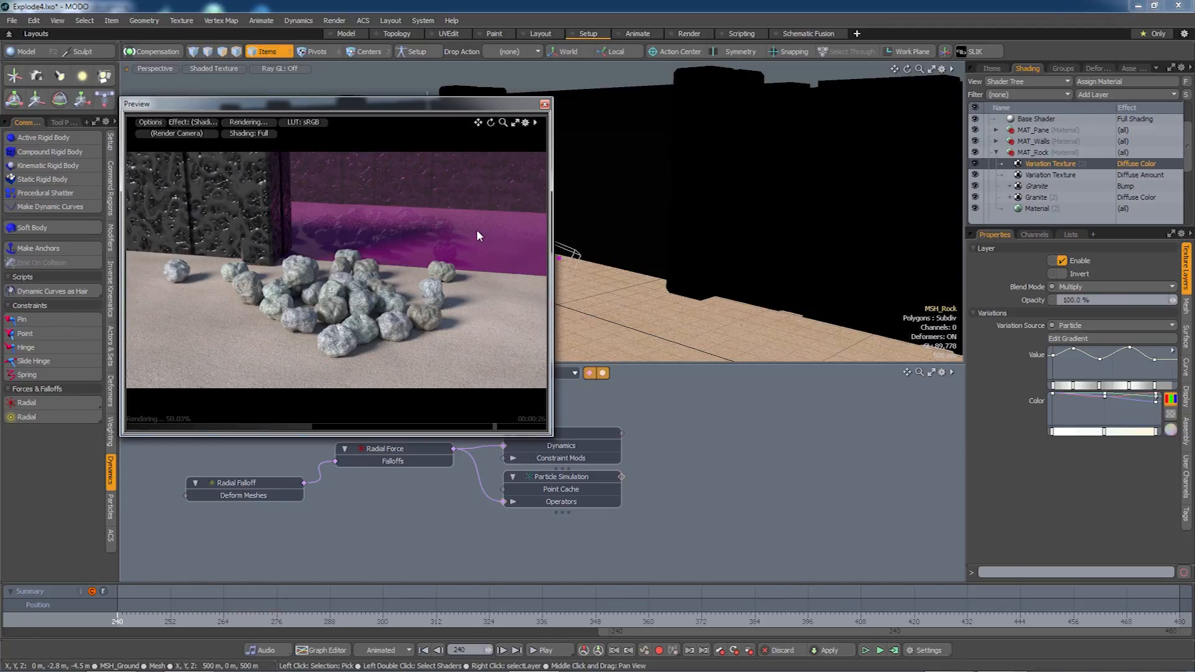
left_click_drag(474, 244, 436, 314, "alt")
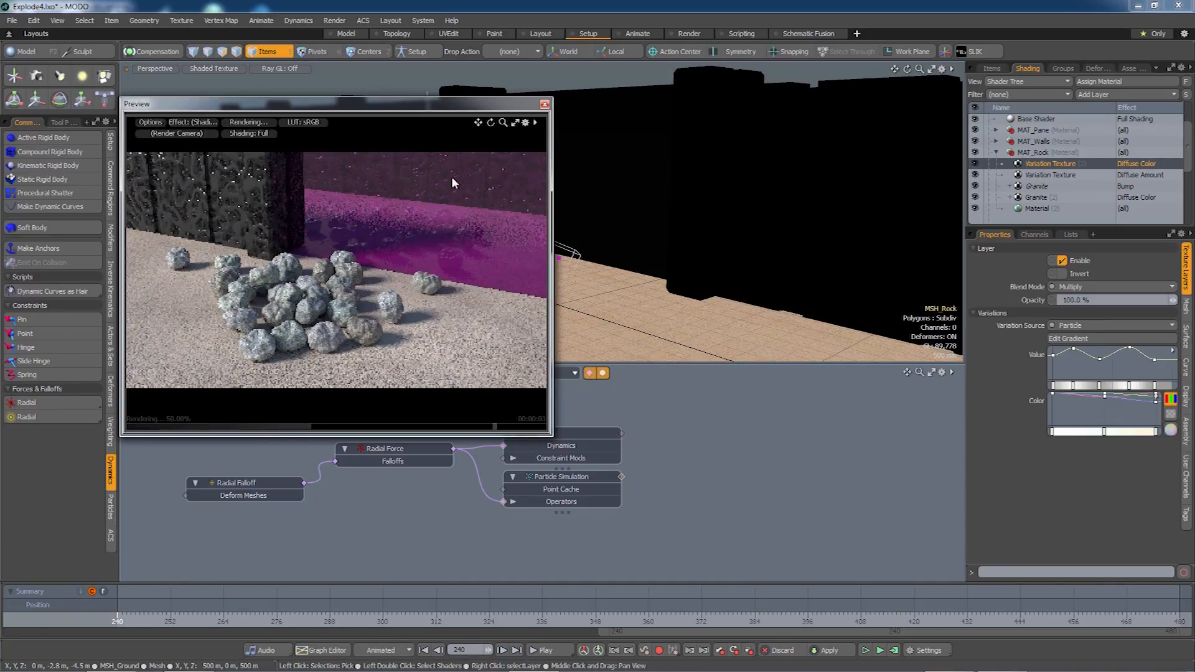
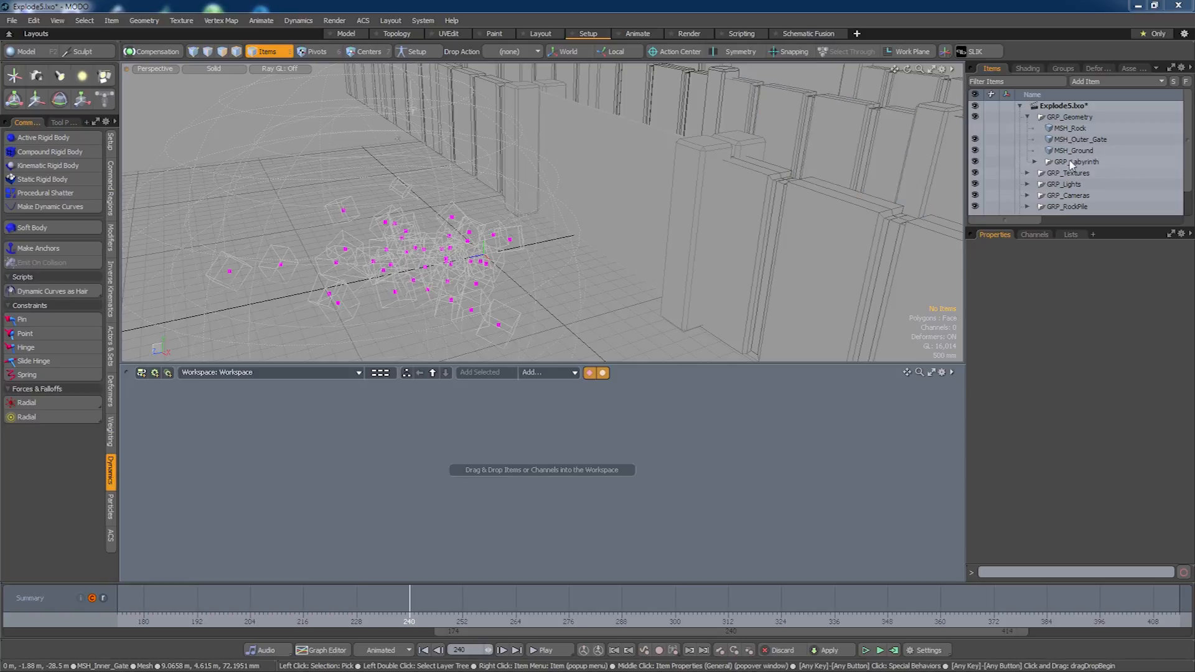
Browse GRP_Labyrinth, frame the gate in the viewport, and select MSH_Outer_Gate.
left_click(1035, 162)
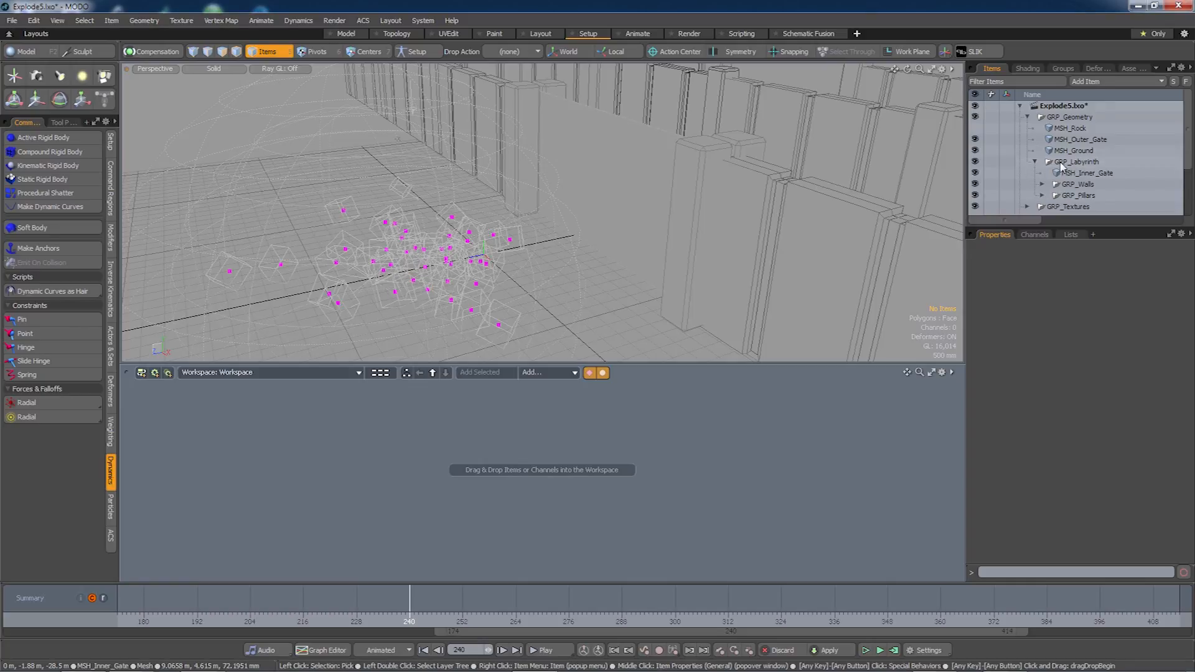
left_click(1035, 162)
double_click(1081, 163)
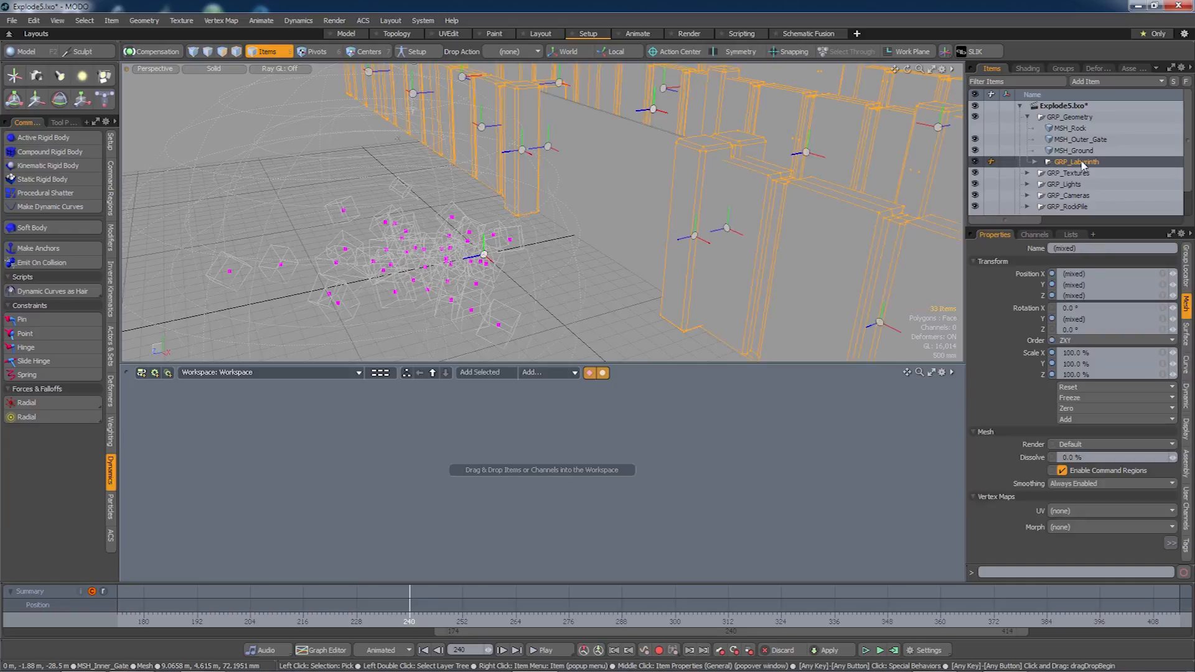
left_click_drag(754, 195, 682, 229, "alt")
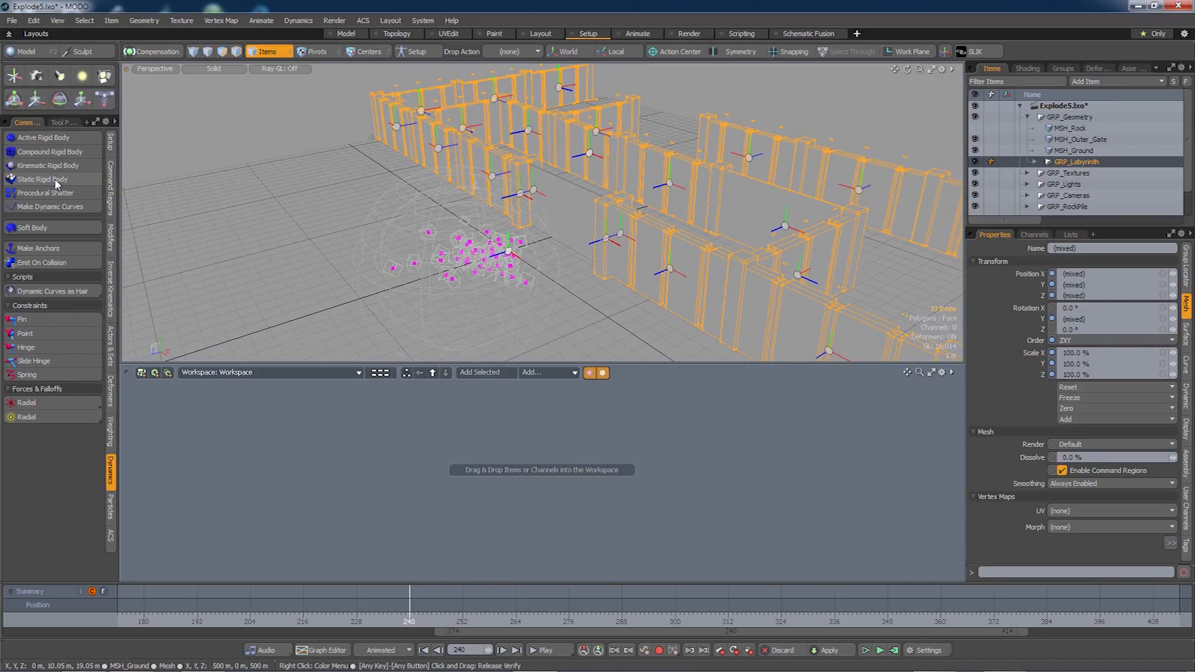
left_click_drag(495, 228, 450, 214, "alt+shift")
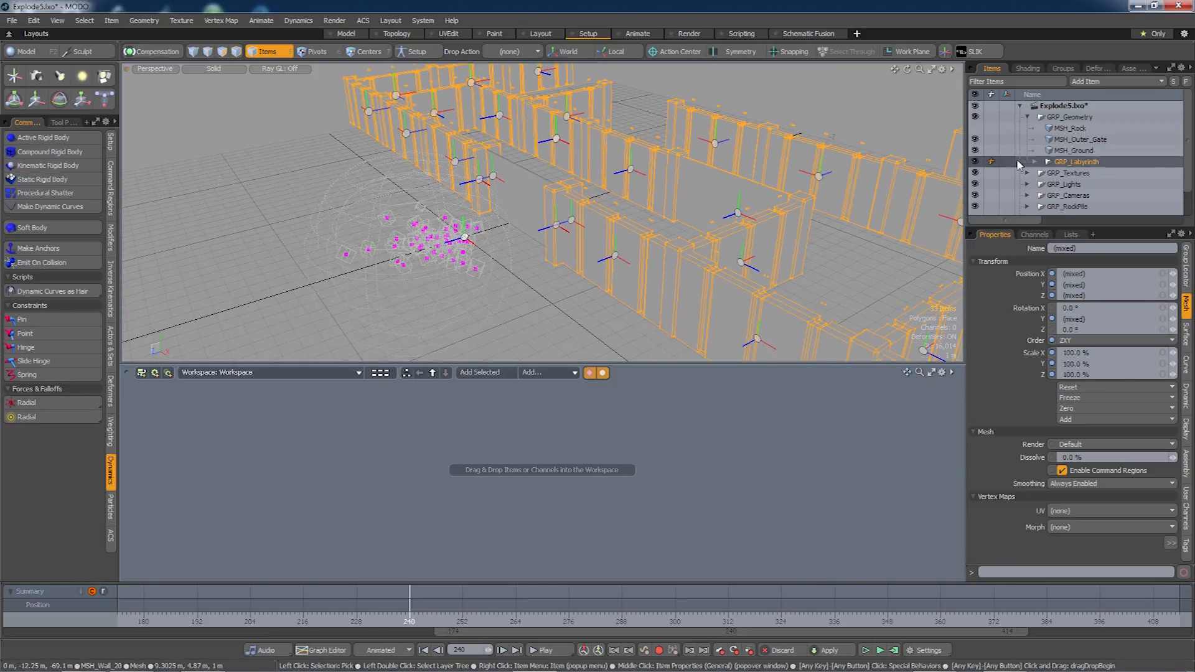
scroll(685, 206, "up", 5)
left_click_drag(530, 293, 553, 240, "alt")
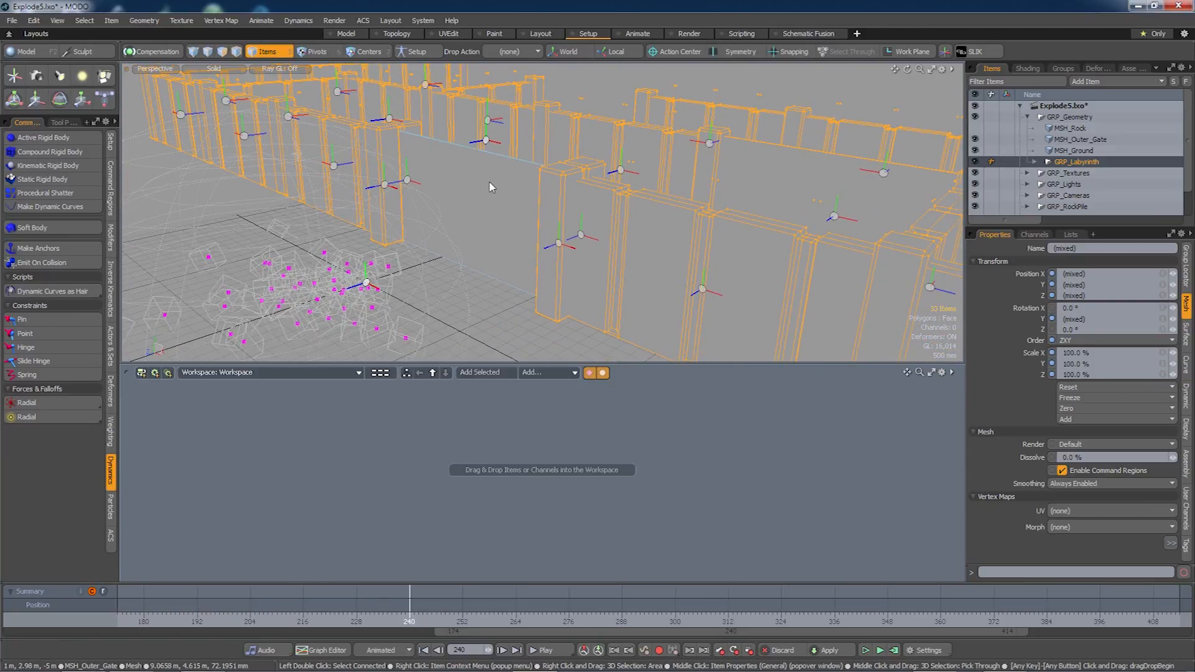
left_click(492, 198)
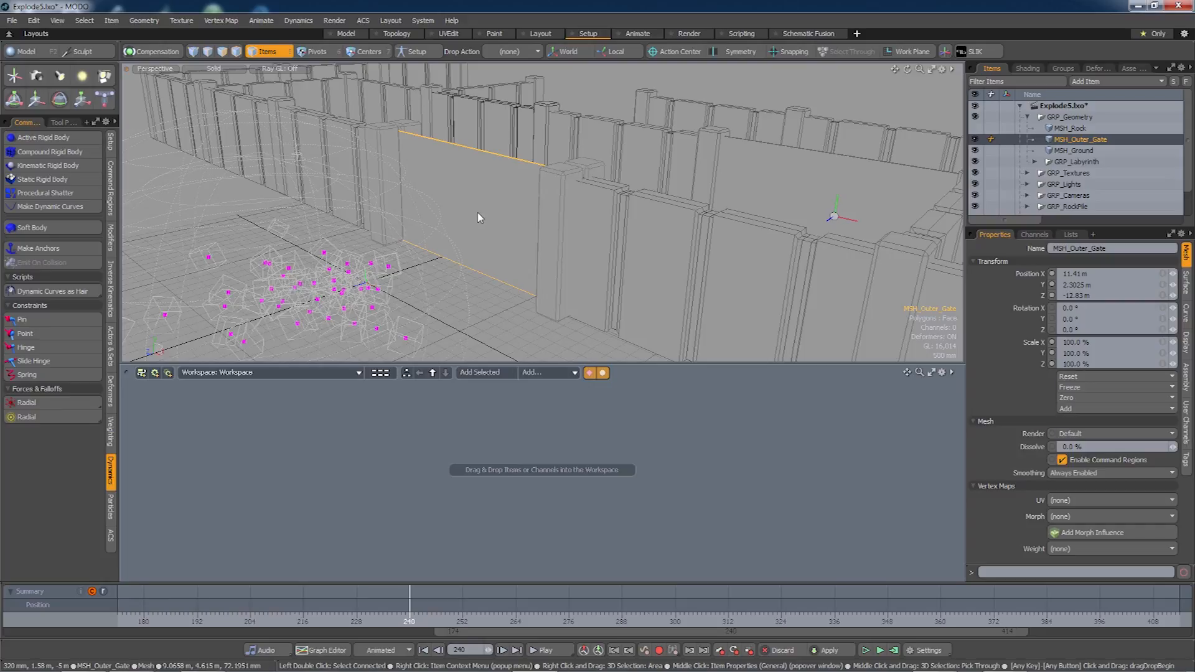
Add a Procedural Shatter node to the schematic and link it to a dynamics solver.
left_click(51, 194)
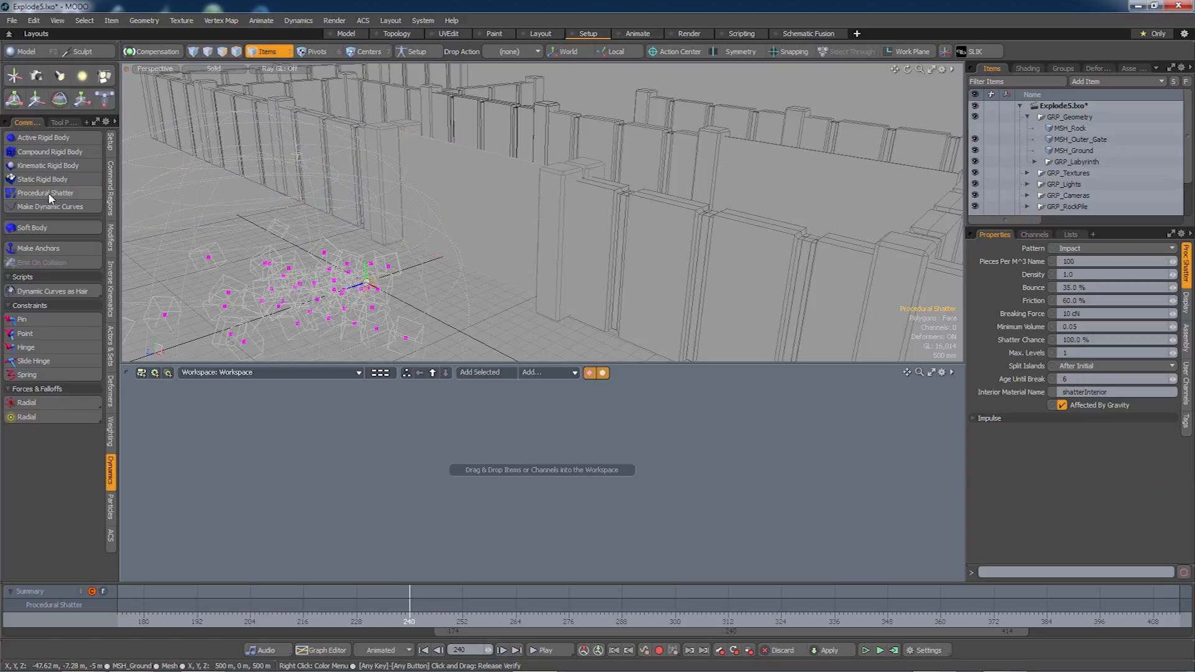
left_click(494, 373)
left_click_drag(565, 511, 534, 459)
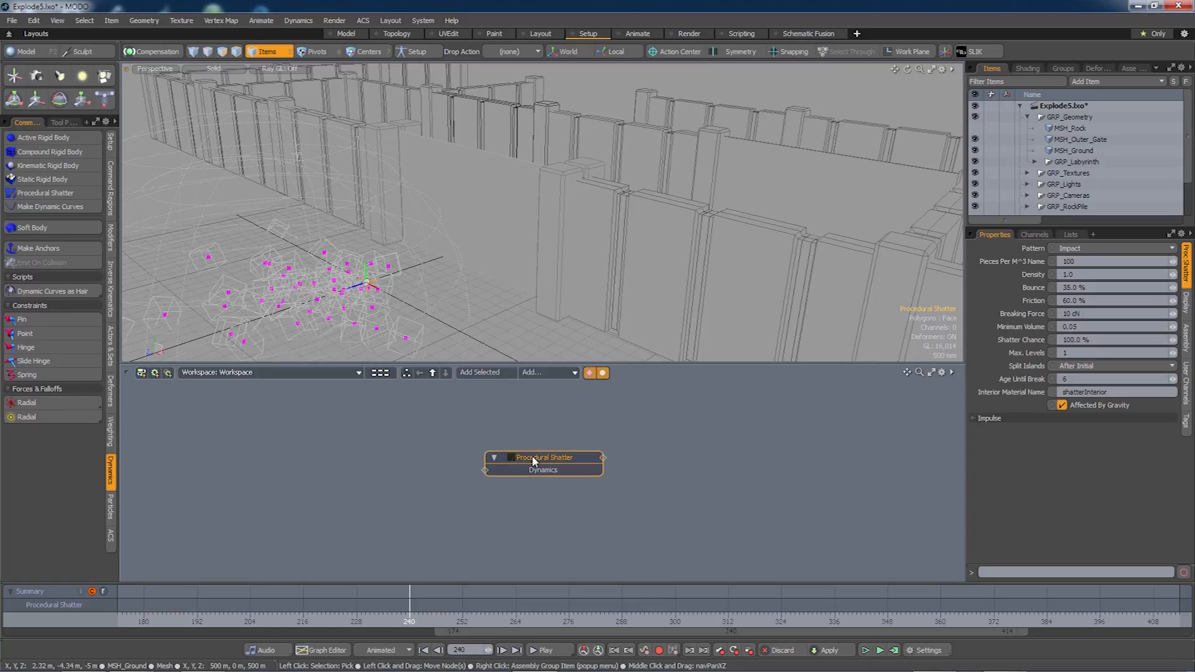
double_click(602, 458)
left_click_drag(694, 448, 707, 423)
Connect MSH_Outer_Gate as the shatter's input and hide the original gate mesh.
double_click(485, 471)
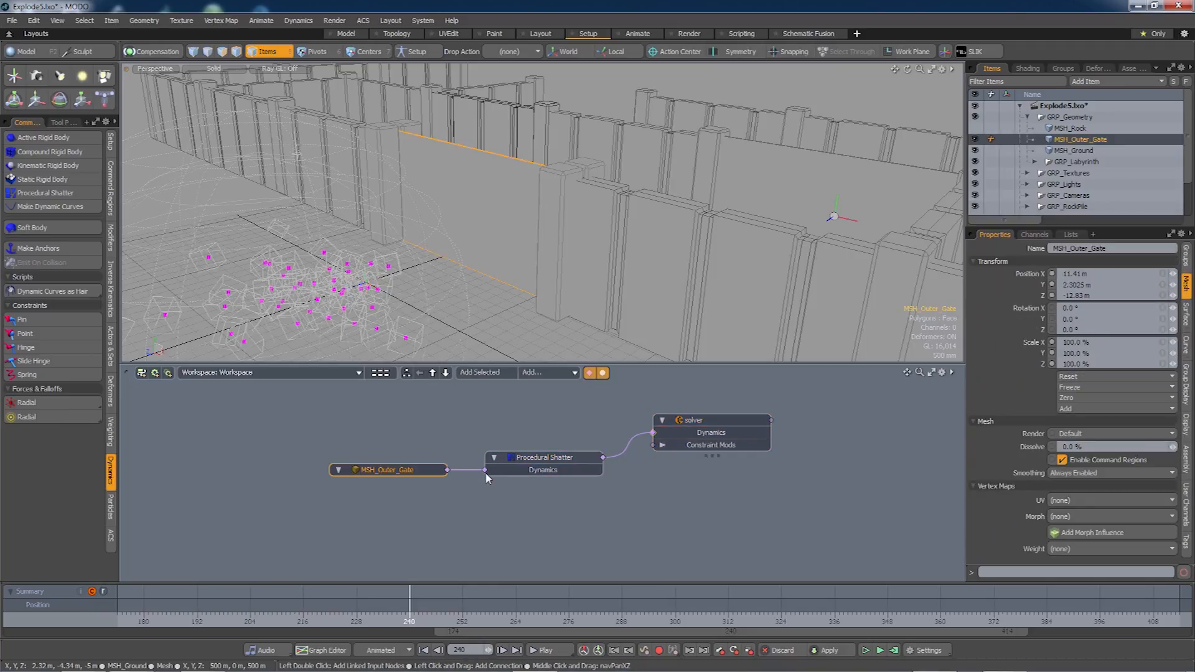
left_click_drag(389, 463, 378, 492)
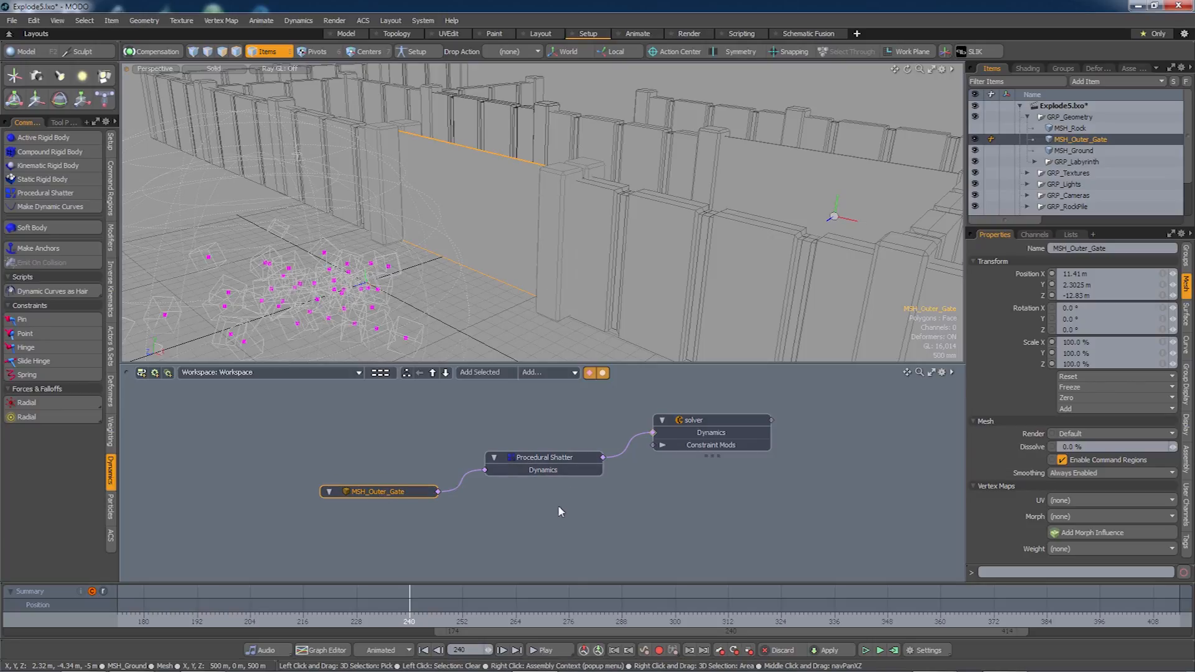
left_click_drag(558, 507, 558, 500, "alt")
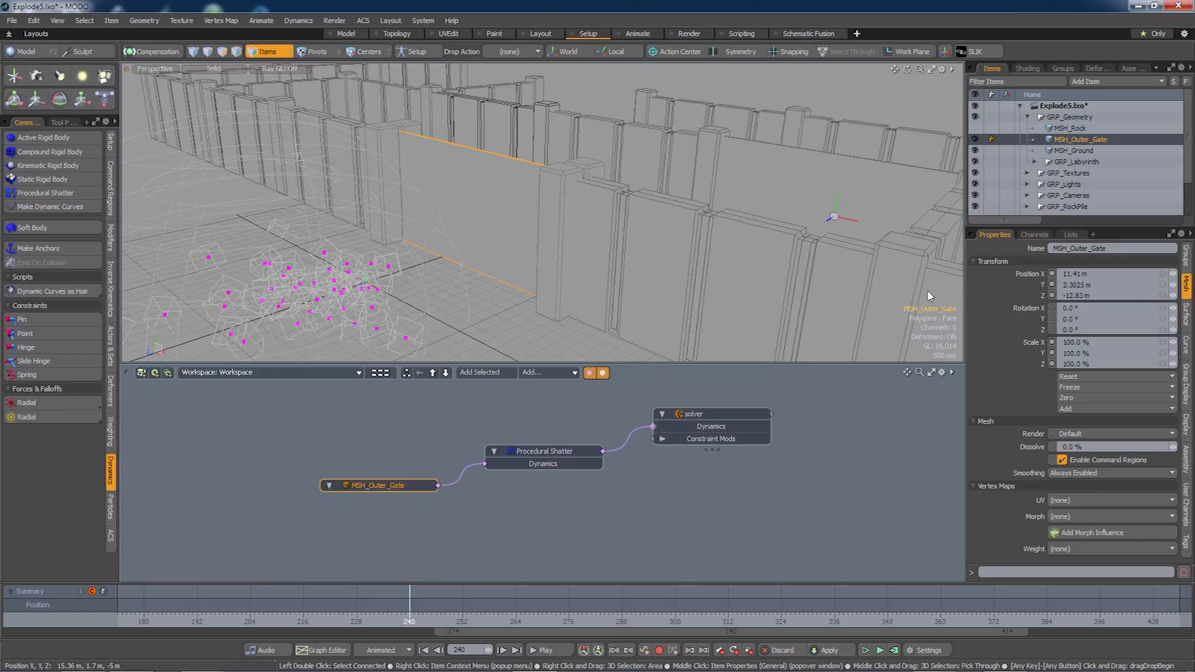
left_click(975, 140)
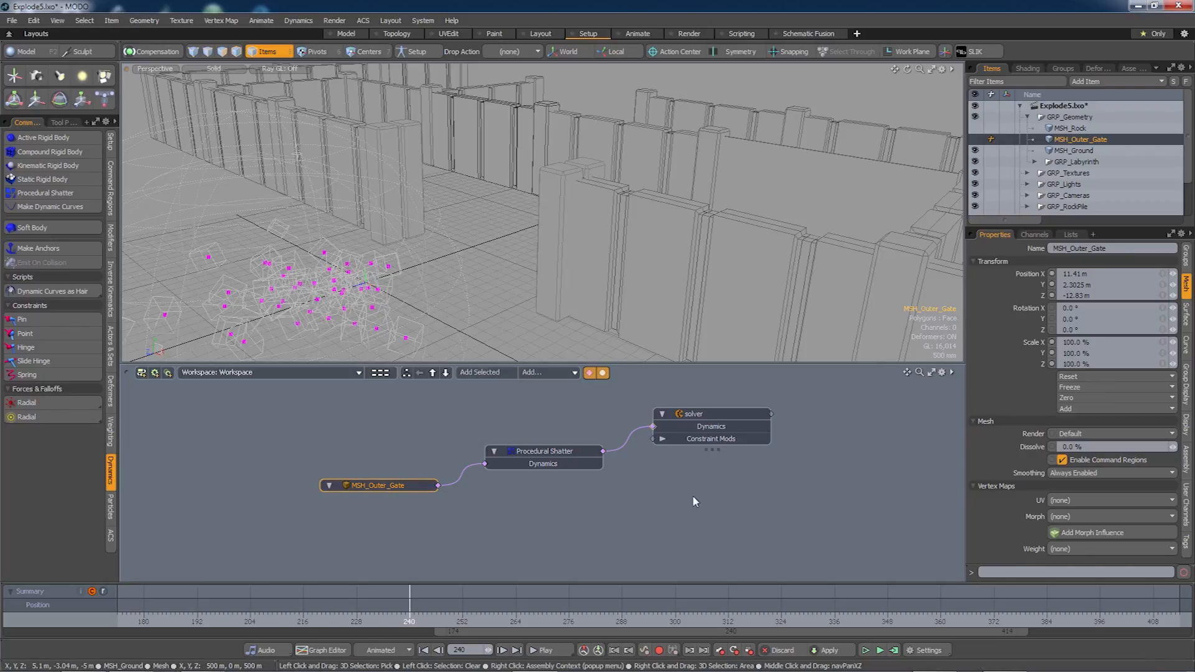
Compute the 0–480 frame simulation, scrub to watch the gate shatter, and select Procedural Shatter.
left_click(893, 650)
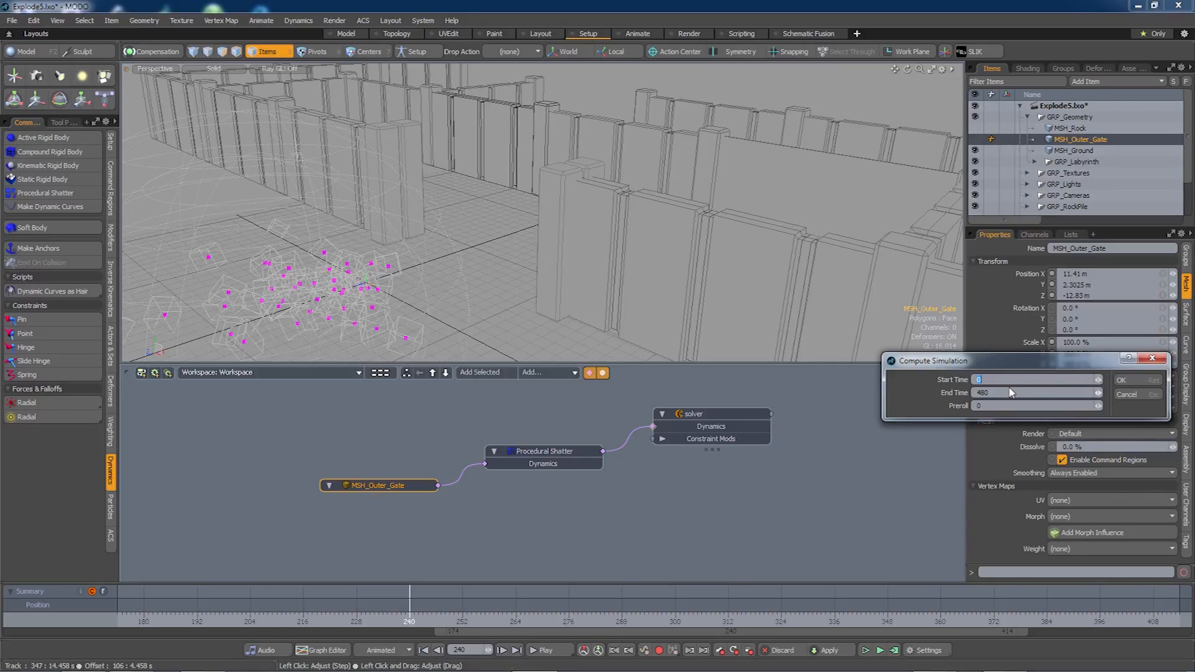
left_click(1125, 381)
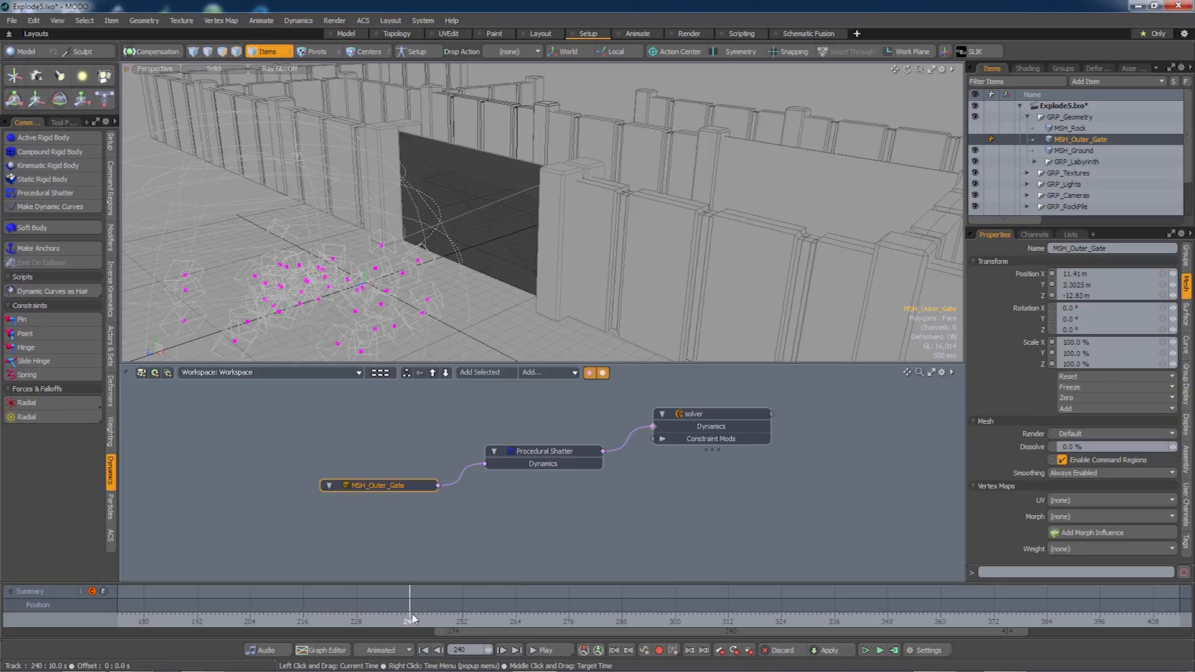
left_click_drag(731, 631, 894, 631)
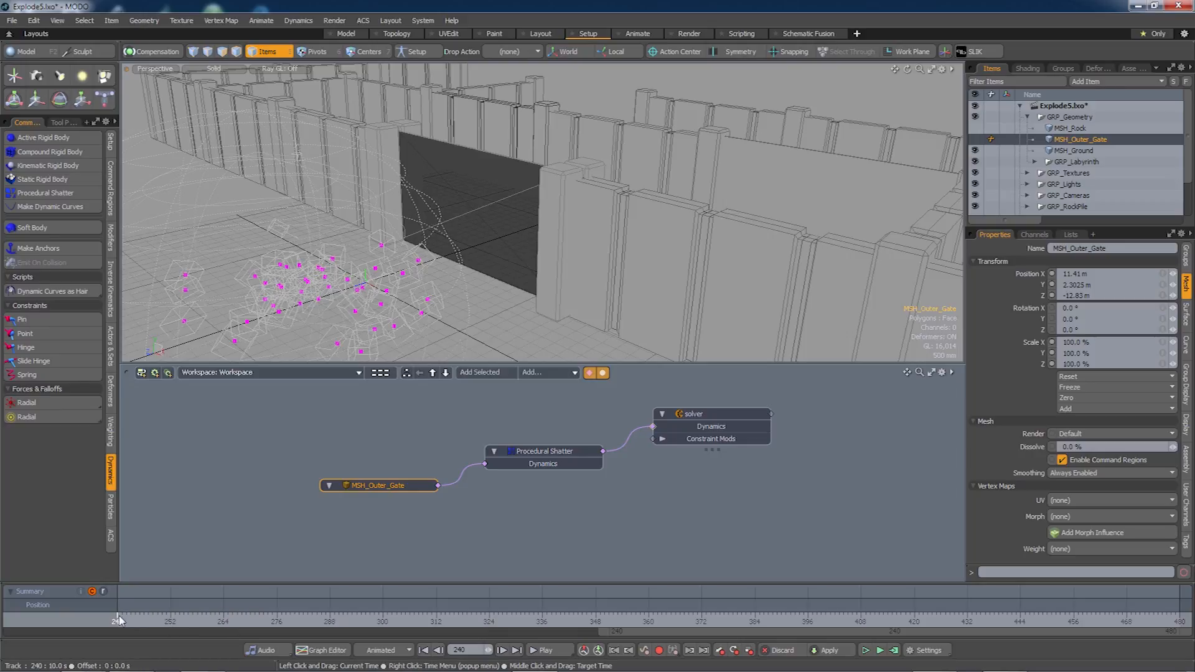
mouse_move(119, 620)
left_mouse_down()
mouse_move(401, 620)
mouse_move(117, 621)
left_mouse_up()
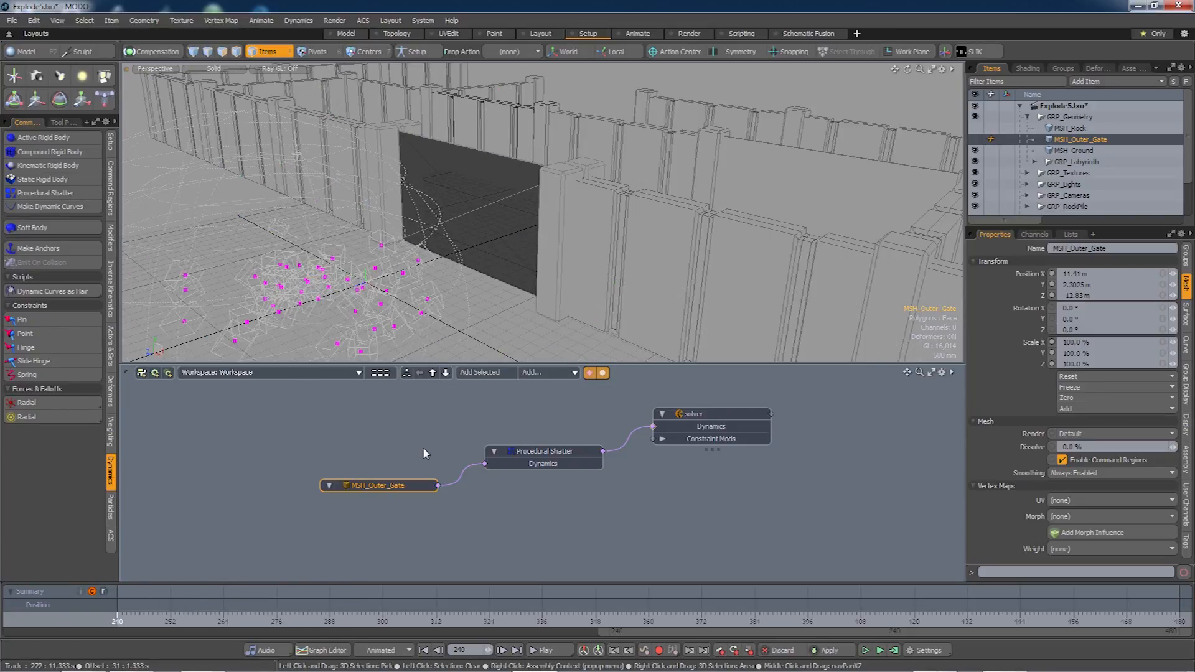
left_click(541, 451)
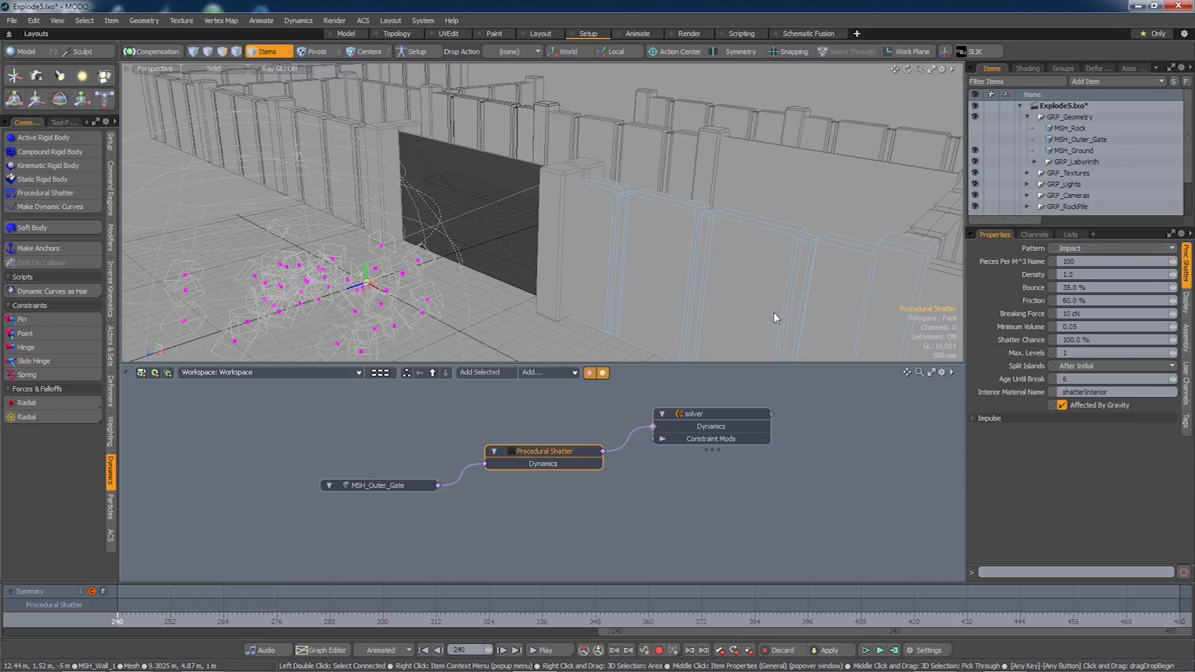
Switch the shatter pattern to Uniform, re-simulate and preview, then simulate again at 30 pieces per m³.
left_click(1090, 249)
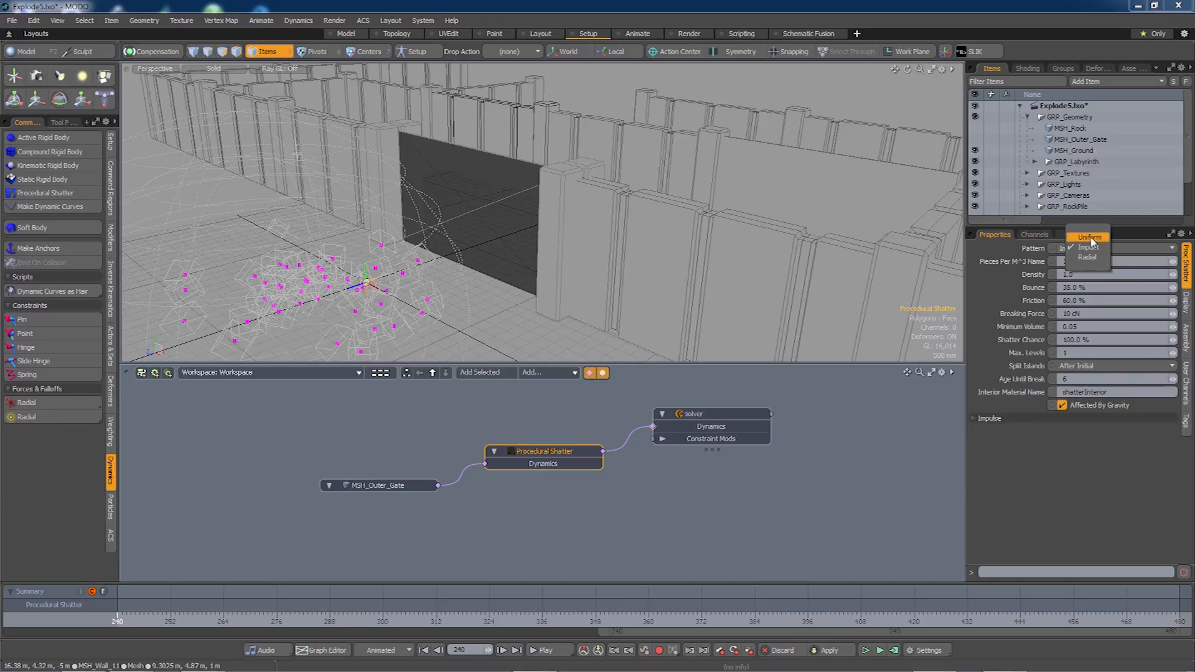
left_click(1091, 237)
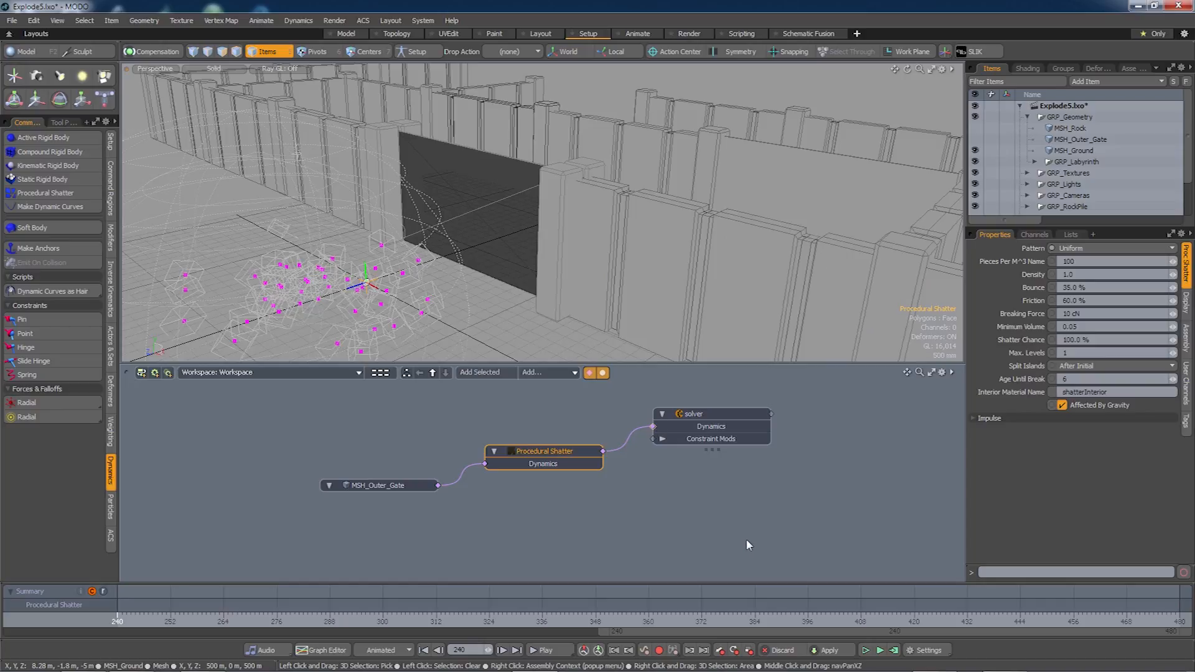
left_click(893, 650)
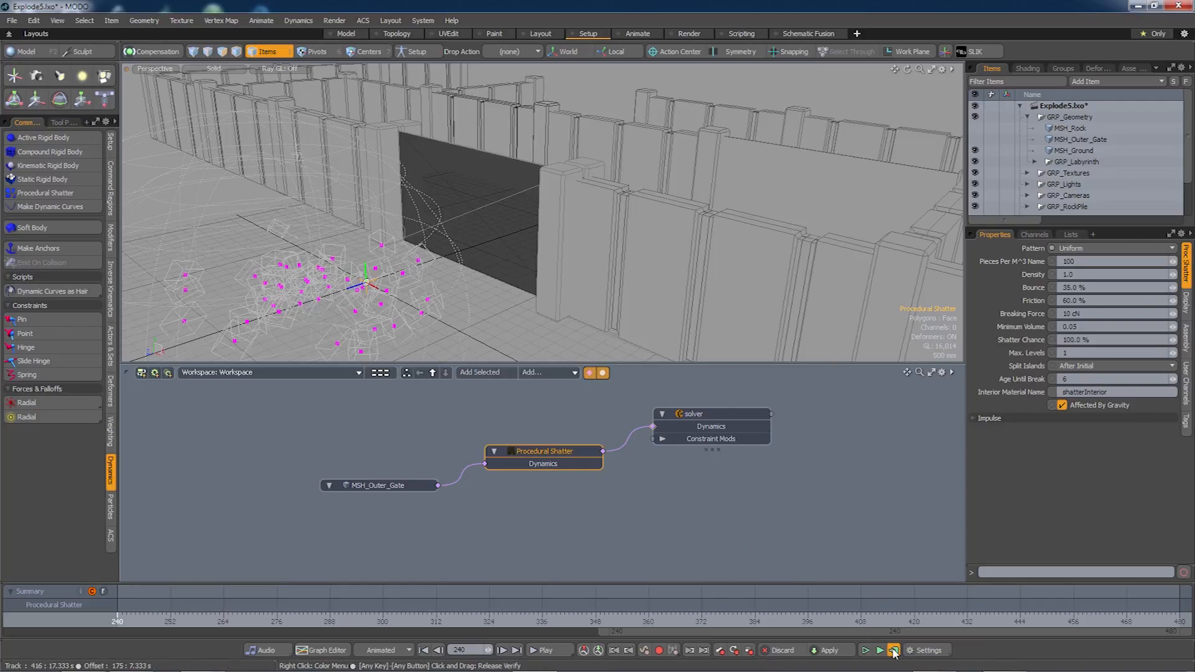
key("Return")
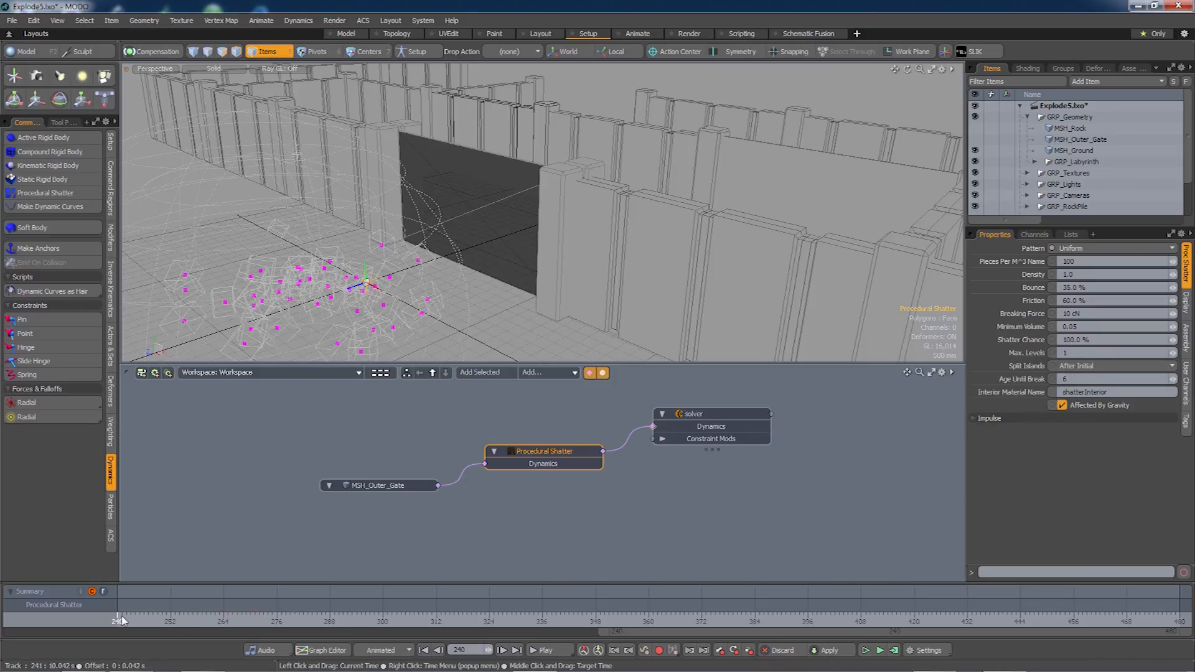
mouse_move(118, 622)
left_mouse_down()
mouse_move(1176, 622)
mouse_move(117, 622)
left_mouse_up()
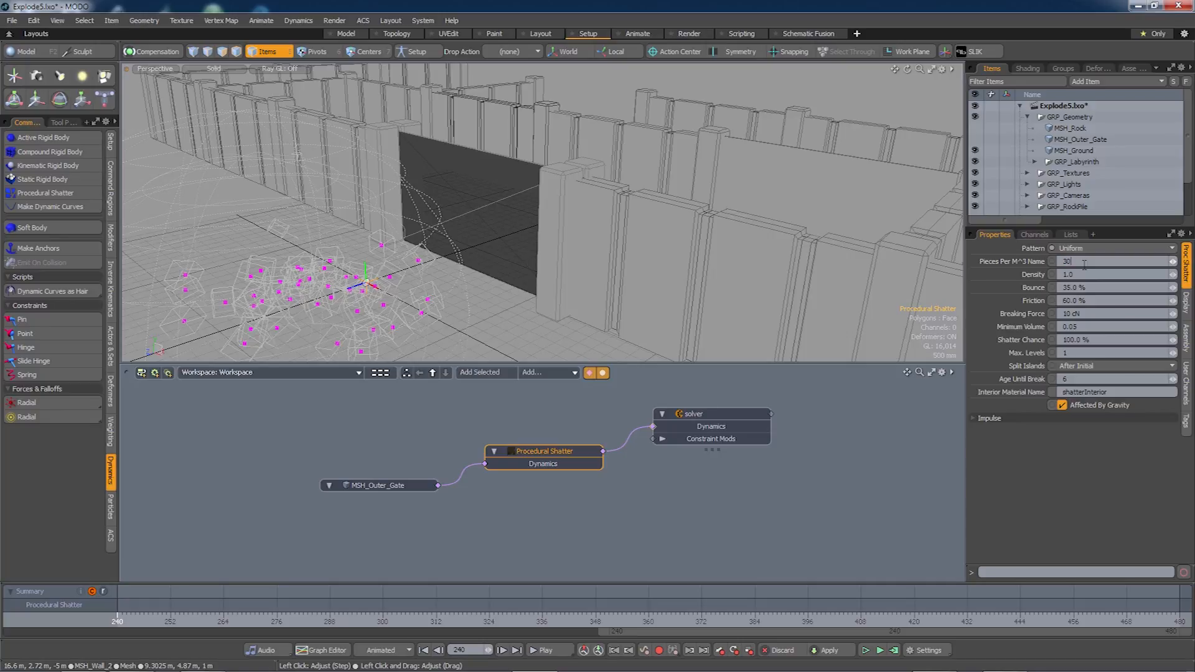
left_click(893, 650)
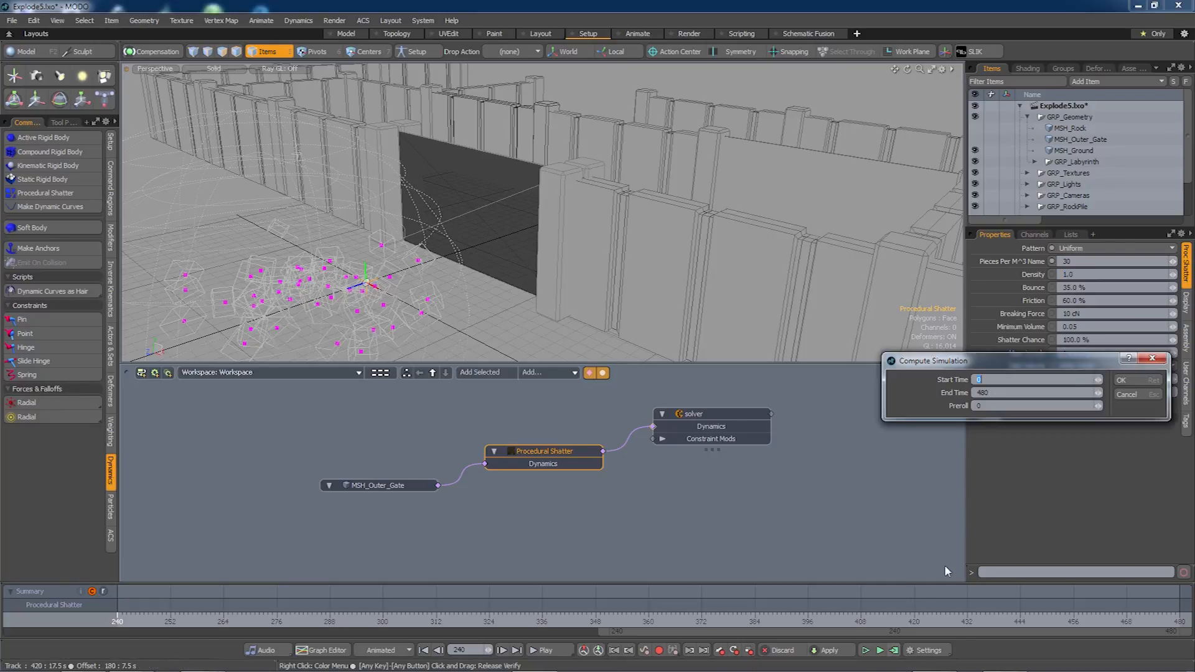
Run the 0–480 simulation, scrub to frame 266, and open a Preview render of the breaking gate.
left_click(1125, 380)
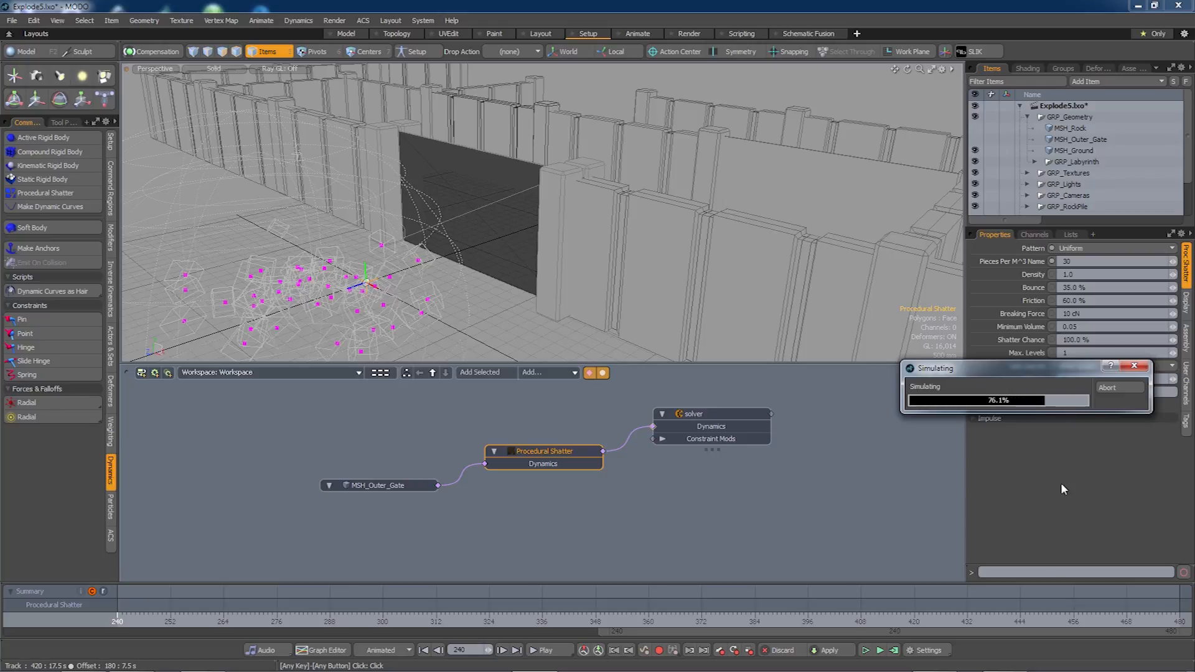
left_click_drag(125, 623, 232, 623)
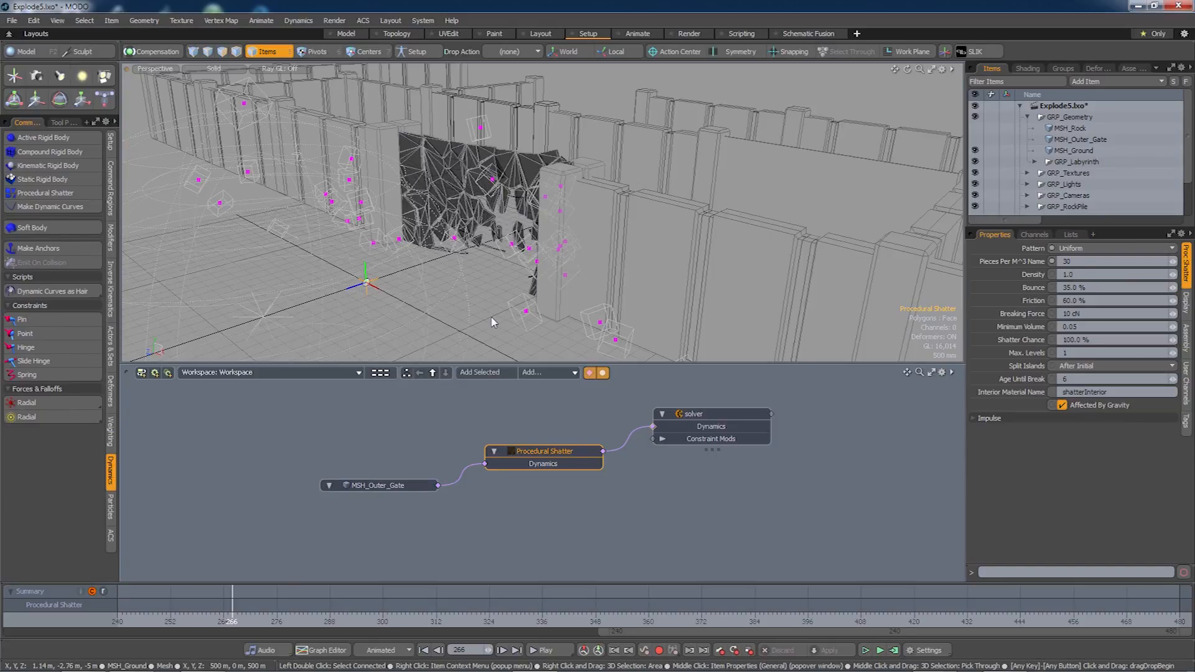
key("F9")
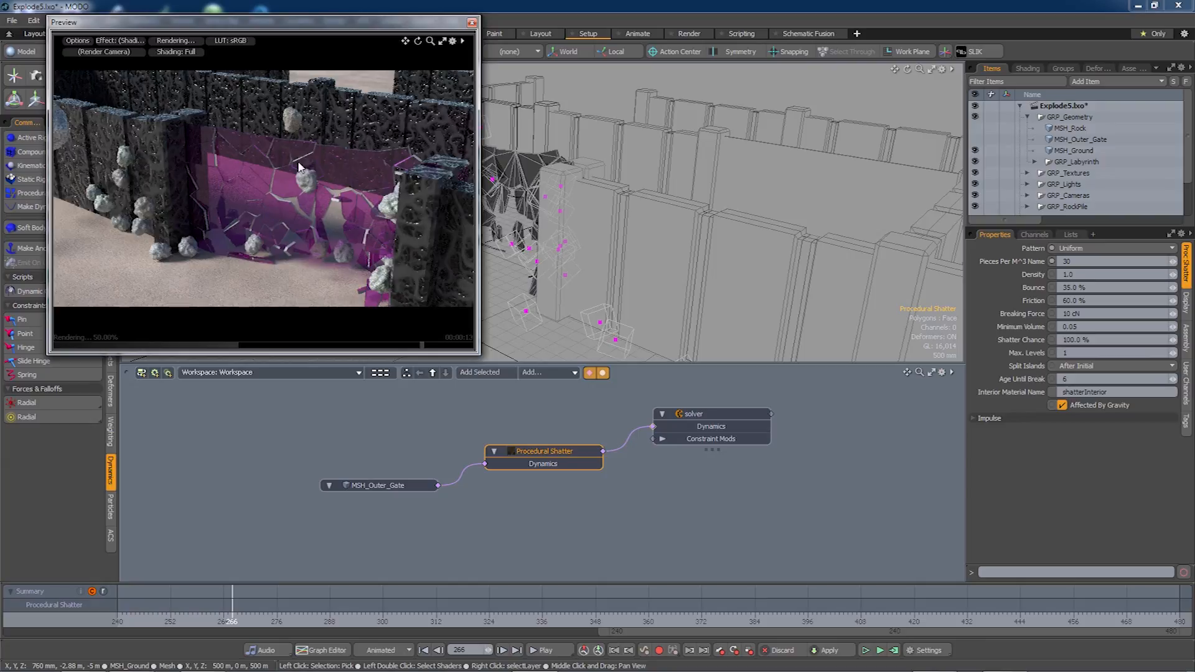
Return the Preview to the render camera and bring up the Shader Tree listing the scene's materials.
left_click_drag(330, 246, 367, 226, "alt")
key("ctrl+z")
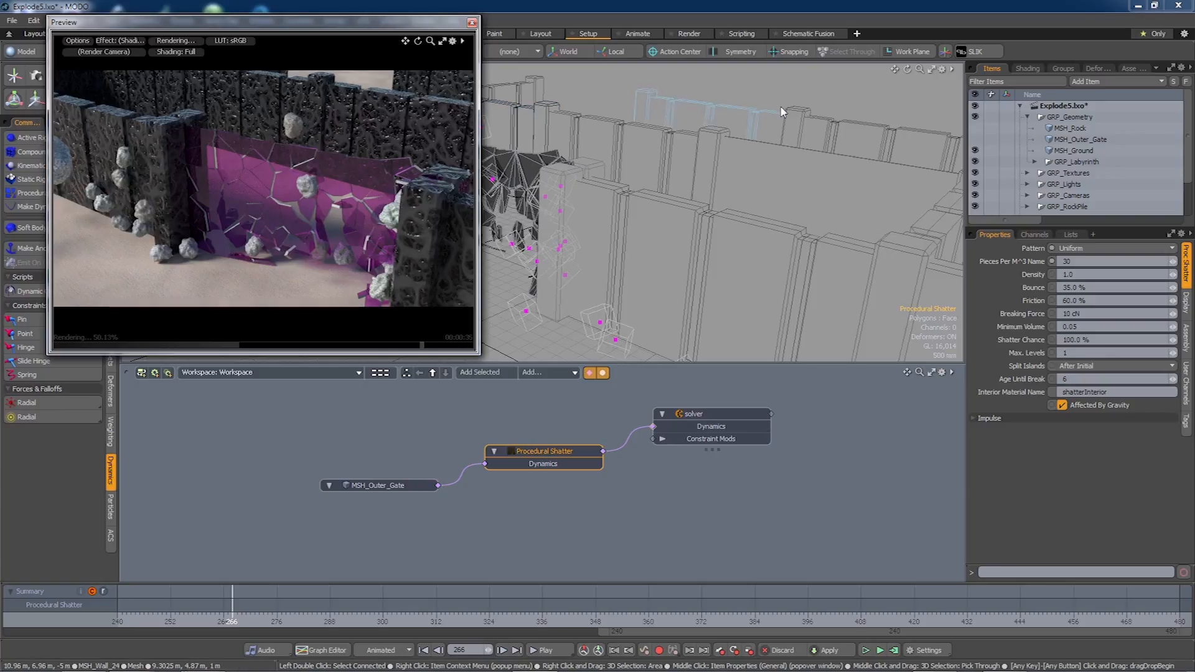
left_click(1028, 69)
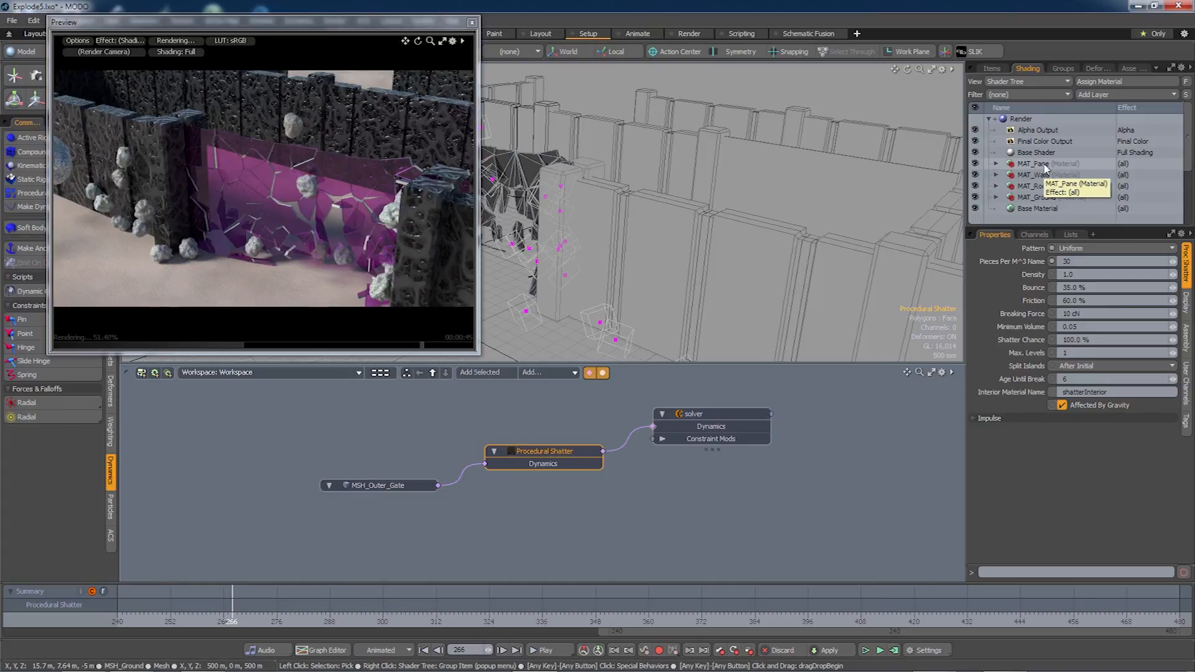
Set the shatter's Interior Material Name to MAT_Pane and recompute the simulation.
left_click(994, 69)
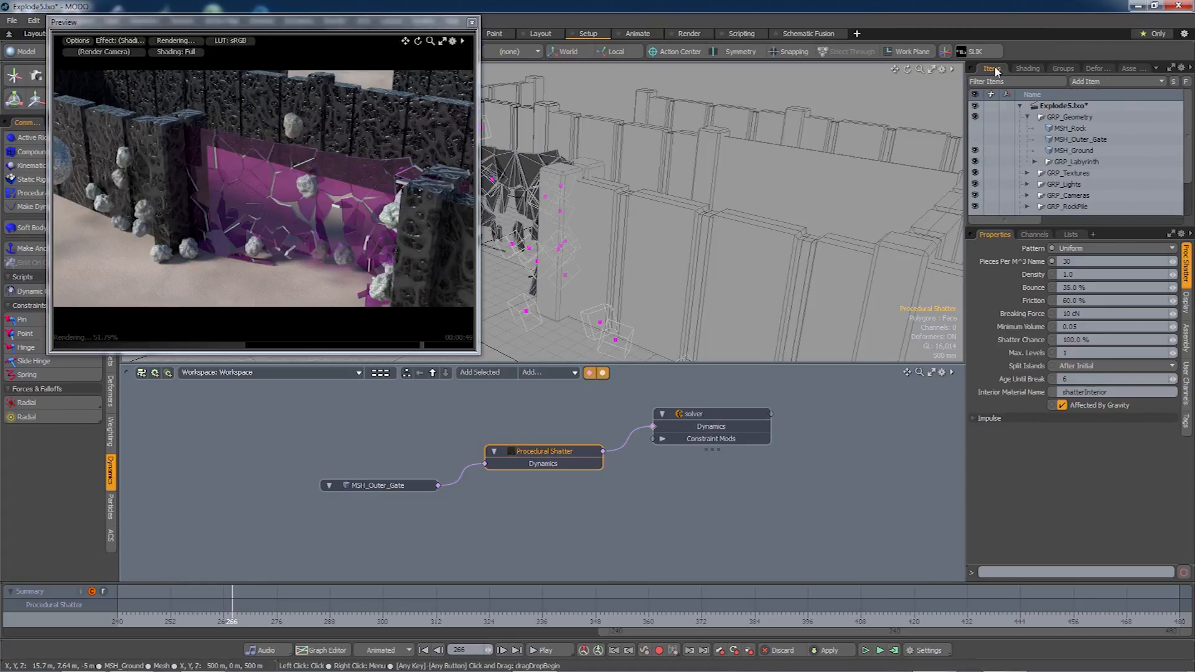
left_click_drag(1117, 394, 1047, 394)
type("MAT_Pane")
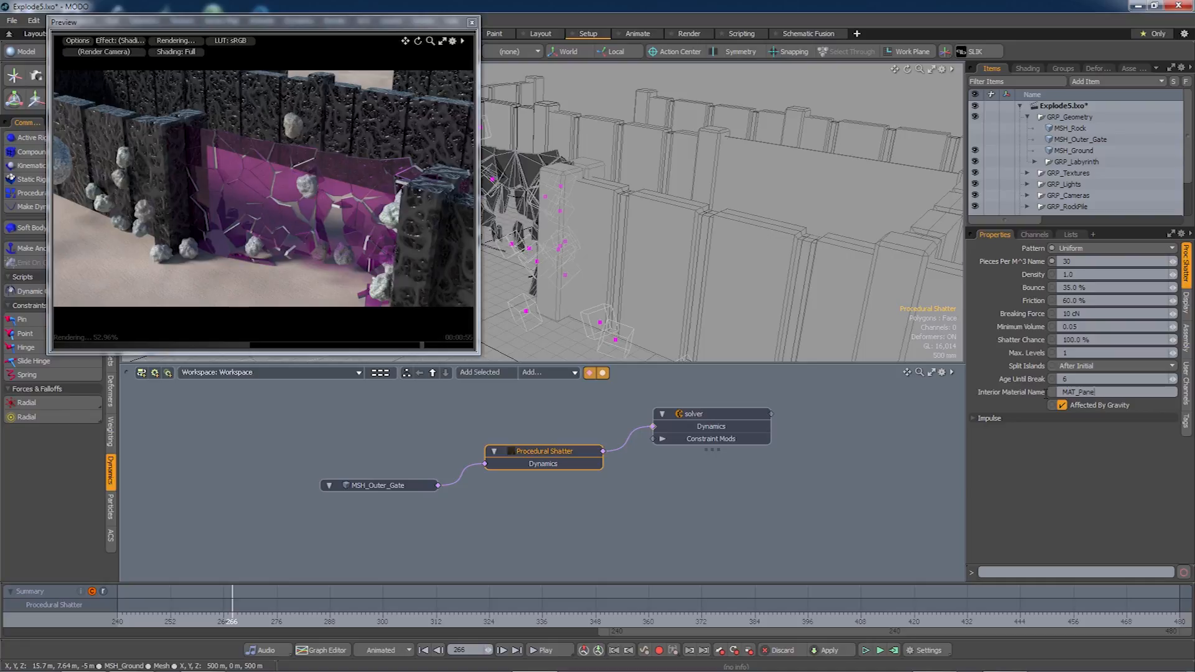
left_click(894, 651)
left_click(1124, 382)
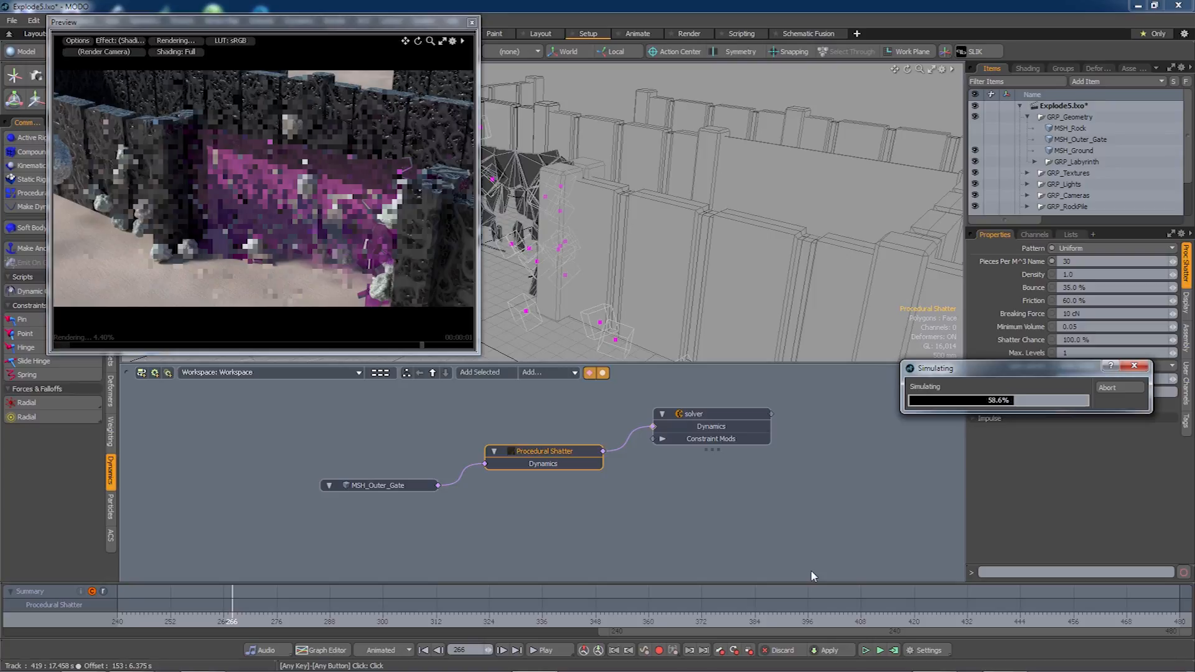
Orbit the Preview around the shattered gate and rocks to inspect the result.
scroll(289, 216, "up", 4)
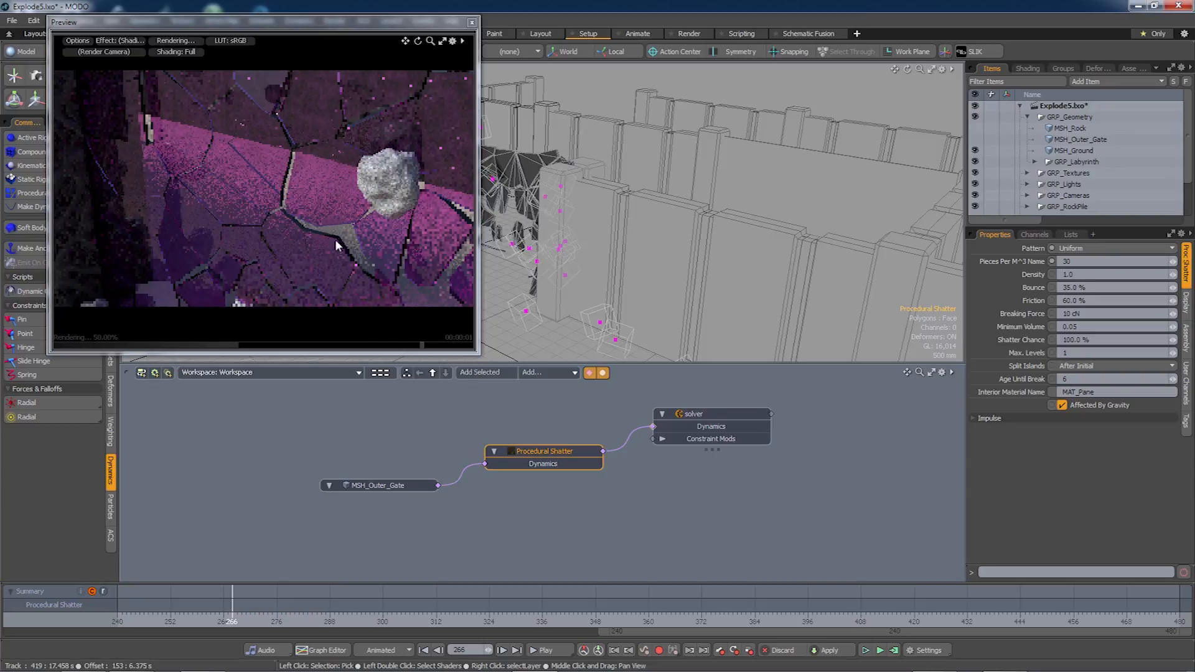
key("alt")
left_click_drag(342, 246, 328, 263, "alt")
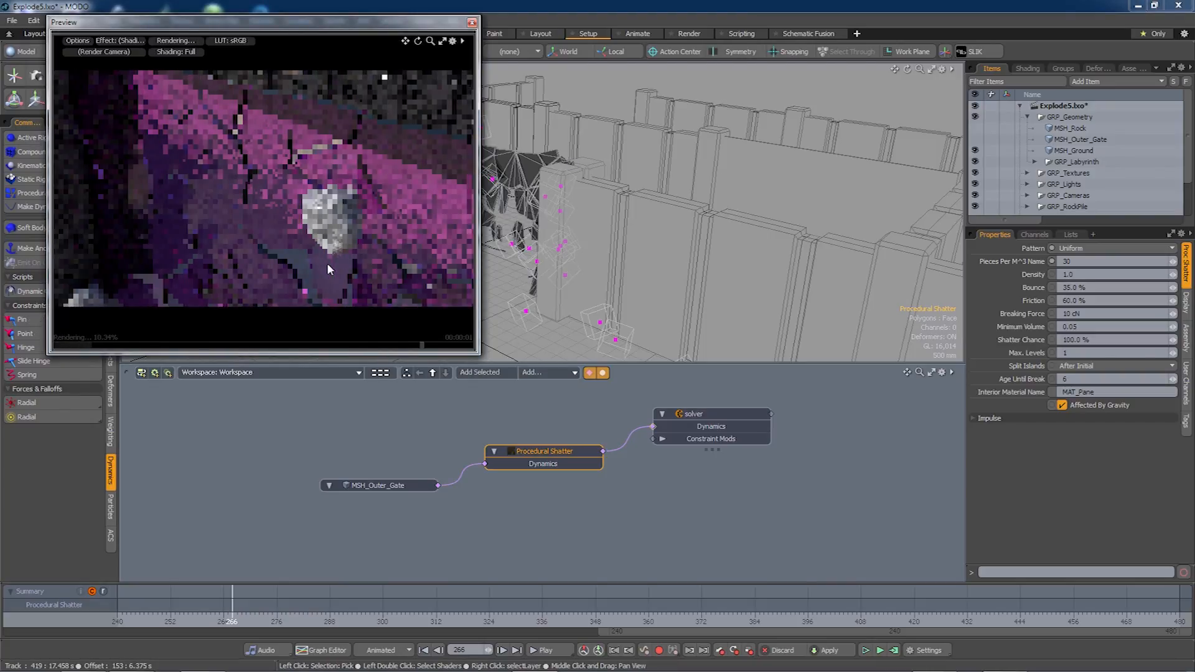
key("alt")
left_click_drag(300, 271, 292, 293, "alt")
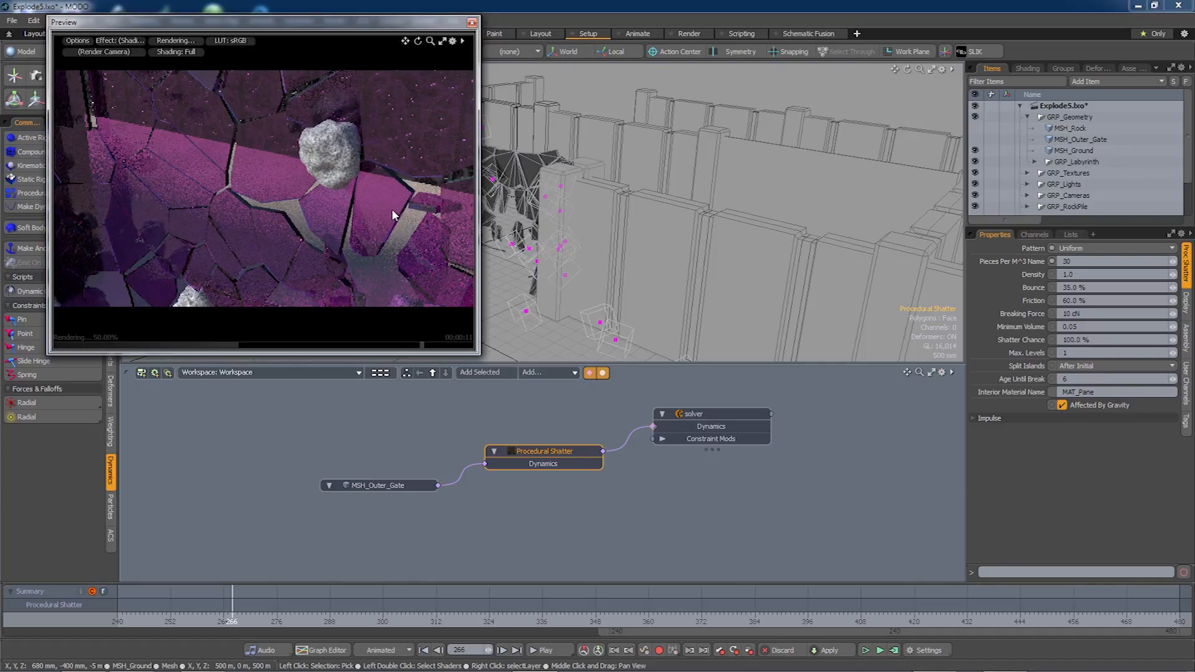
left_click_drag(398, 200, 372, 214, "alt")
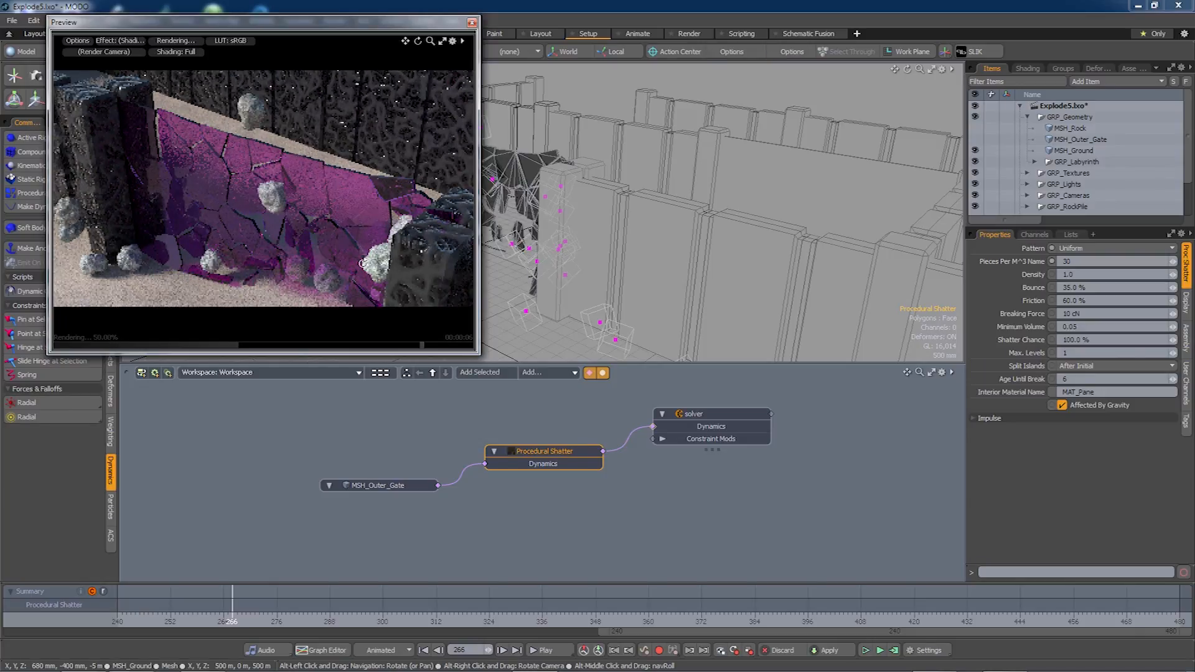
left_click_drag(353, 235, 312, 184, "alt")
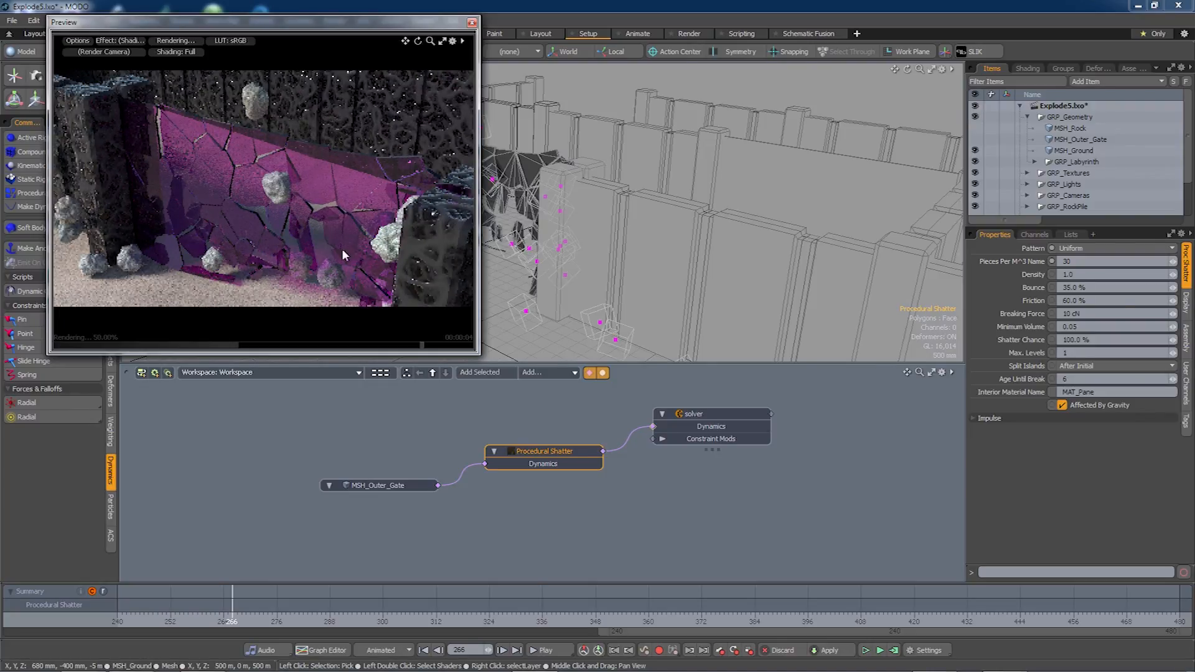
mouse_move(342, 264)
left_mouse_down("alt")
mouse_move(351, 253)
mouse_move(337, 275)
left_mouse_up("alt")
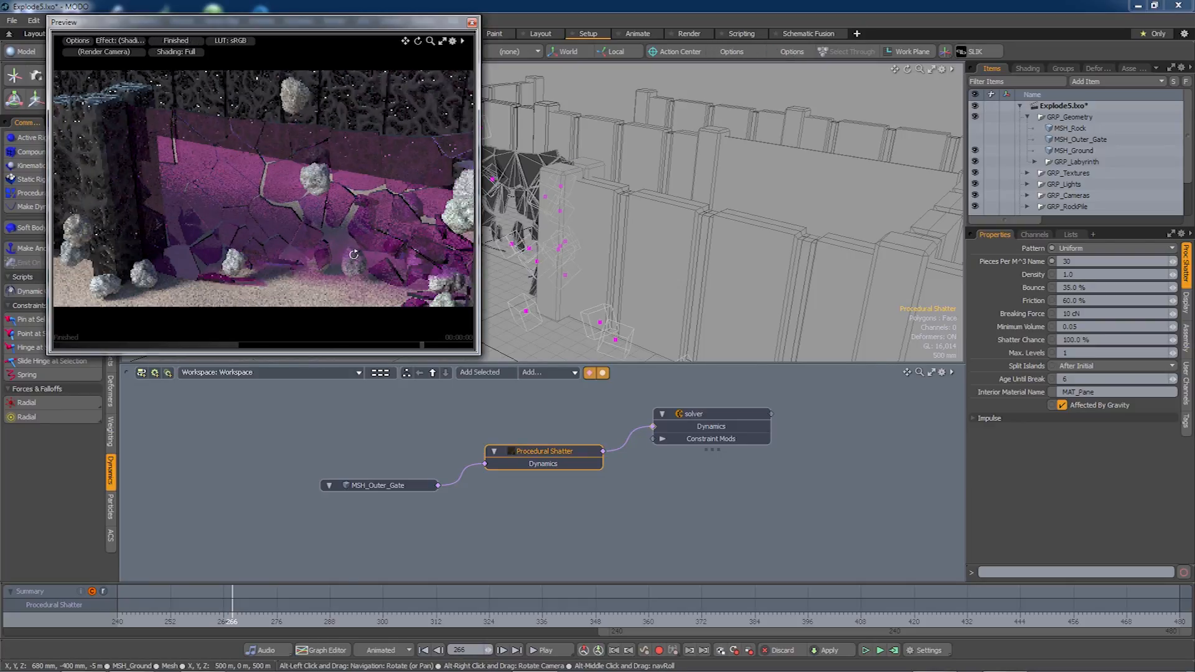
left_click_drag(346, 250, 332, 258, "alt")
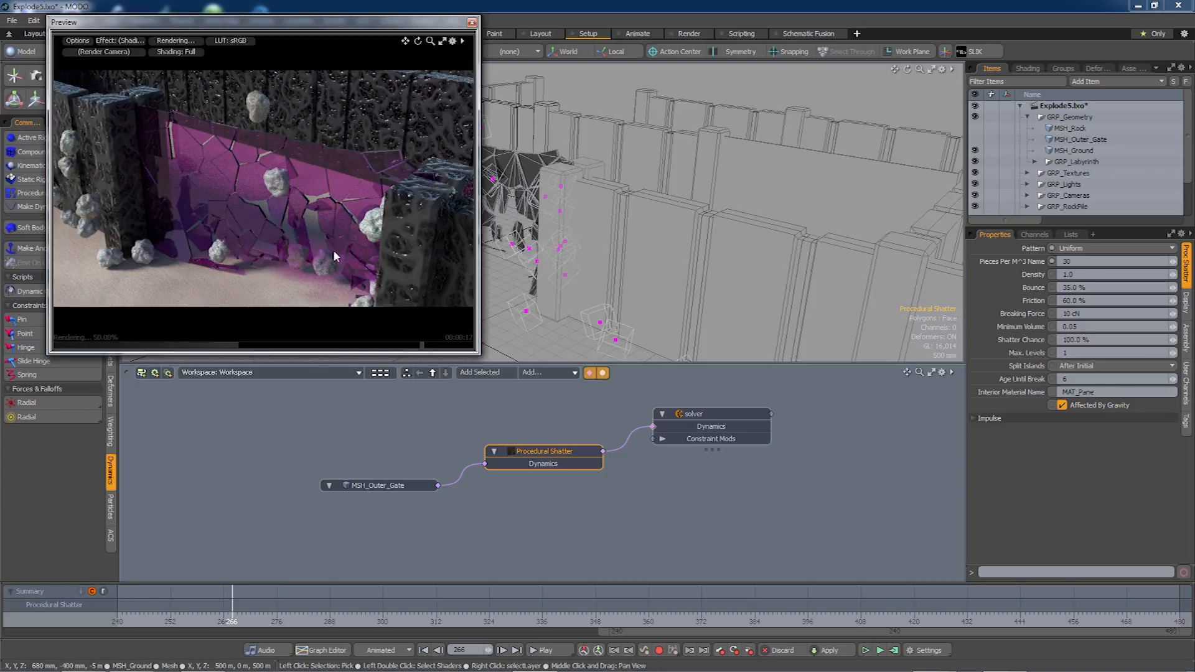
left_click_drag(331, 264, 308, 267, "alt")
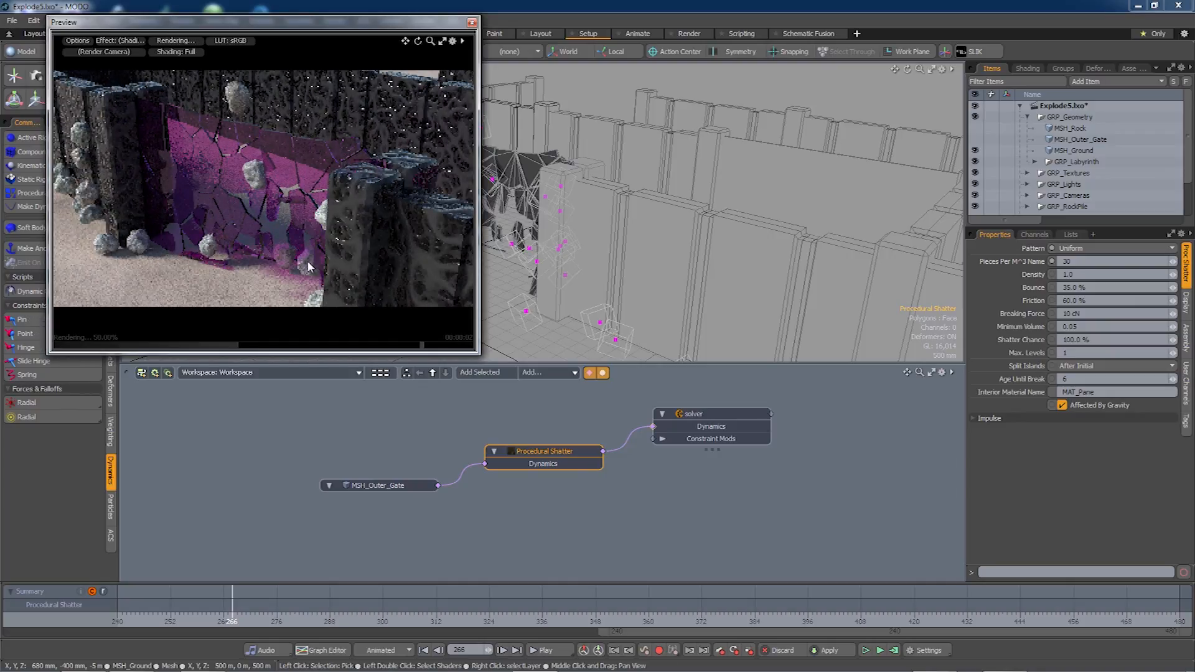
left_click_drag(326, 248, 349, 224, "alt")
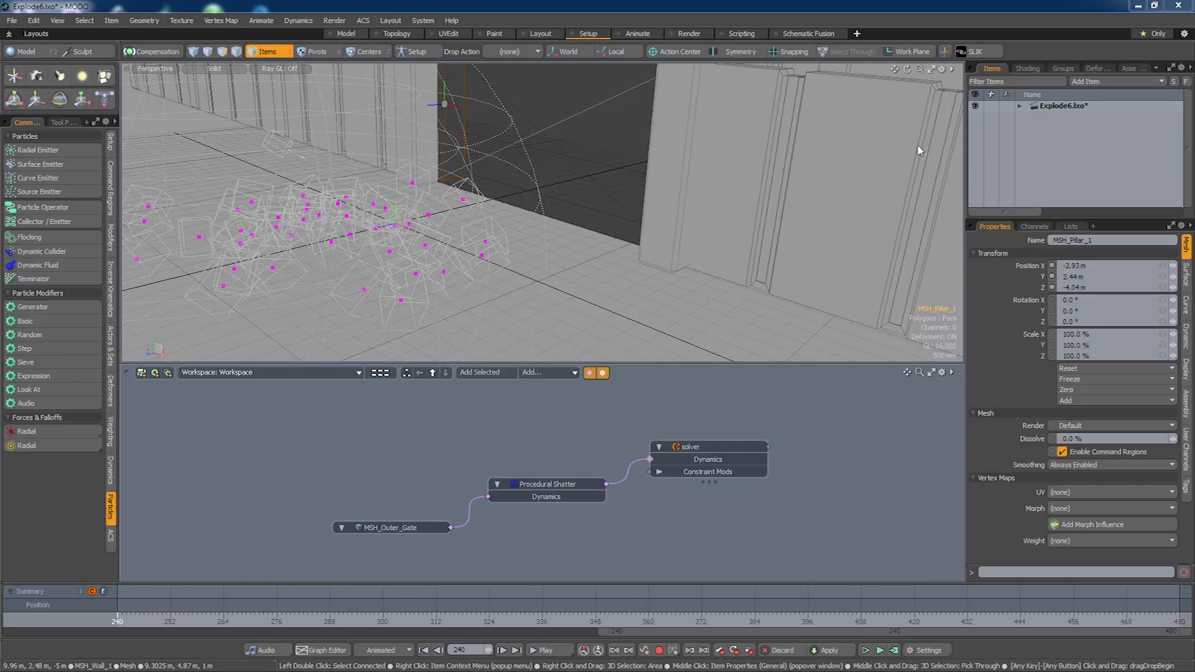
Expand Explode6 and GRP_Geometry, then select GRP_Labyrinth with all its meshes.
left_click(1020, 106)
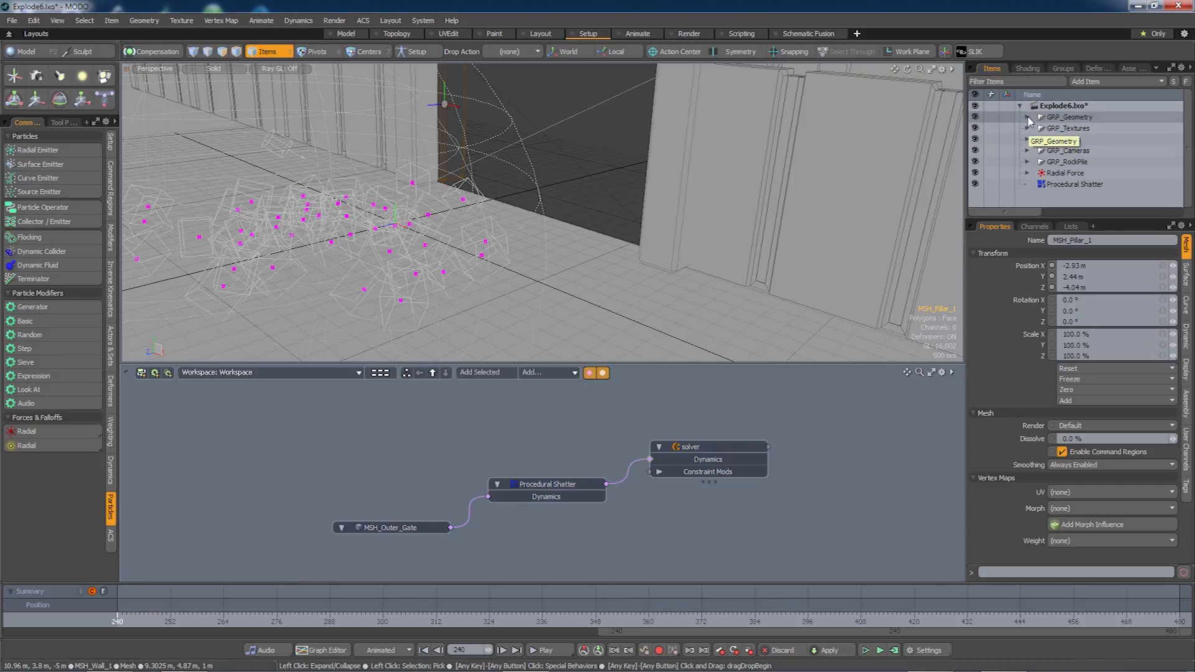
left_click(1027, 117)
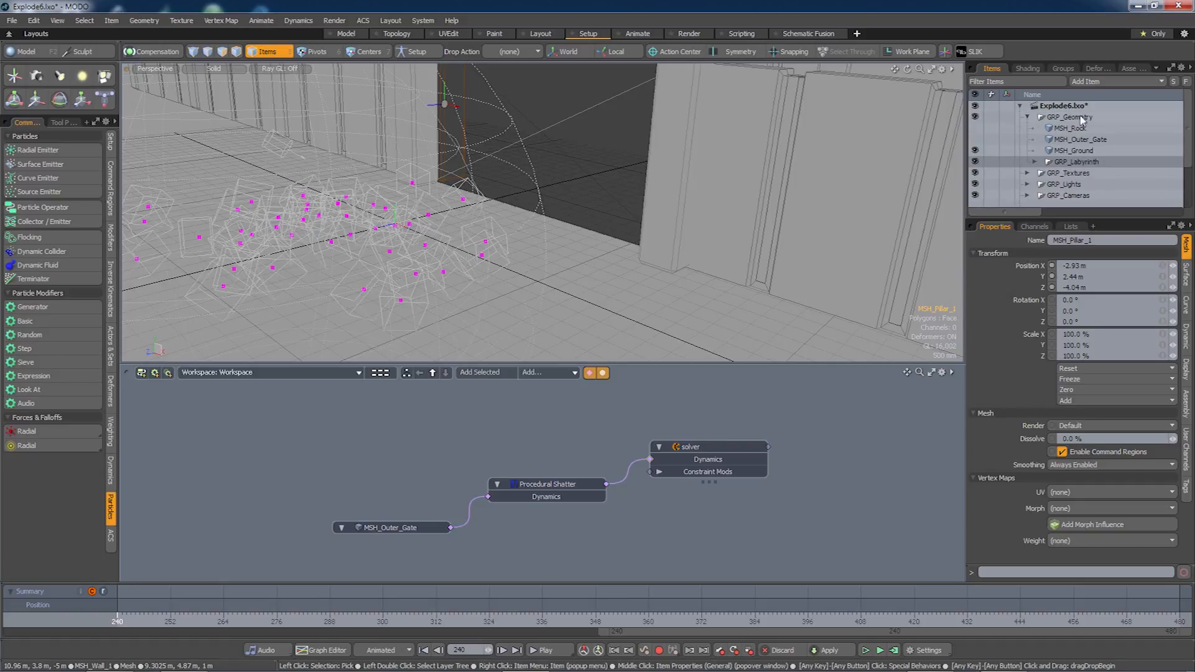
double_click(1064, 162)
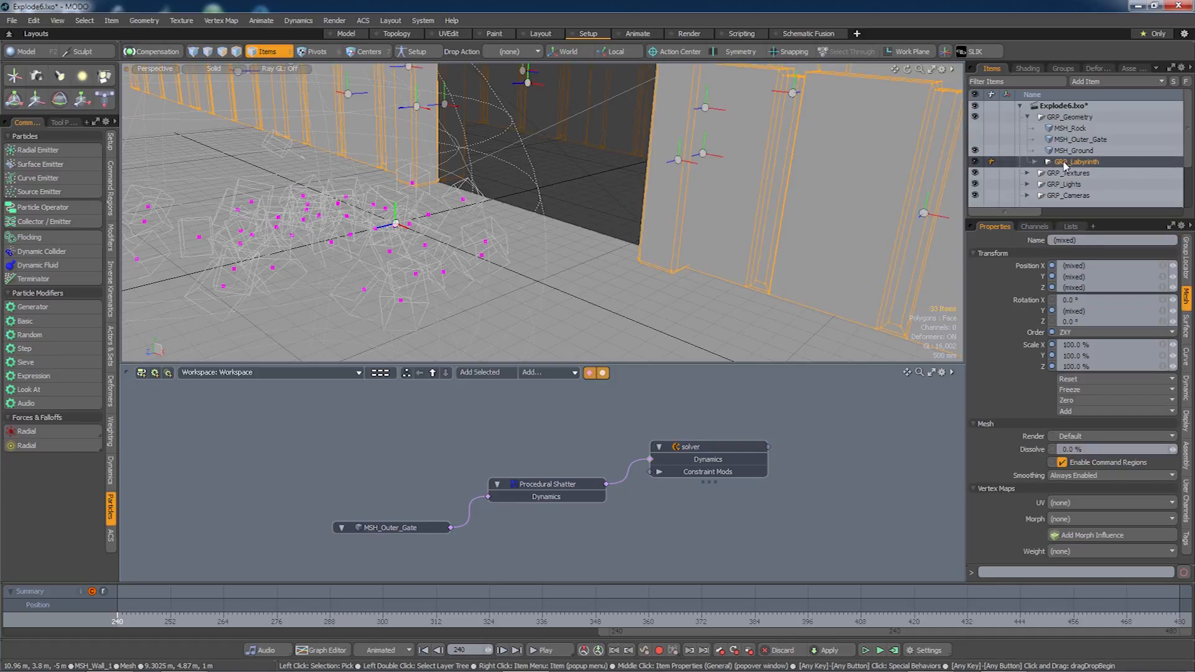
scroll(592, 208, "down", 5)
left_click_drag(592, 207, 582, 232, "alt")
scroll(582, 233, "up", 4)
scroll(641, 240, "up", 2)
left_click_drag(753, 221, 806, 195, "alt")
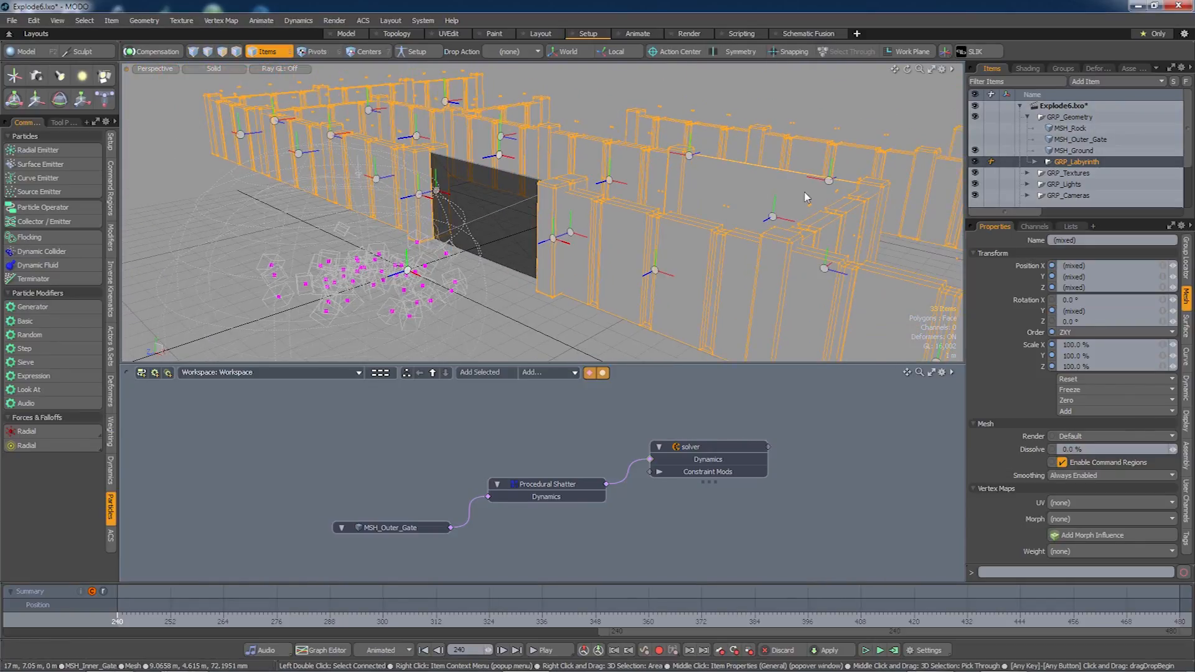
Deselect GRP_Labyrinth, GRP_Walls and GRP_Pillars so only the 30 meshes stay selected.
left_click(1036, 162)
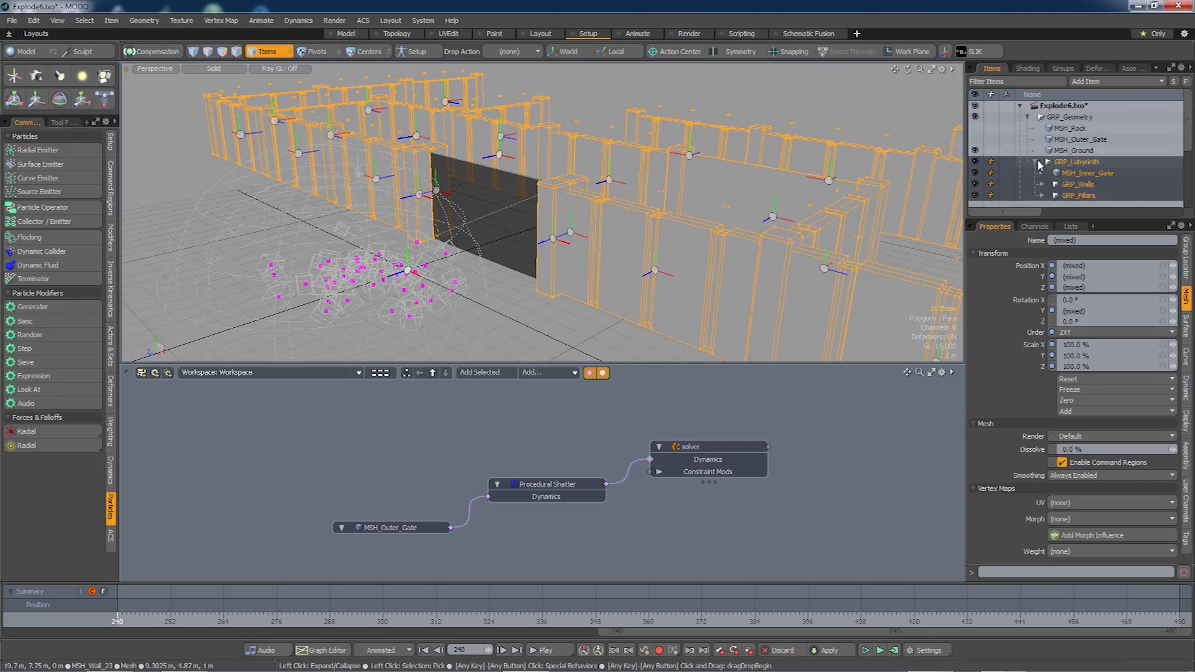
left_click(1079, 168)
left_click(1080, 164, "ctrl")
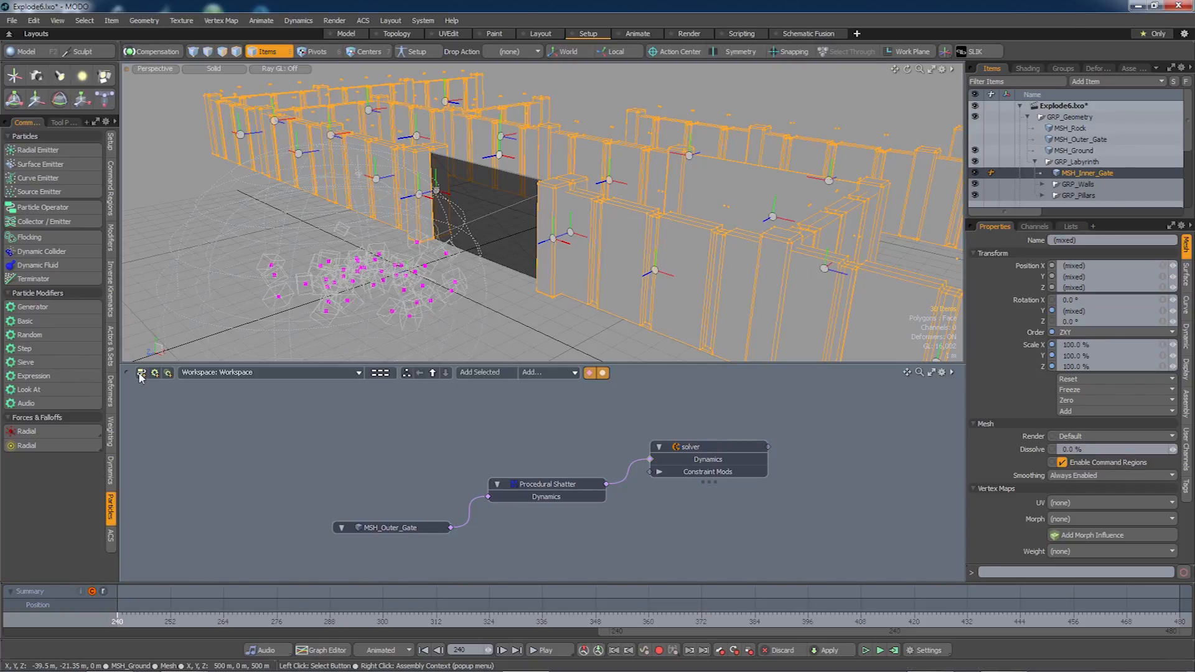
left_click(111, 470)
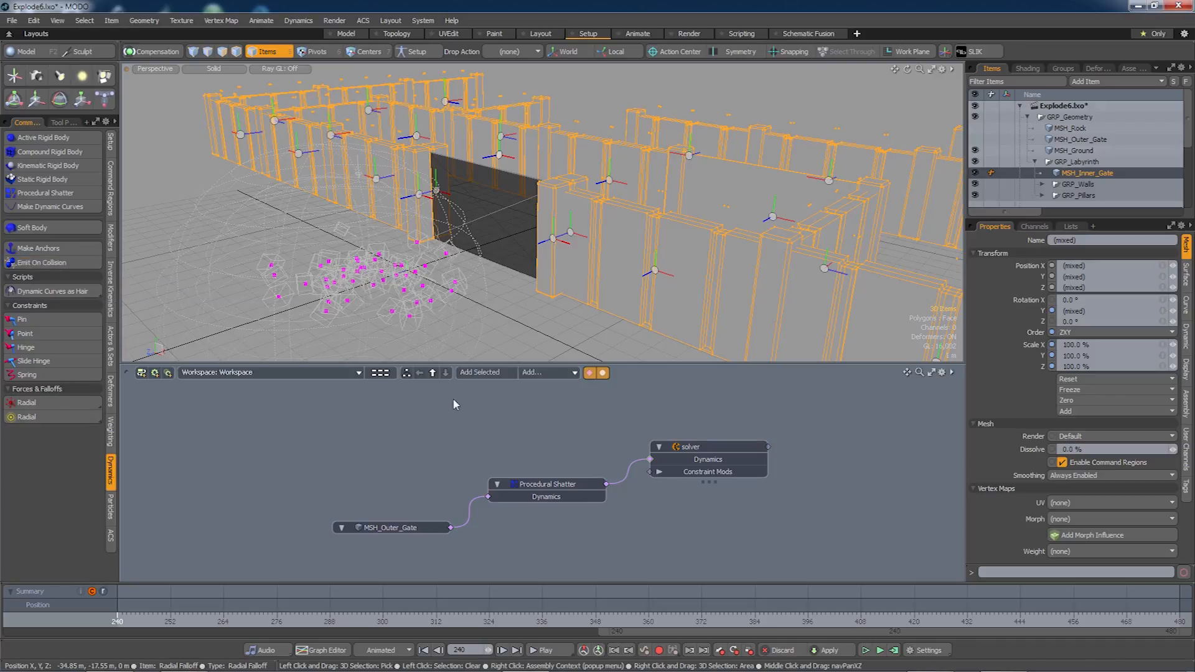
Add a Collision Emitter beside Procedural Shatter and link a new Group of the selected meshes into it.
scroll(1188, 152, "down", 2)
scroll(1187, 152, "down", 5)
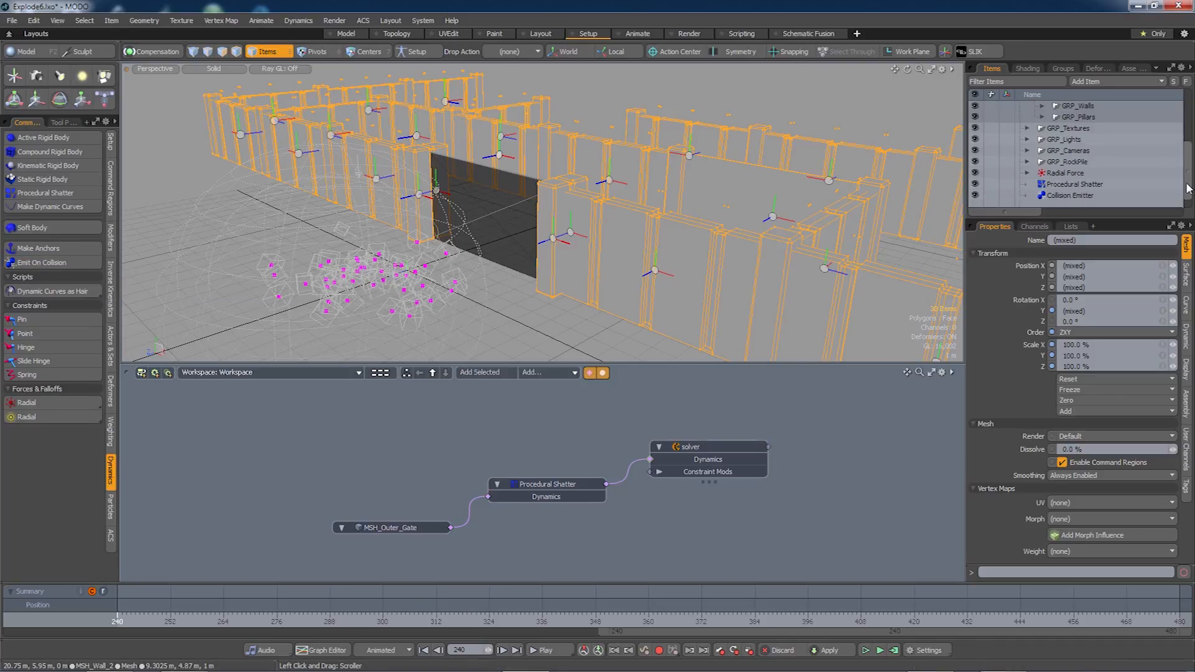
left_click(1070, 196)
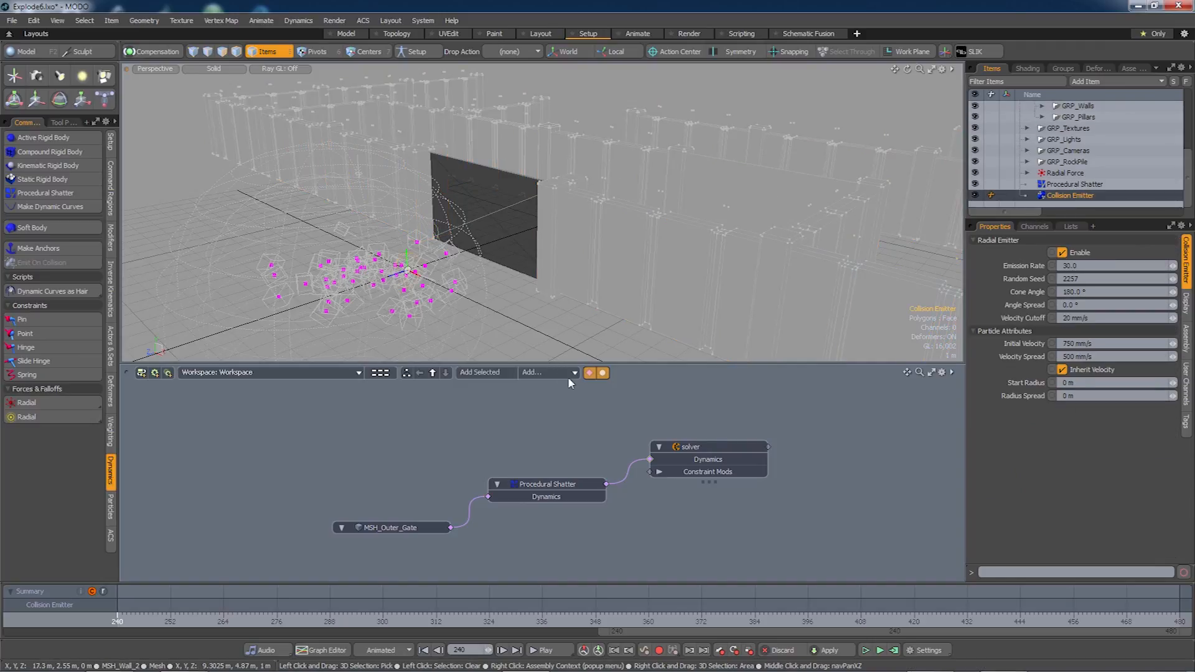
left_click(492, 372)
left_click_drag(587, 526, 450, 428)
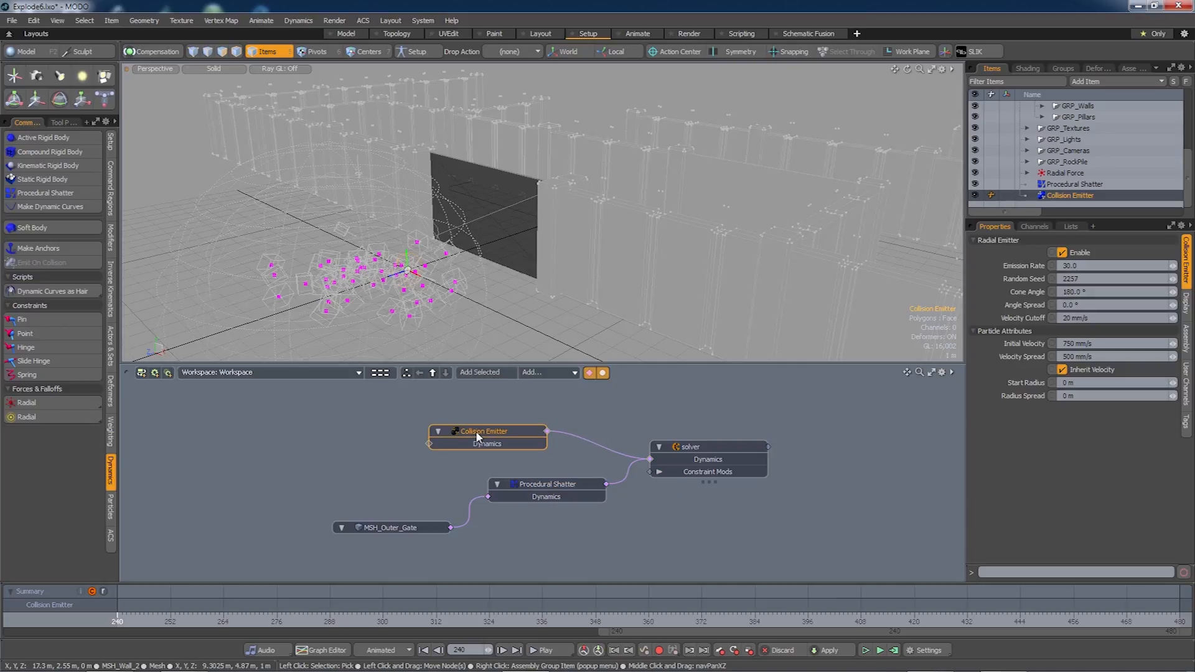
double_click(428, 443)
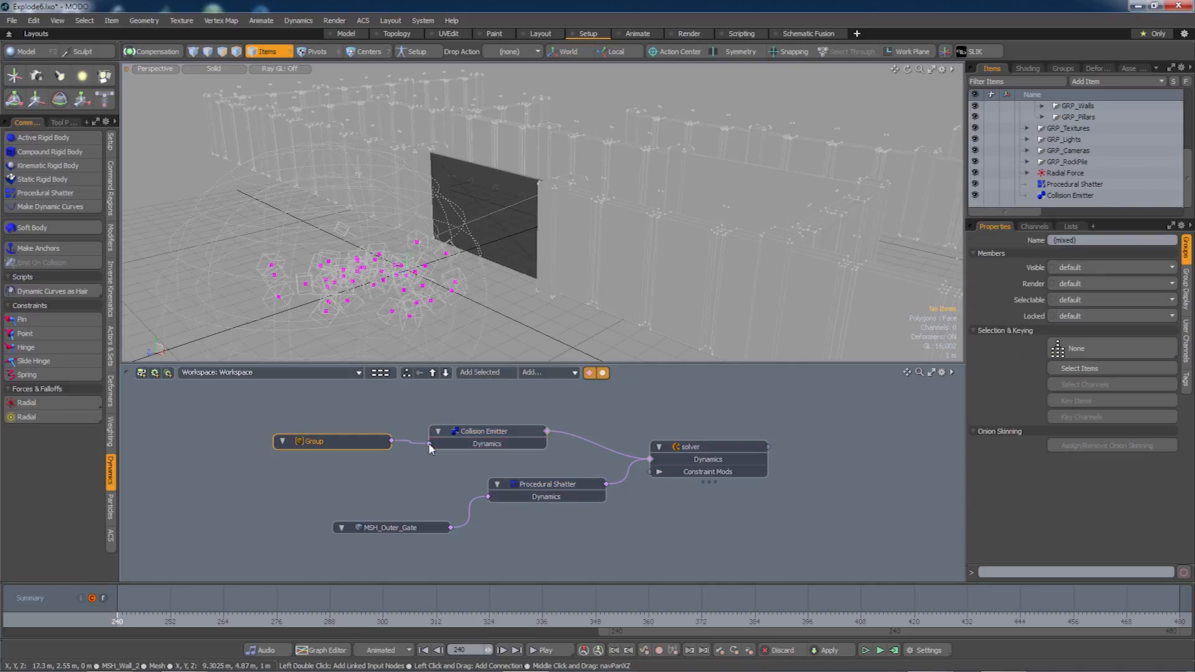
left_click_drag(338, 440, 332, 459)
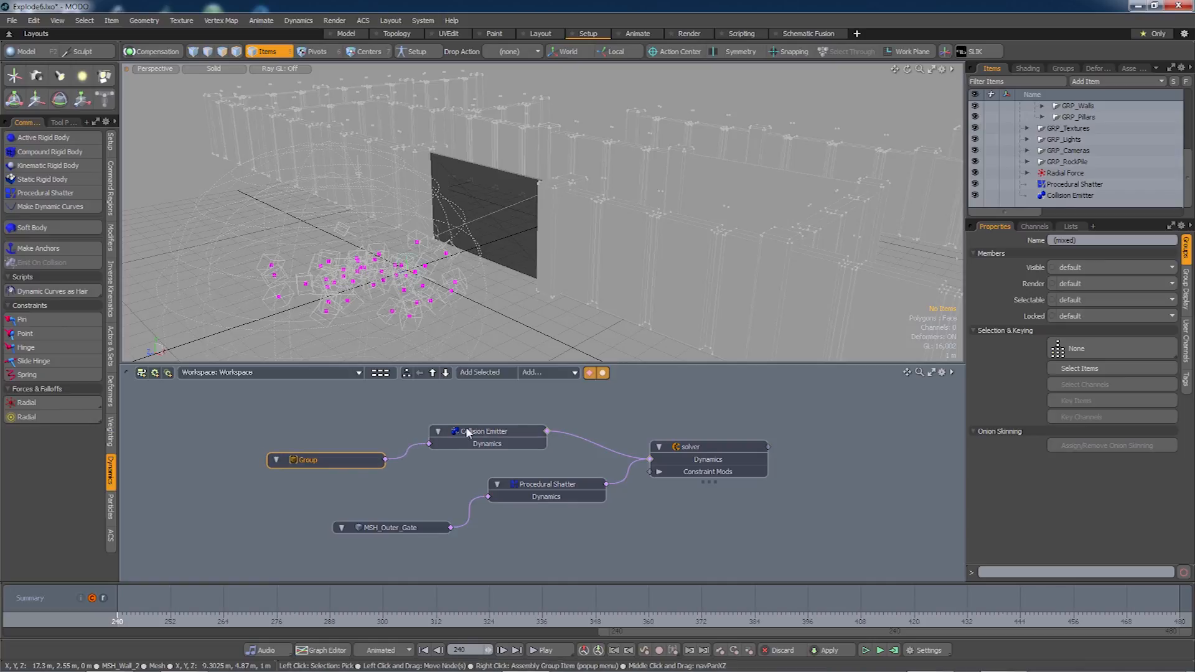
left_click_drag(465, 434, 472, 424)
left_click(345, 461)
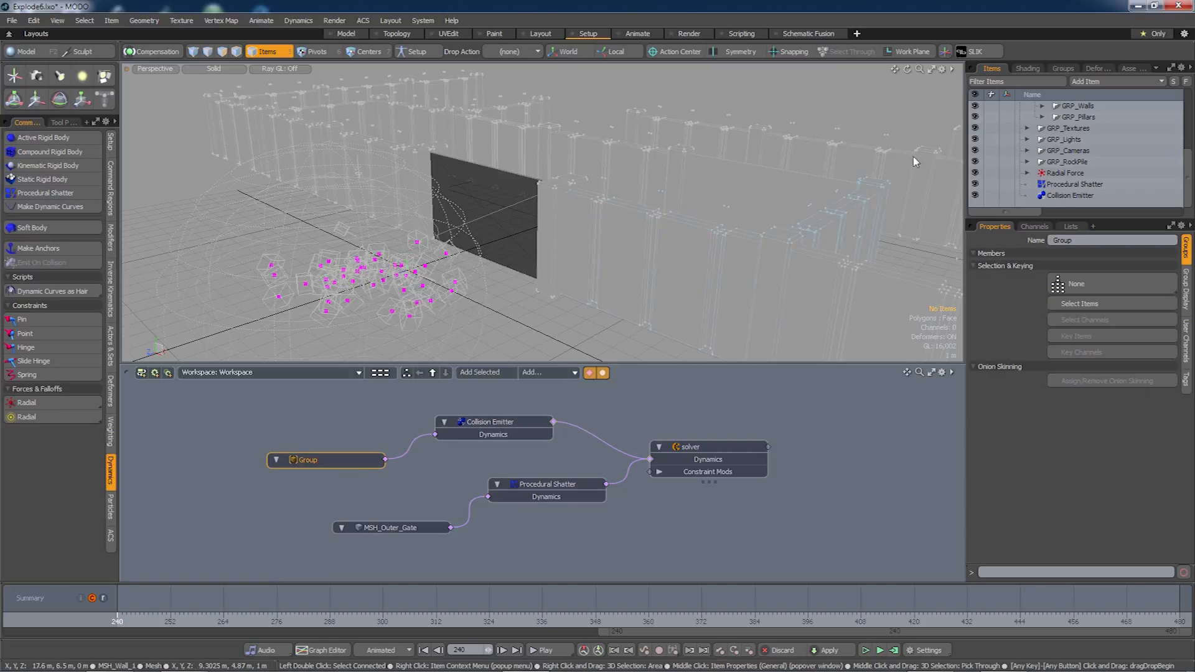
Verify the Group's 30 members, then review Procedural Shatter: Uniform, 30 pieces/m³, 10 cN.
left_click(1063, 70)
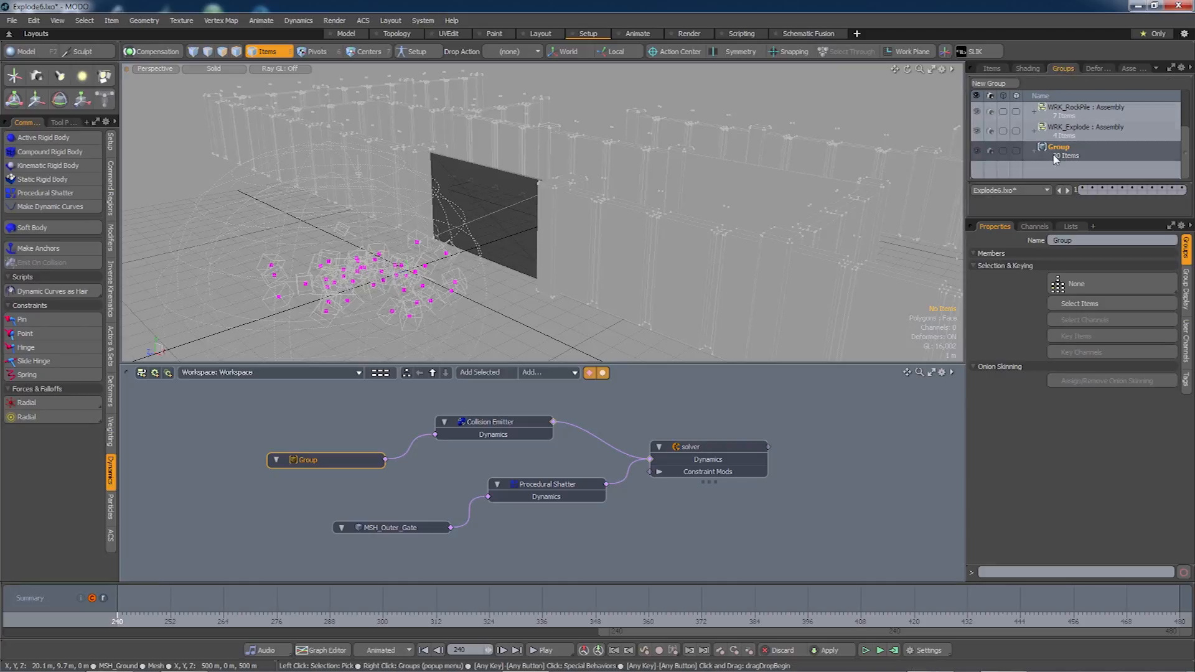
left_click(1034, 149)
scroll(1045, 150, "down", 2)
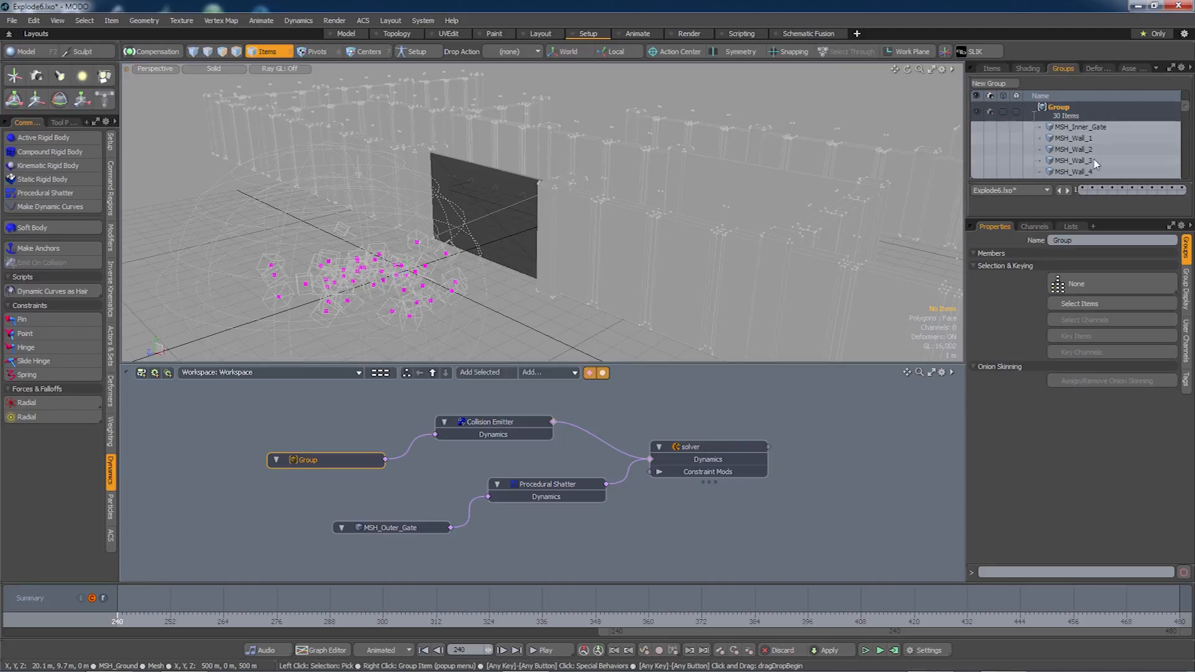
mouse_move(1184, 112)
left_mouse_down()
mouse_move(1181, 175)
mouse_move(1176, 113)
left_mouse_up()
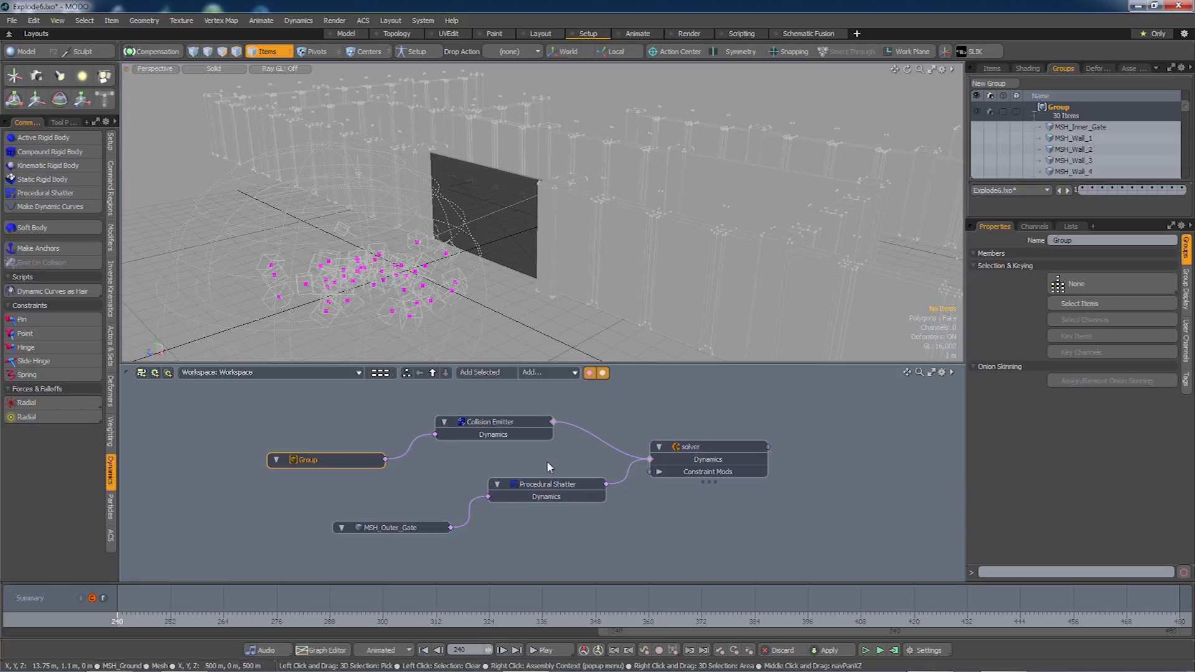
left_click(1079, 105)
left_click(1061, 108)
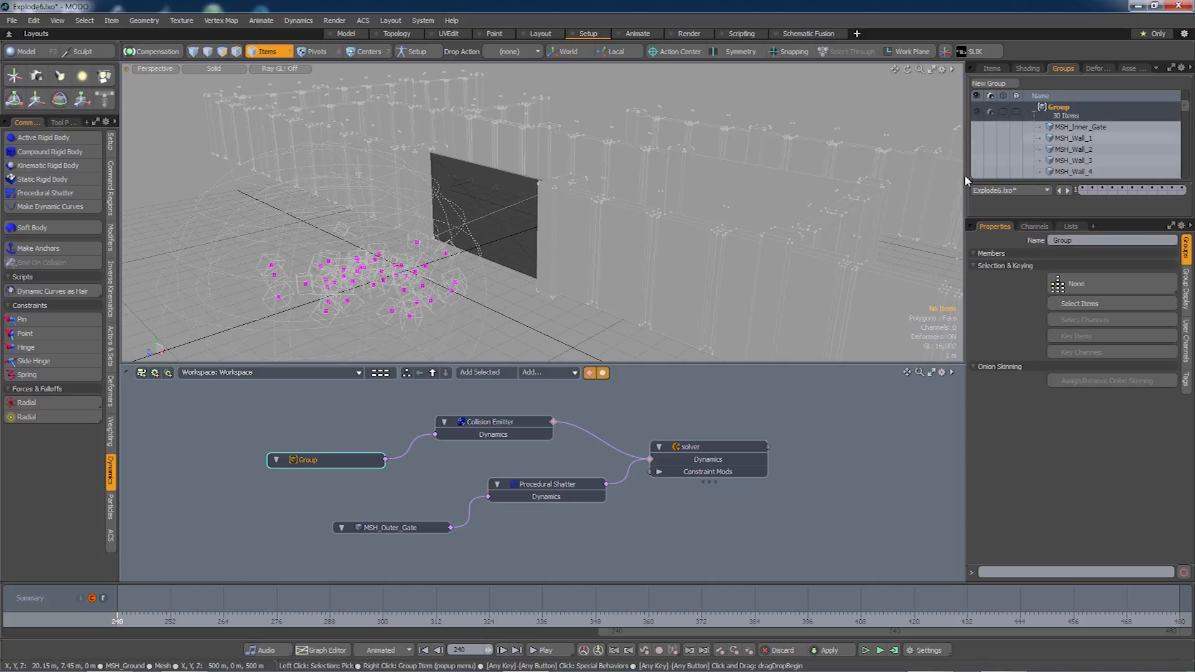
left_click(550, 488)
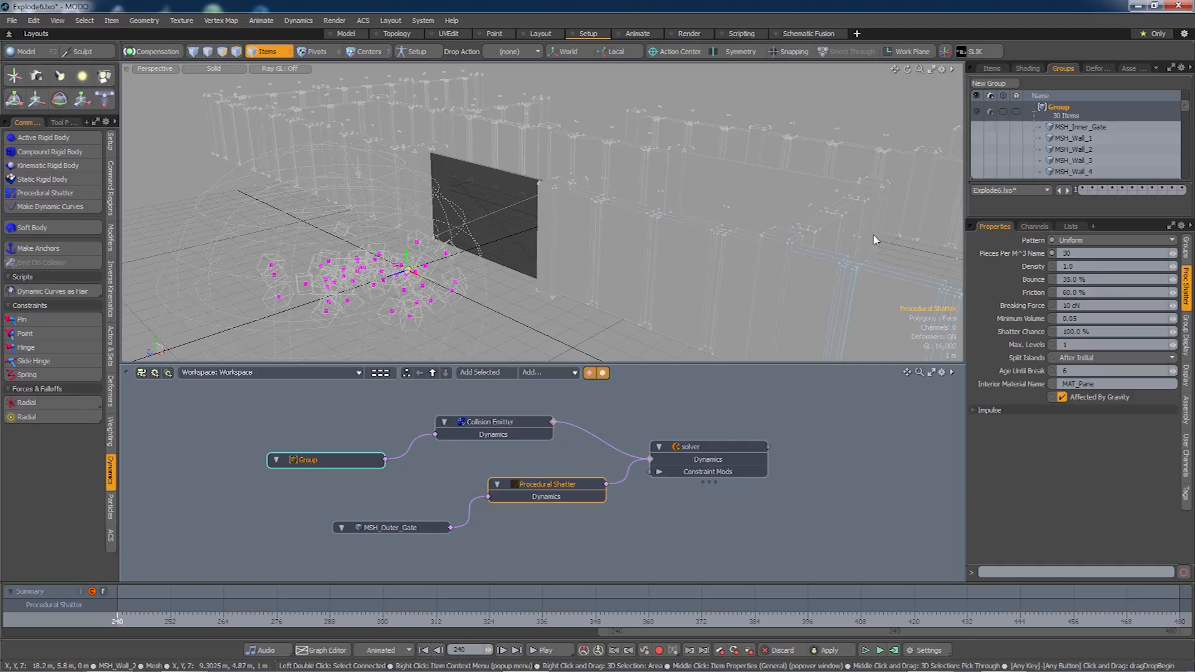
Add Procedural Shatter to the Group as its 31st item, then select the Collision Emitter.
right_click(1065, 114)
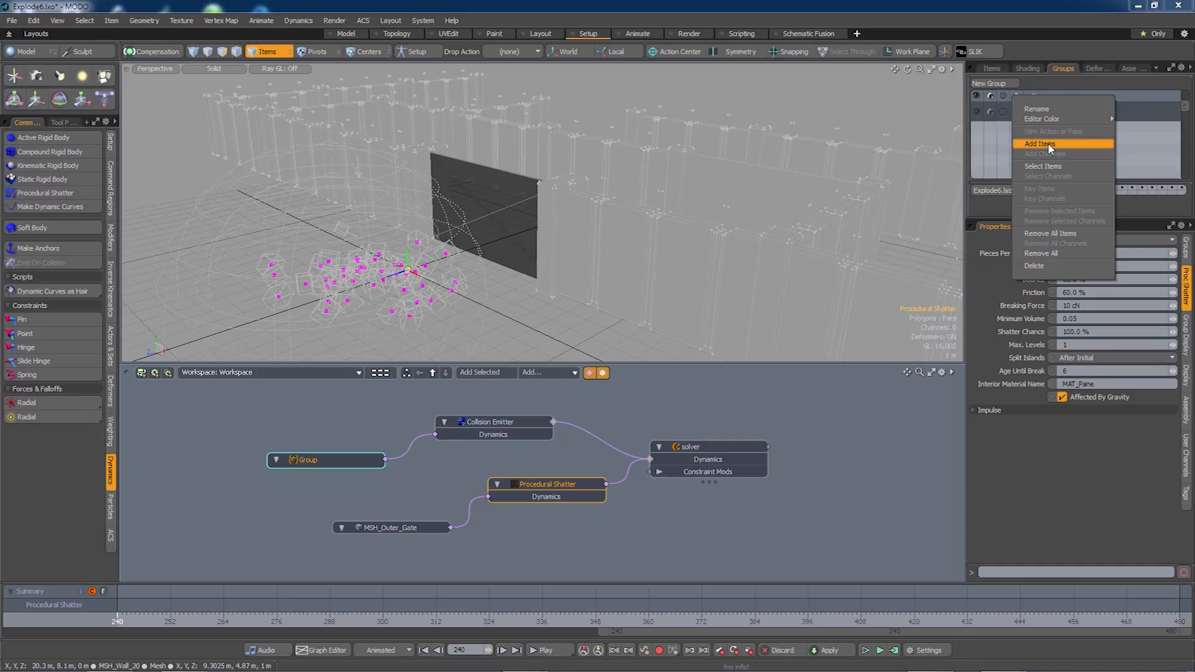
left_click(1098, 141)
left_click_drag(1185, 107, 1186, 181)
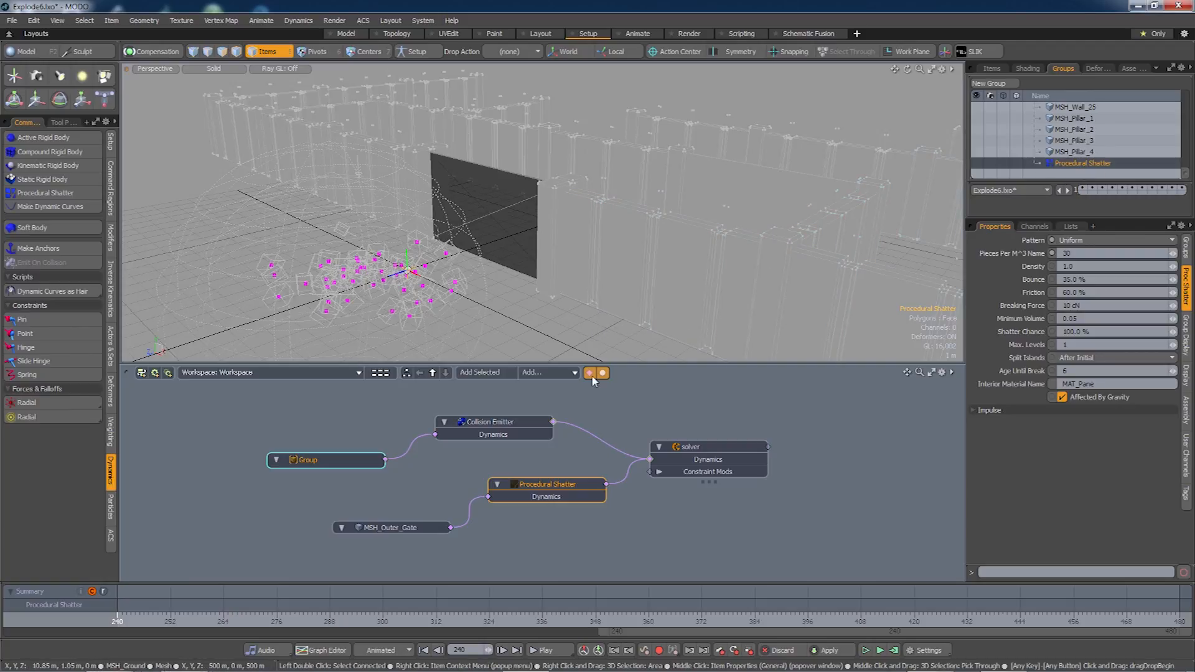
left_click(490, 423)
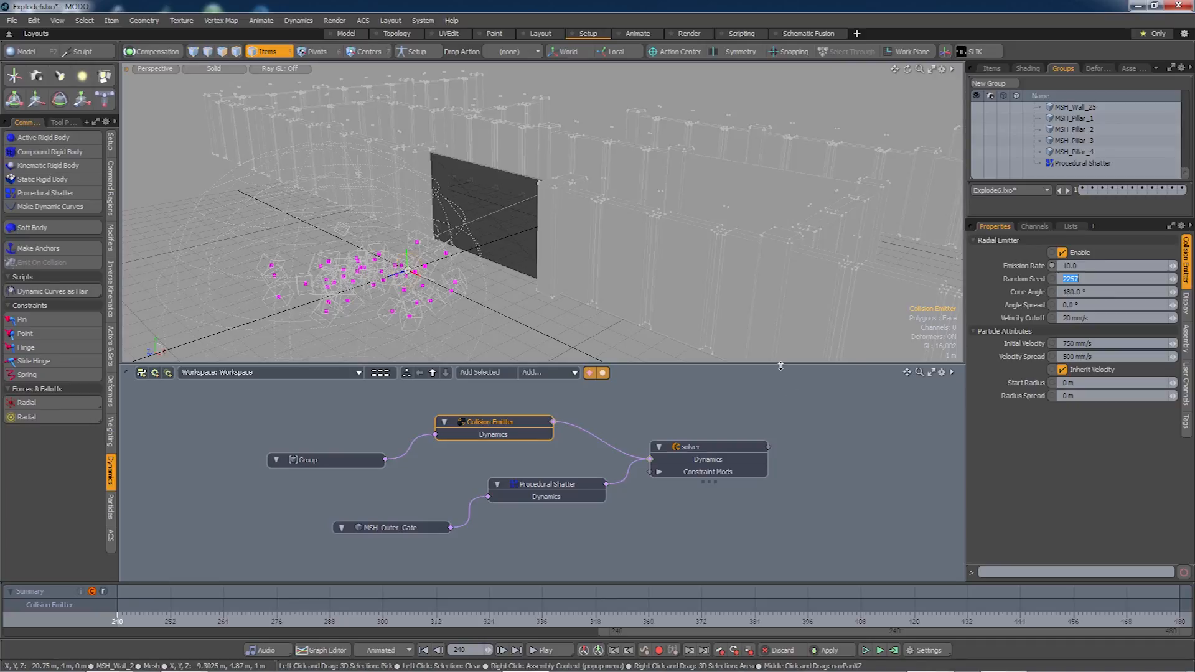
Add a Particle Simulation fed by the Collision Emitter, driving a new MSH_Rock Replicator.
left_click_drag(697, 446, 713, 469)
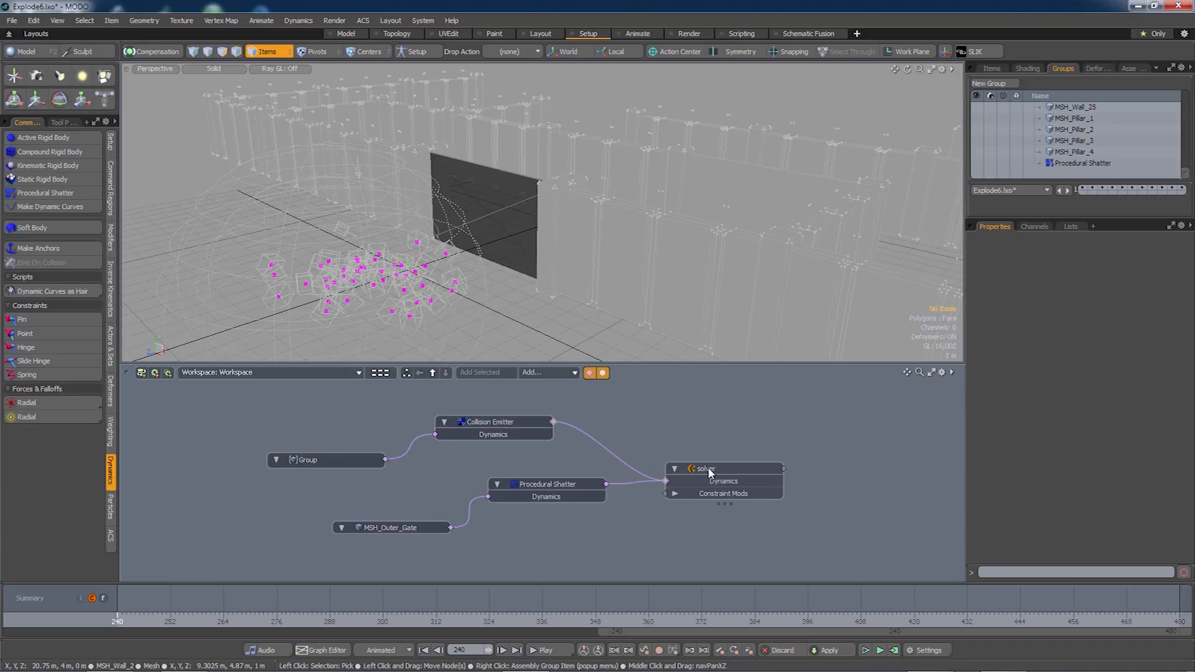
left_click_drag(537, 480, 537, 489)
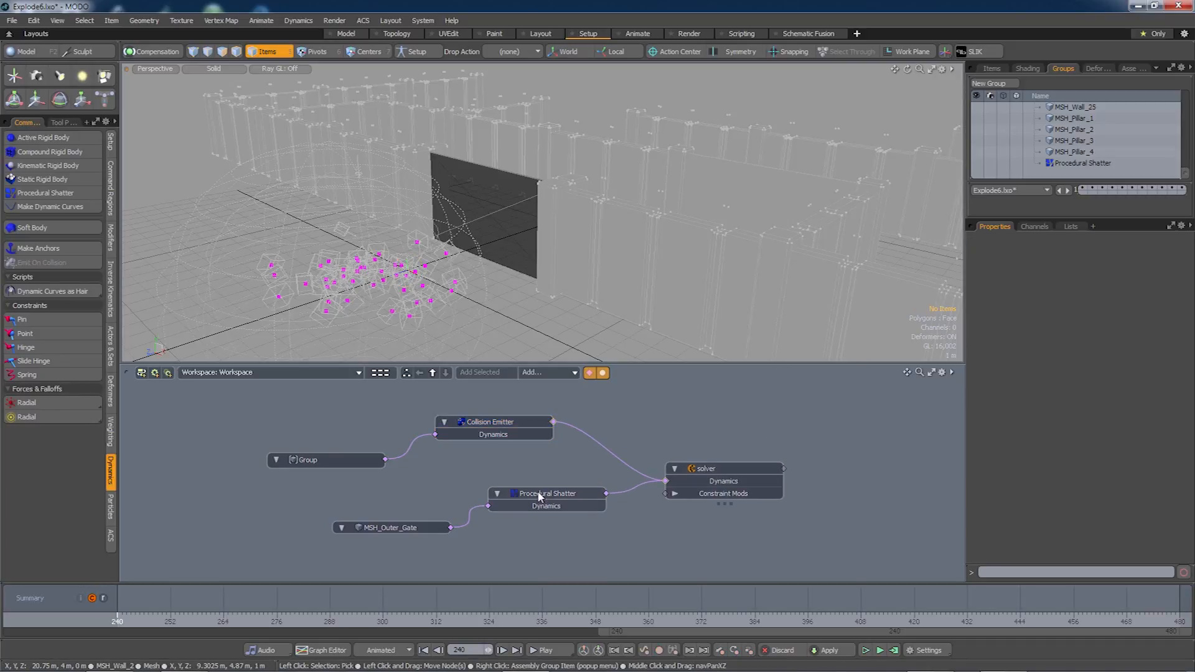
double_click(553, 423)
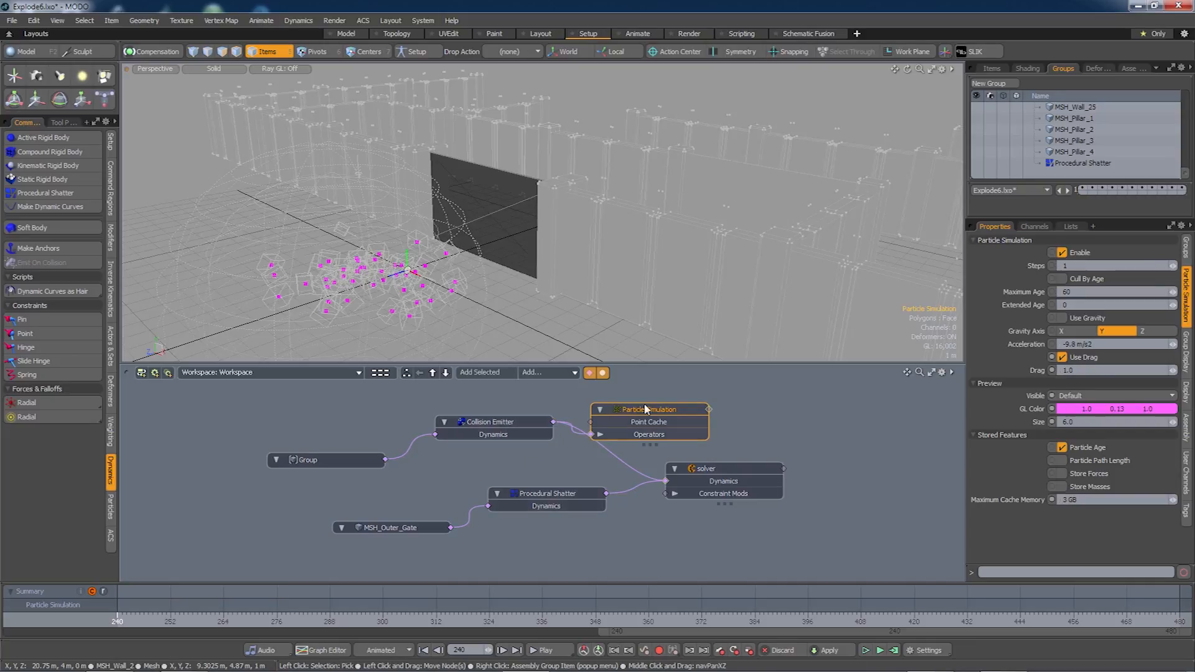
left_click_drag(657, 404, 697, 394)
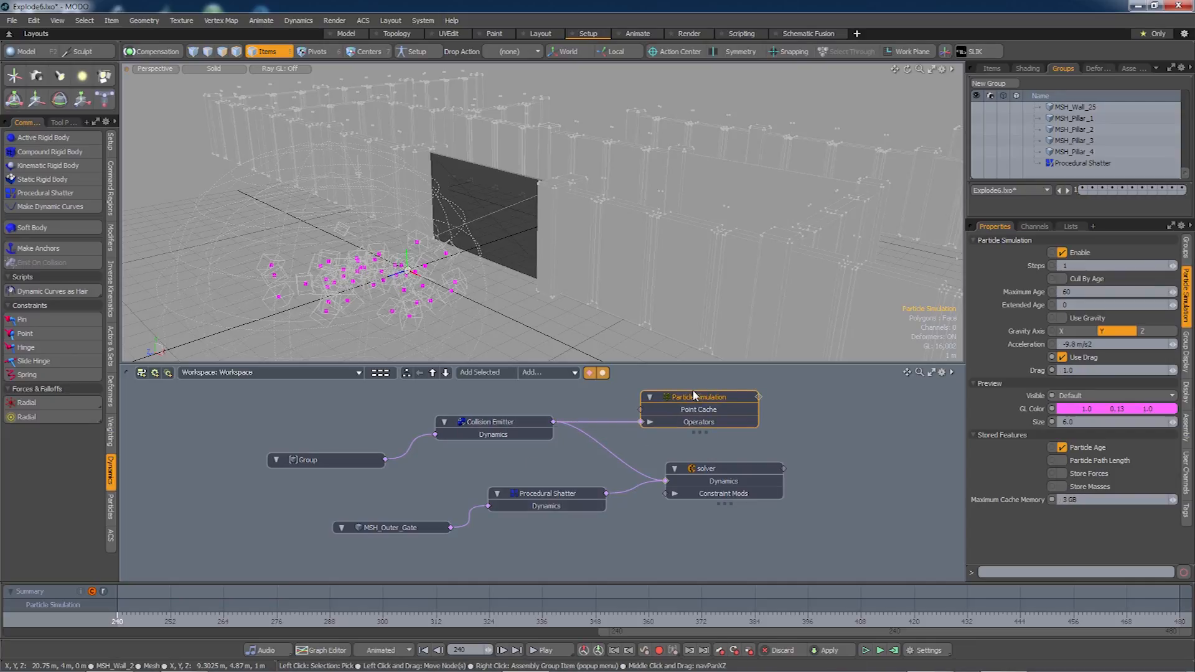
double_click(759, 396)
left_click_drag(859, 389, 870, 410)
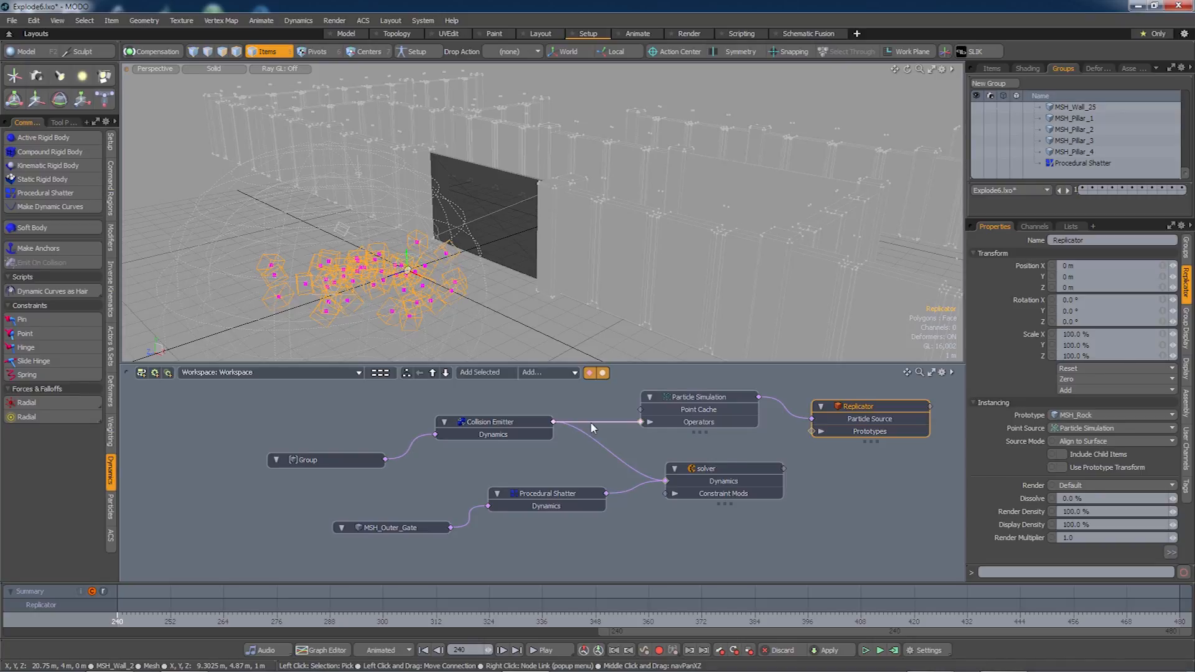
Disconnect the Collision Emitter from the Particle Simulation and bring up that node's actions.
left_click_drag(590, 422, 590, 412)
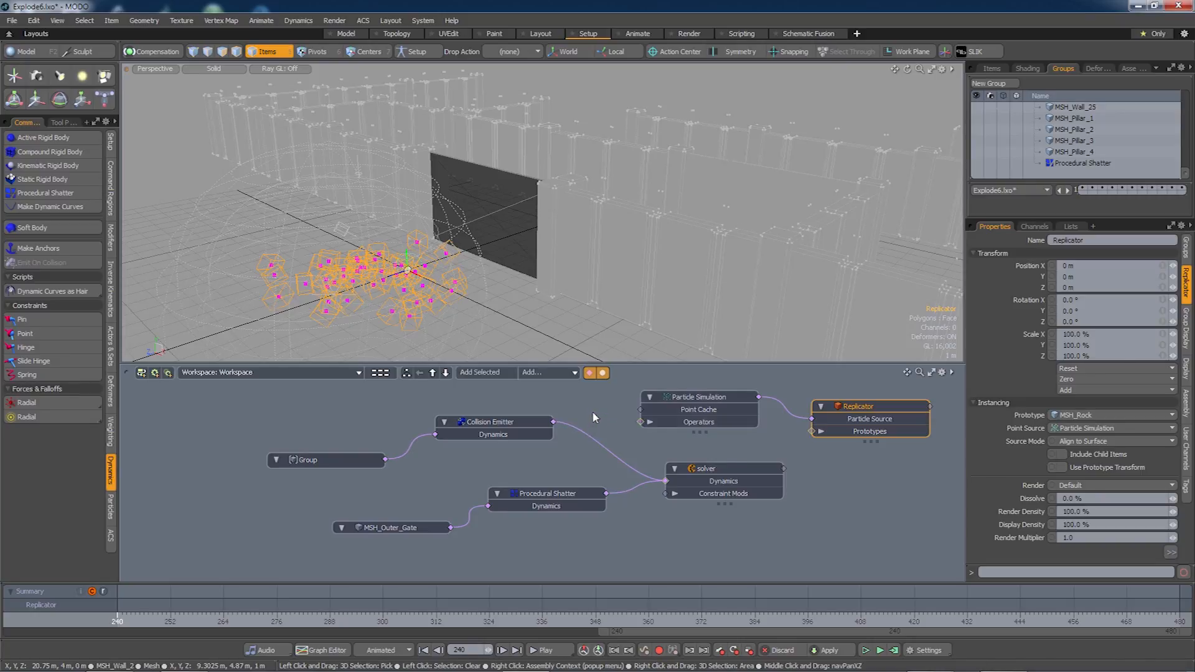
left_click(695, 398)
right_click(696, 399)
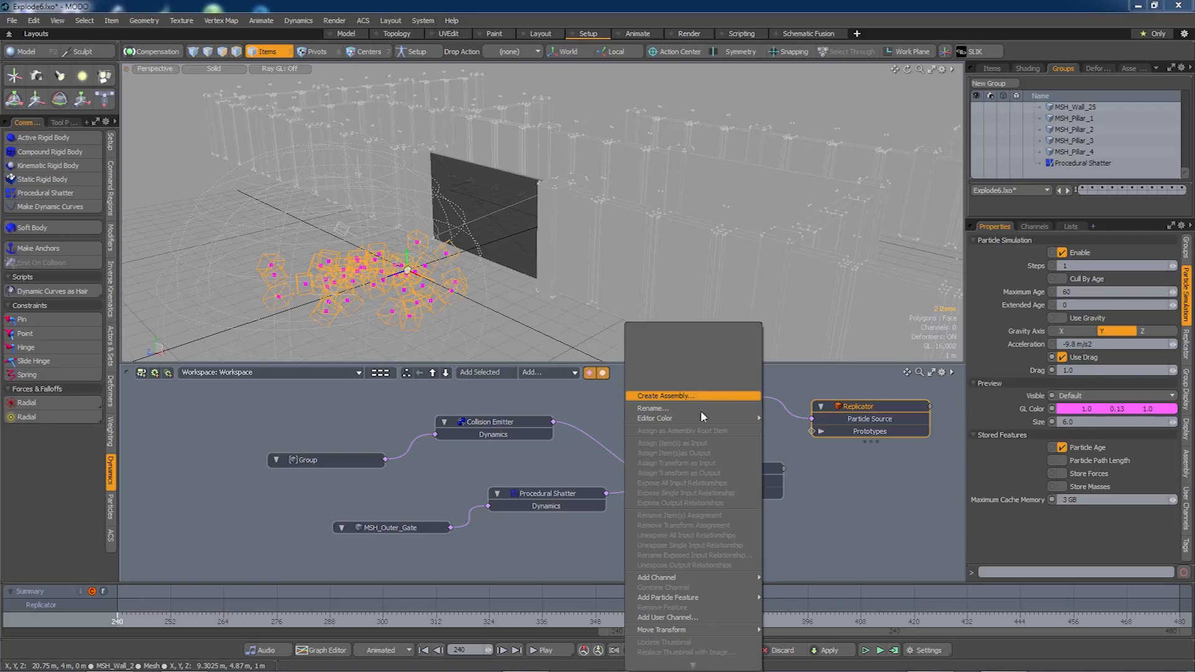
mouse_move(687, 647)
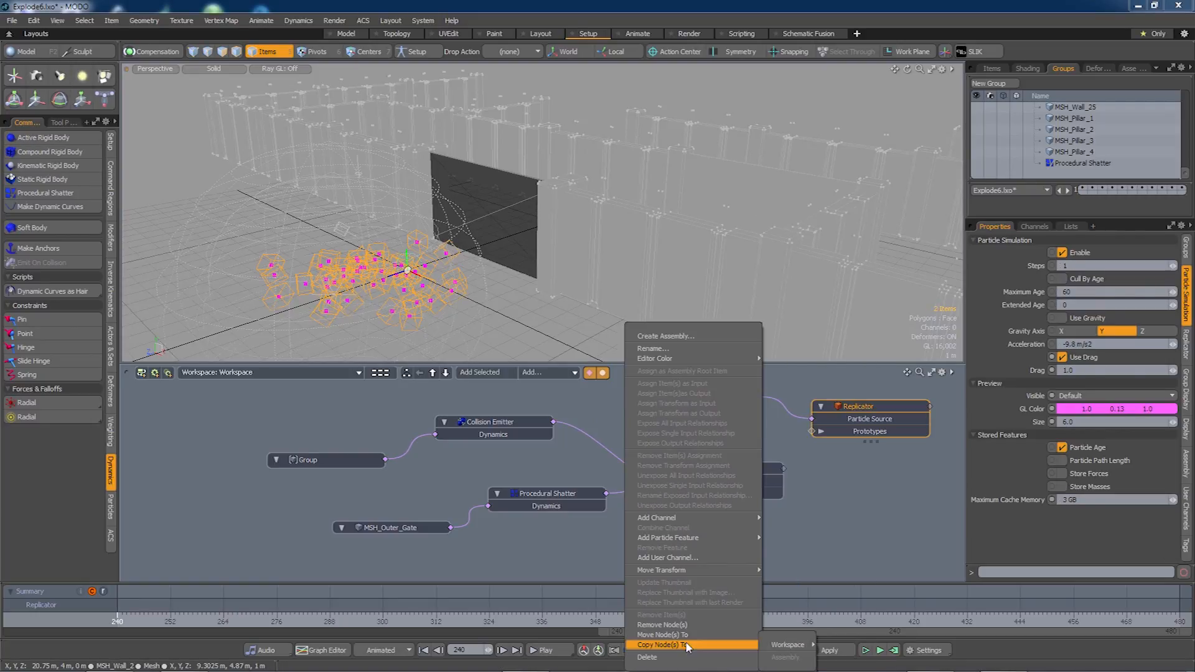
Send the particle and replicator nodes out of the main schematic and create a WRK_Dust workspace.
left_click(787, 635)
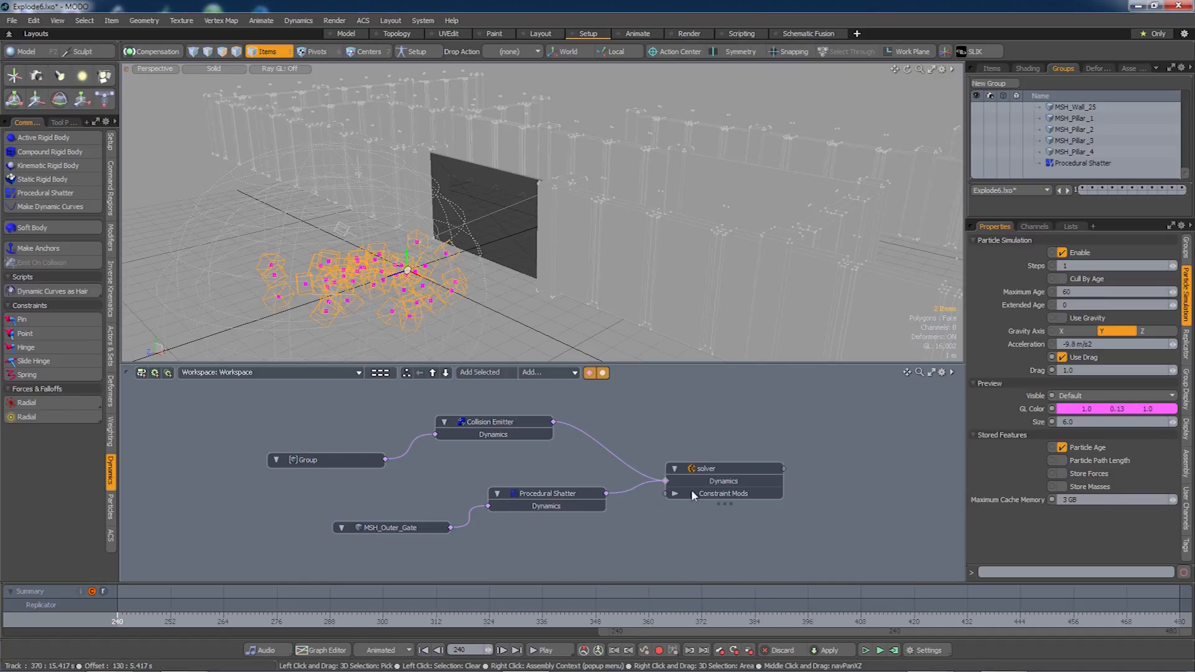
left_click_drag(697, 468, 697, 477)
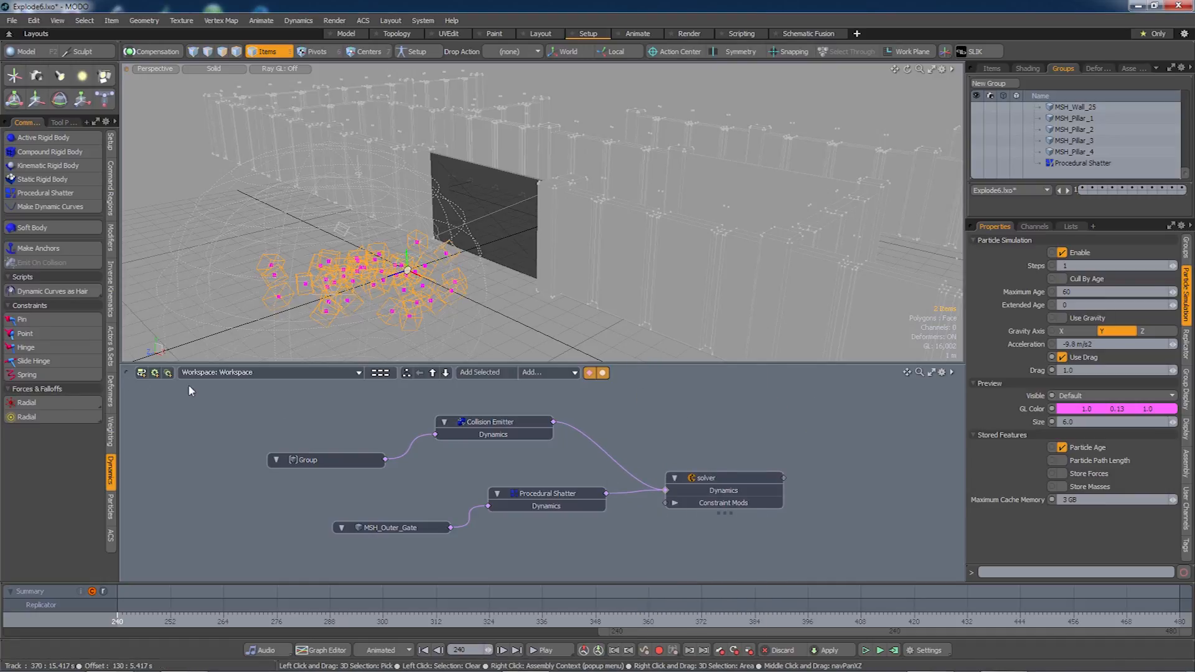
left_click(142, 377)
type("WE")
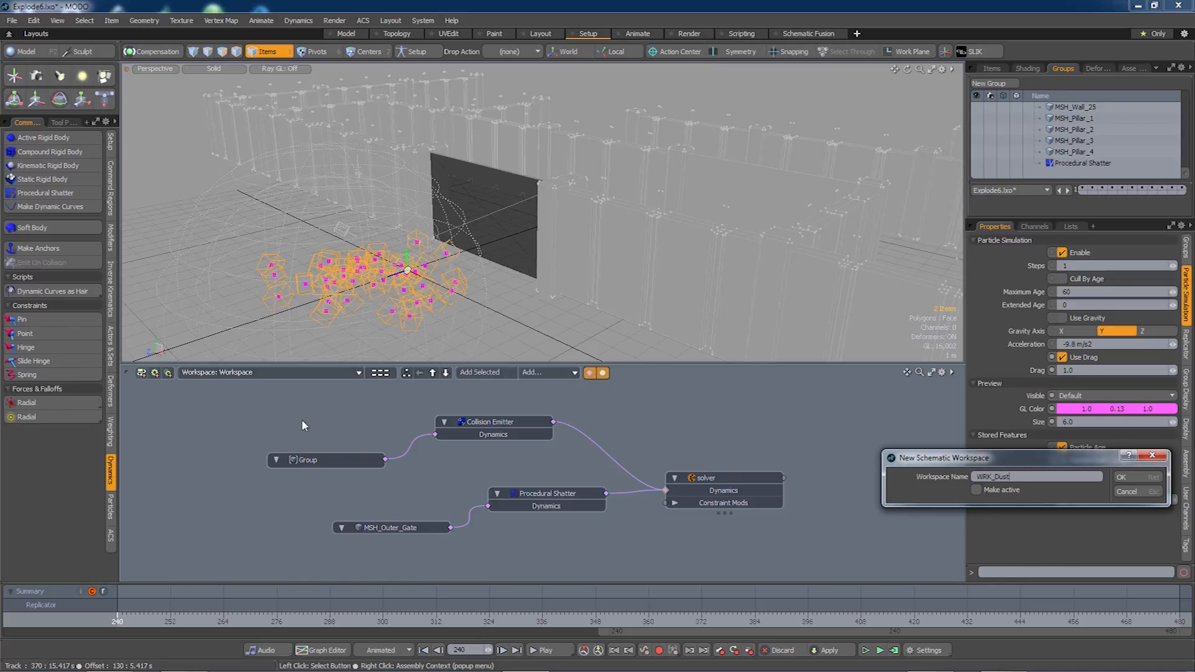
left_click(1132, 474)
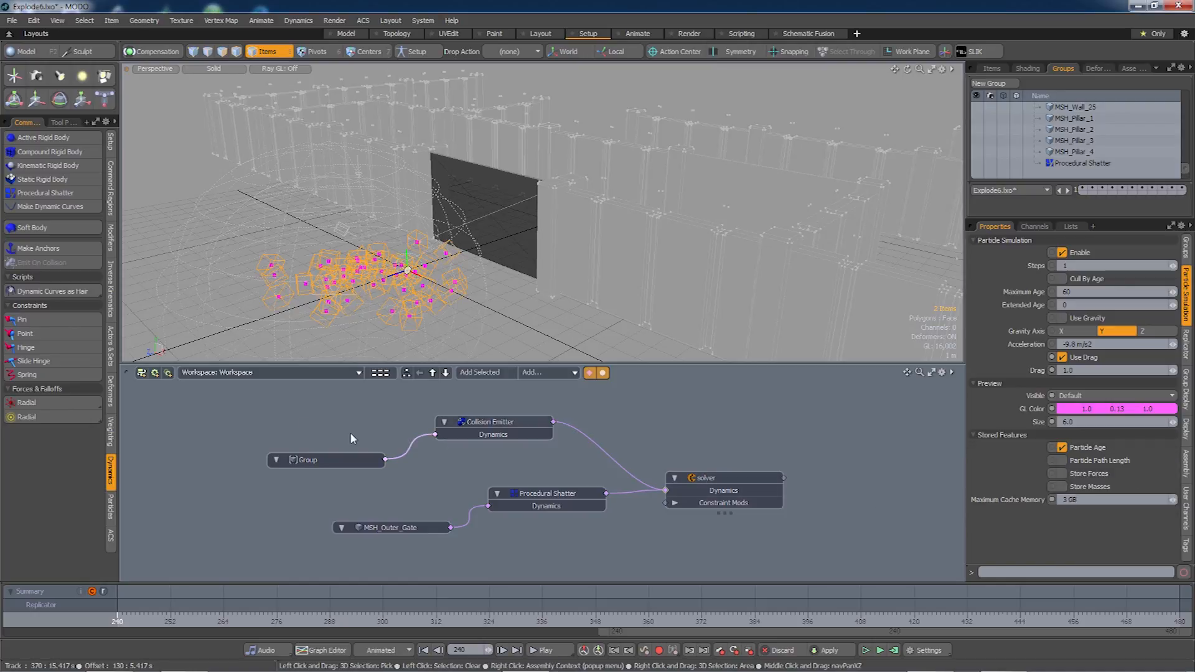
Move all five shatter nodes into the WRK_Dust workspace.
left_click_drag(226, 394, 812, 558)
right_click(747, 493)
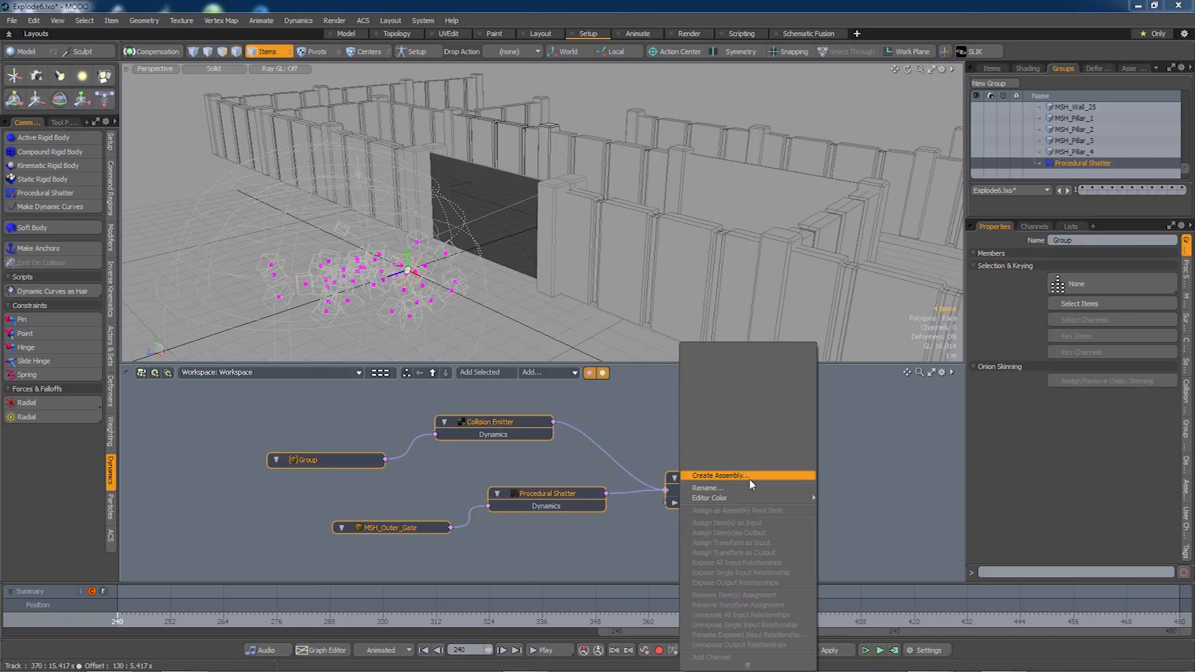
mouse_move(741, 648)
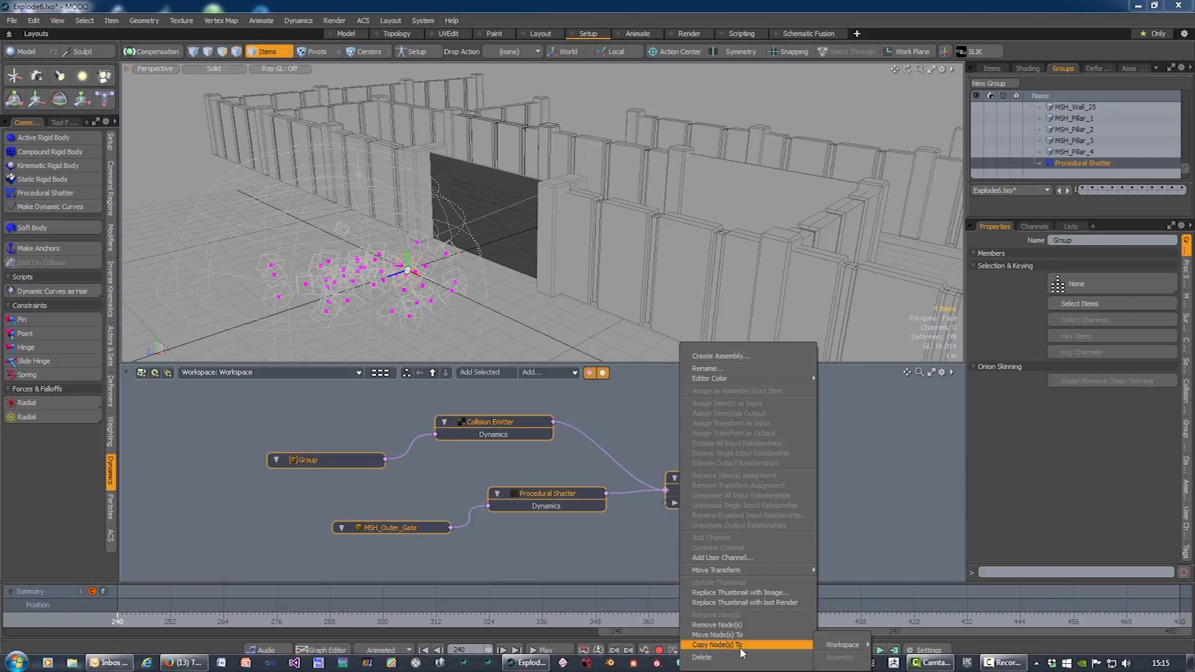
mouse_move(834, 635)
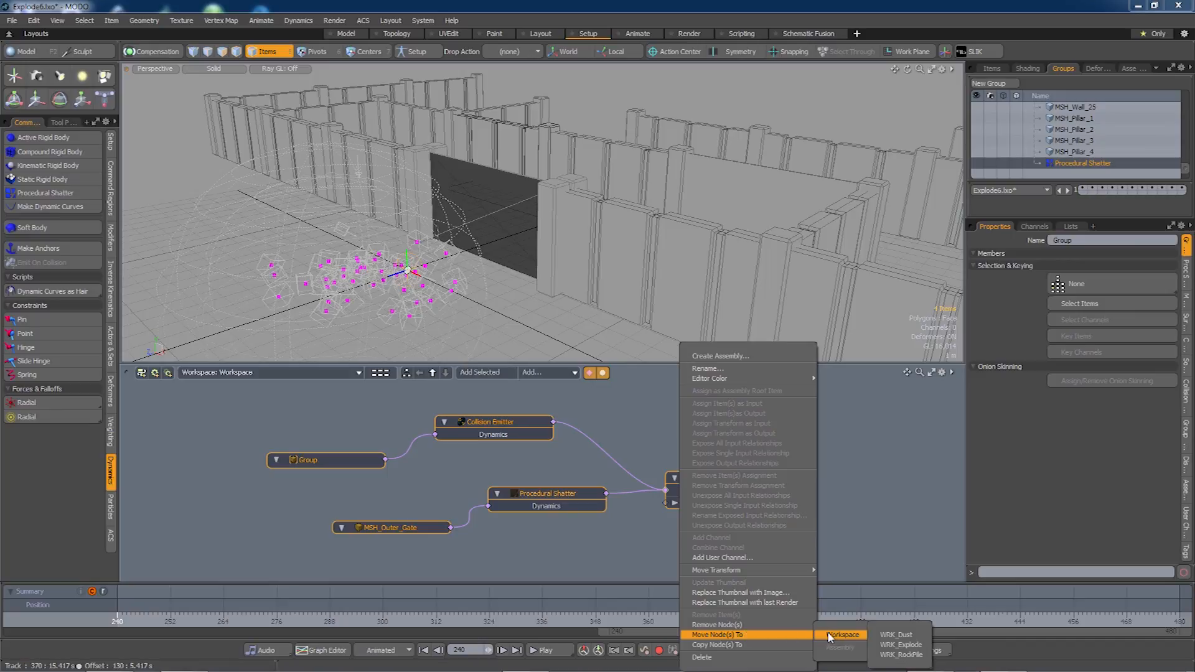
left_click(878, 635)
Switch the schematic to WRK_Dust and clear the selection.
left_click(252, 373)
mouse_move(254, 374)
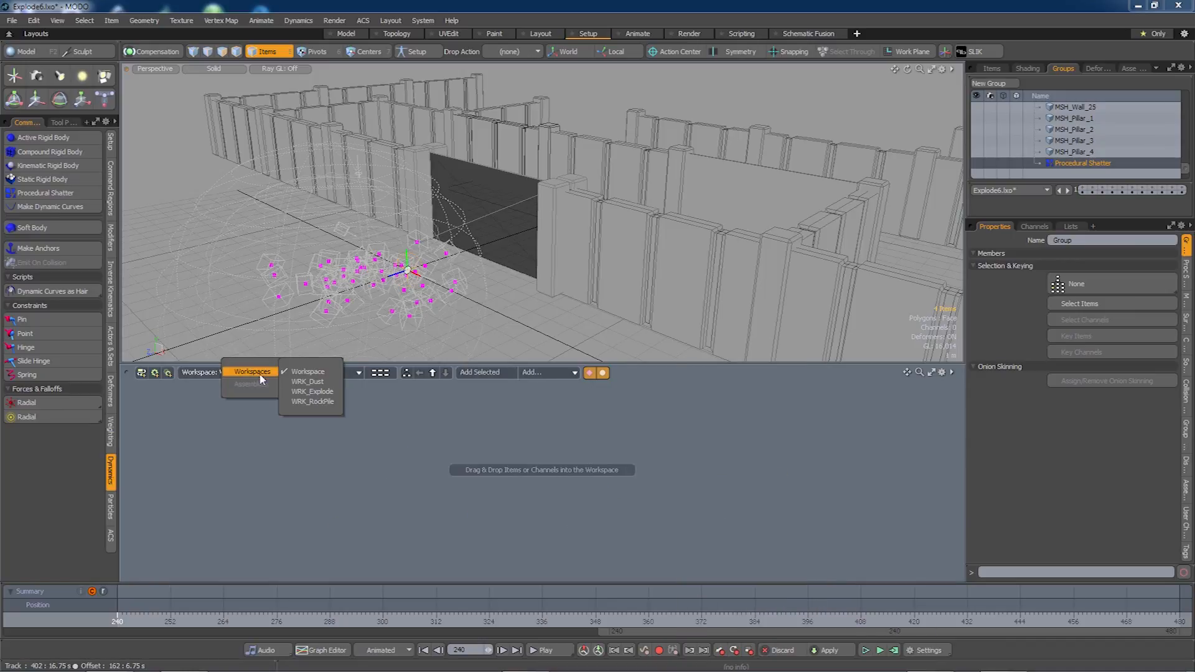
left_click(308, 381)
left_click(727, 431)
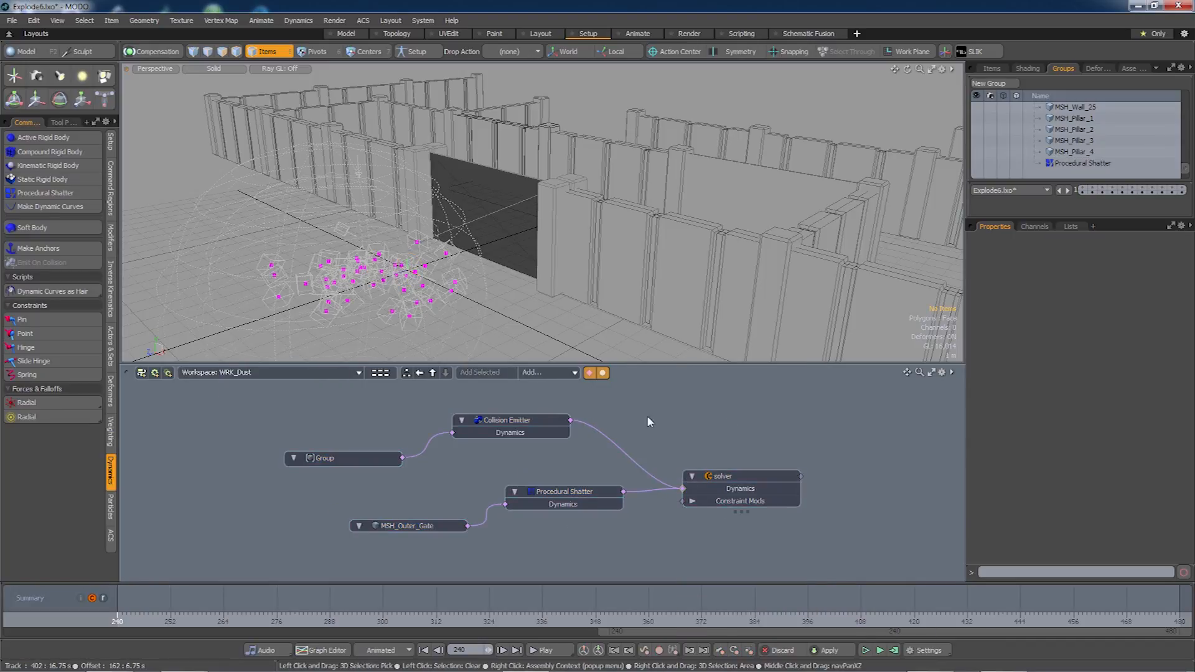
Rename the Group node to Colliders and rearrange it beside the Collision Emitter.
right_click(340, 458)
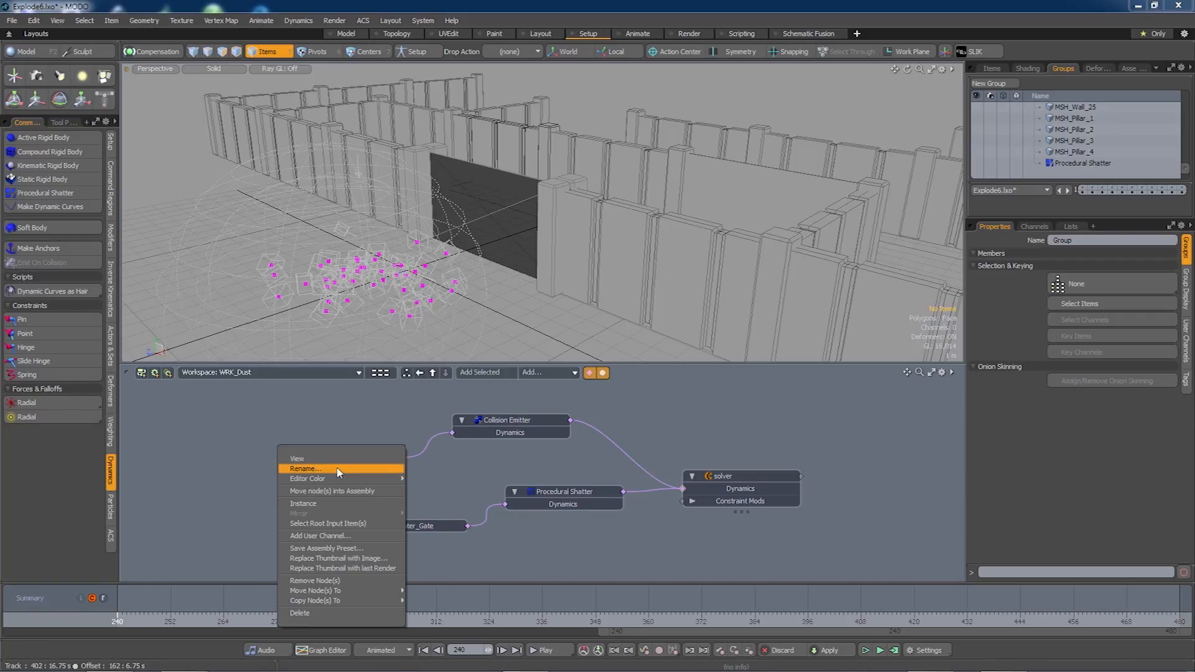
left_click(341, 469)
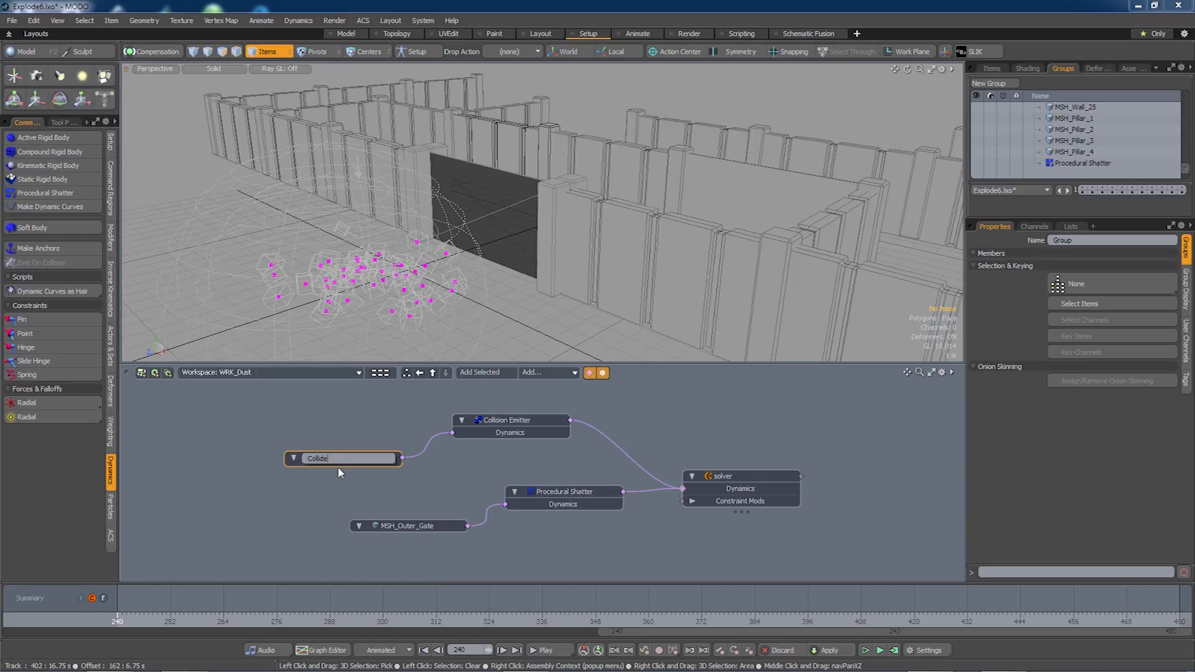
key("Return")
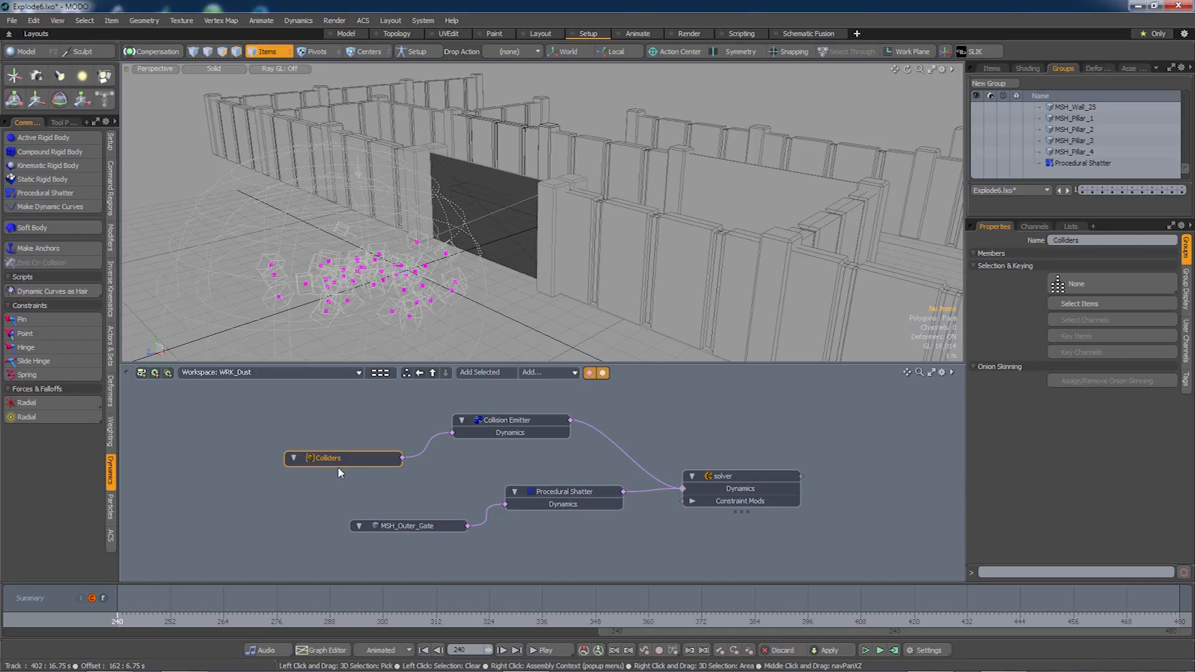
left_click_drag(356, 456, 384, 440)
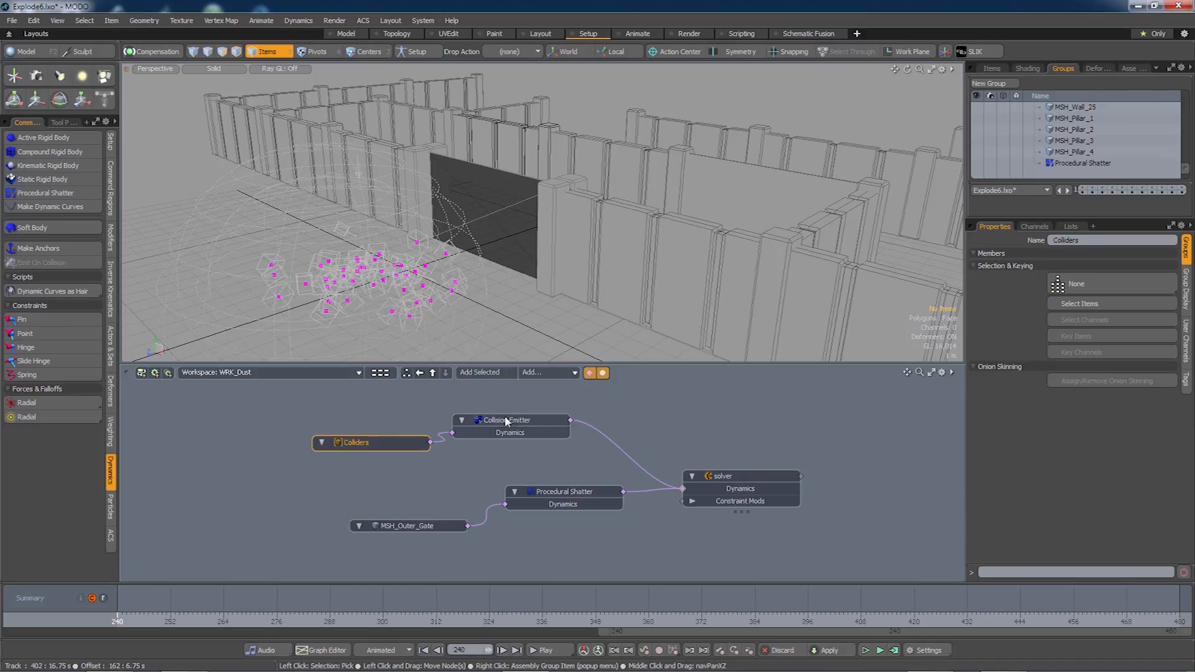
left_click_drag(507, 423, 532, 432)
left_click(627, 413)
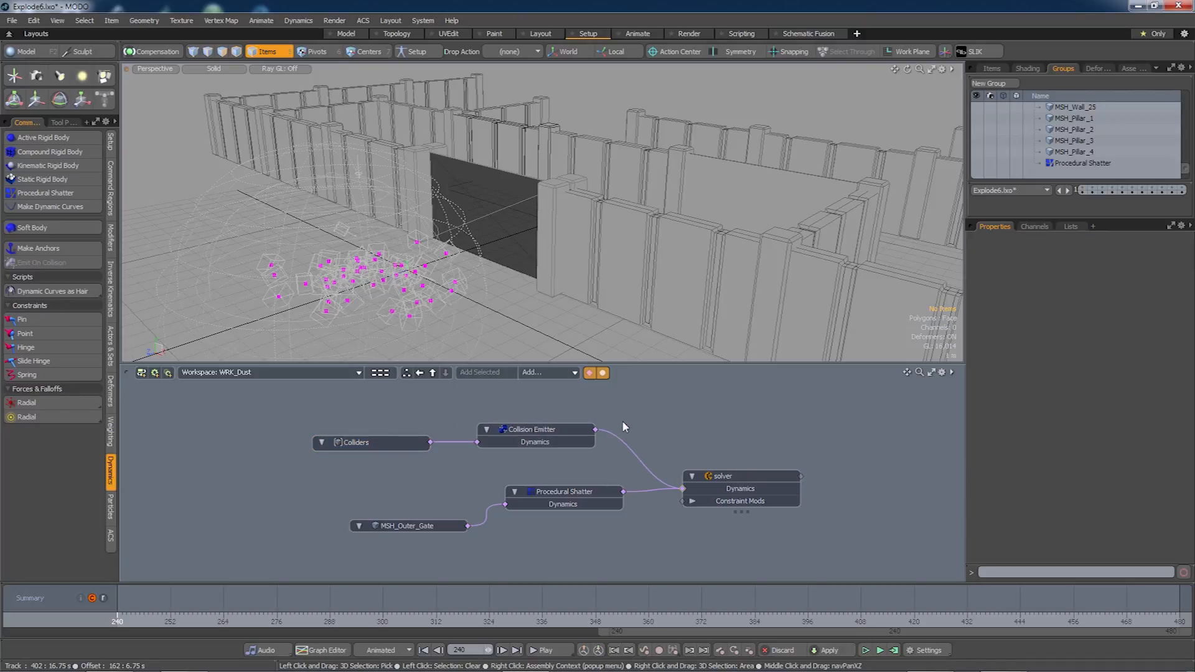
left_click_drag(530, 431, 541, 434)
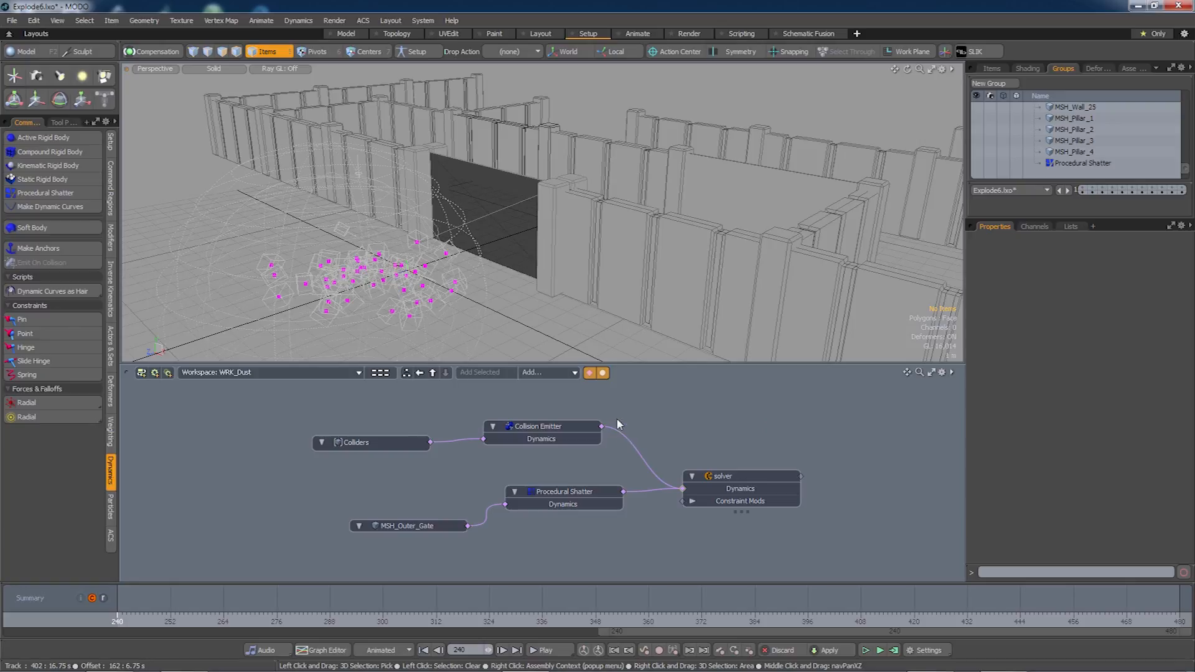
Add a Particle Simulation (2) node and connect the Collision Emitter to it.
left_click(569, 372)
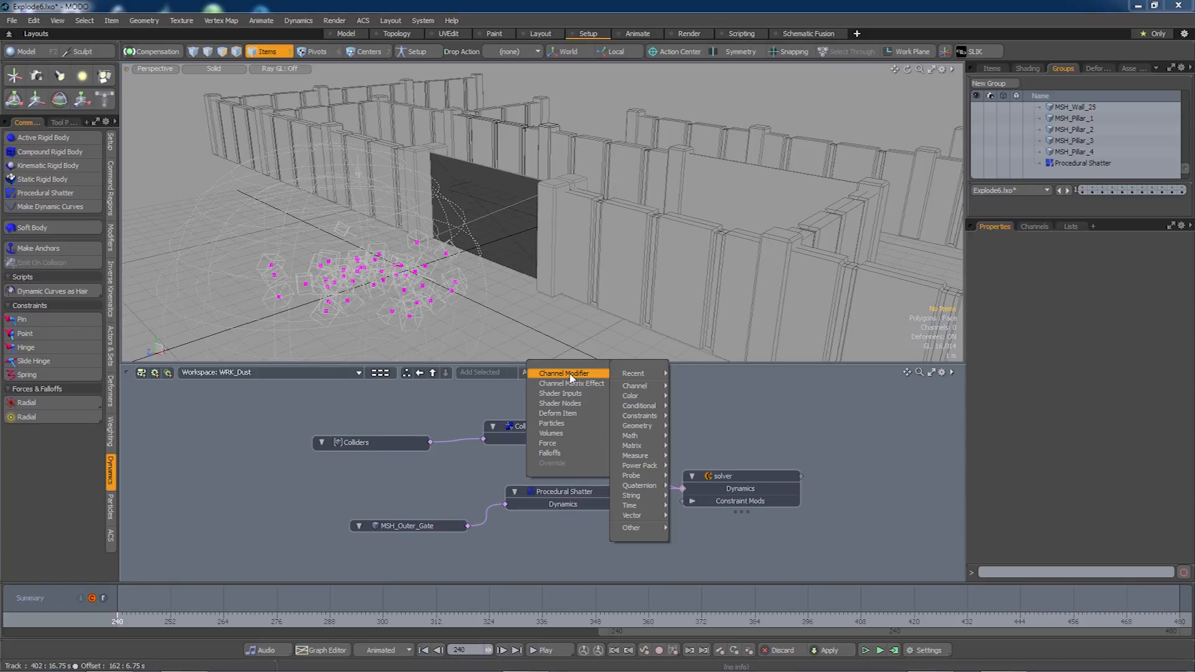
mouse_move(568, 429)
mouse_move(637, 456)
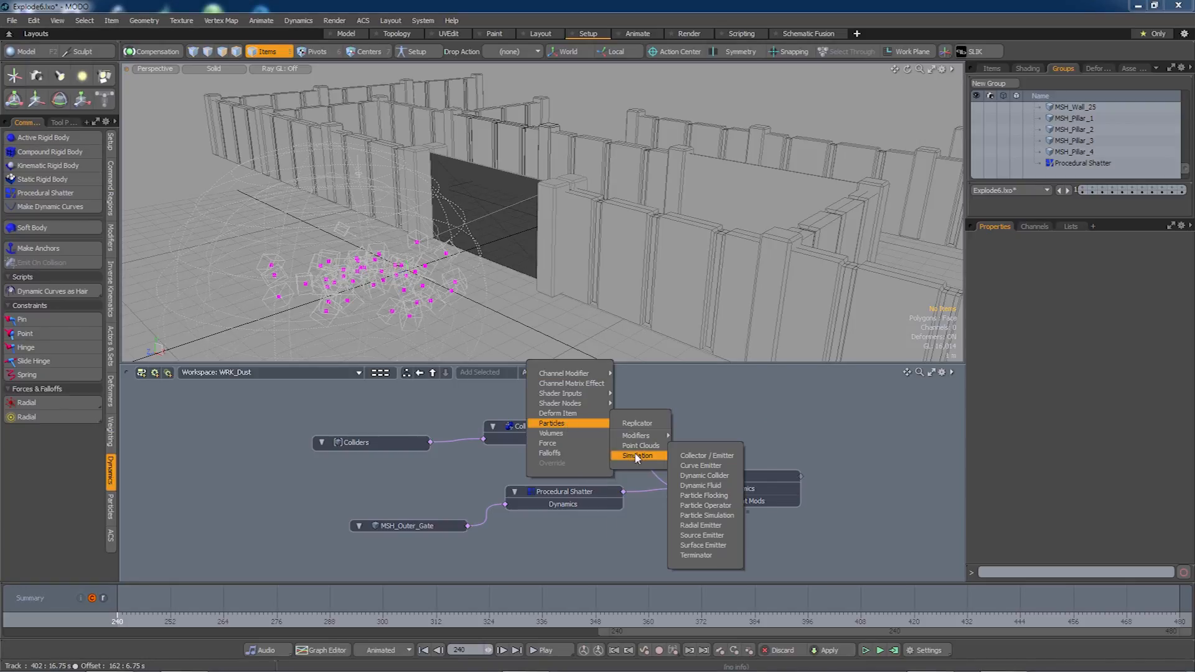
left_click(709, 515)
left_click_drag(629, 425, 801, 404)
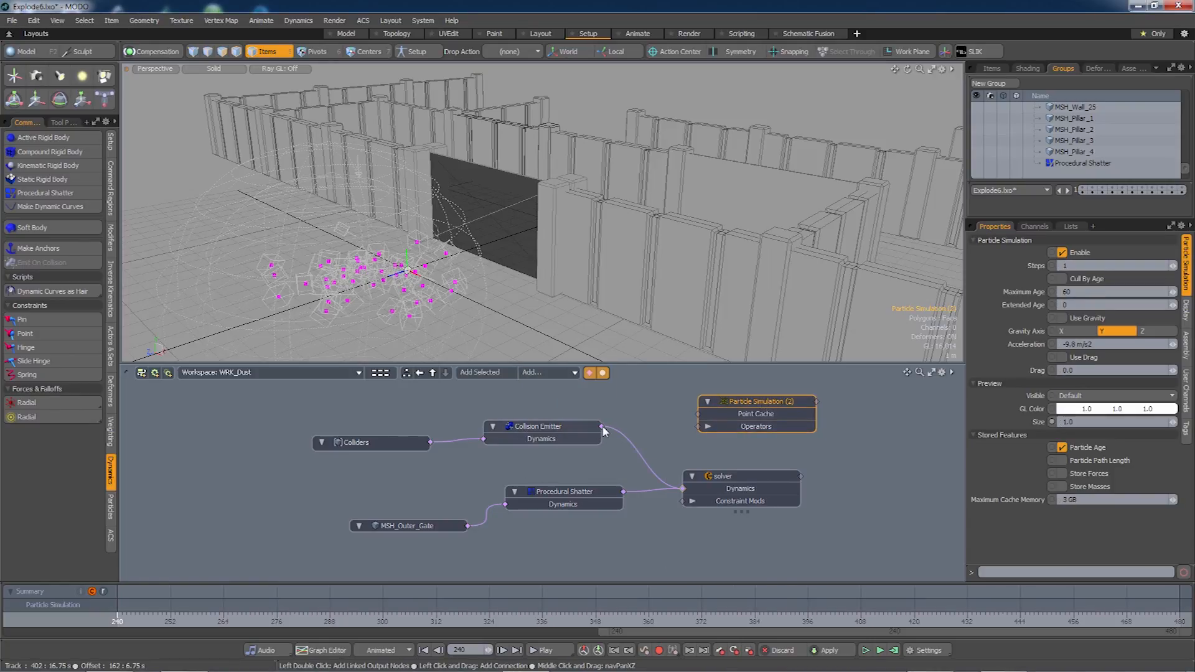
left_click_drag(649, 410, 705, 429)
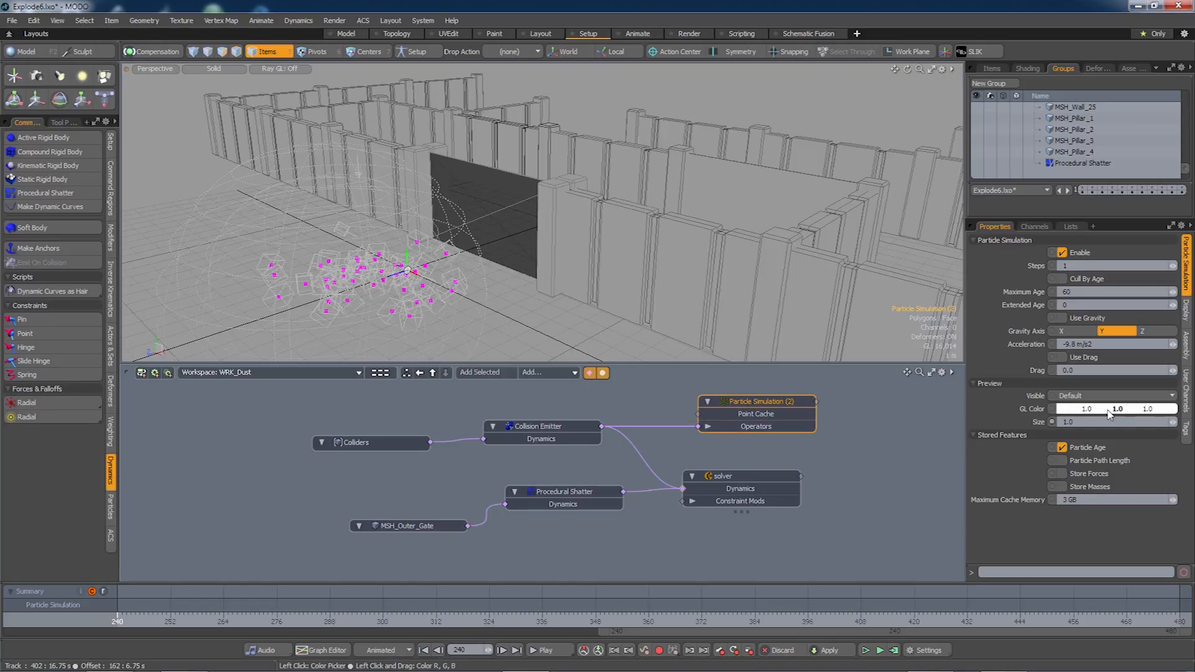
Set its preview GL Color to cyan (0, 1, 1) and Size to 3.0.
key("shift")
left_click_drag(1088, 412, 1052, 412)
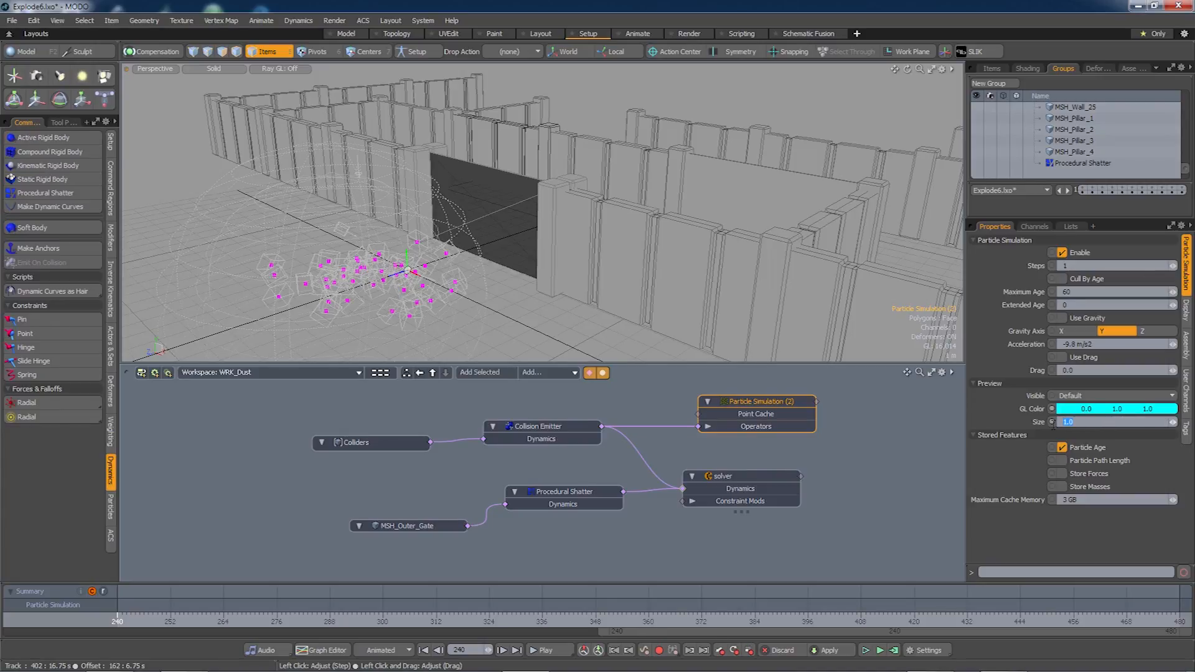
type("3")
key("Tab")
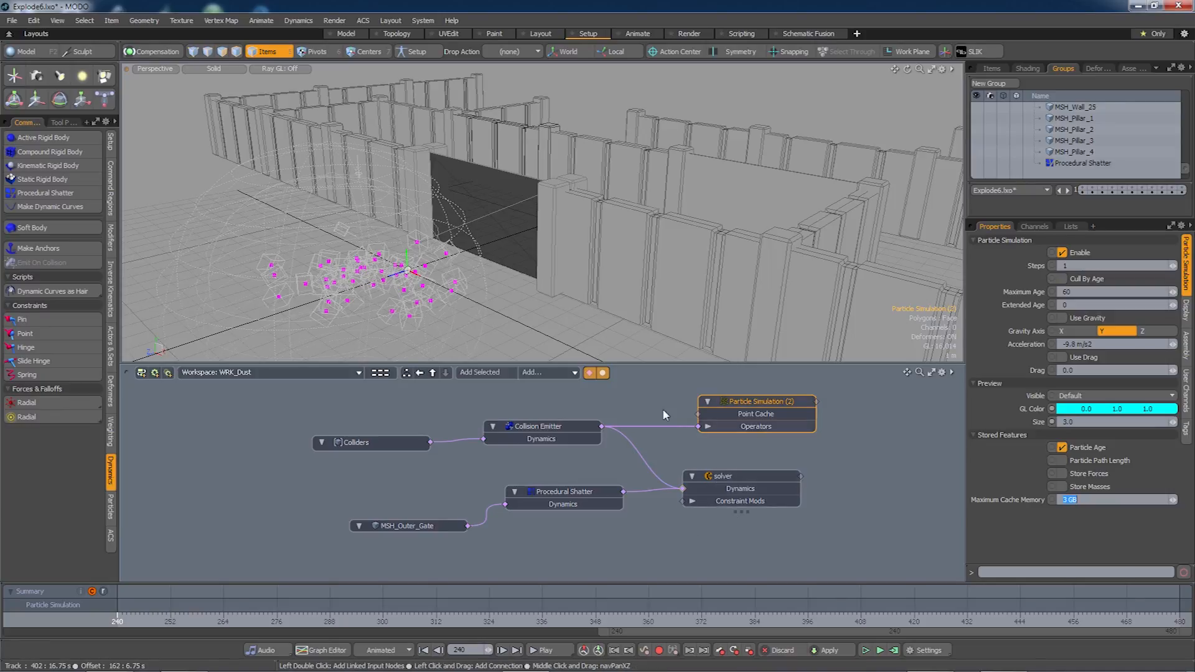
left_click_drag(654, 399, 643, 408, "alt")
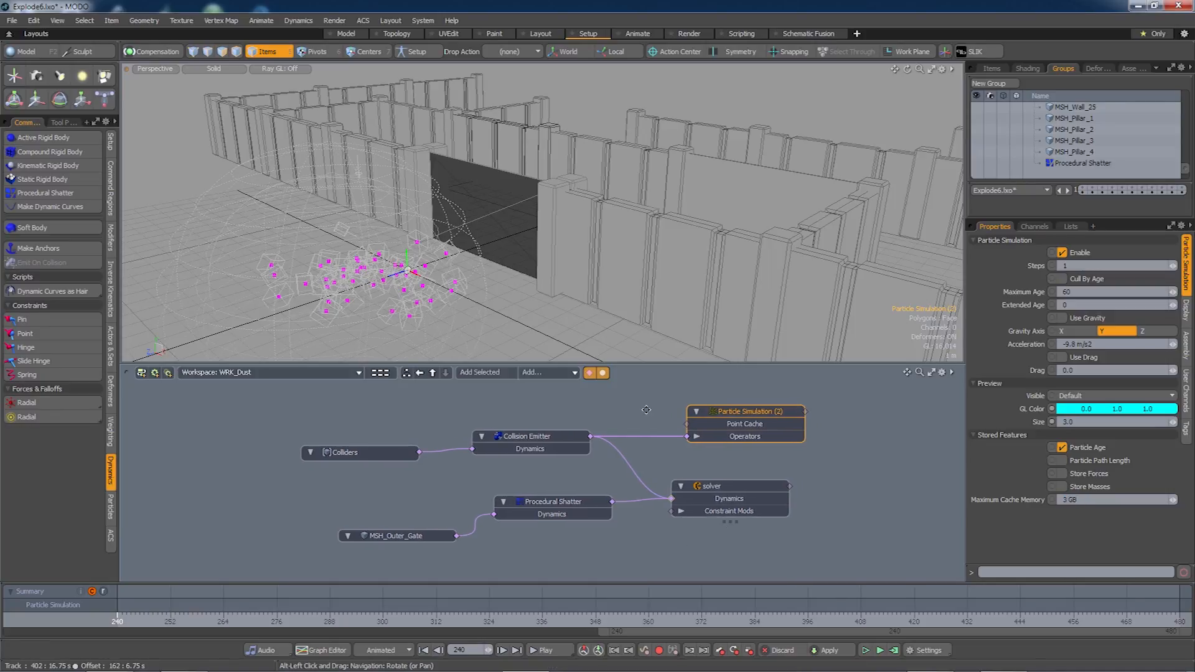
Simulate the particles over the frame range and scrub to check them spreading.
left_click(894, 650)
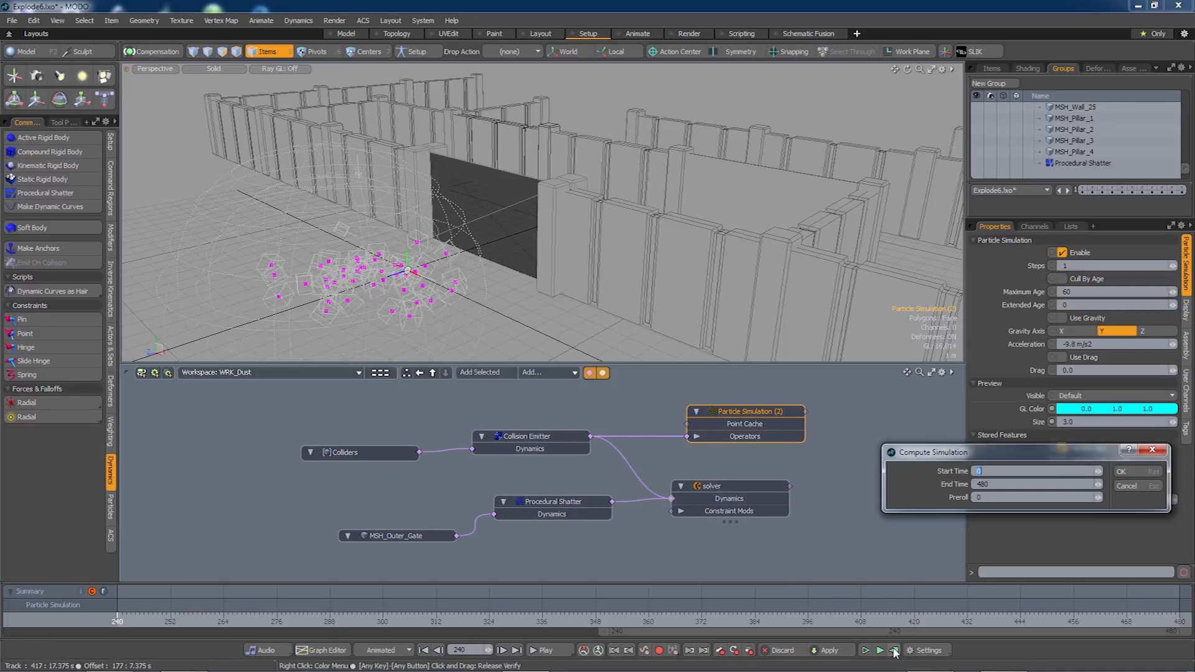
left_click(1126, 470)
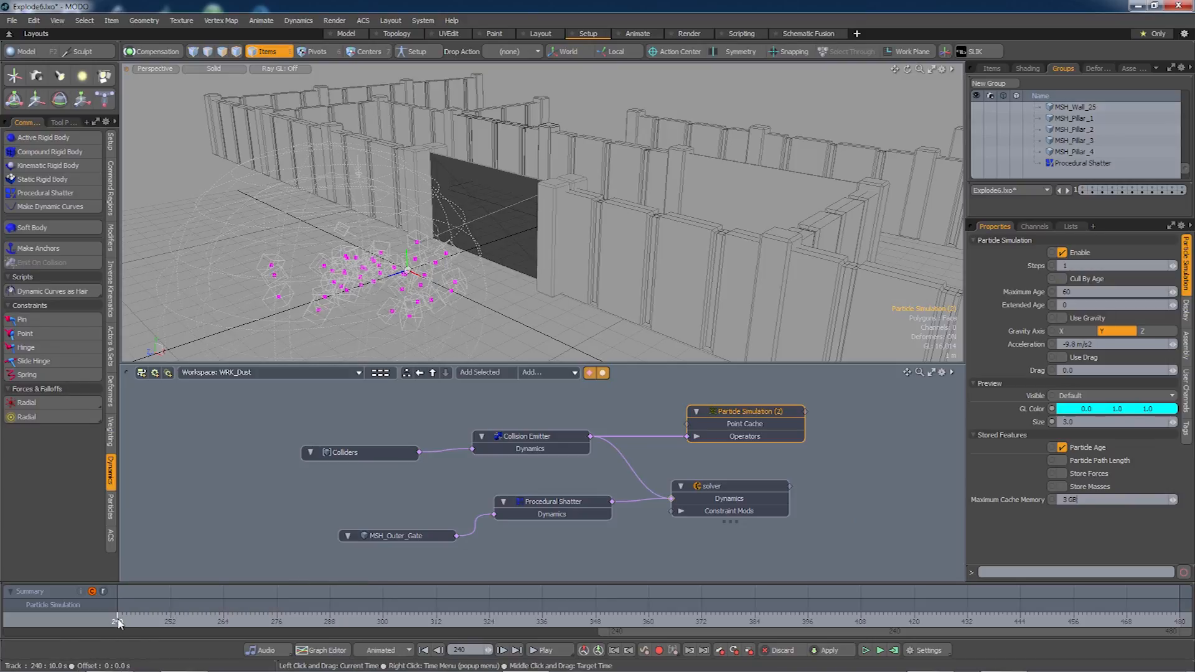
left_click_drag(117, 619, 361, 619)
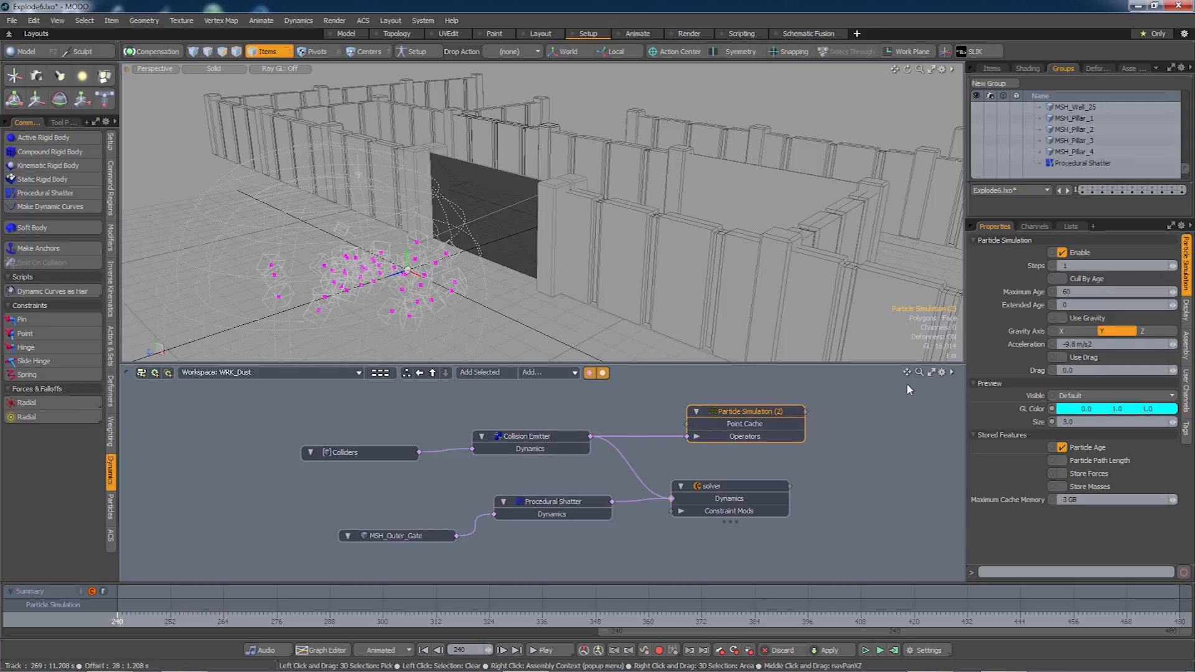
Enable Cull By Age, re-simulate, and scrub forward to watch the gate shatter.
left_click(1063, 280)
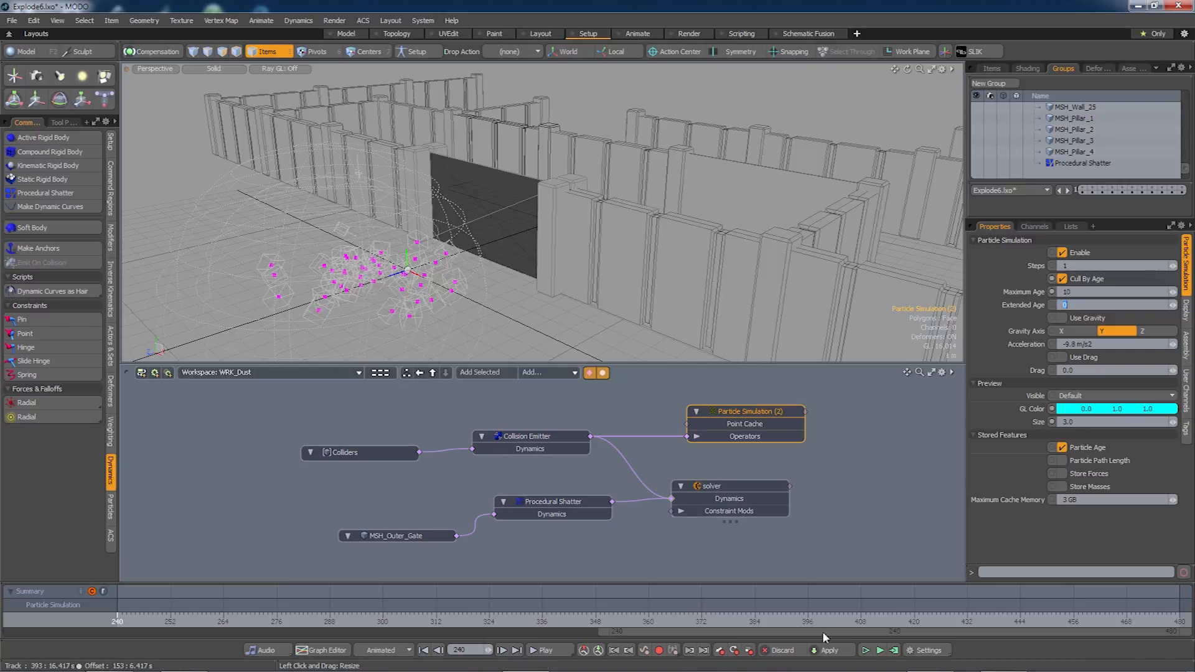
left_click(894, 651)
key("Return")
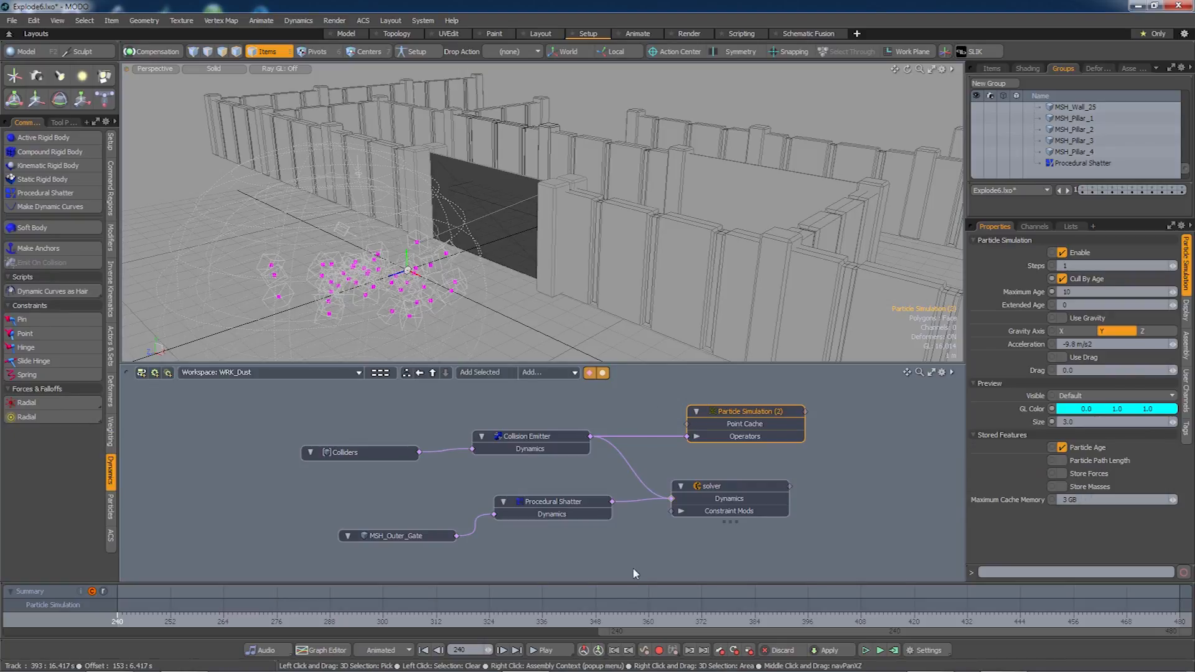
left_click_drag(117, 616, 227, 616)
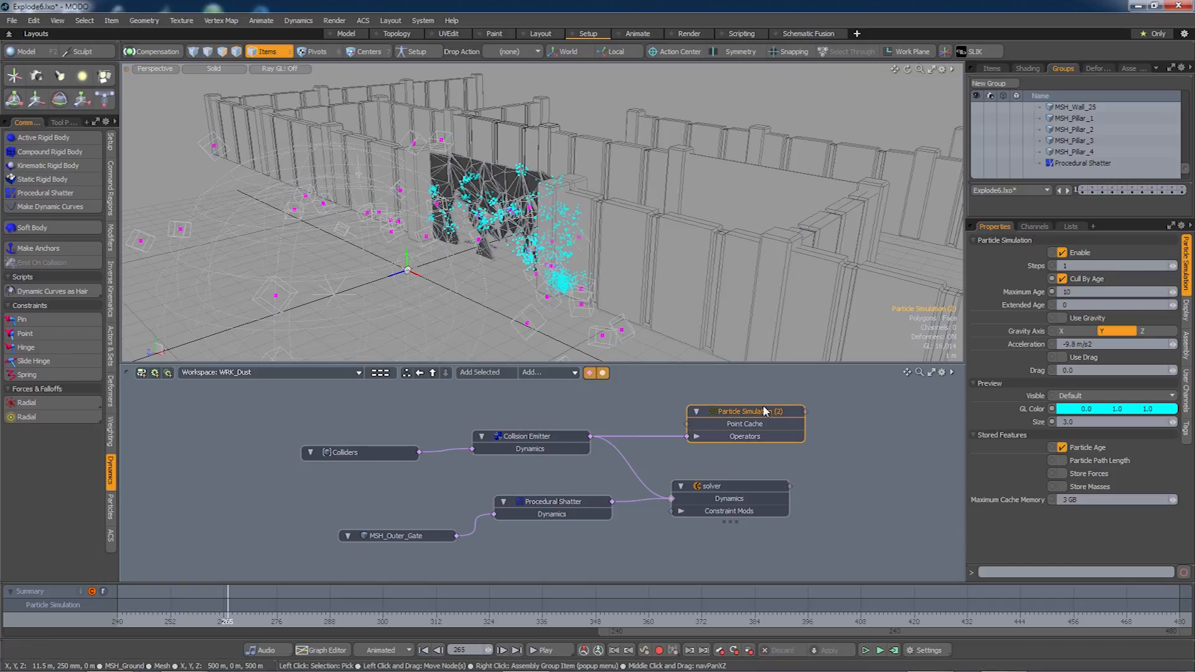
Nudge the Particle Simulation (2) node up and preview-render the shattered gate with F8.
left_click_drag(766, 411, 750, 405)
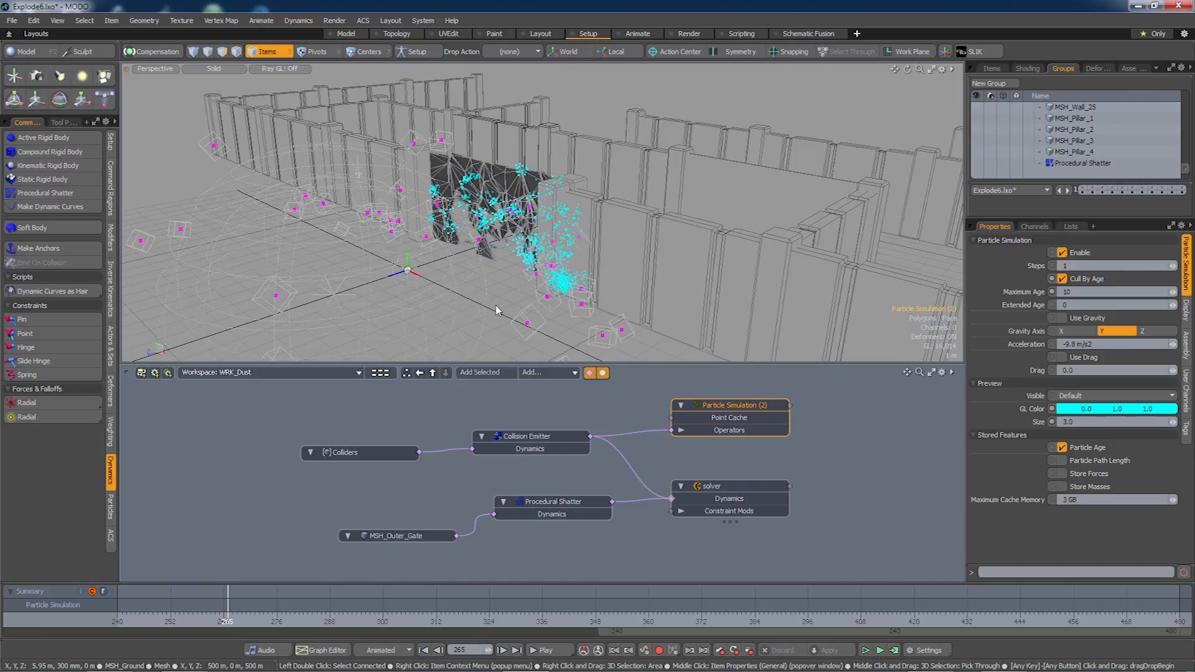
key("F8")
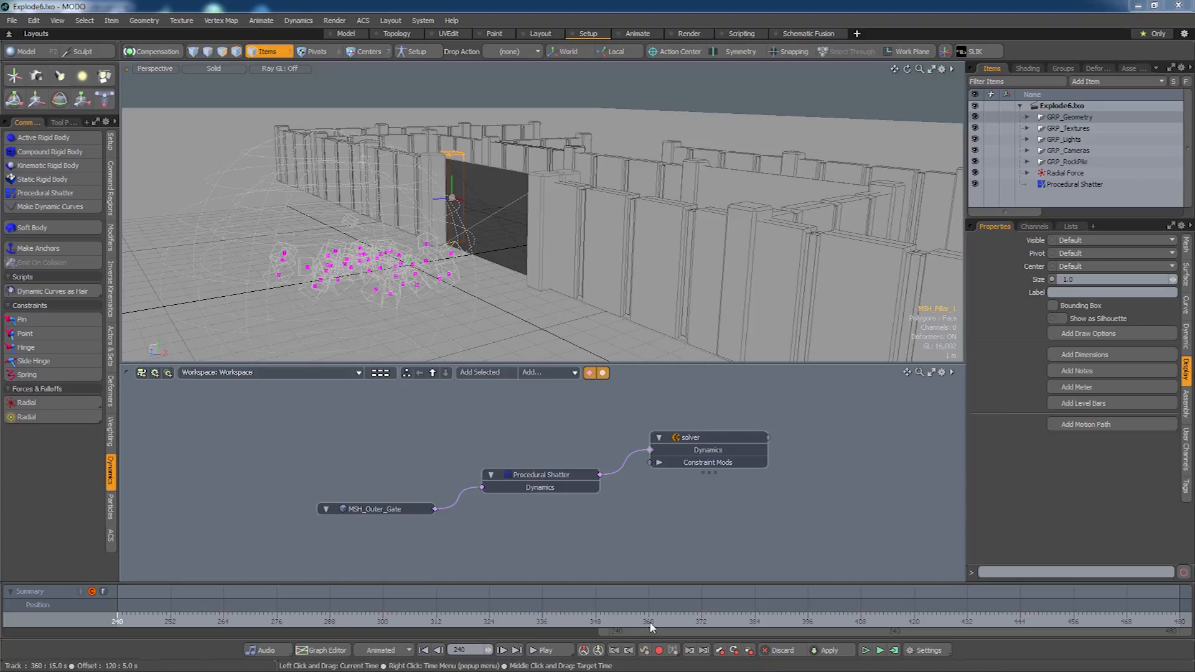
left_click_drag(651, 631, 61, 631)
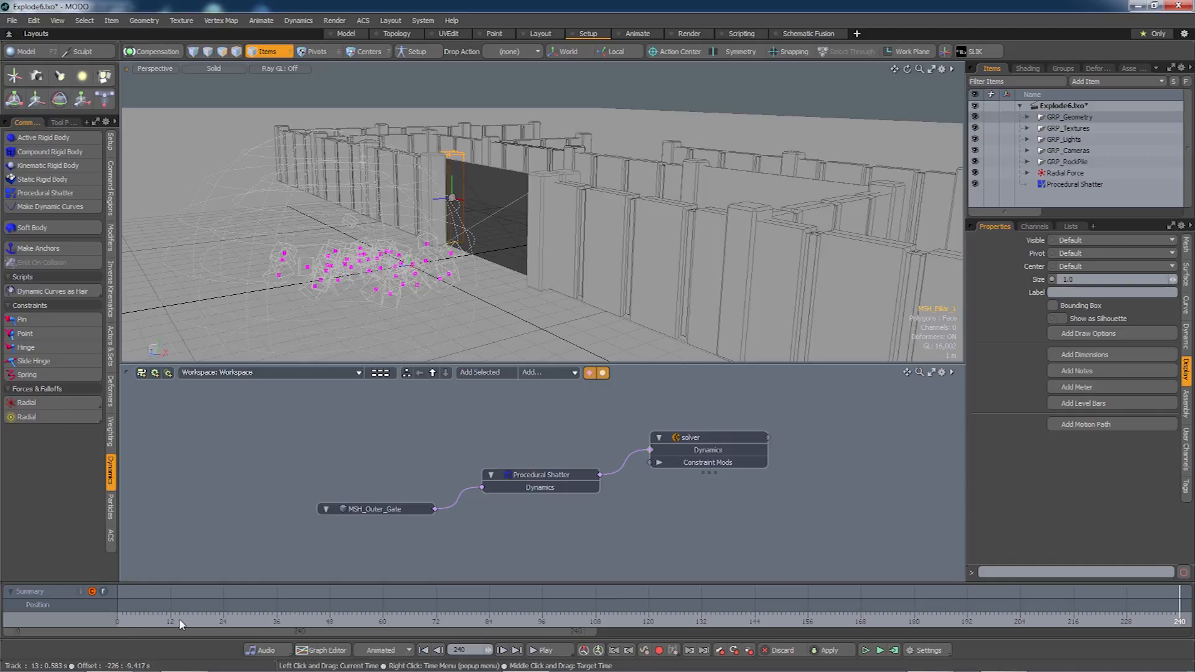
left_click(180, 623)
mouse_move(223, 623)
left_mouse_down()
mouse_move(857, 623)
mouse_move(242, 623)
left_mouse_up()
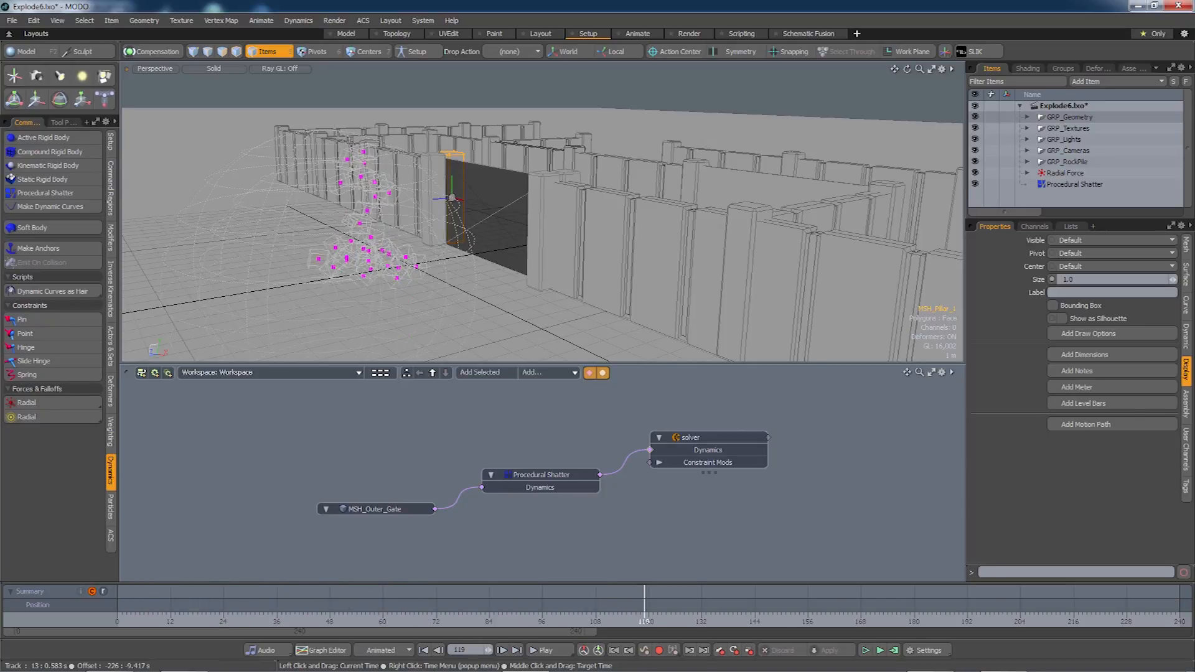
left_click_drag(971, 623, 899, 631)
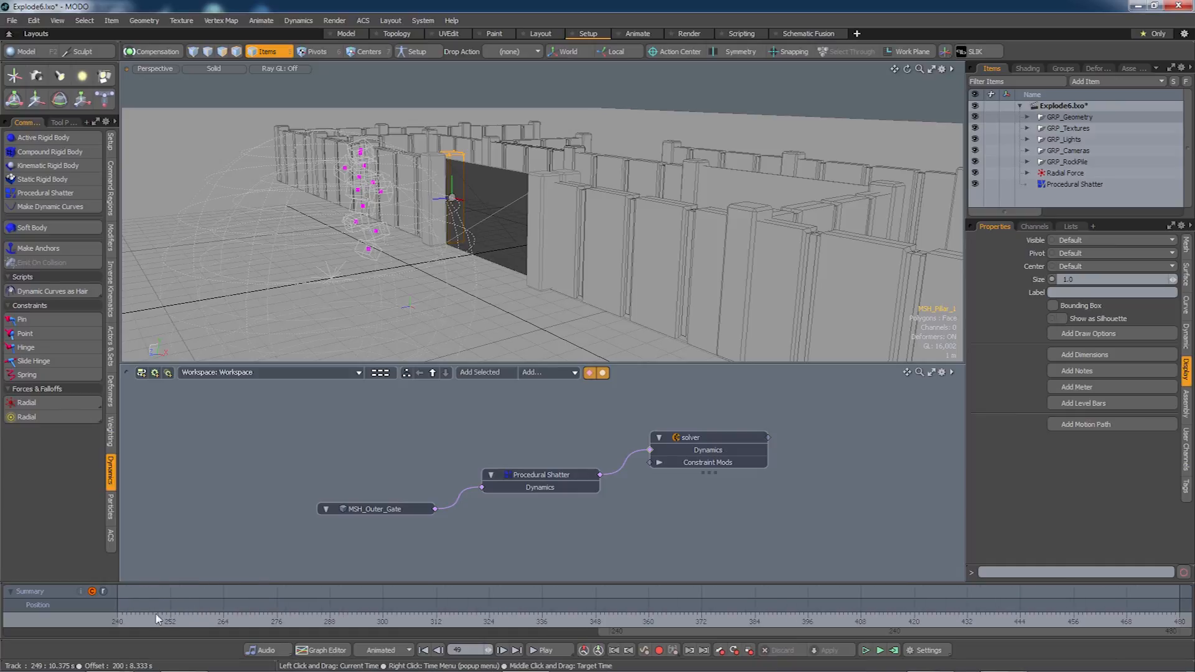
left_click(120, 622)
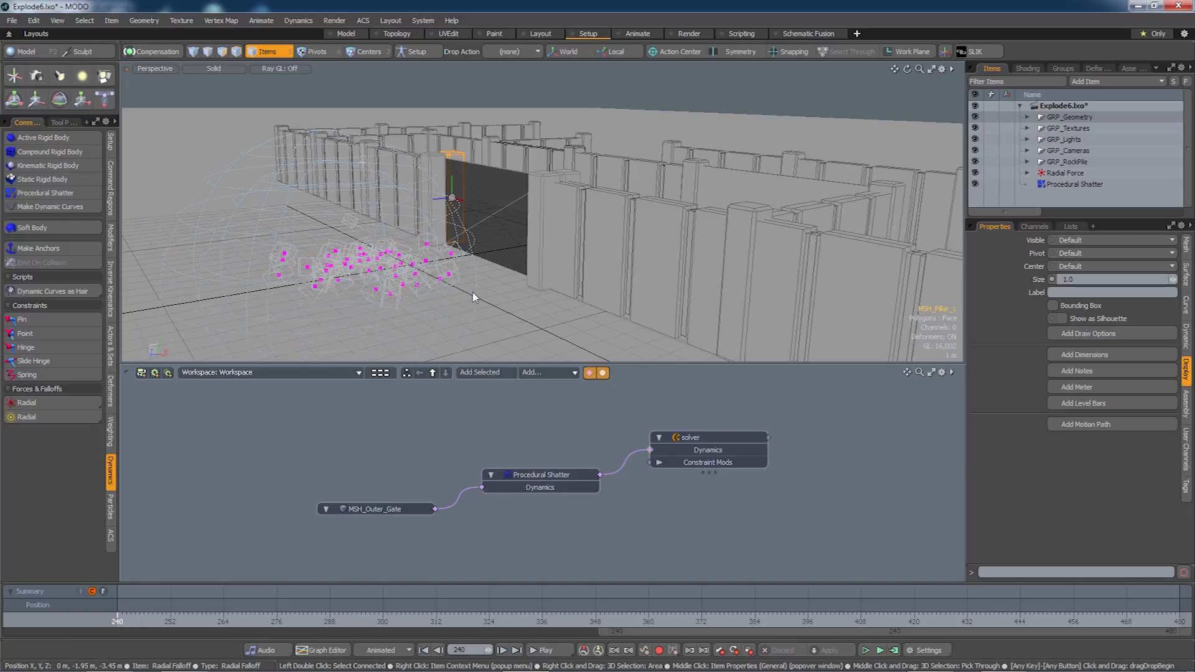
left_click_drag(473, 298, 445, 293, "alt")
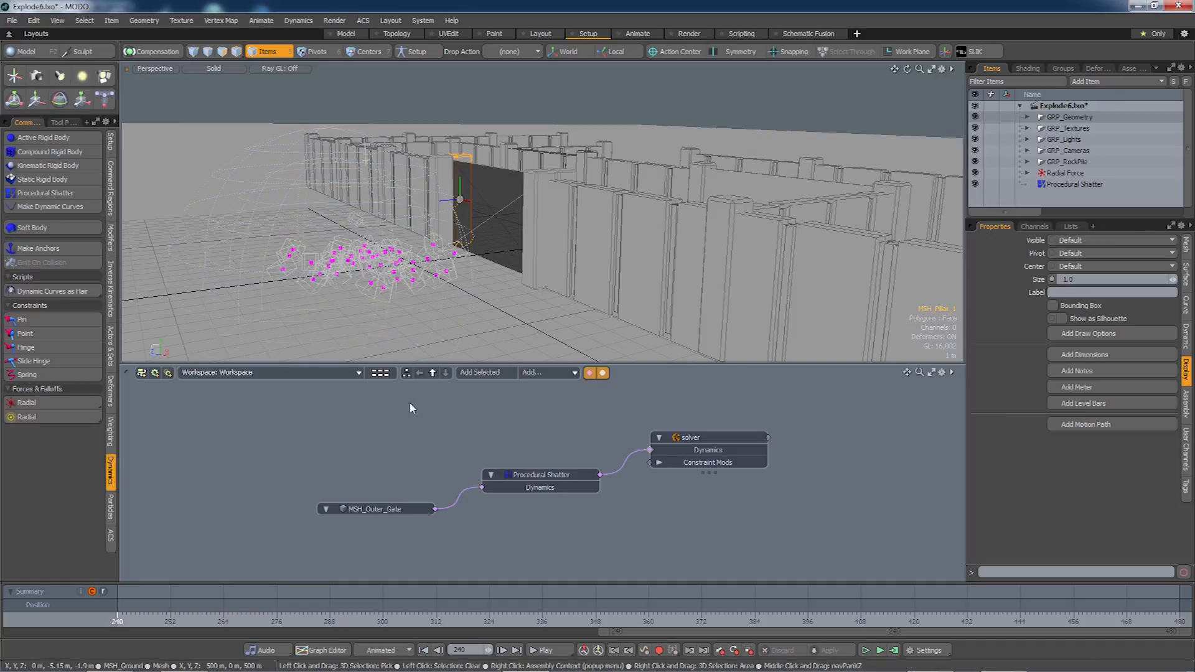
left_click(357, 375)
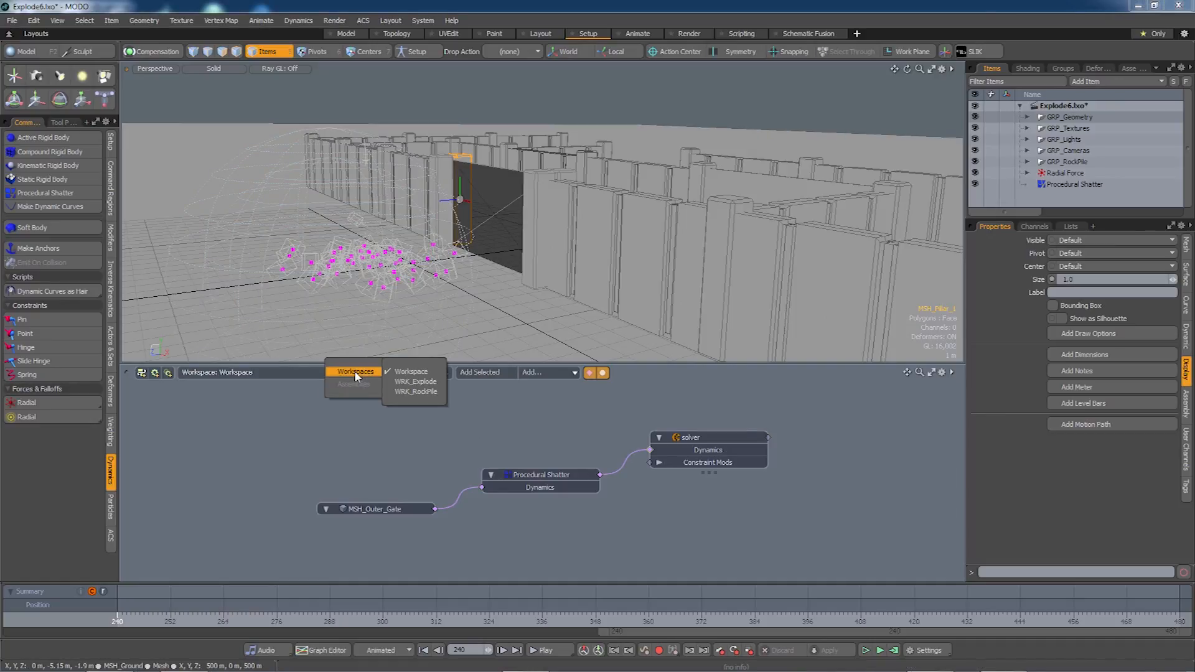
In WRK_RockPile, convert the rock pile Particle Simulation's cache with Particles to Cloud.
left_click(416, 391)
left_click(624, 475)
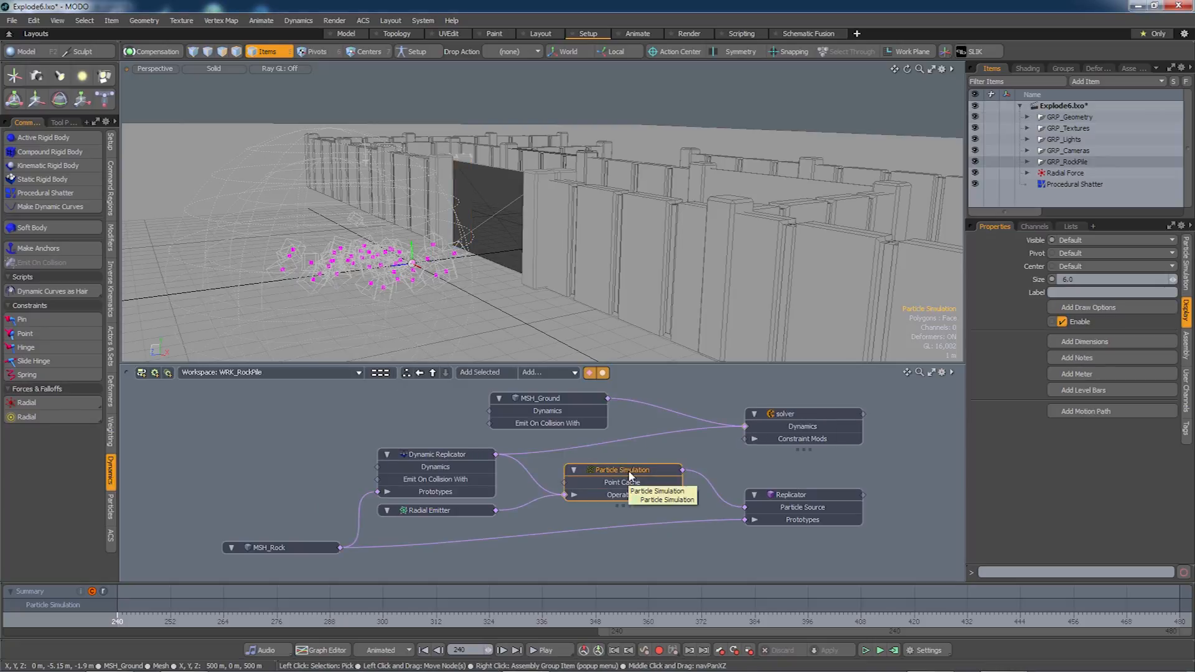
left_click(298, 22)
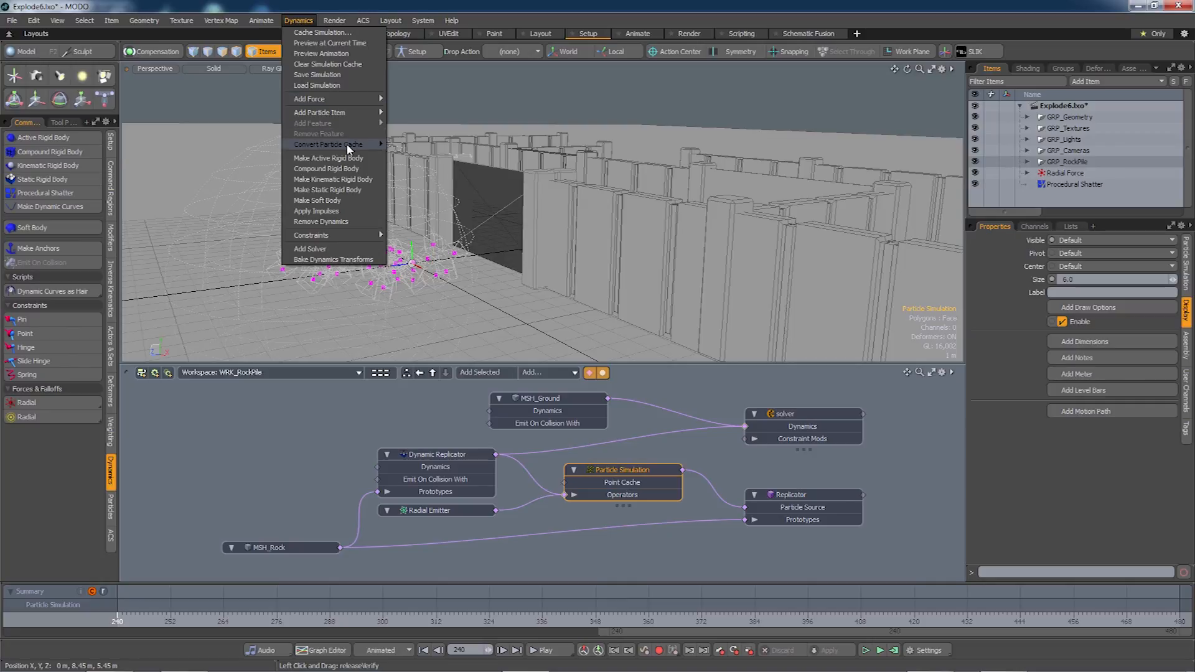
mouse_move(348, 147)
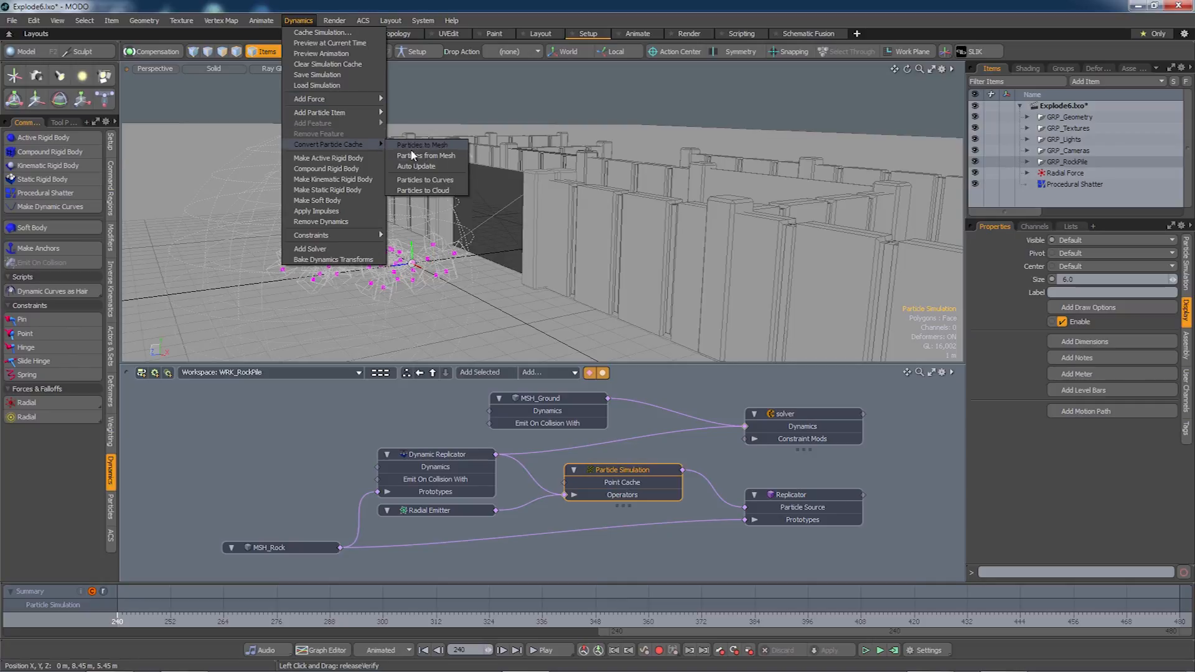
left_click(429, 191)
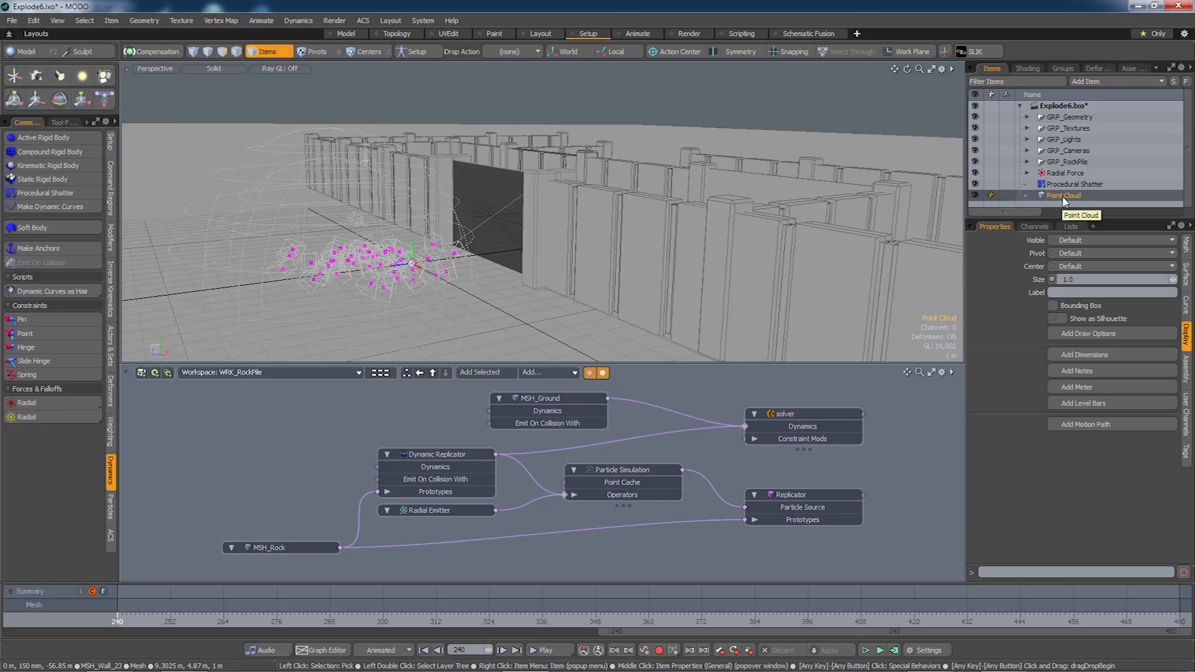
Bring the Point Cloud into the node graph and add a Replicator (2) node.
left_click_drag(1064, 199, 548, 561)
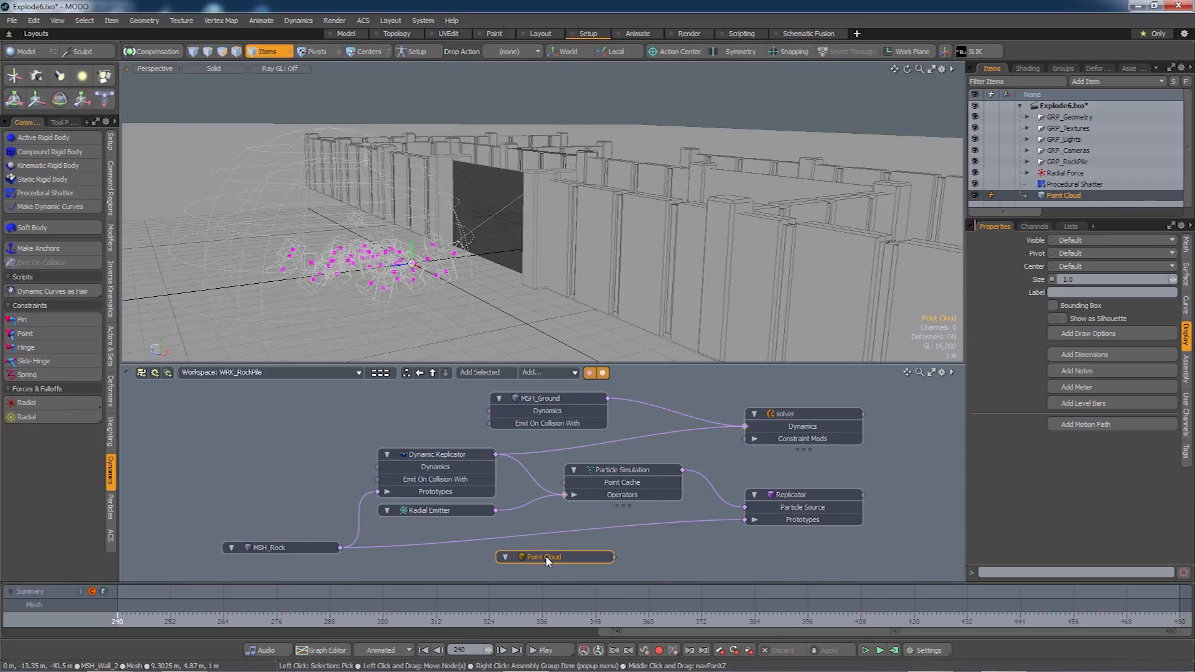
left_click(547, 371)
mouse_move(549, 423)
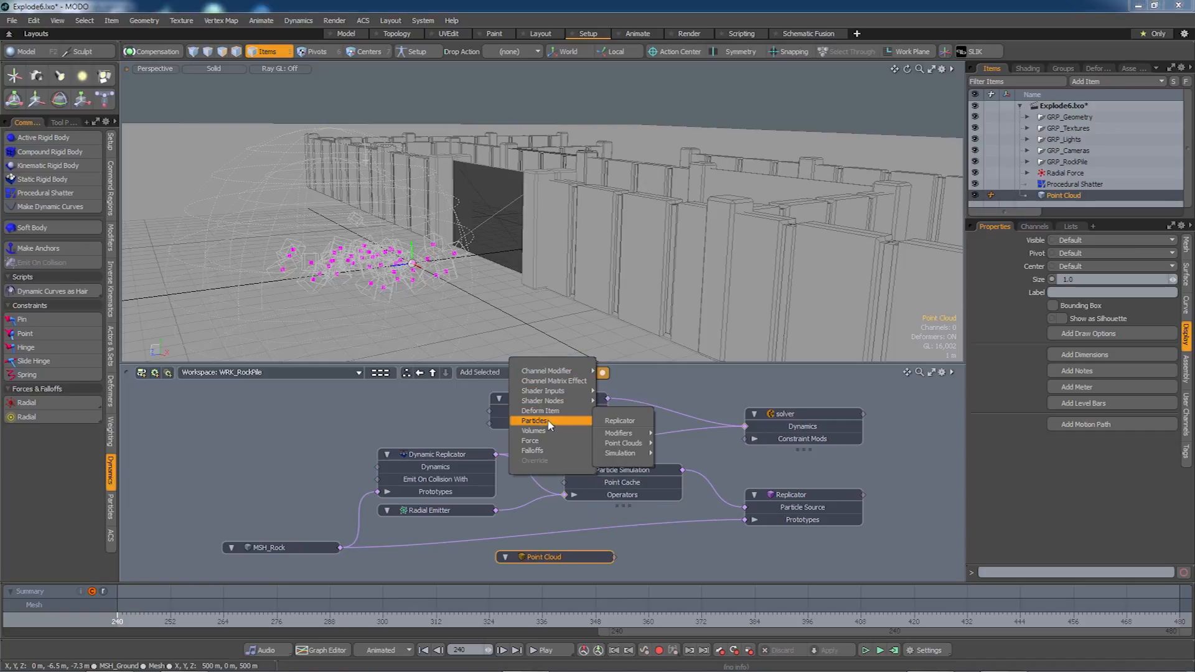
left_click(610, 421)
left_click_drag(664, 524, 769, 542)
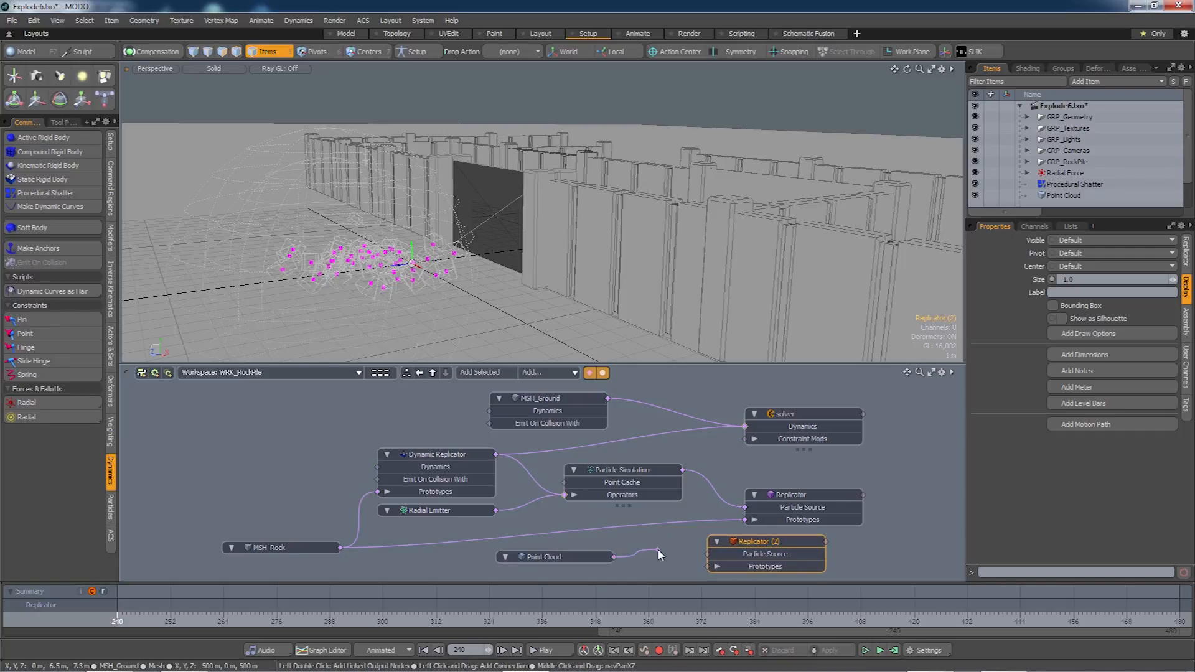
Wire Point Cloud to Replicator (2)'s Particle Source and MSH_Rock to its Prototypes.
left_click_drag(670, 549, 712, 554)
left_click_drag(711, 580, 708, 566)
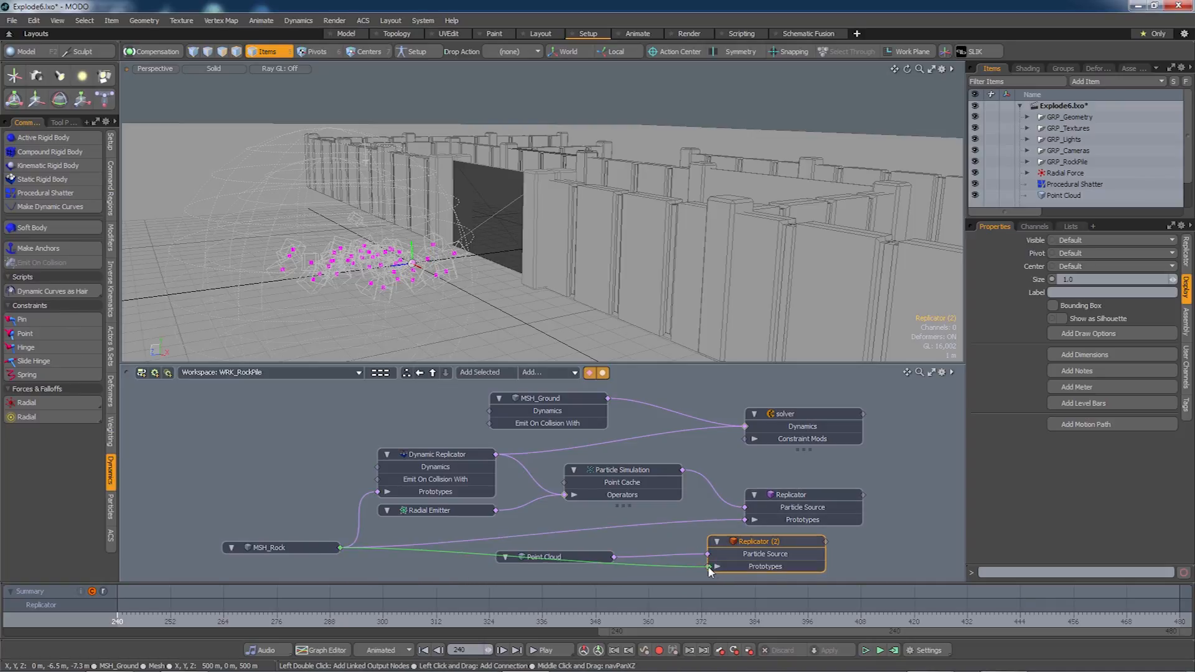
left_click_drag(583, 554, 636, 546)
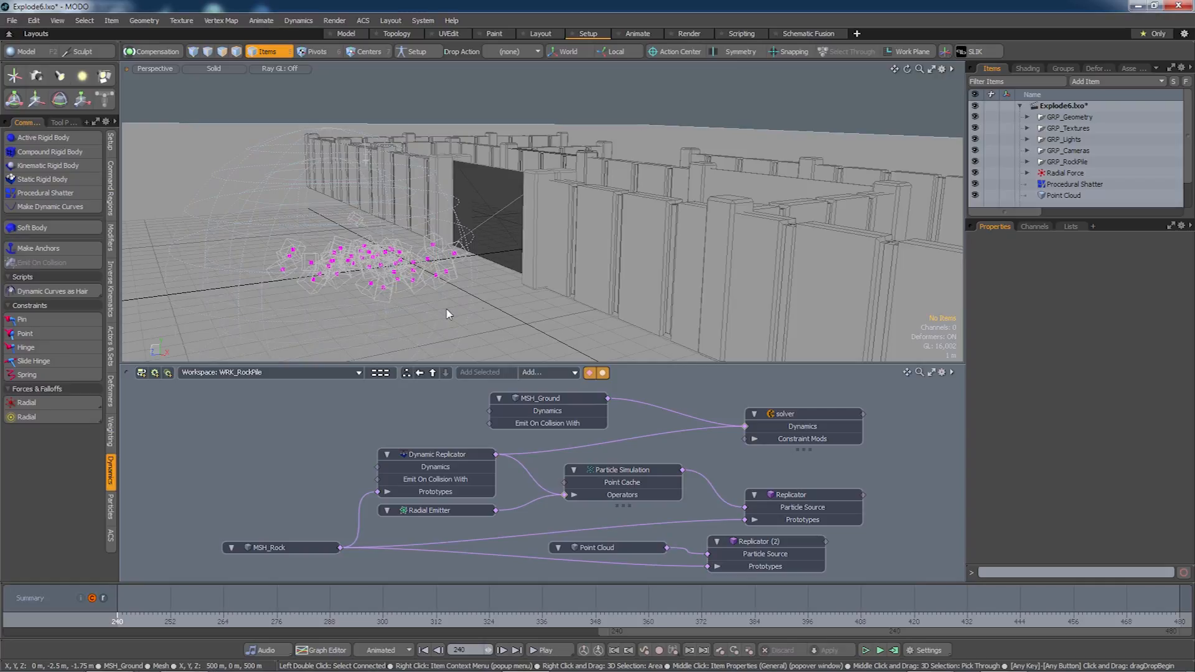
left_click_drag(445, 305, 483, 300, "alt")
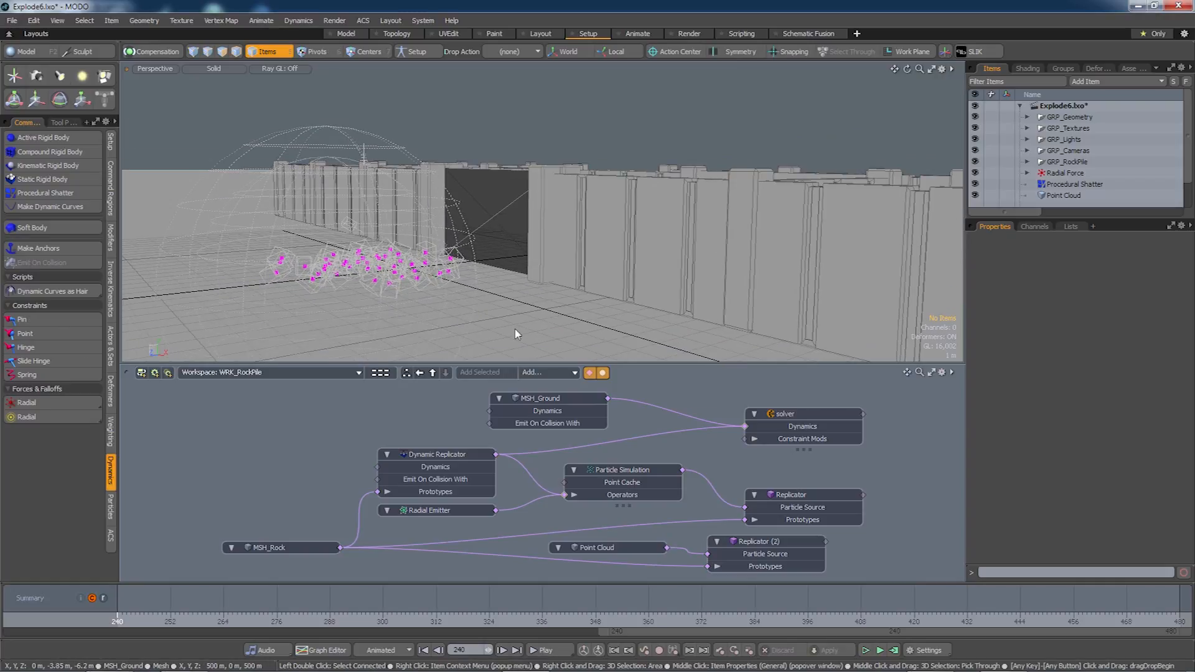
left_click(787, 498)
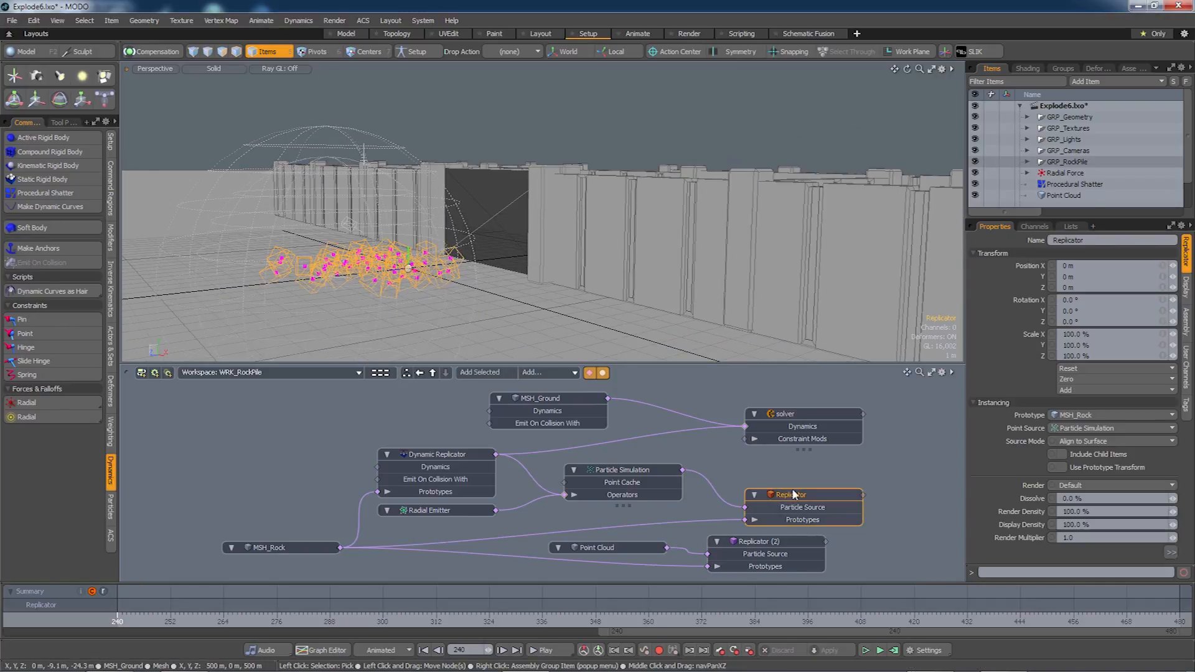
left_click(1186, 286)
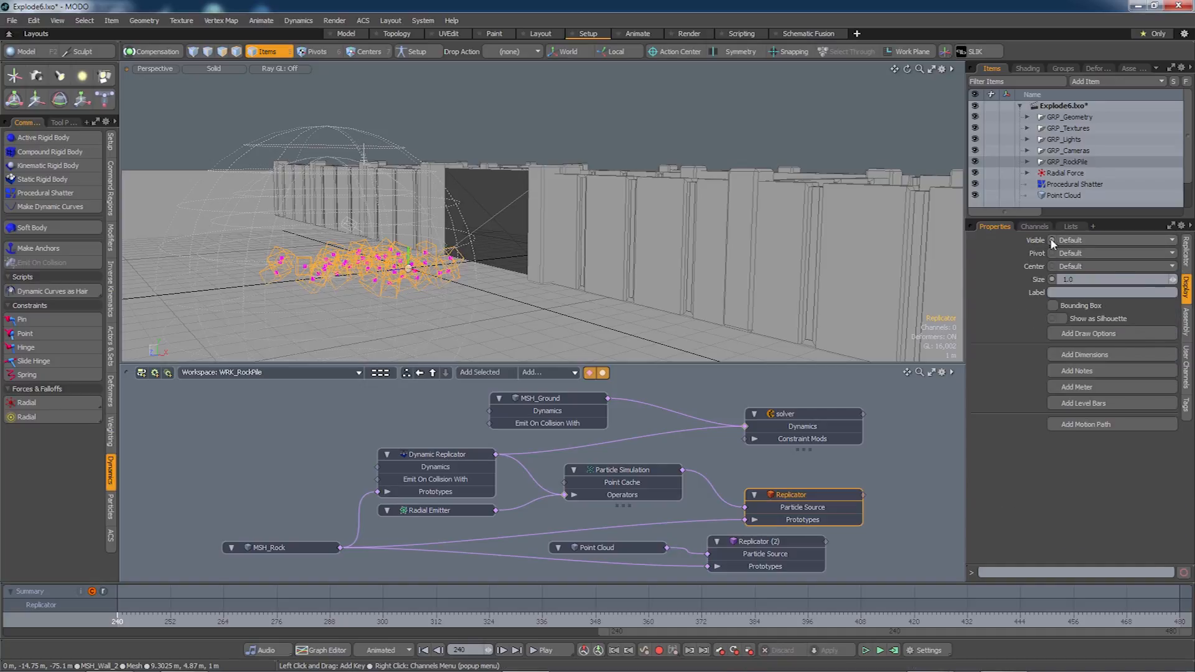
left_click(1083, 241)
left_click(1079, 261)
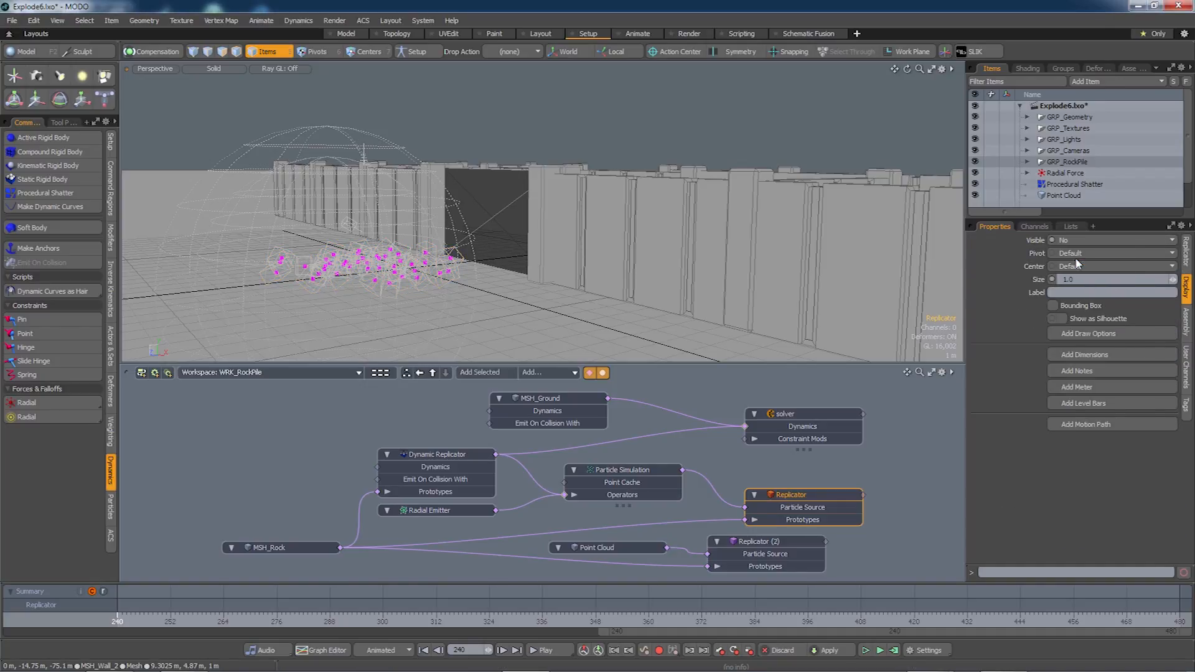
left_click_drag(473, 323, 470, 292, "alt")
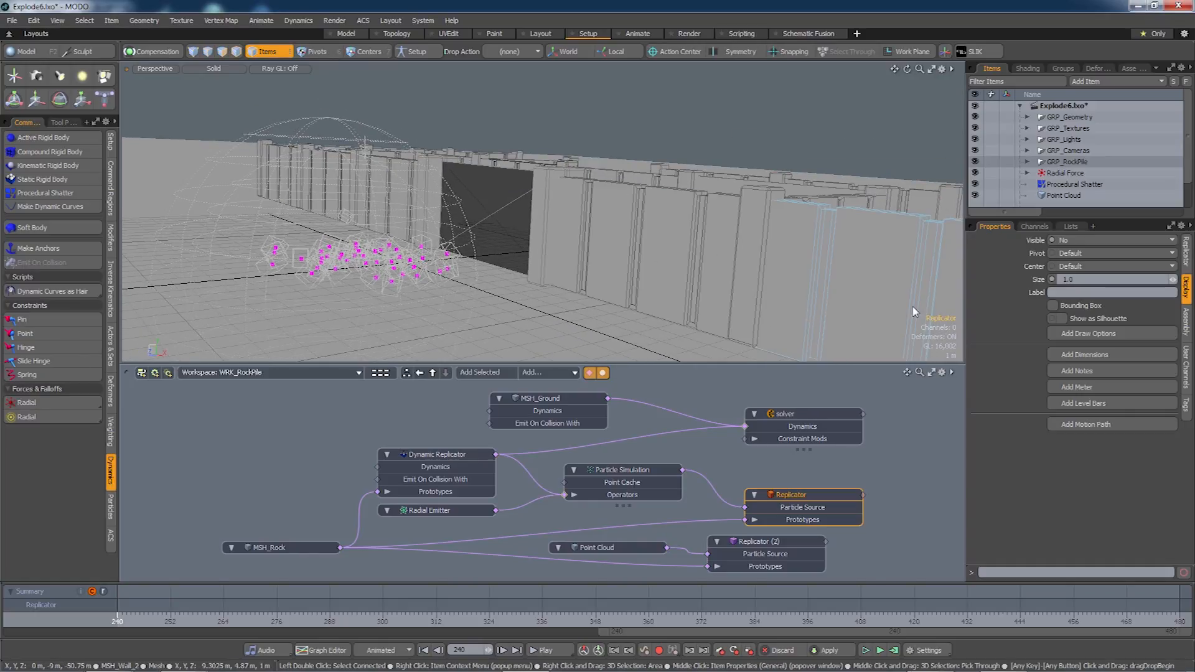
left_click(1078, 240)
left_click(1078, 218)
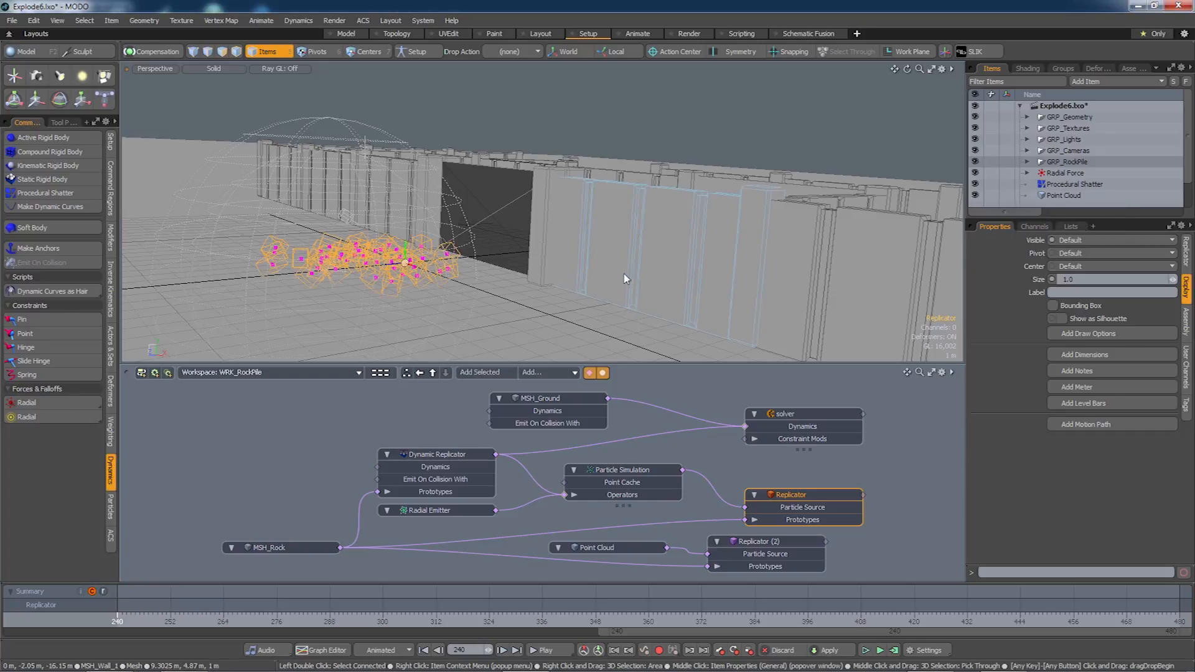
left_click_drag(535, 293, 538, 319, "alt")
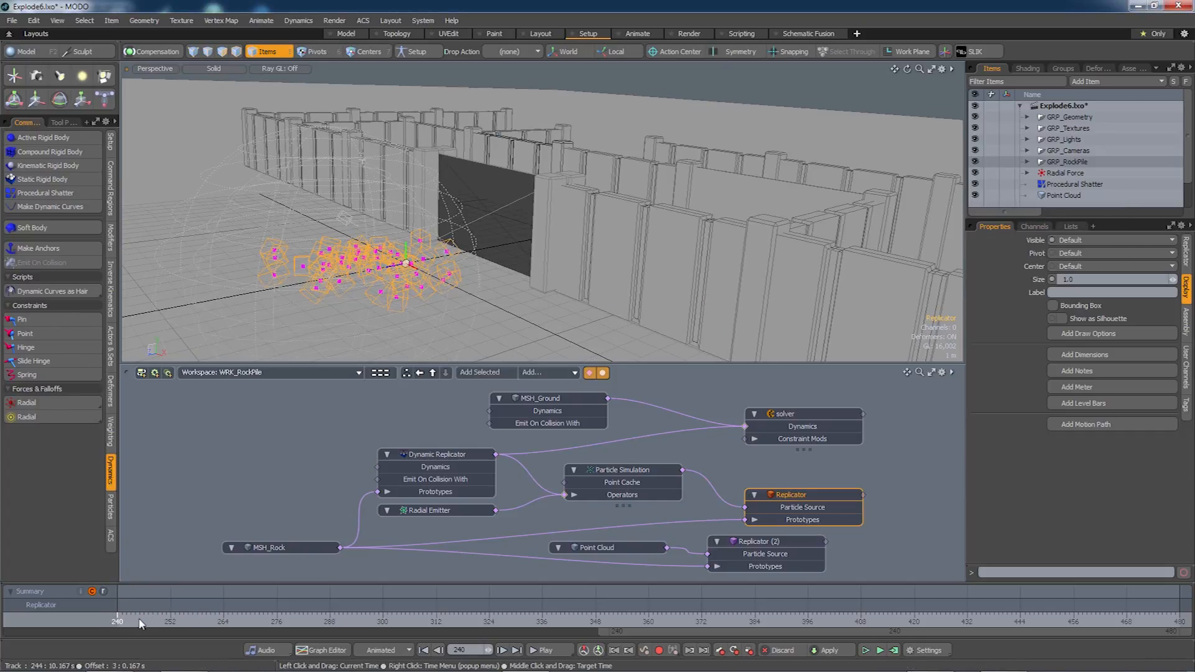
left_click_drag(133, 620, 122, 620)
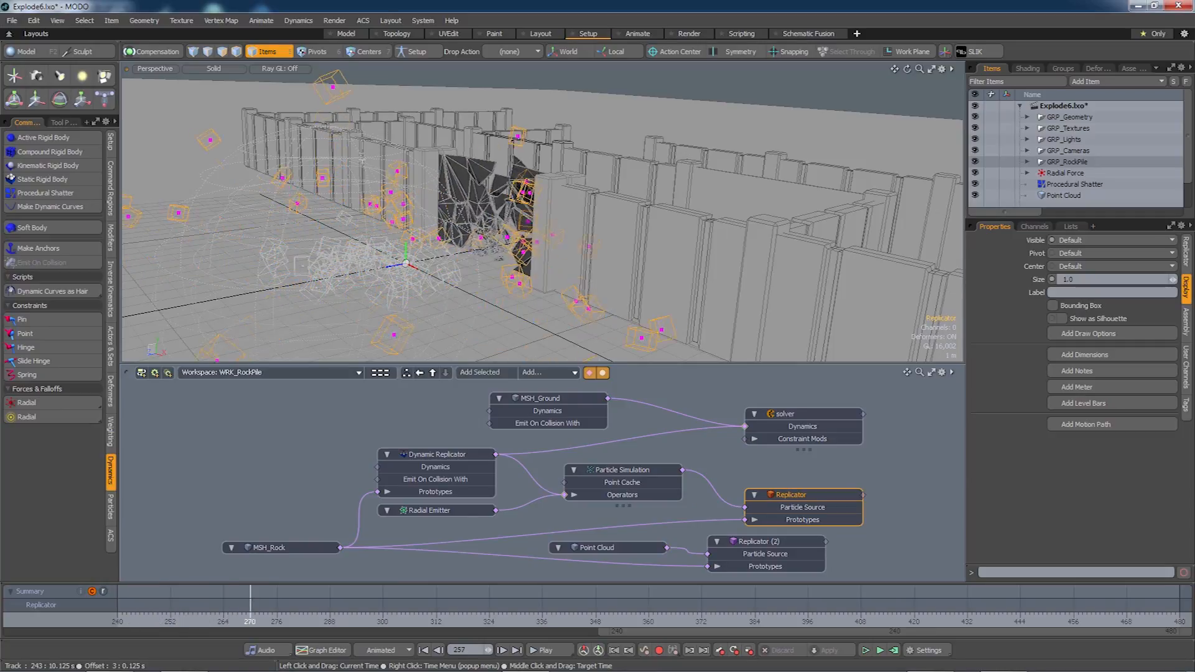
left_click_drag(290, 620, 117, 619)
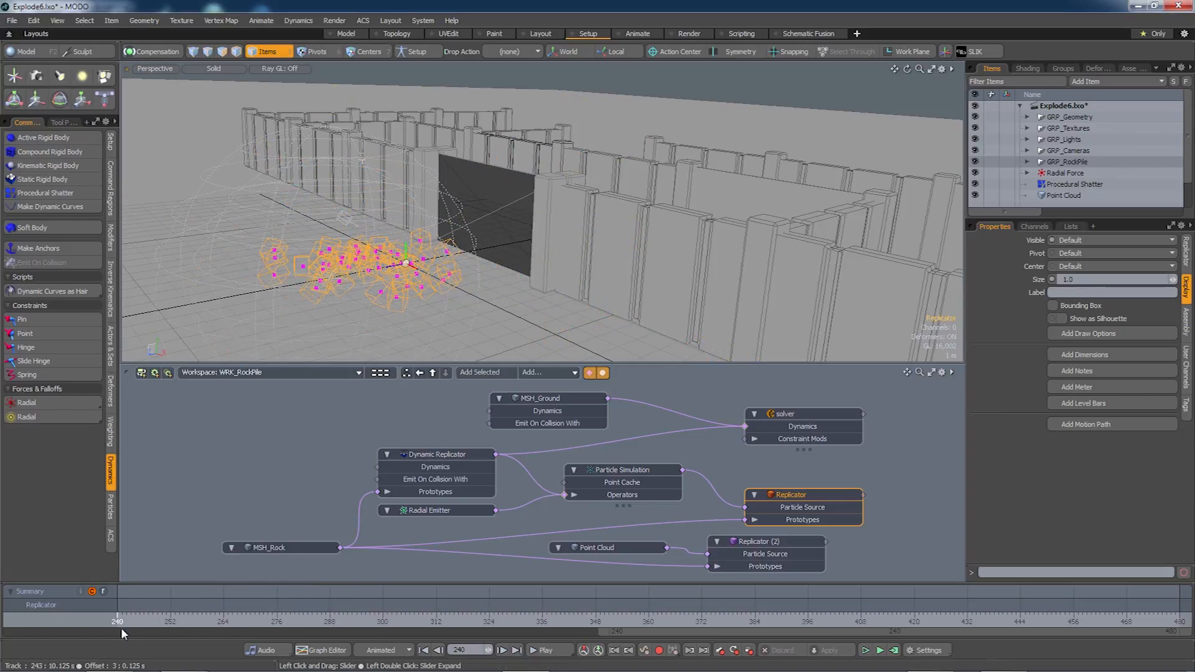
left_click_drag(464, 309, 507, 291, "alt")
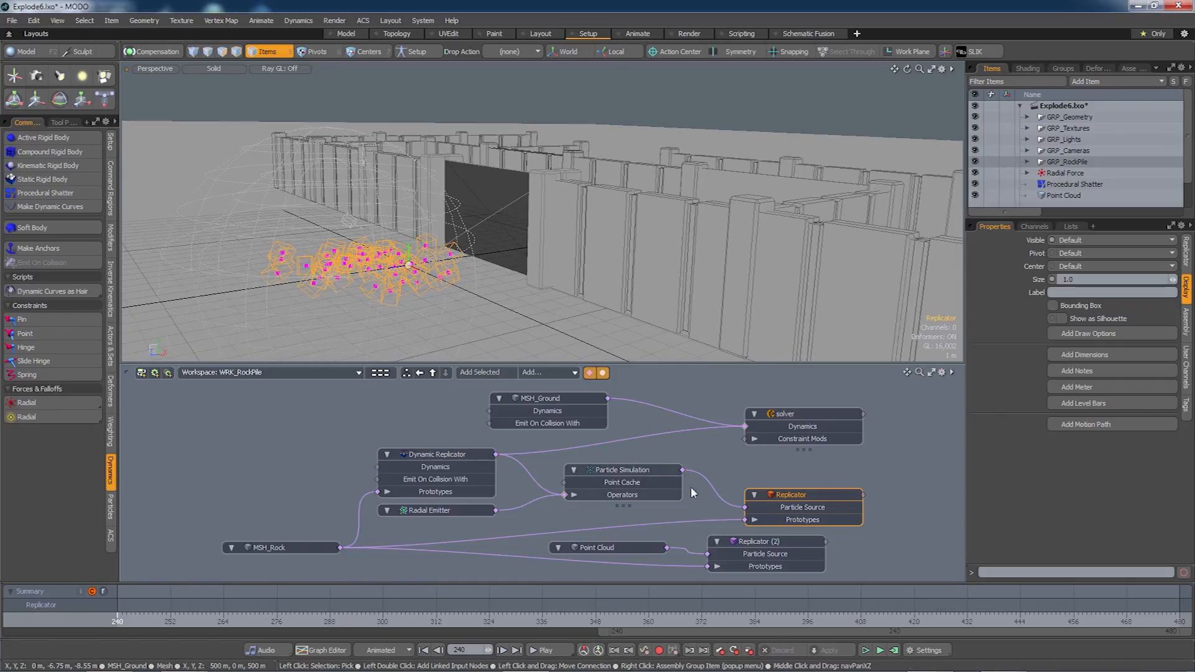
Set Replicator (2)'s Display Visible to Yes.
mouse_move(696, 630)
left_mouse_down()
mouse_move(97, 630)
mouse_move(135, 615)
mouse_move(117, 614)
left_mouse_up()
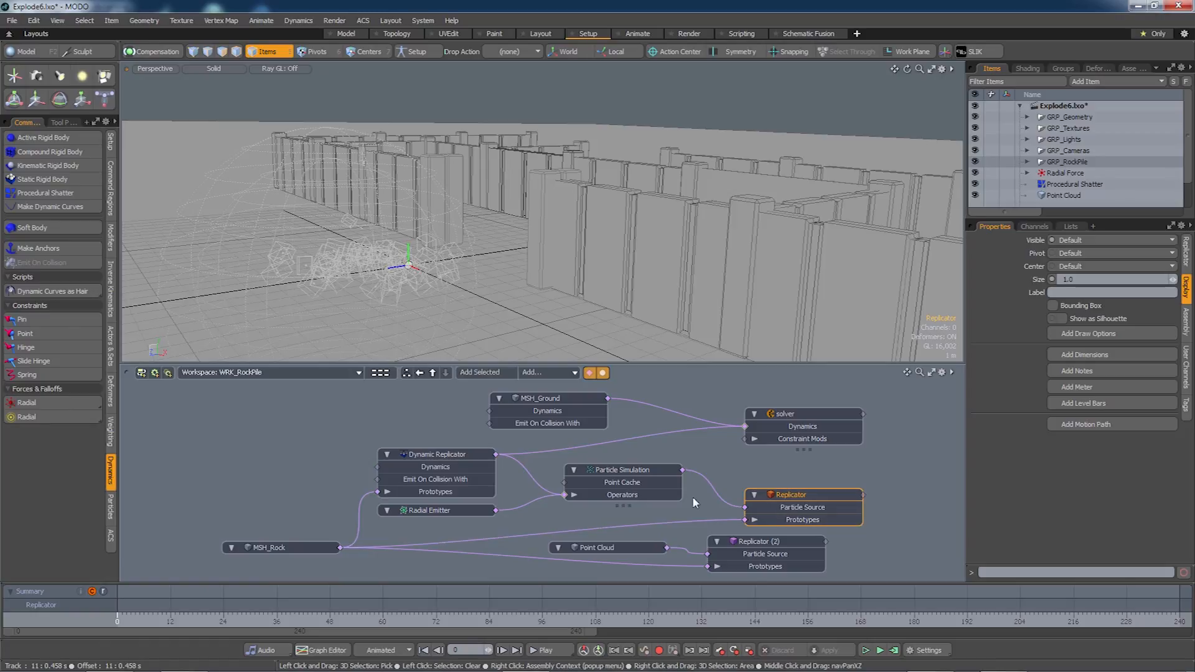
left_click(746, 544)
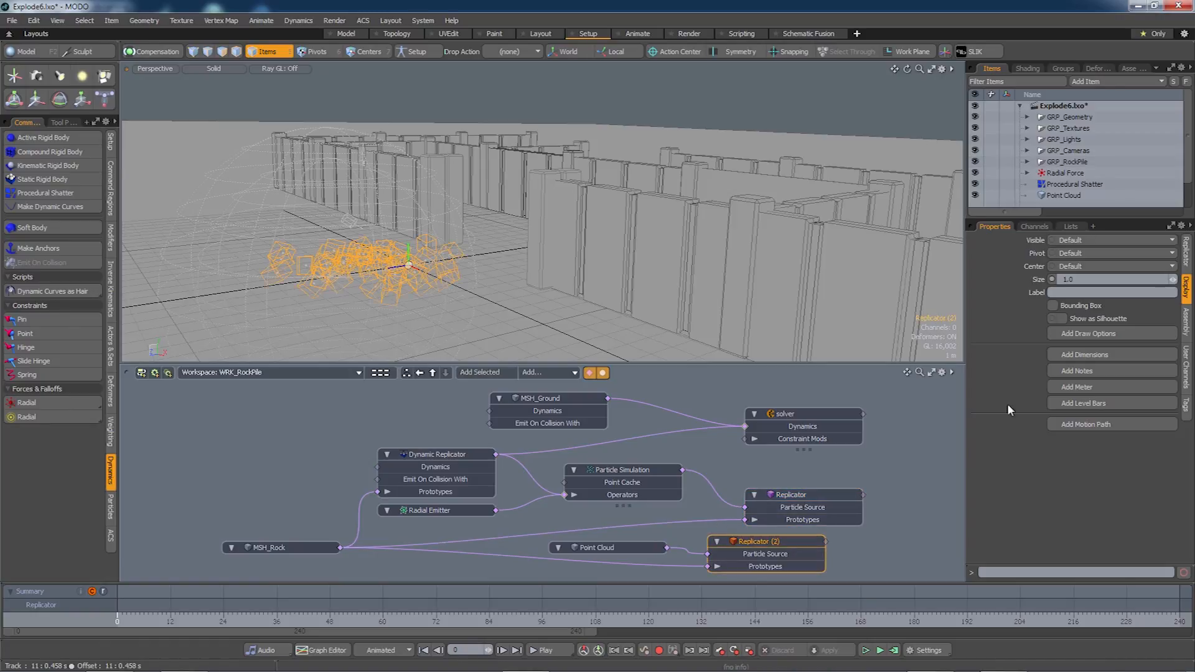
left_click(1048, 240)
left_click(1072, 252)
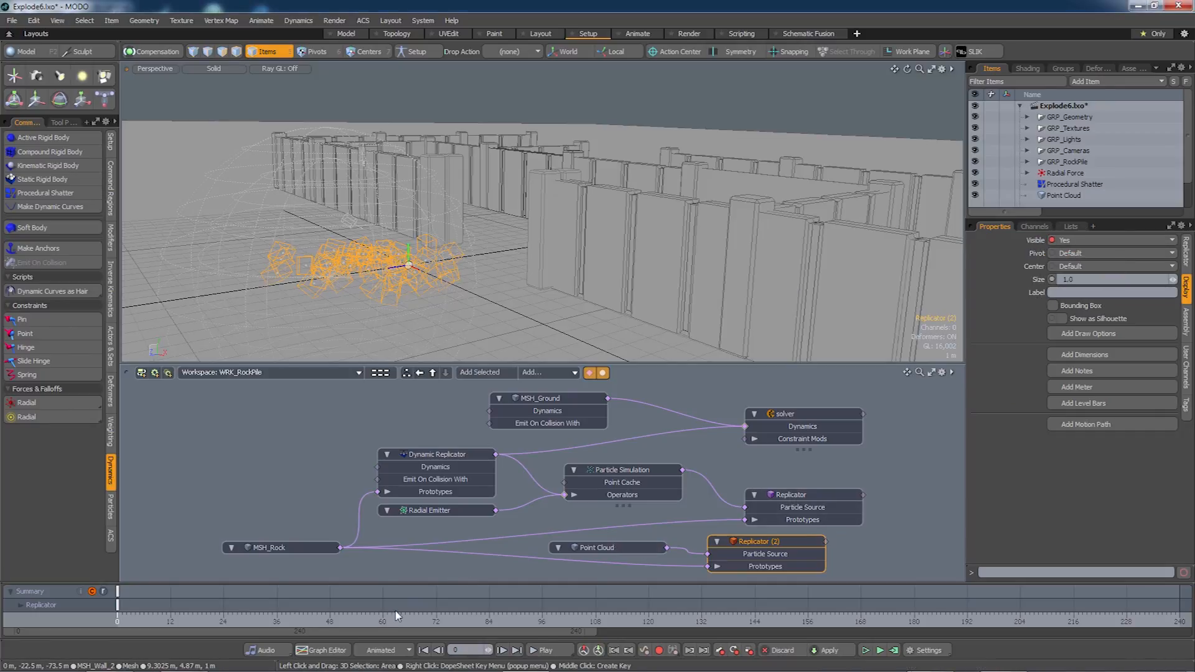
Set the first Replicator's Visible to No (Hide Children) and go to frame 241.
left_click(793, 496)
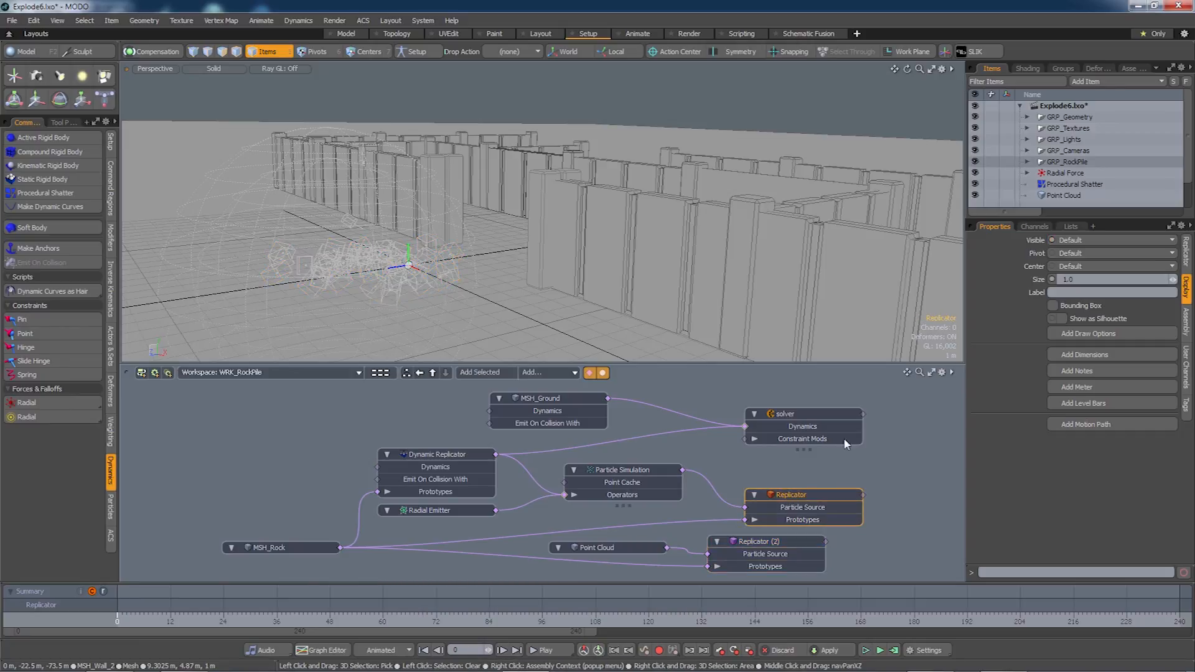
left_click(1084, 240)
left_click(1080, 268)
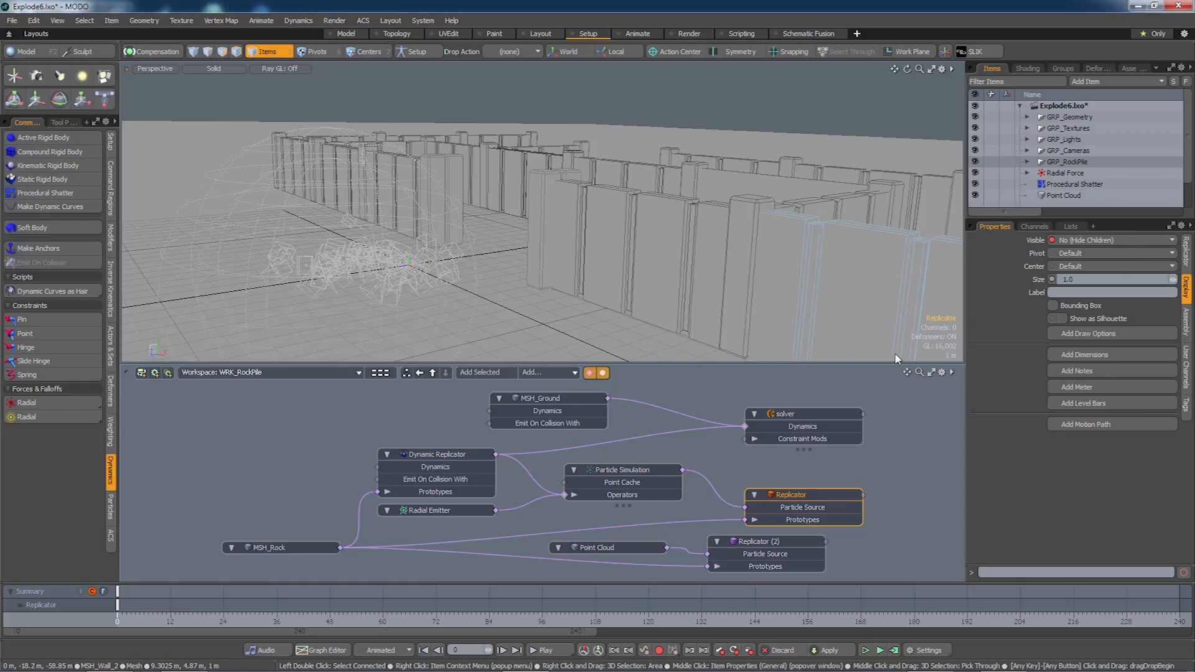
left_click_drag(416, 631, 1001, 631)
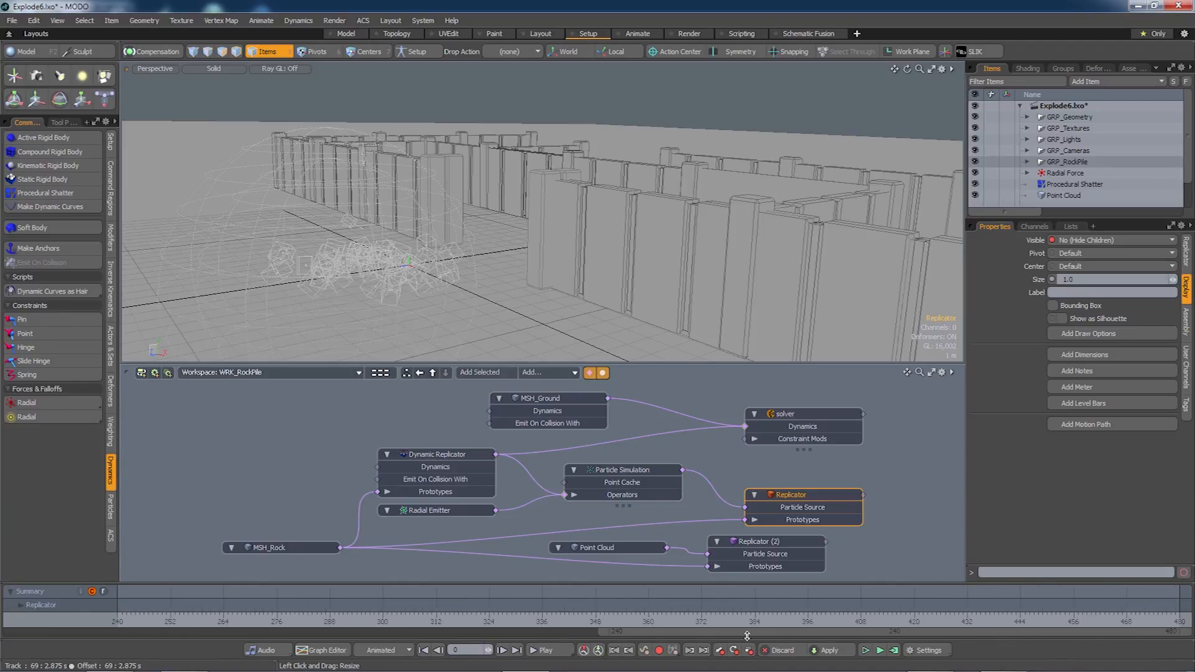
left_click(122, 619)
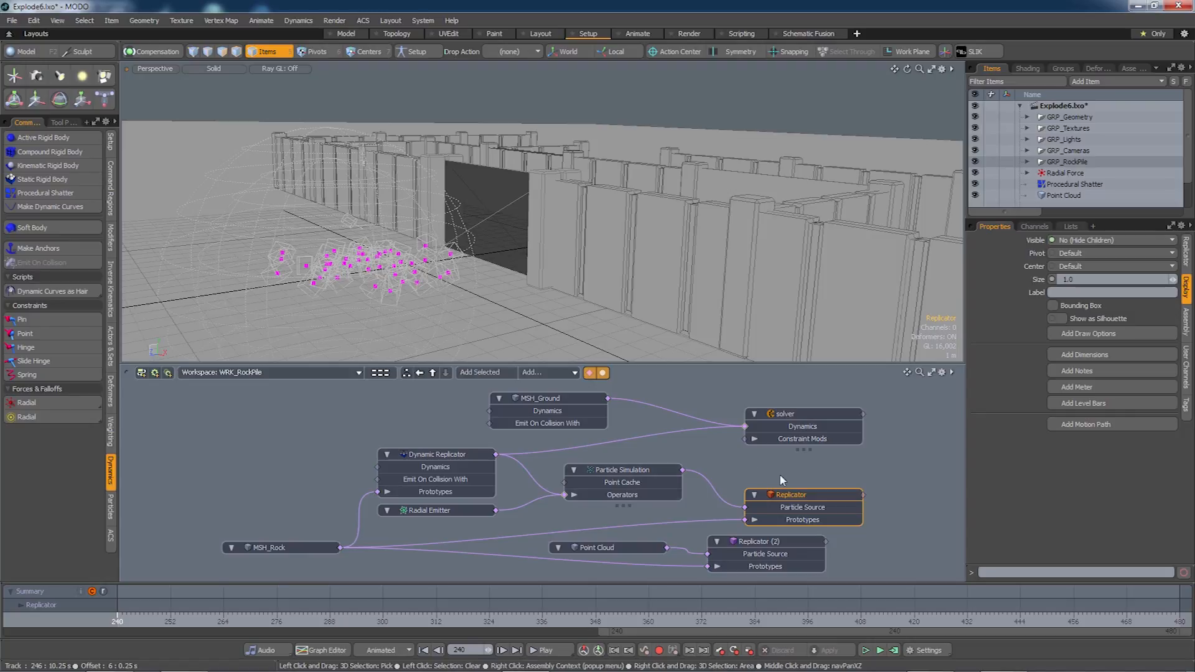
Set the first Replicator's Visible to Yes and Replicator (2)'s Visible to No.
left_click(1089, 243)
left_click(1088, 223)
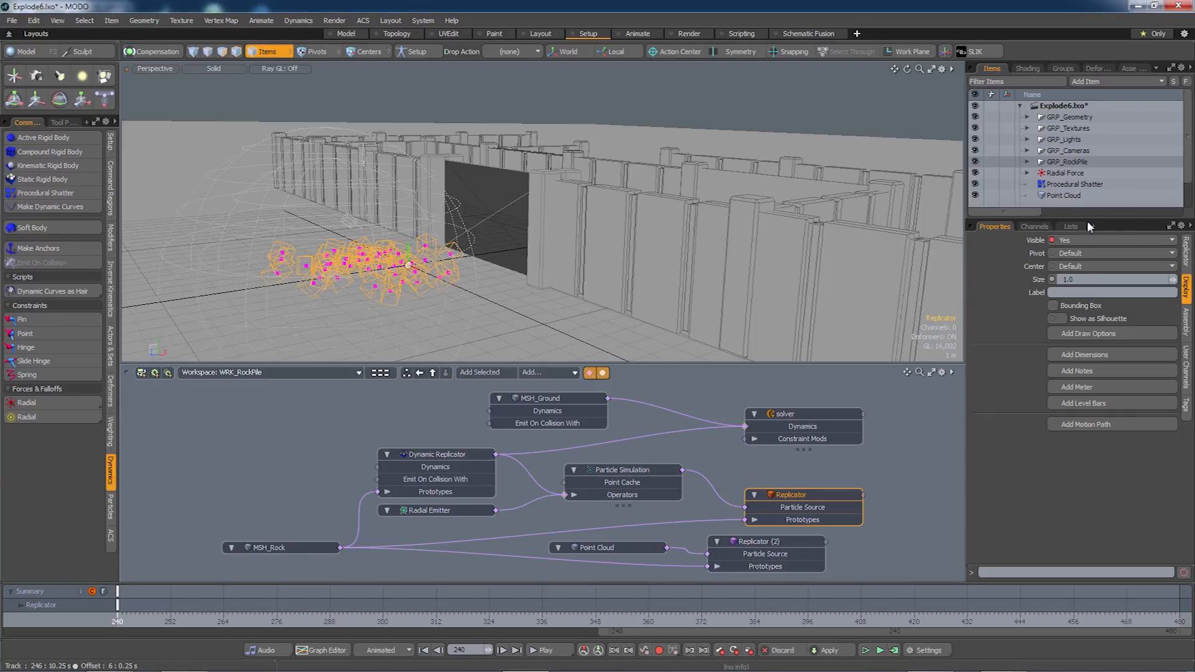
left_click(776, 543)
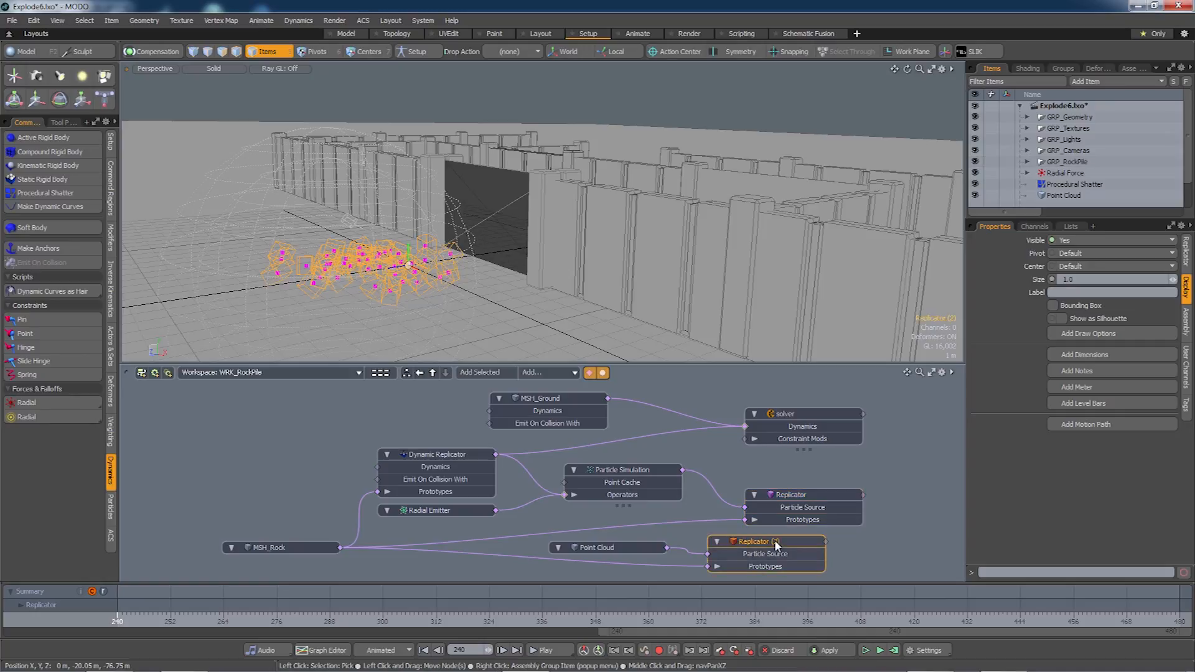
left_click(1077, 241)
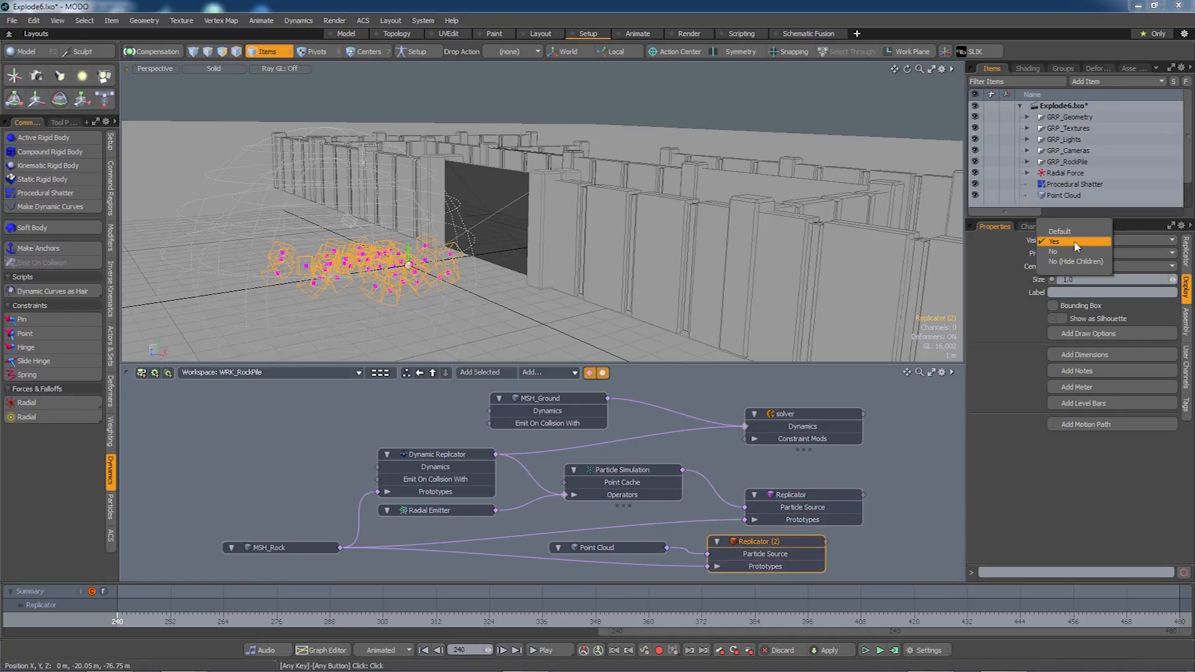
left_click(1061, 251)
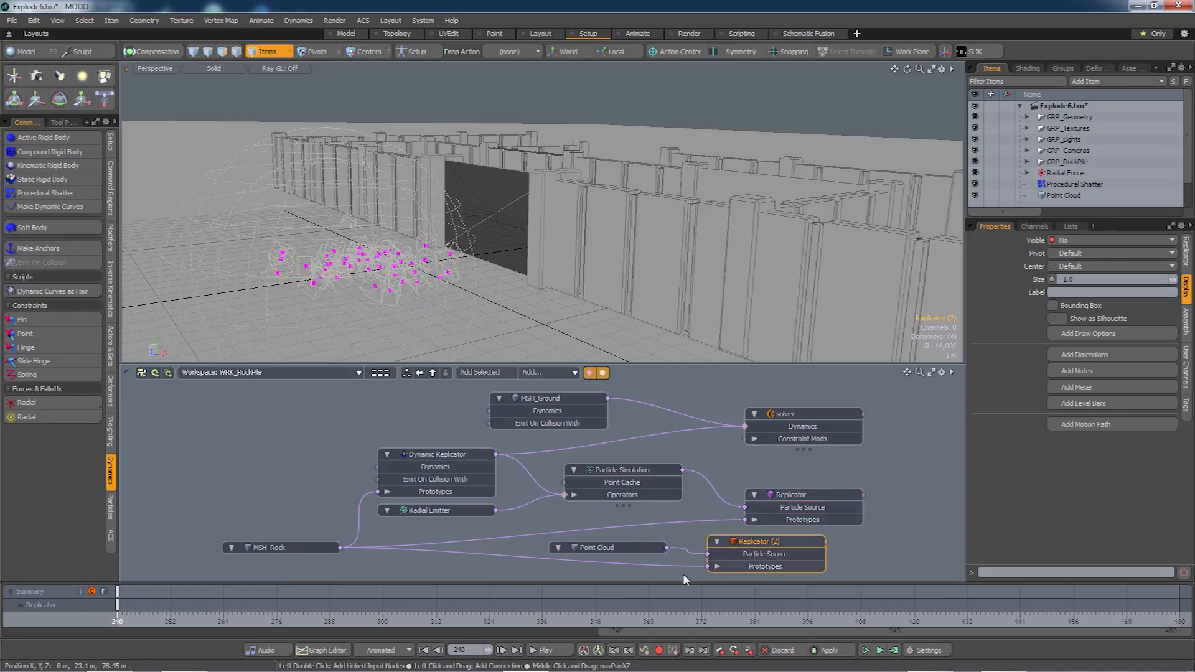
Scrub back to before the gate shatters and play the animation.
left_click_drag(651, 630, 327, 627)
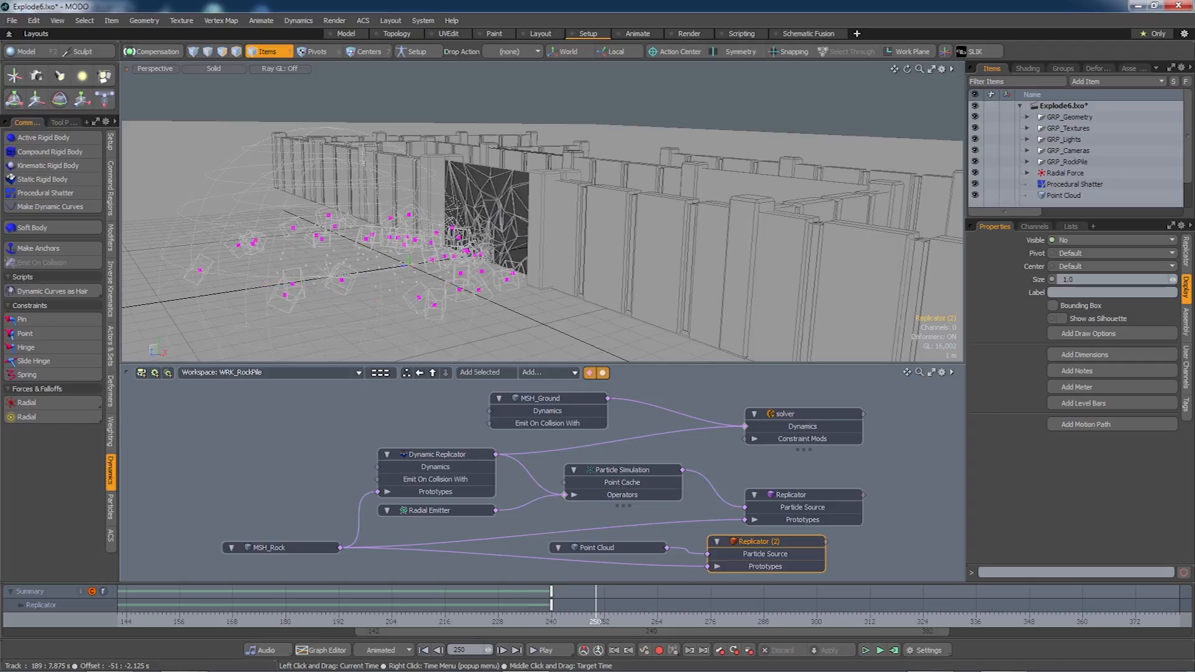
left_click_drag(768, 608, 644, 608)
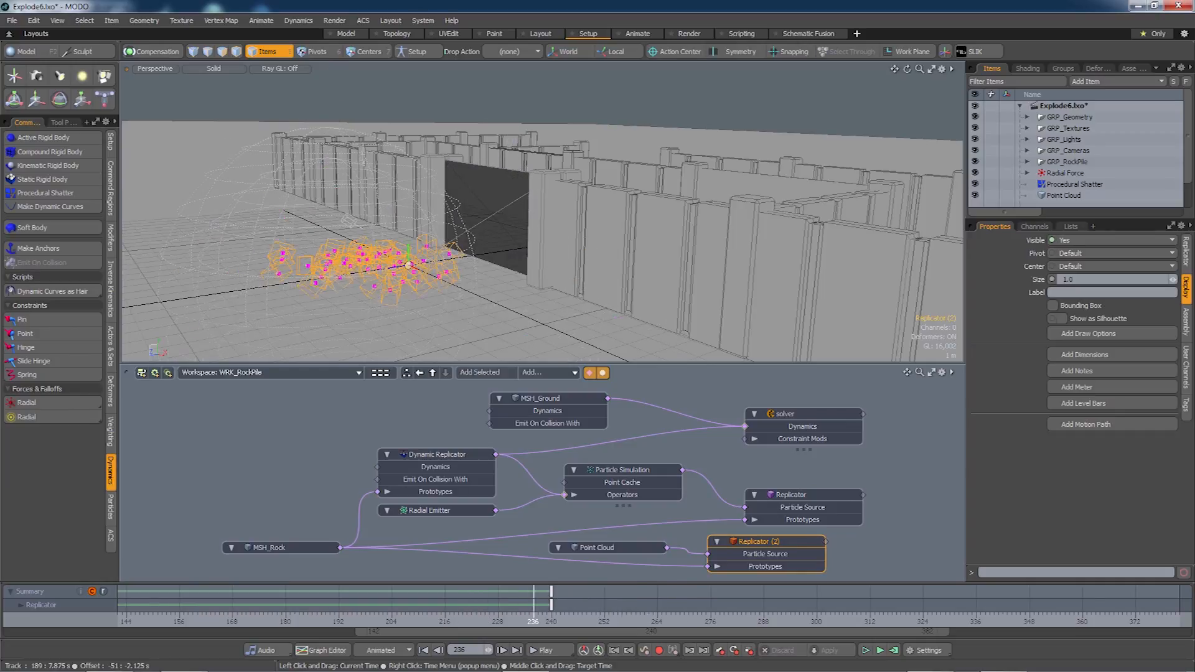
left_click(540, 650)
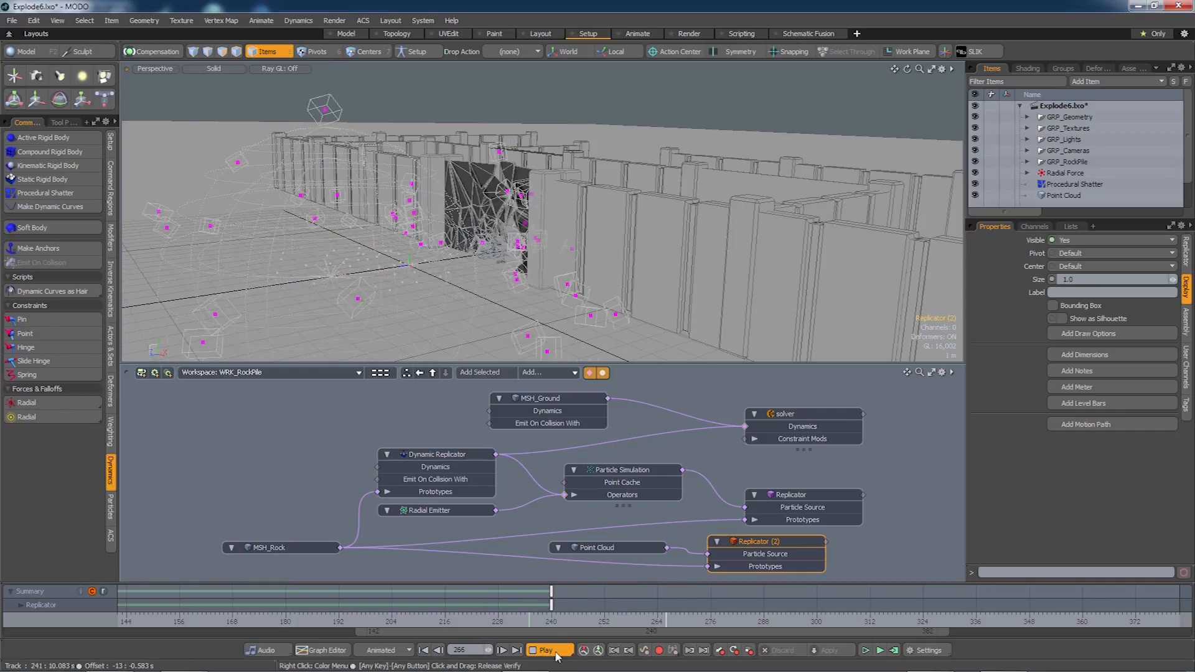